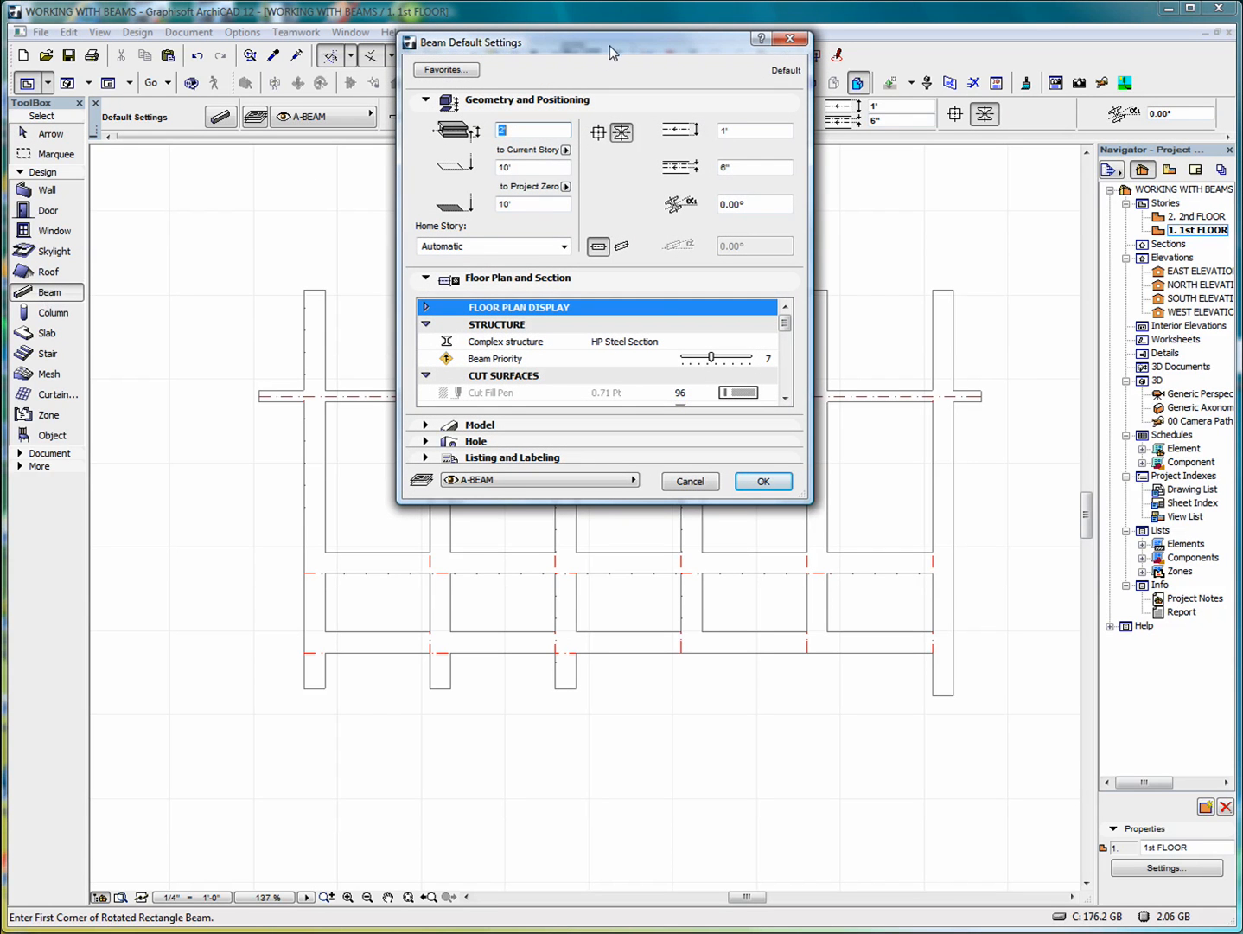
Set the default beam to a complex cross-section and make it slanted instead of horizontal.
{"action": "left_click_drag", "start_coordinate": [613, 48], "coordinate": [602, 127]}
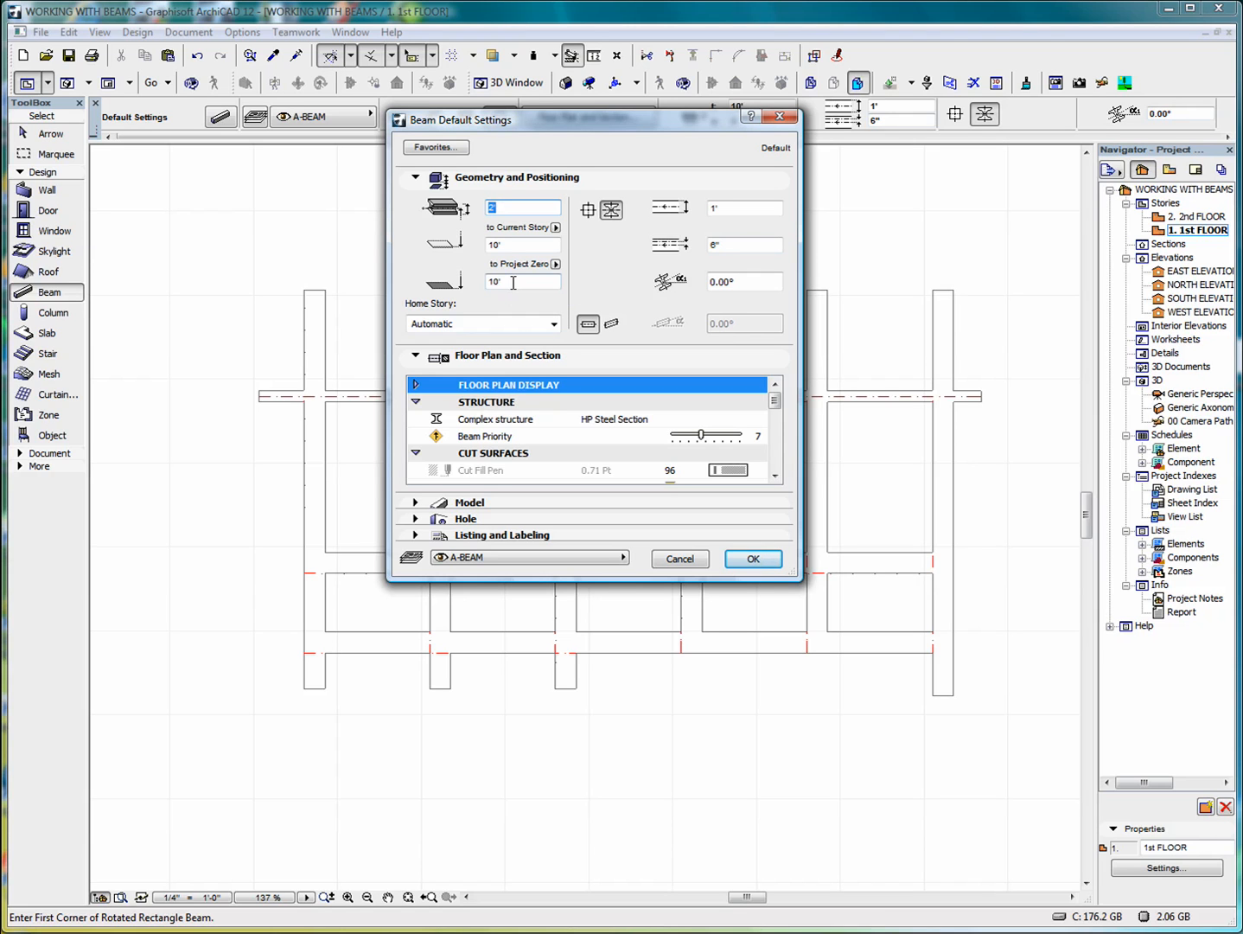
{"action": "left_click", "coordinate": [589, 211]}
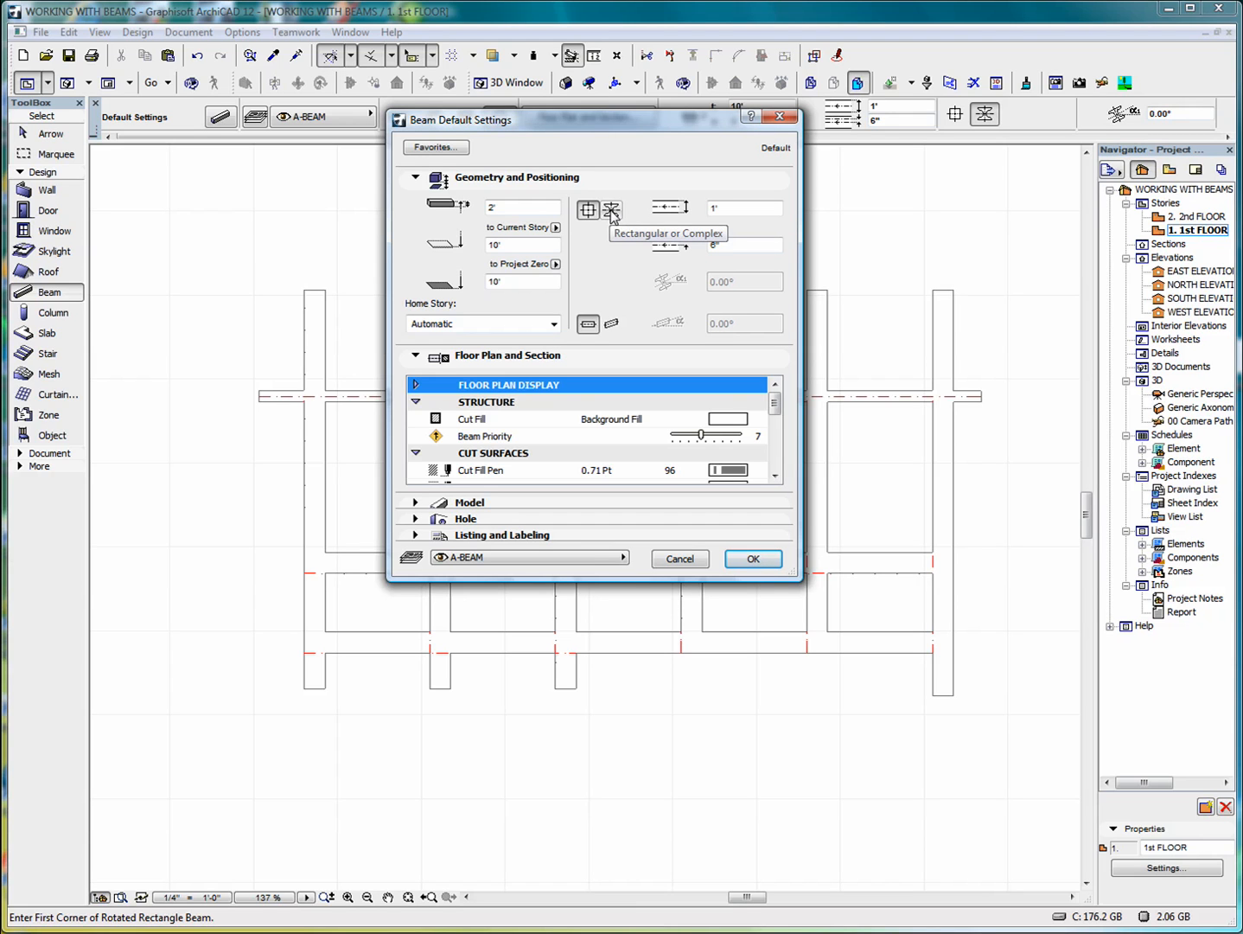
{"action": "left_click", "coordinate": [611, 211]}
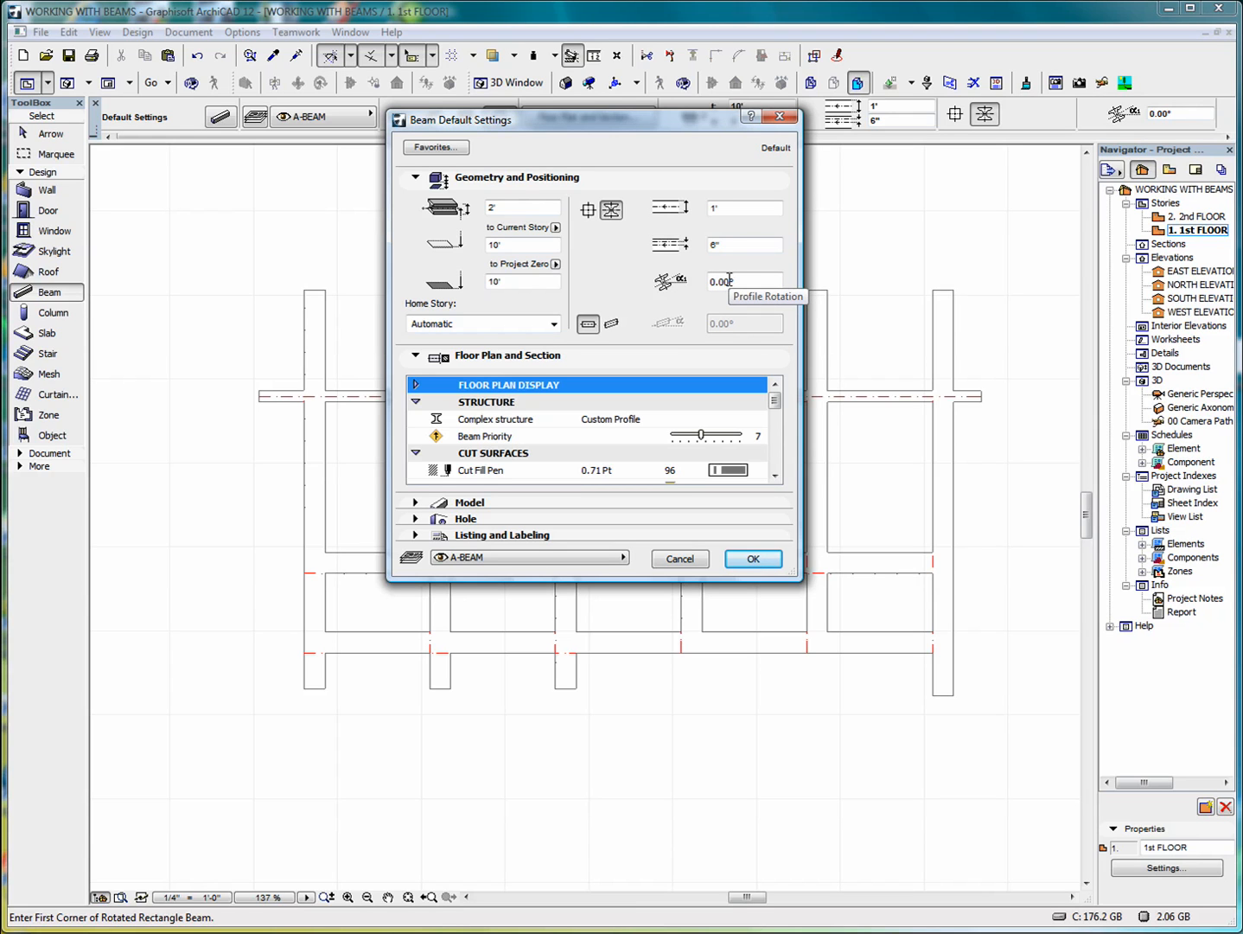
{"action": "left_click", "coordinate": [612, 325]}
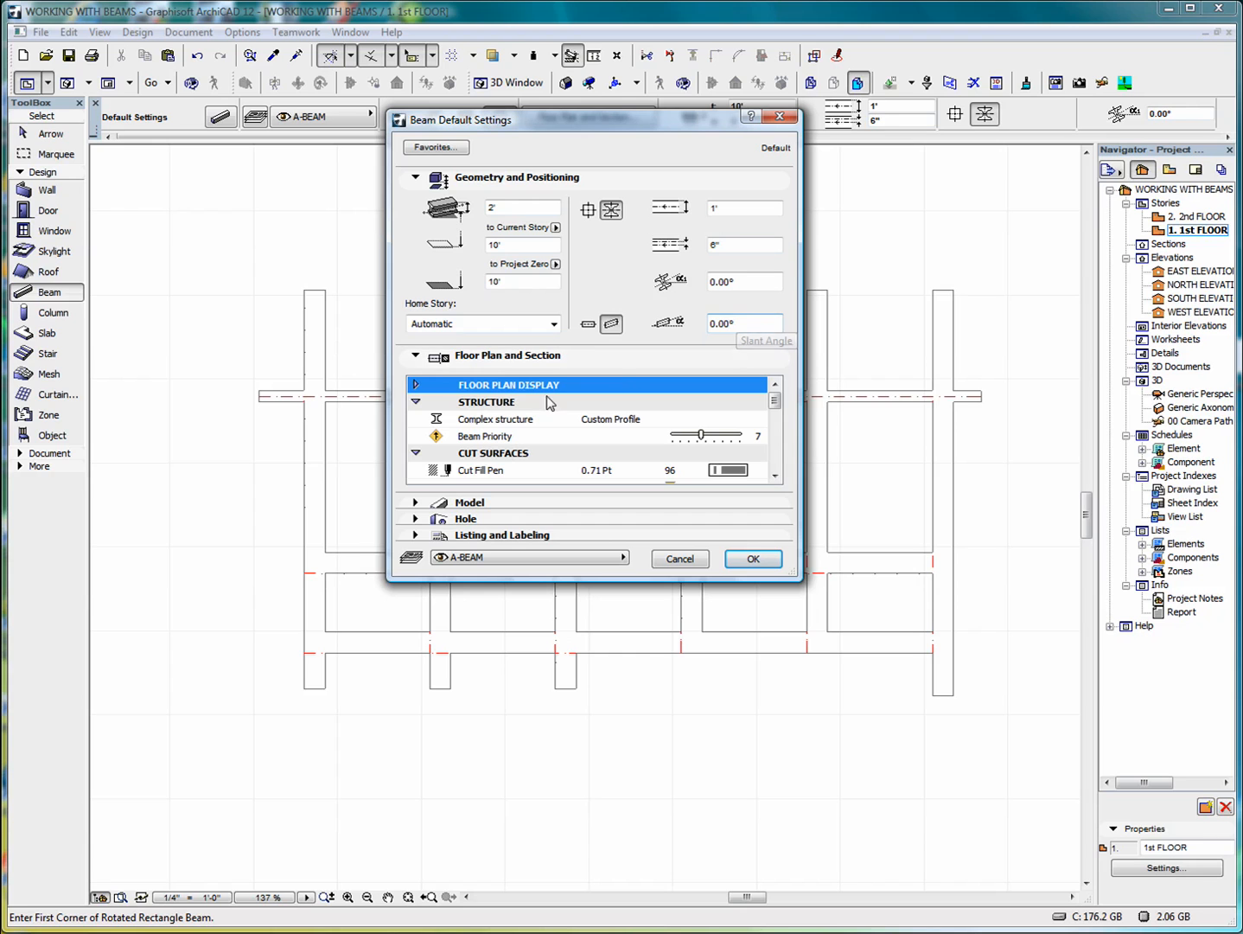
Examine the floor plan display settings, including the options for showing on stories and for floor plan display.
{"action": "left_click", "coordinate": [416, 357]}
{"action": "left_click", "coordinate": [416, 357]}
{"action": "left_click", "coordinate": [414, 386]}
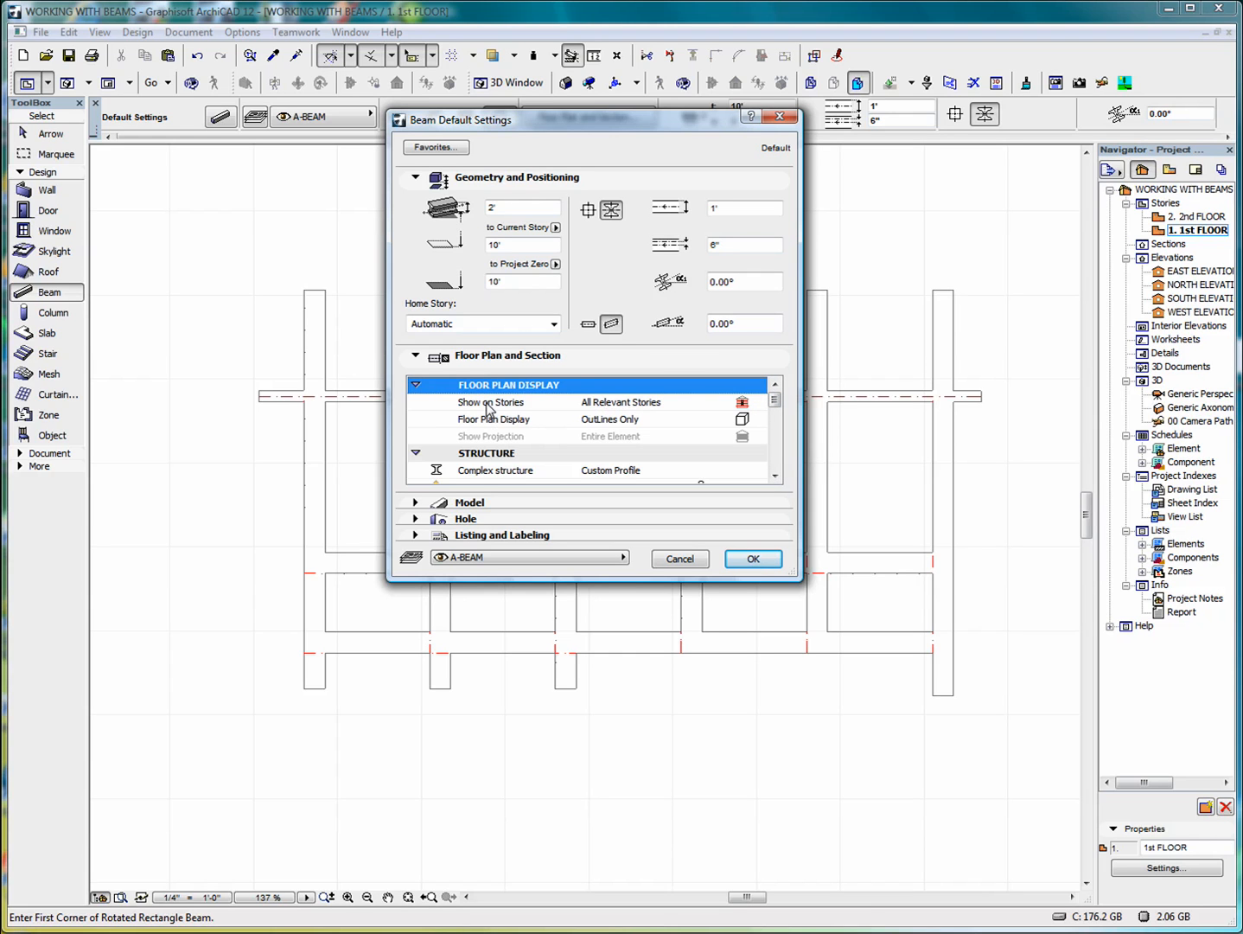
{"action": "left_click", "coordinate": [742, 404]}
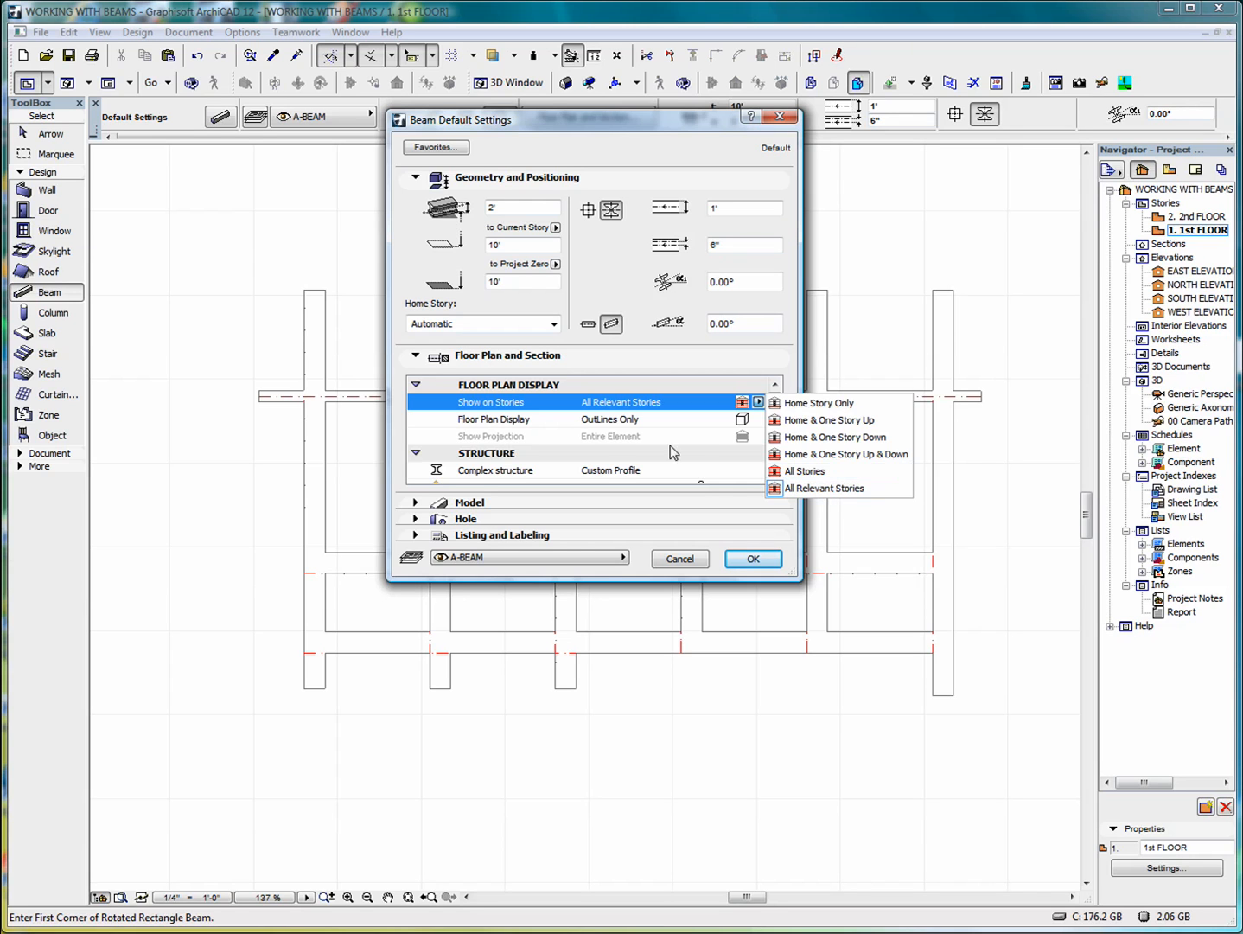
{"action": "left_click", "coordinate": [621, 428]}
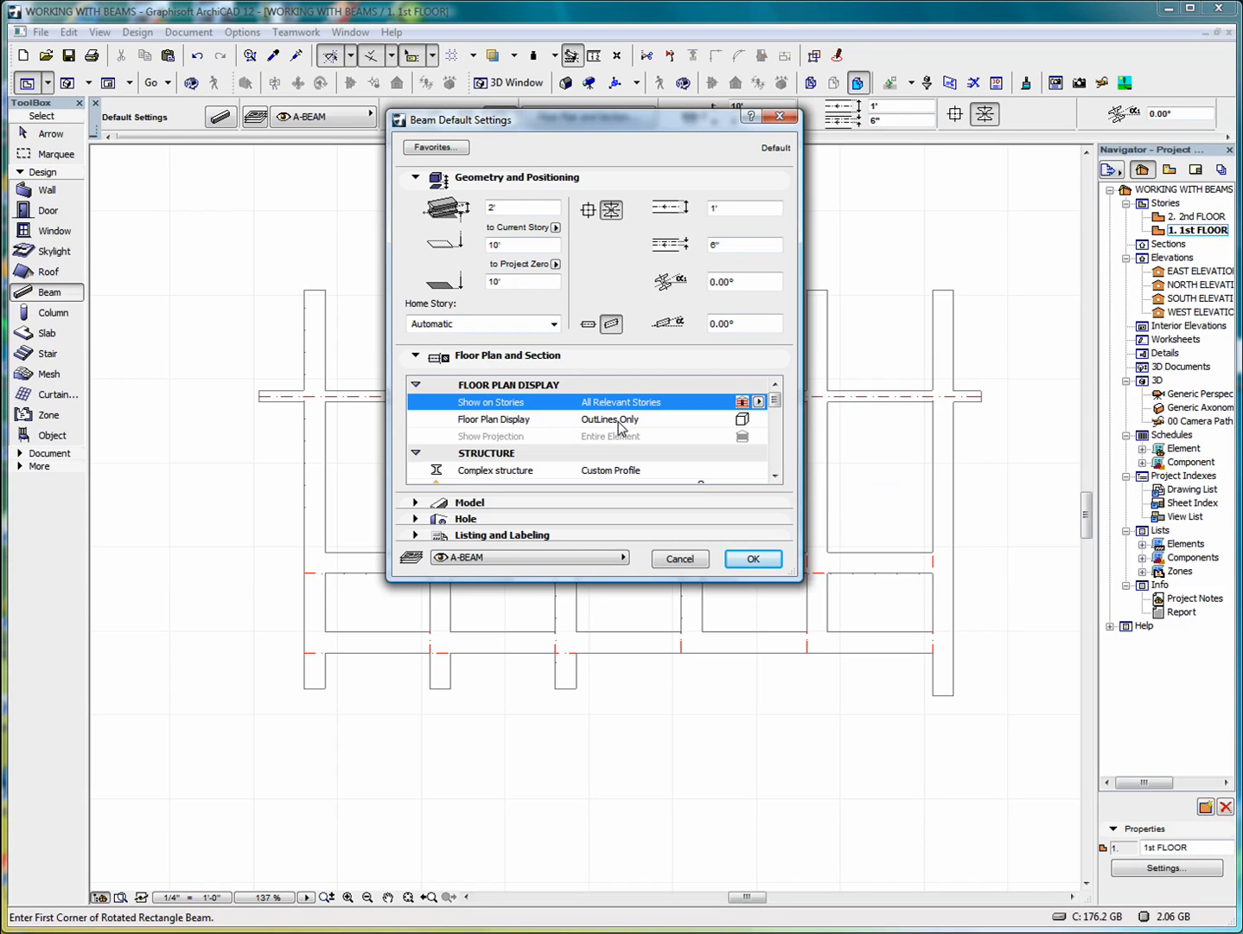
{"action": "left_click", "coordinate": [759, 421]}
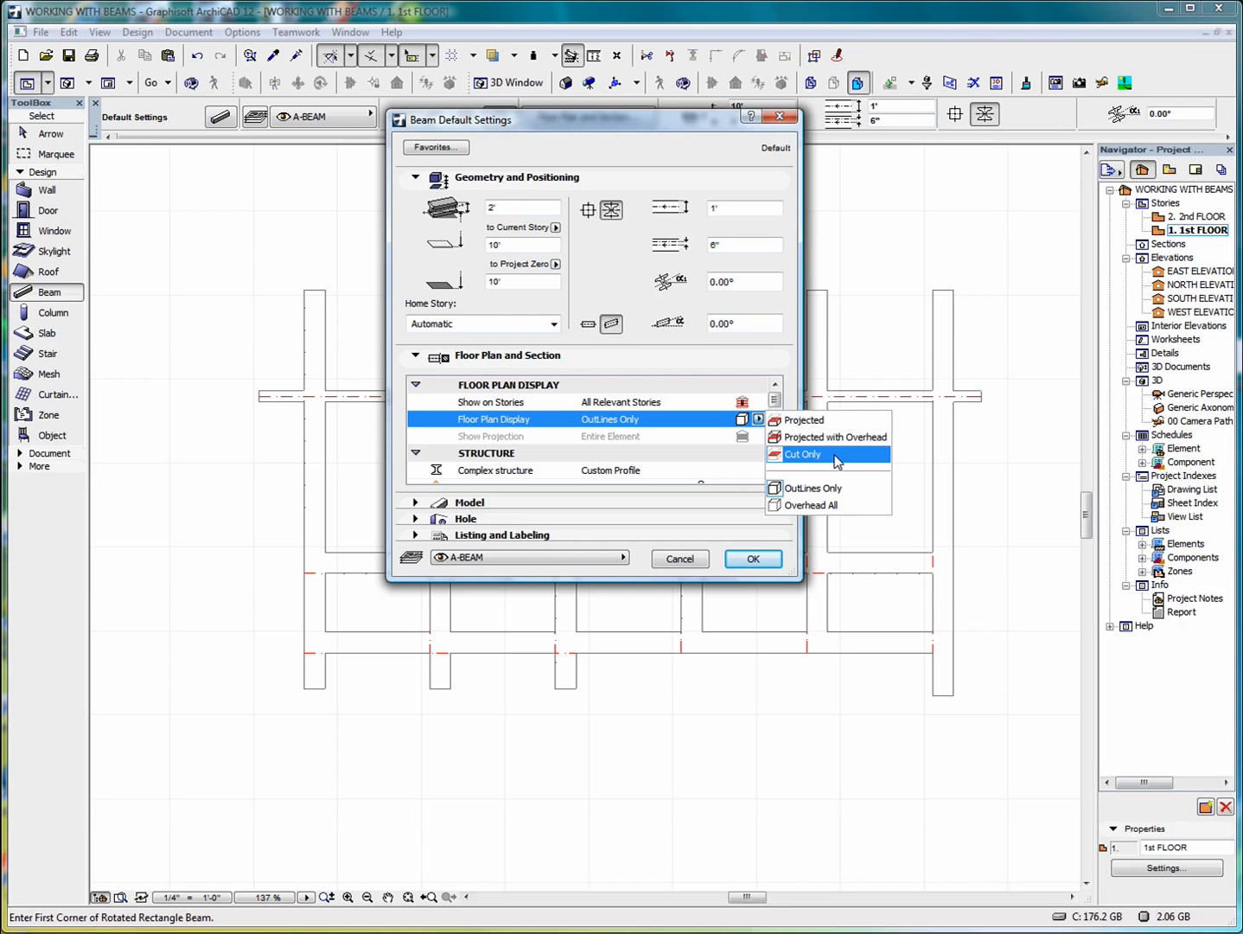
{"action": "left_click", "coordinate": [696, 424]}
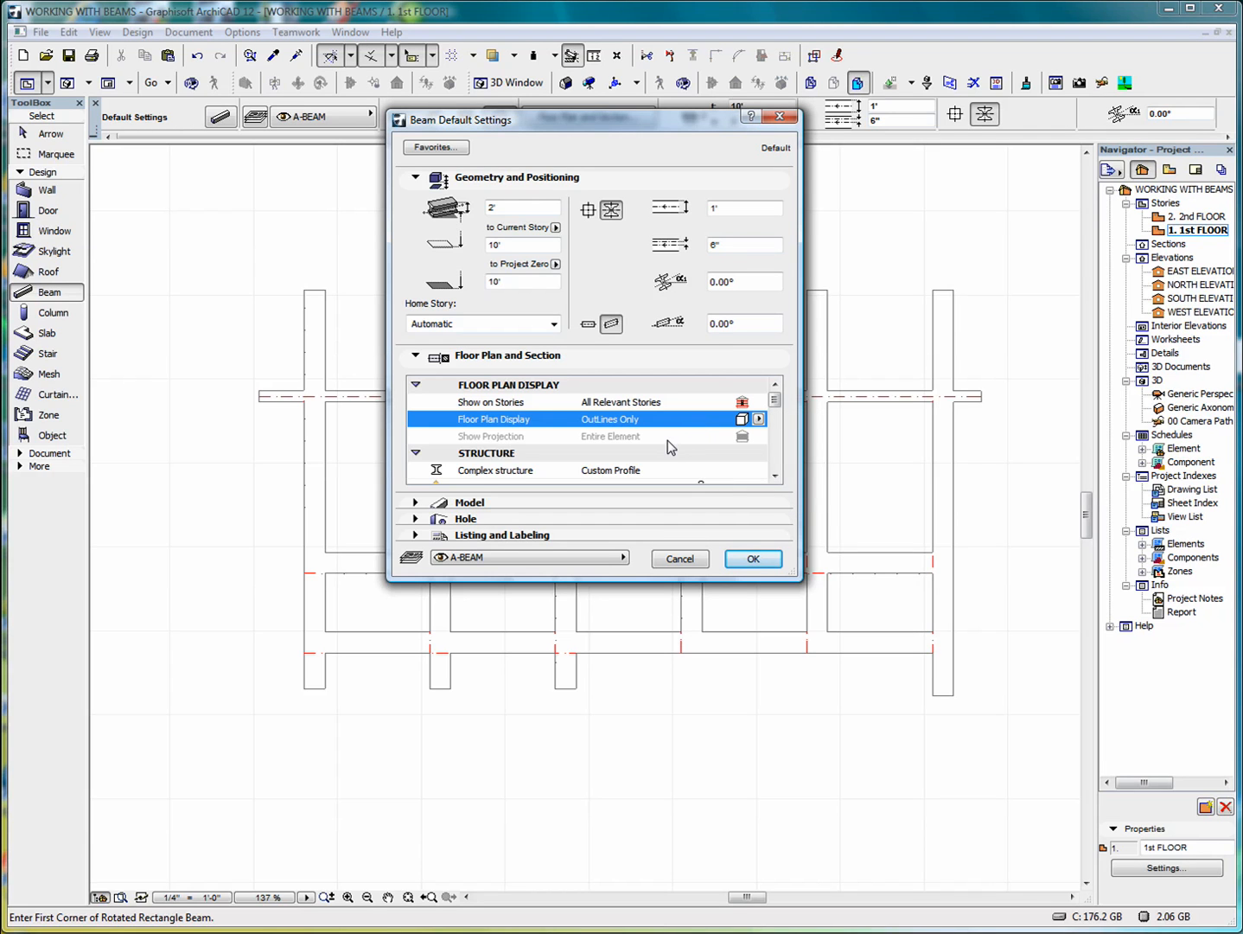
{"action": "left_click", "coordinate": [668, 441]}
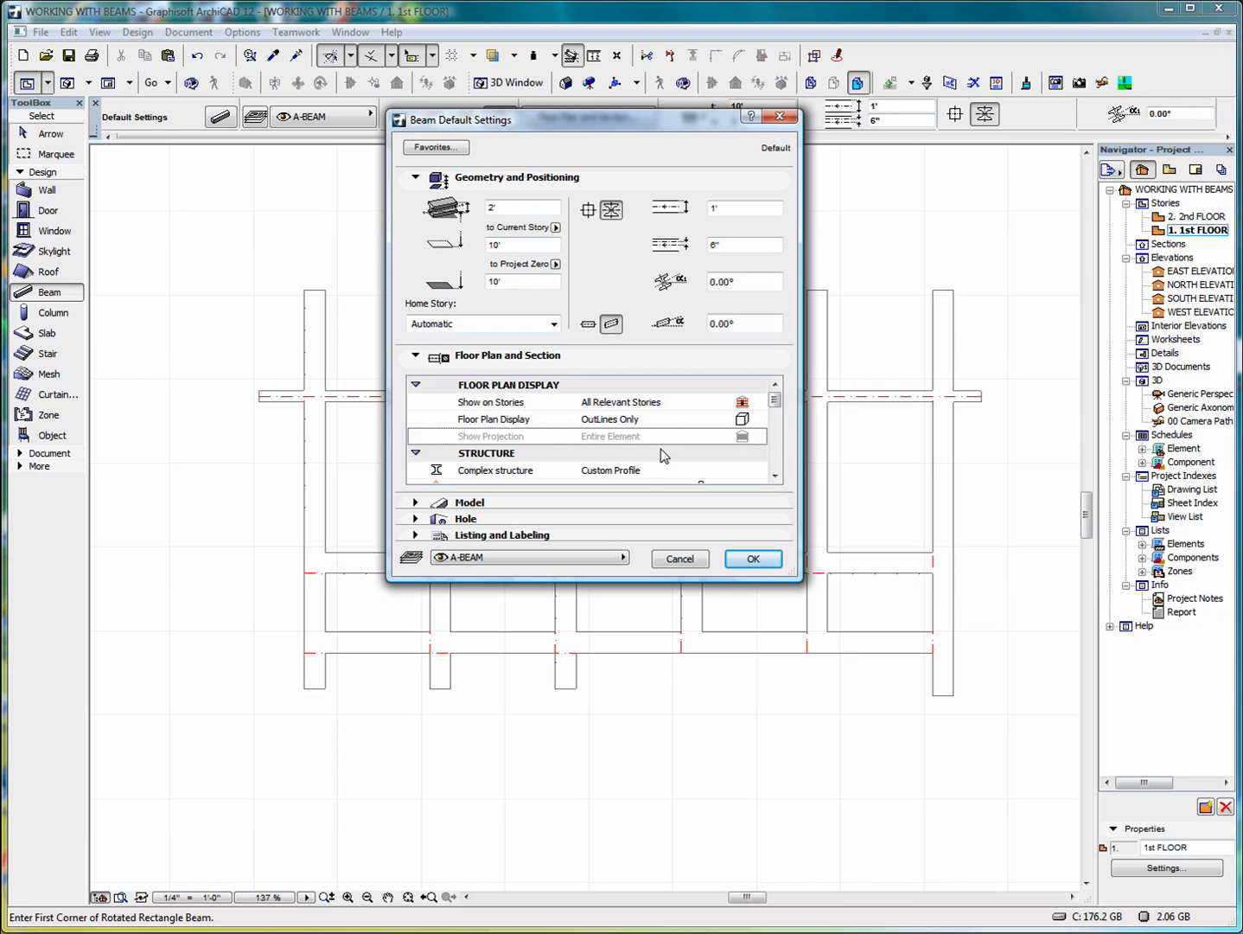
Examine the steel section profiles available for the beam's complex structure.
{"action": "left_click", "coordinate": [775, 475]}
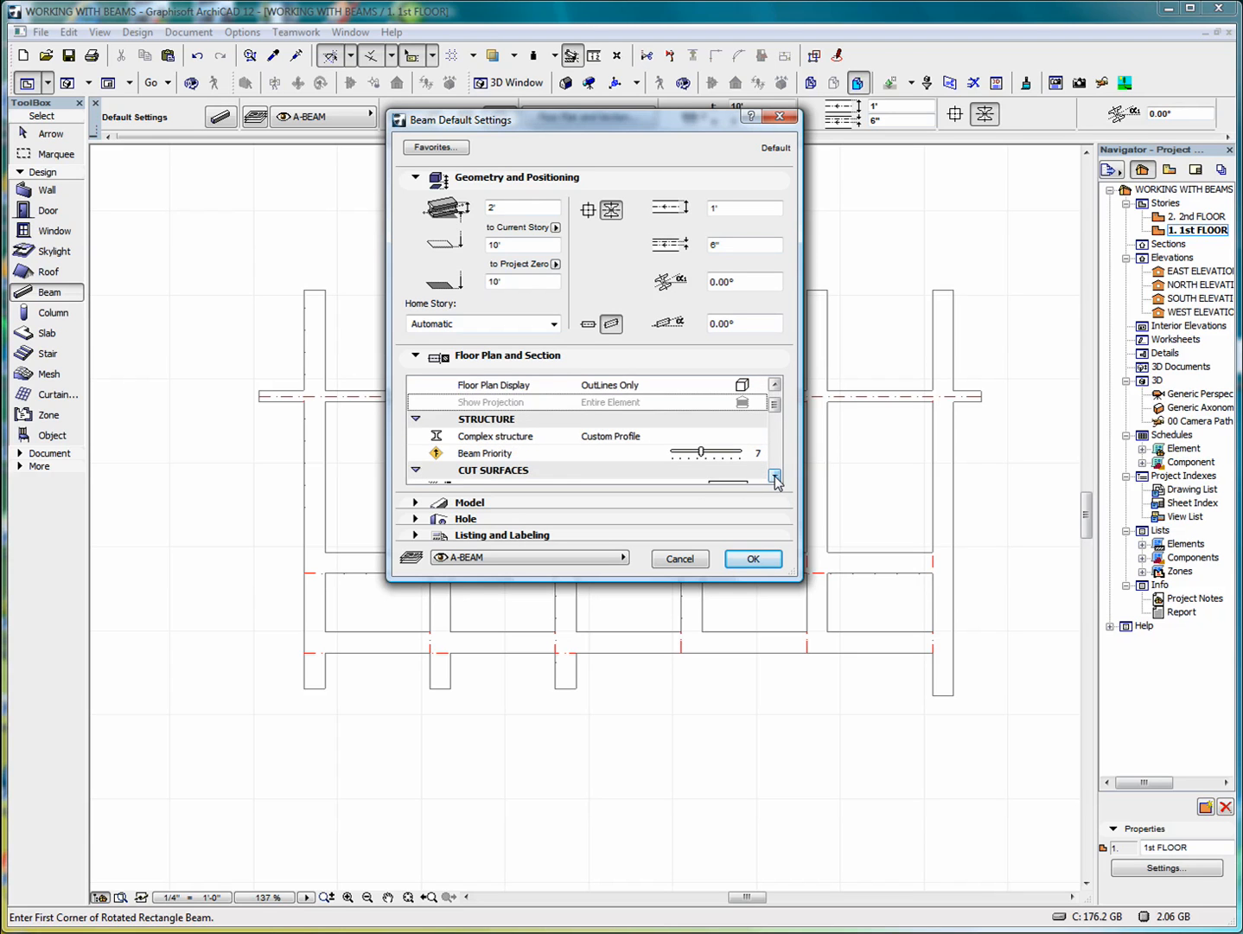
{"action": "left_click", "coordinate": [774, 476]}
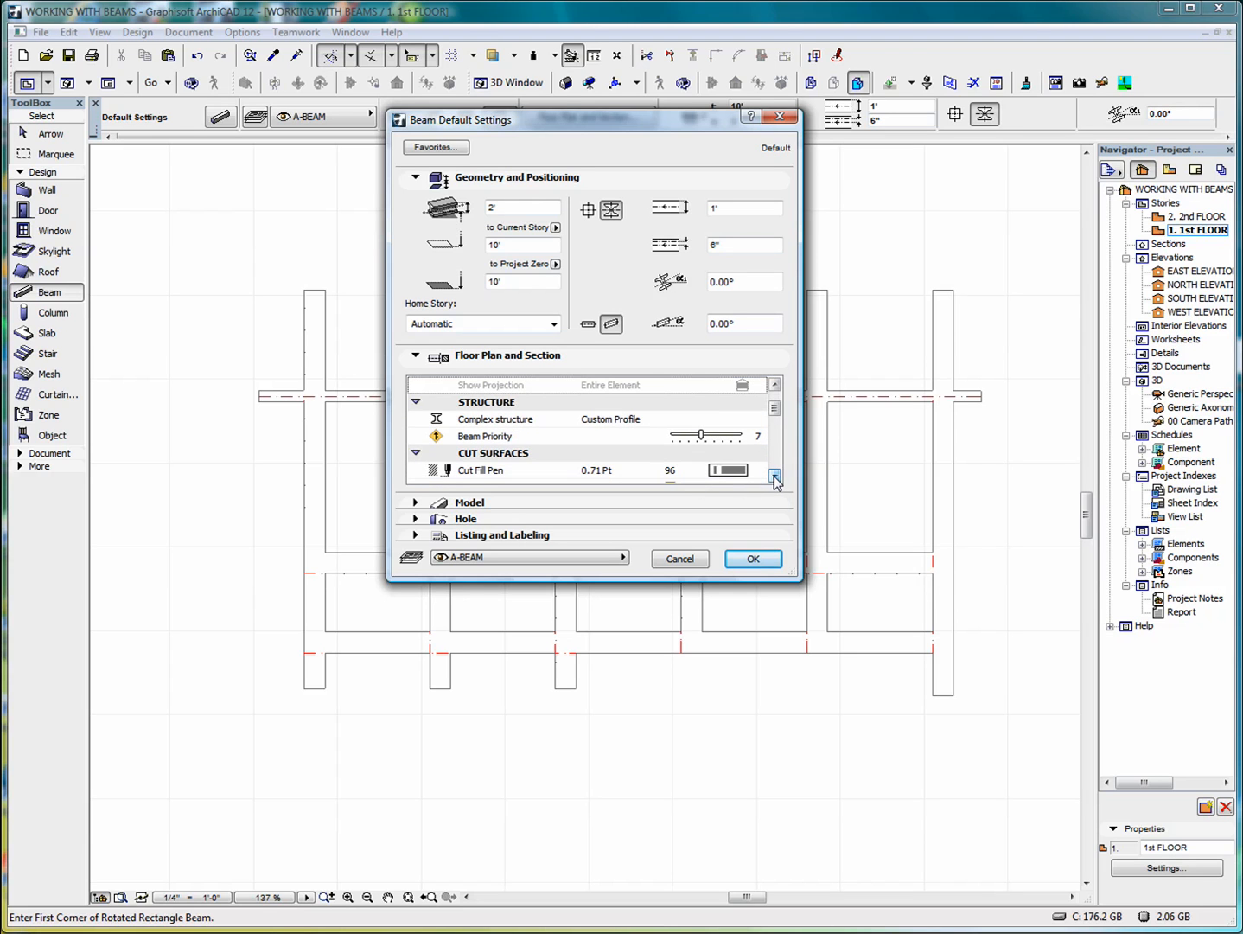
{"action": "left_click", "coordinate": [477, 423]}
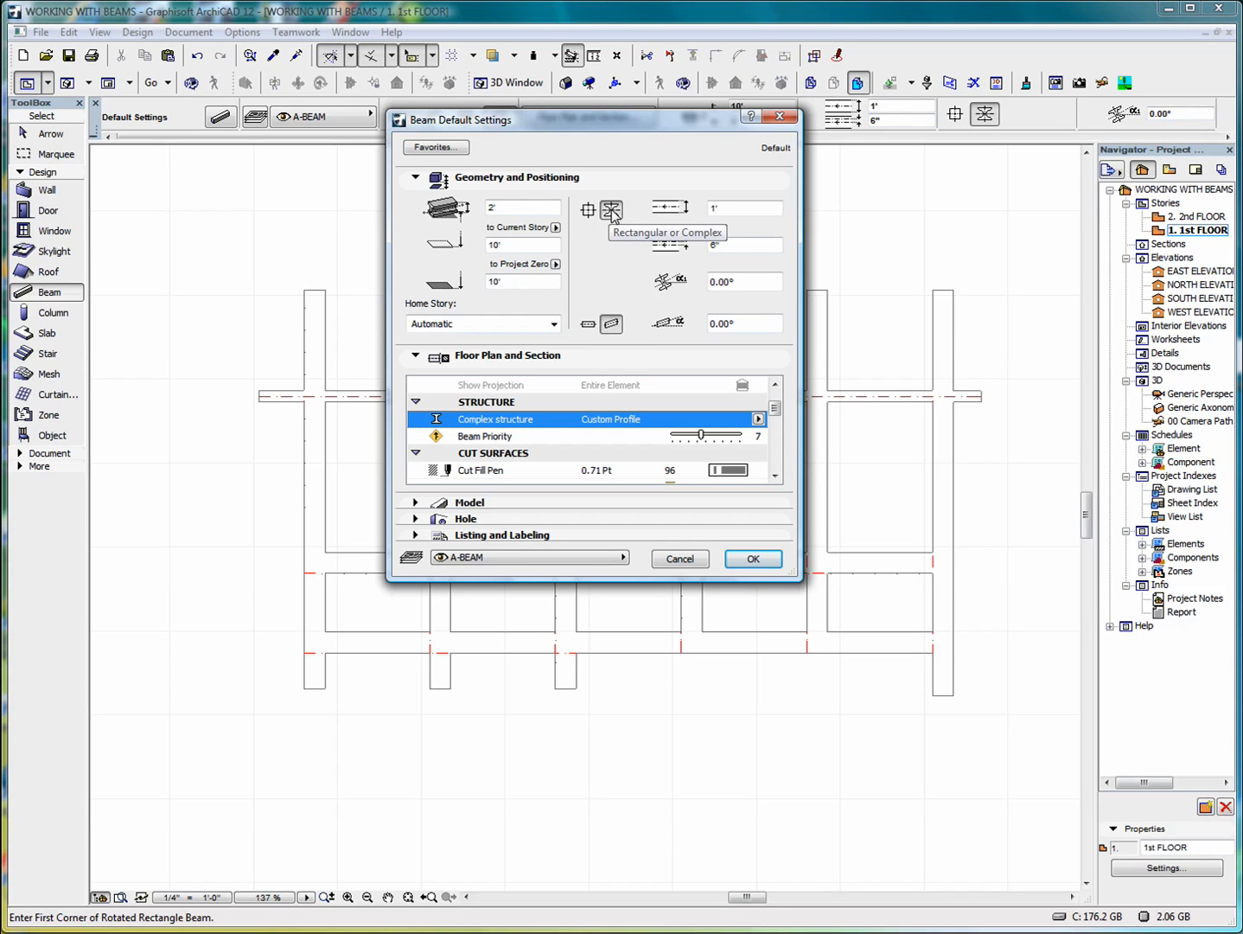
{"action": "left_click", "coordinate": [758, 418]}
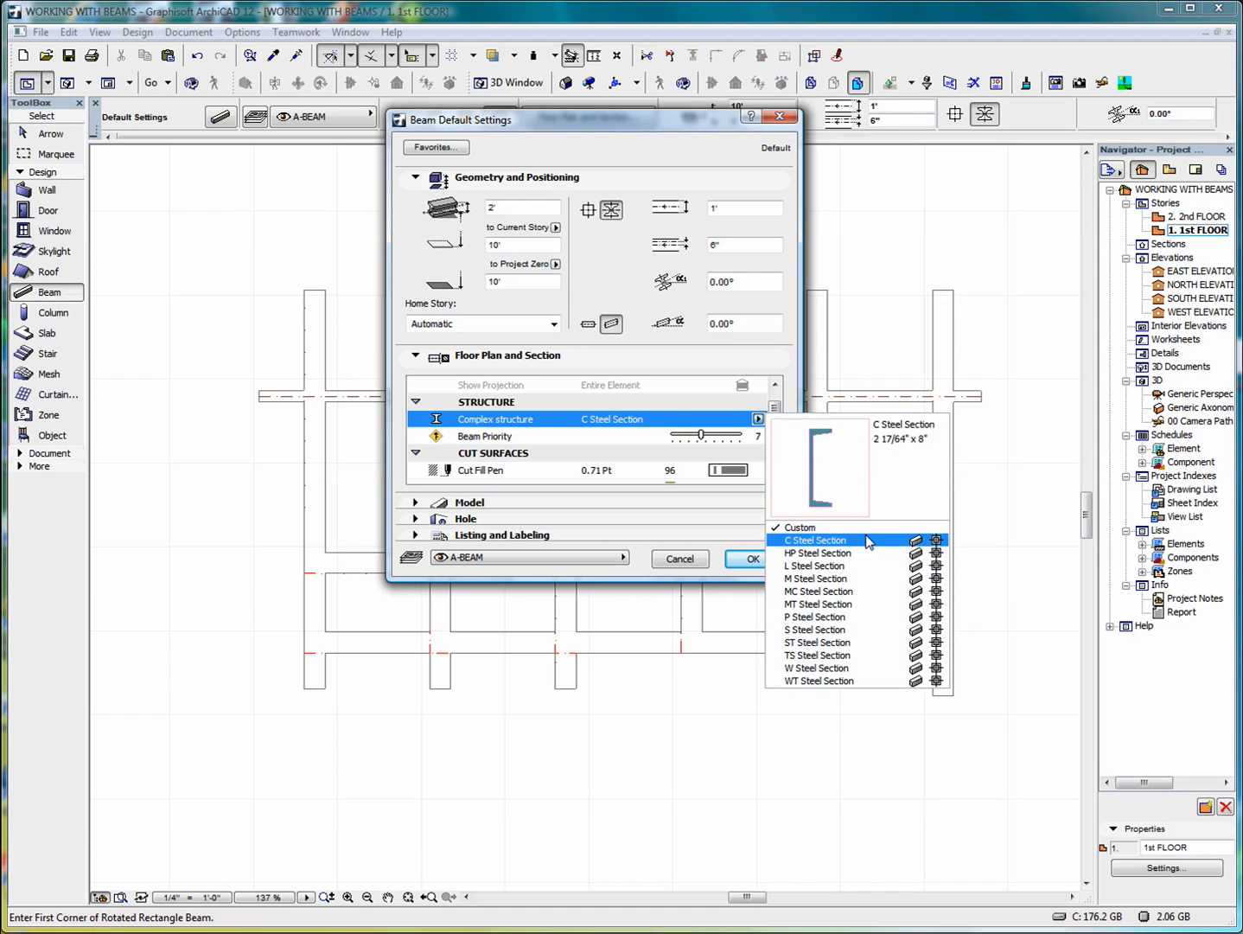
{"action": "left_click", "coordinate": [716, 424]}
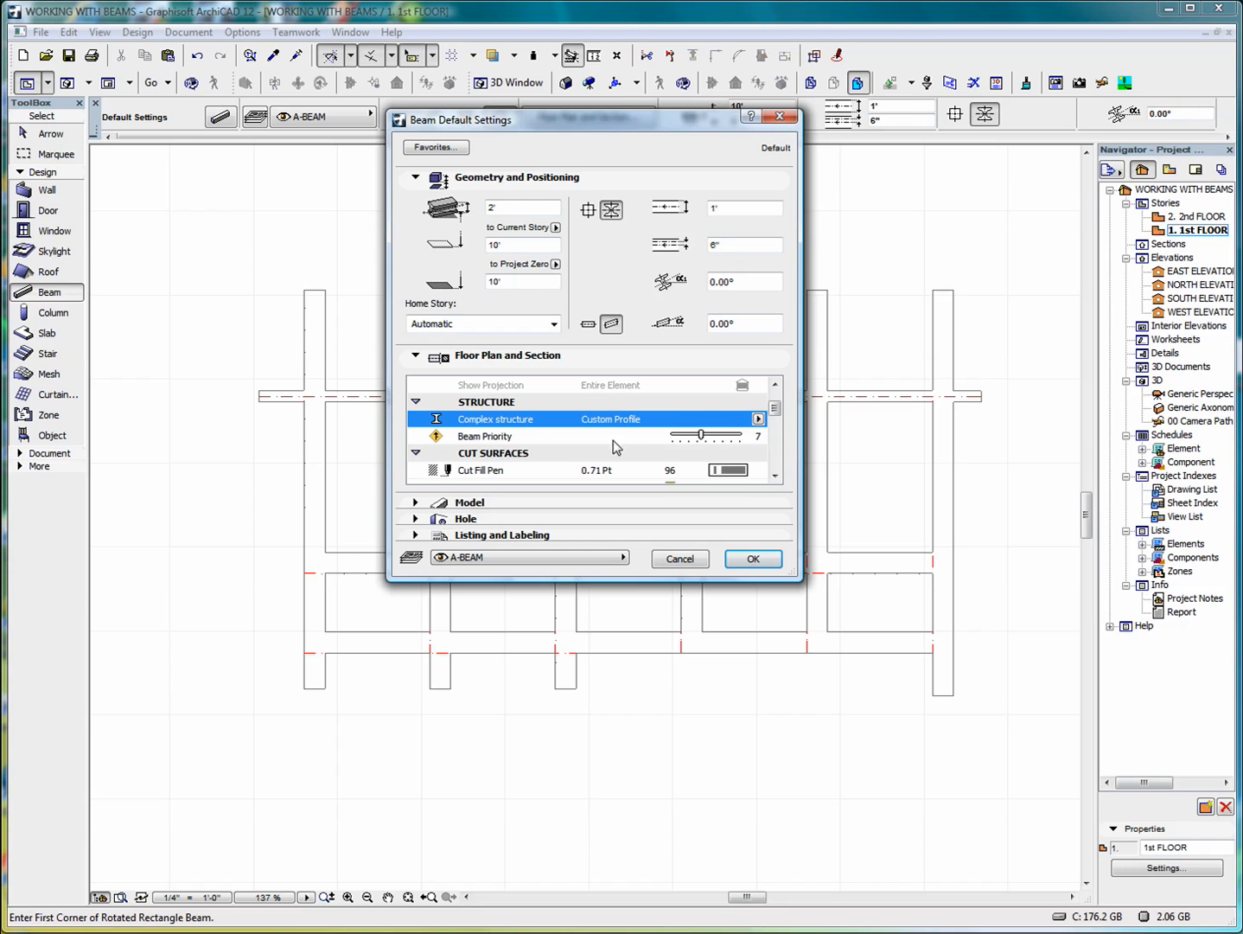
Try raising the beam priority to 11 and return it to 7.
{"action": "left_click", "coordinate": [714, 441]}
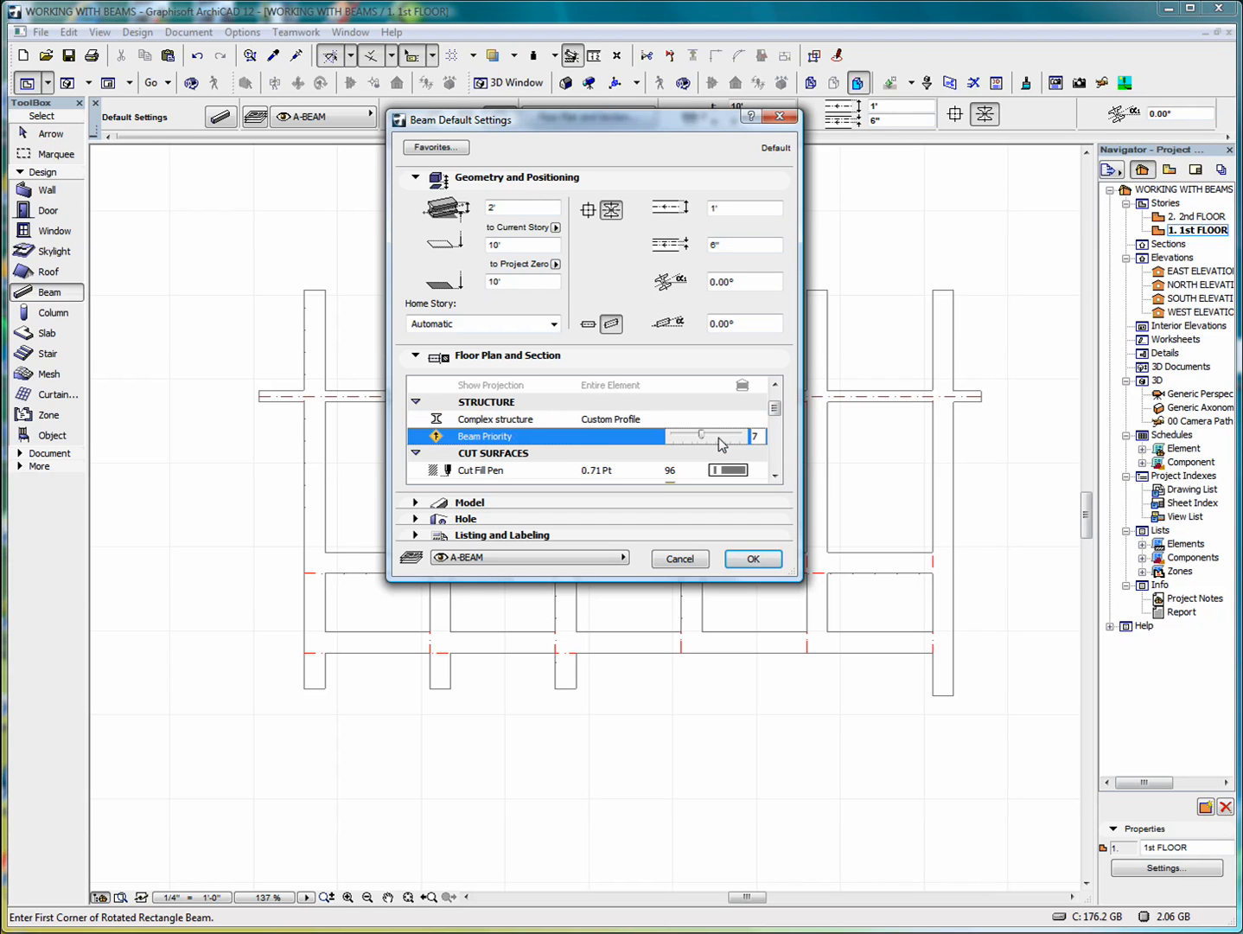
{"action": "left_click", "coordinate": [710, 433]}
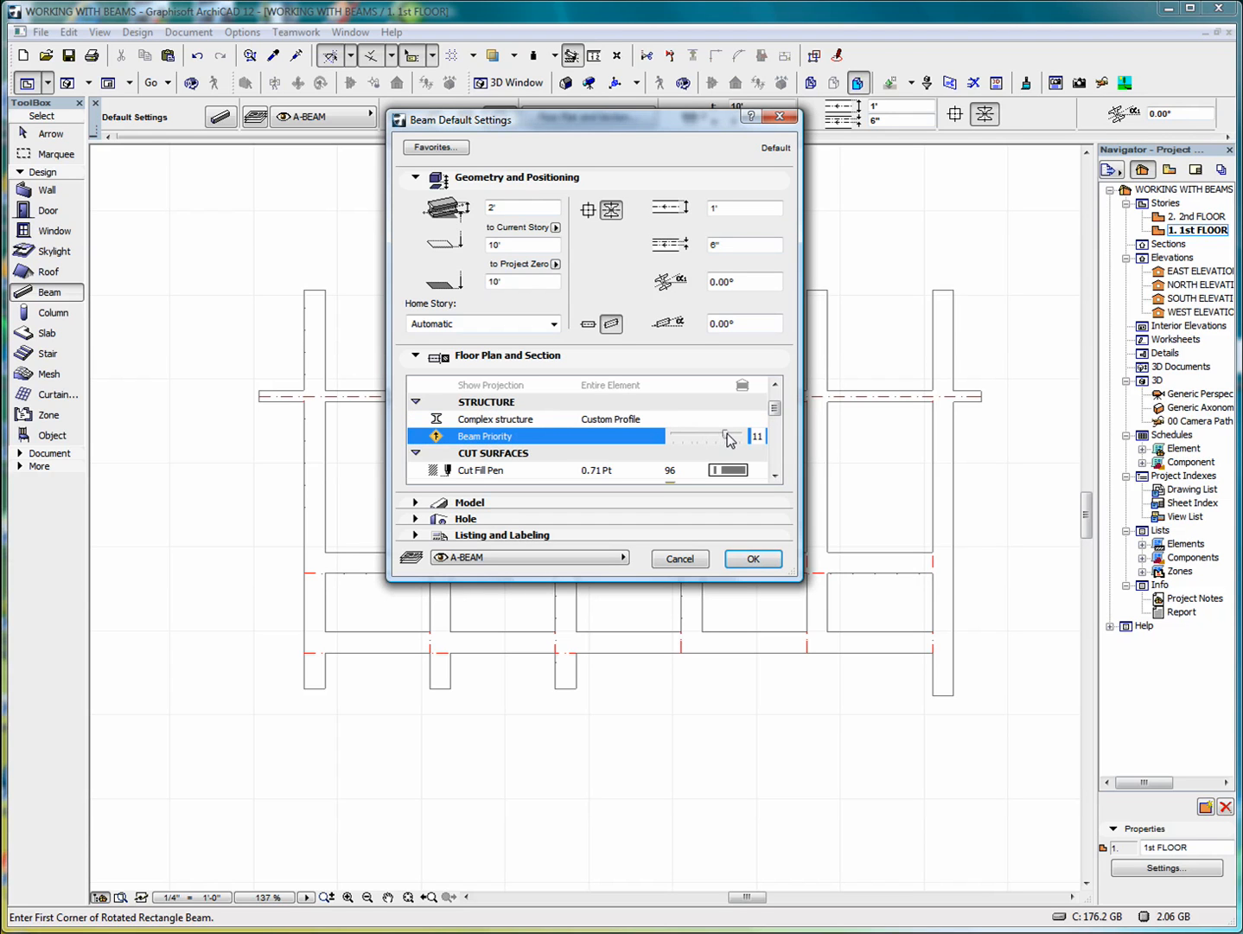
{"action": "left_click", "coordinate": [703, 434]}
Try applying the structure's settings to the cut fill pen under the cut surfaces.
{"action": "left_click", "coordinate": [774, 474]}
{"action": "left_click", "coordinate": [774, 475]}
{"action": "left_click", "coordinate": [774, 475]}
{"action": "left_click", "coordinate": [774, 475]}
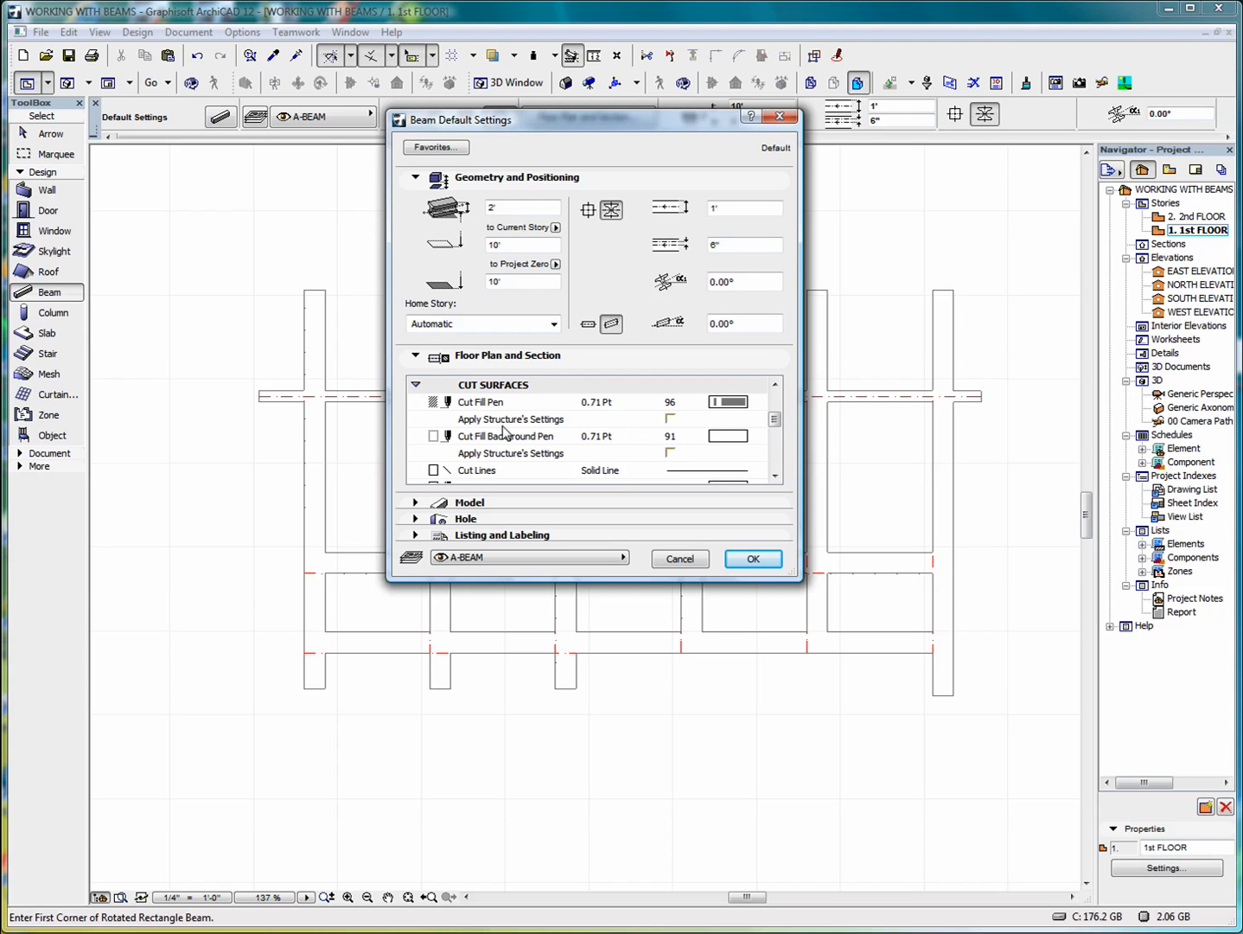
{"action": "left_click", "coordinate": [671, 421]}
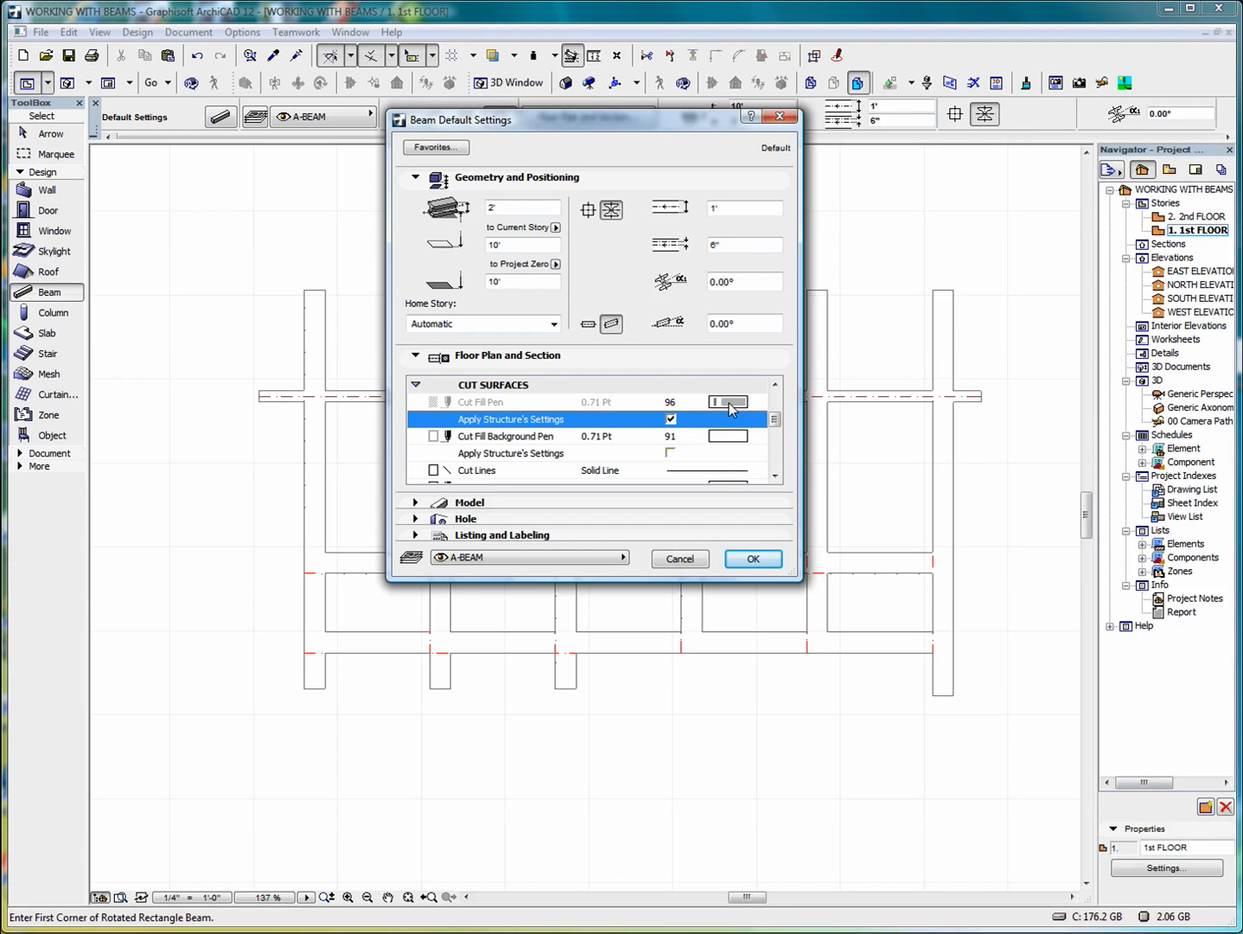
{"action": "left_click", "coordinate": [671, 420]}
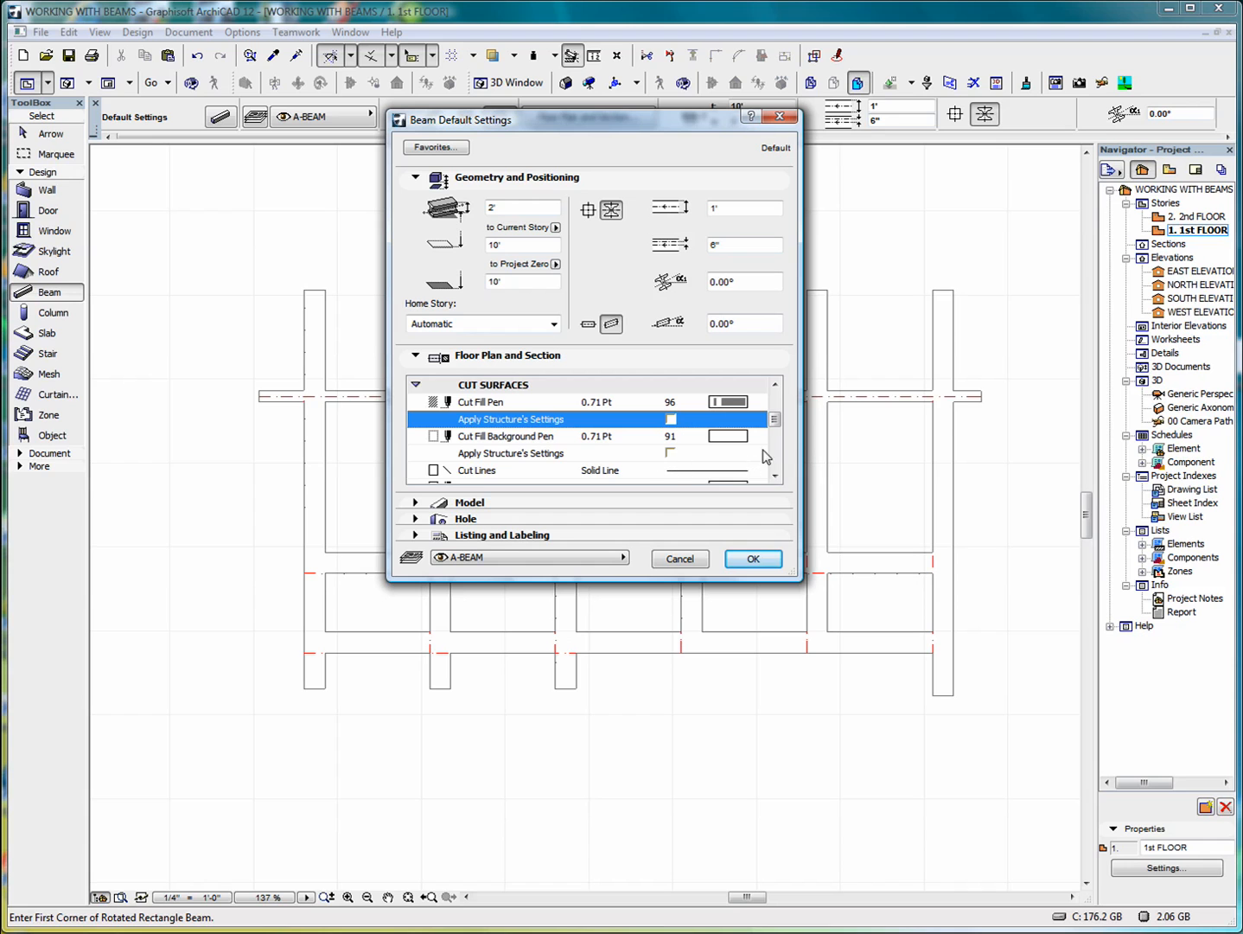
Examine the beam's outline line types and pens and its symbol settings.
{"action": "left_click", "coordinate": [774, 475]}
{"action": "left_click", "coordinate": [775, 476]}
{"action": "left_click", "coordinate": [775, 475]}
{"action": "left_click", "coordinate": [775, 476]}
{"action": "left_click", "coordinate": [775, 476]}
{"action": "left_click", "coordinate": [775, 476]}
{"action": "left_click", "coordinate": [774, 475]}
{"action": "left_click", "coordinate": [775, 476]}
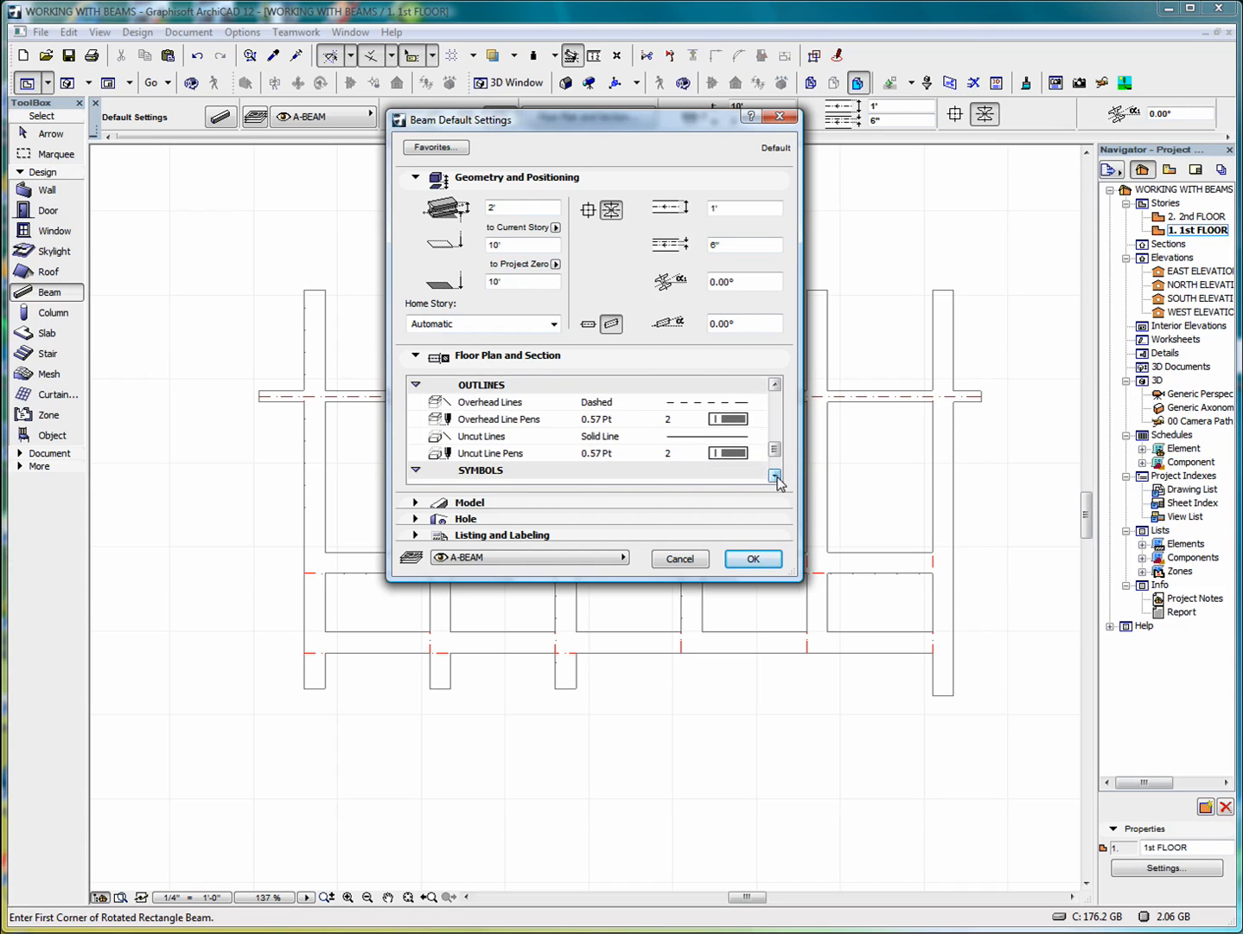
{"action": "left_click", "coordinate": [774, 476]}
{"action": "left_click", "coordinate": [775, 383]}
{"action": "left_click", "coordinate": [776, 479]}
{"action": "left_click", "coordinate": [775, 479]}
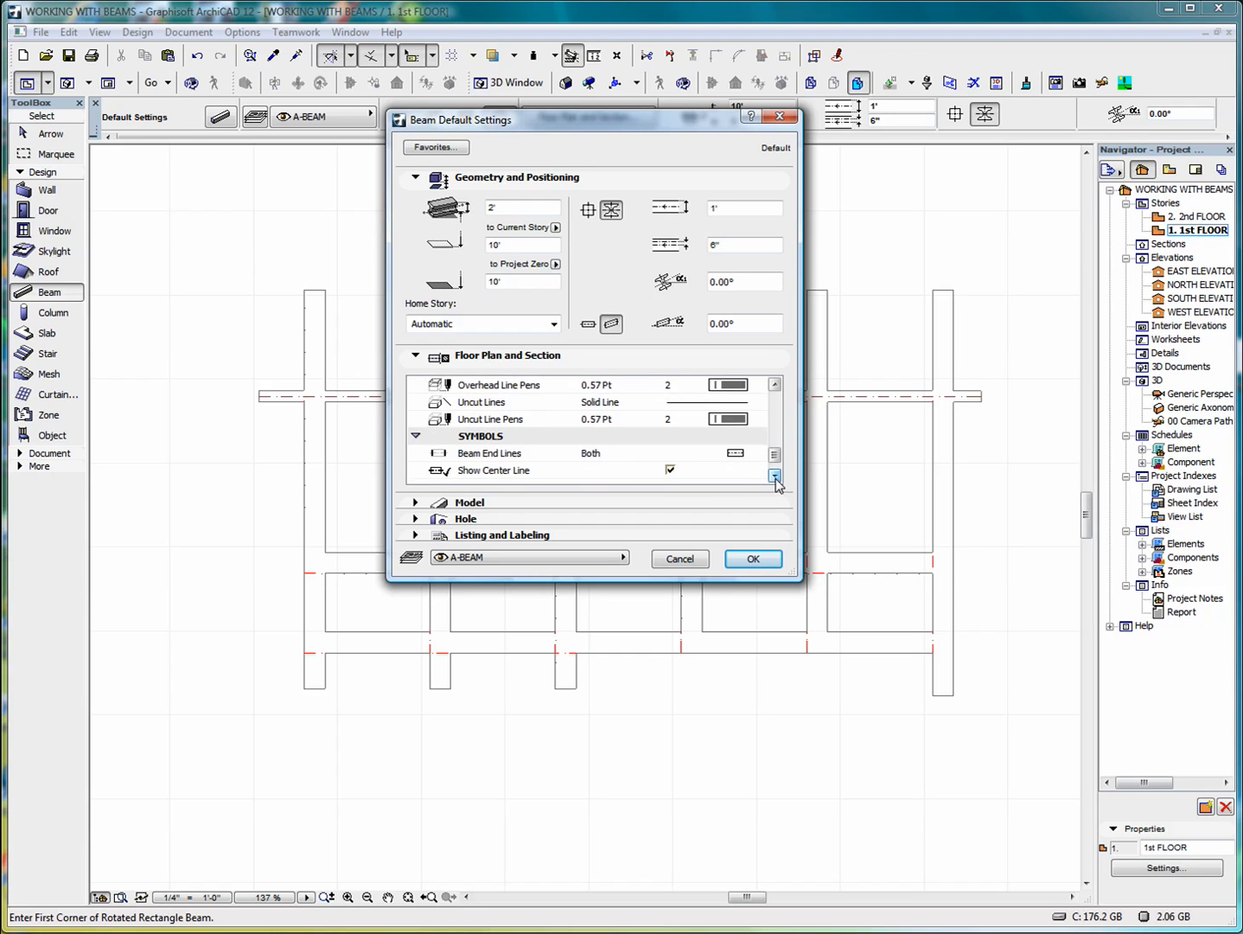
{"action": "left_click", "coordinate": [775, 479]}
{"action": "left_click", "coordinate": [776, 479]}
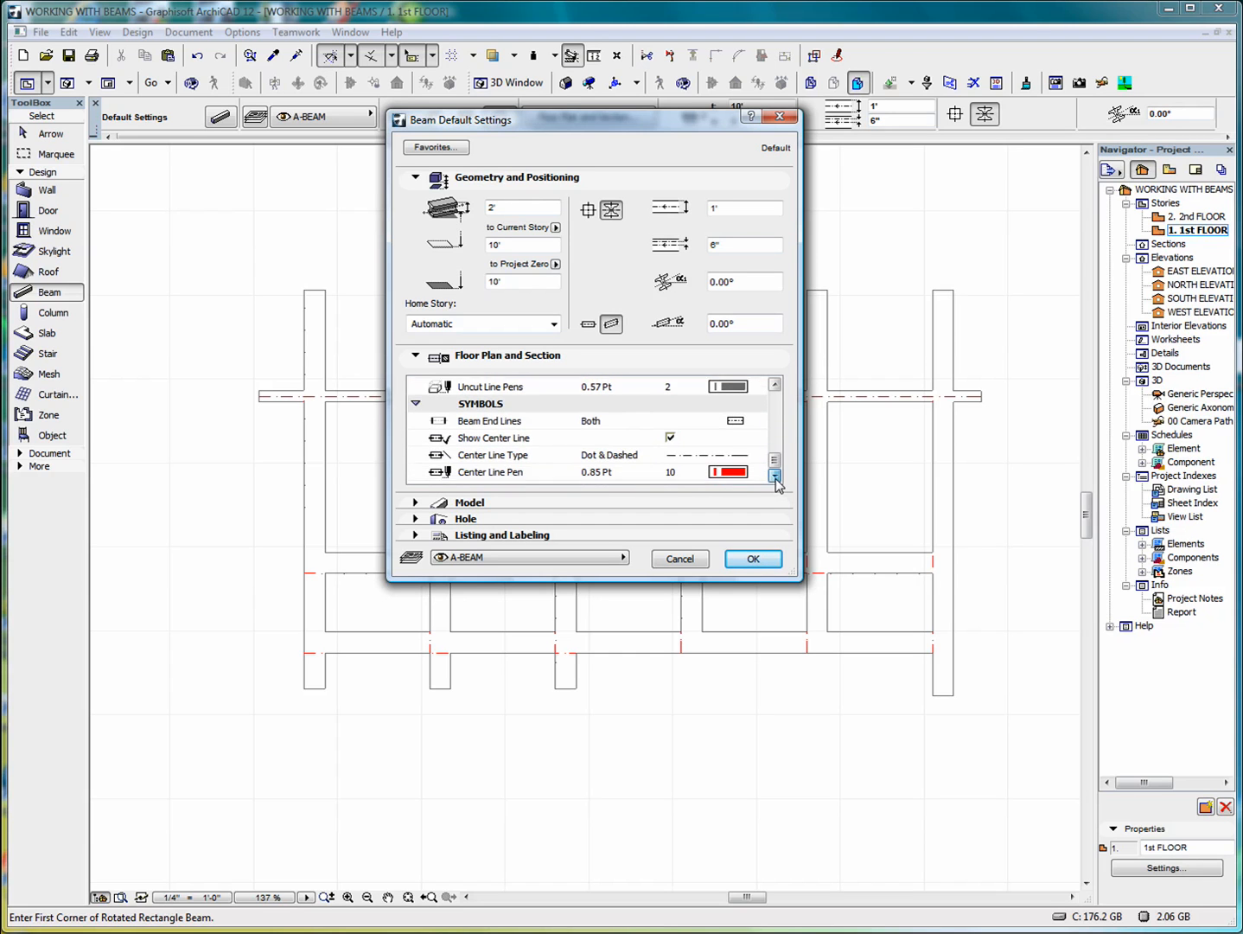
Examine the beam end line options Both, Start, End and None.
{"action": "left_click", "coordinate": [486, 420]}
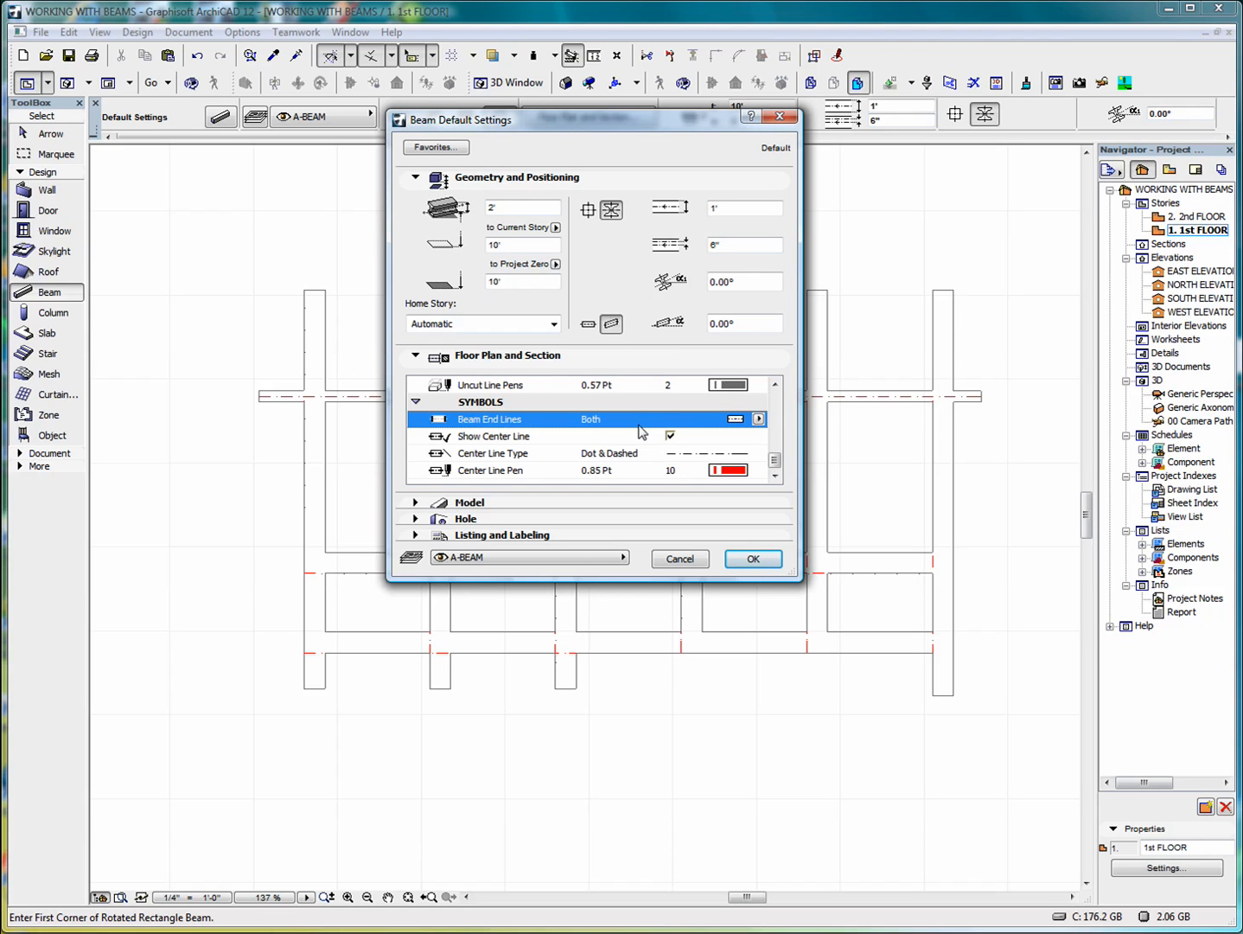
{"action": "left_click", "coordinate": [758, 419]}
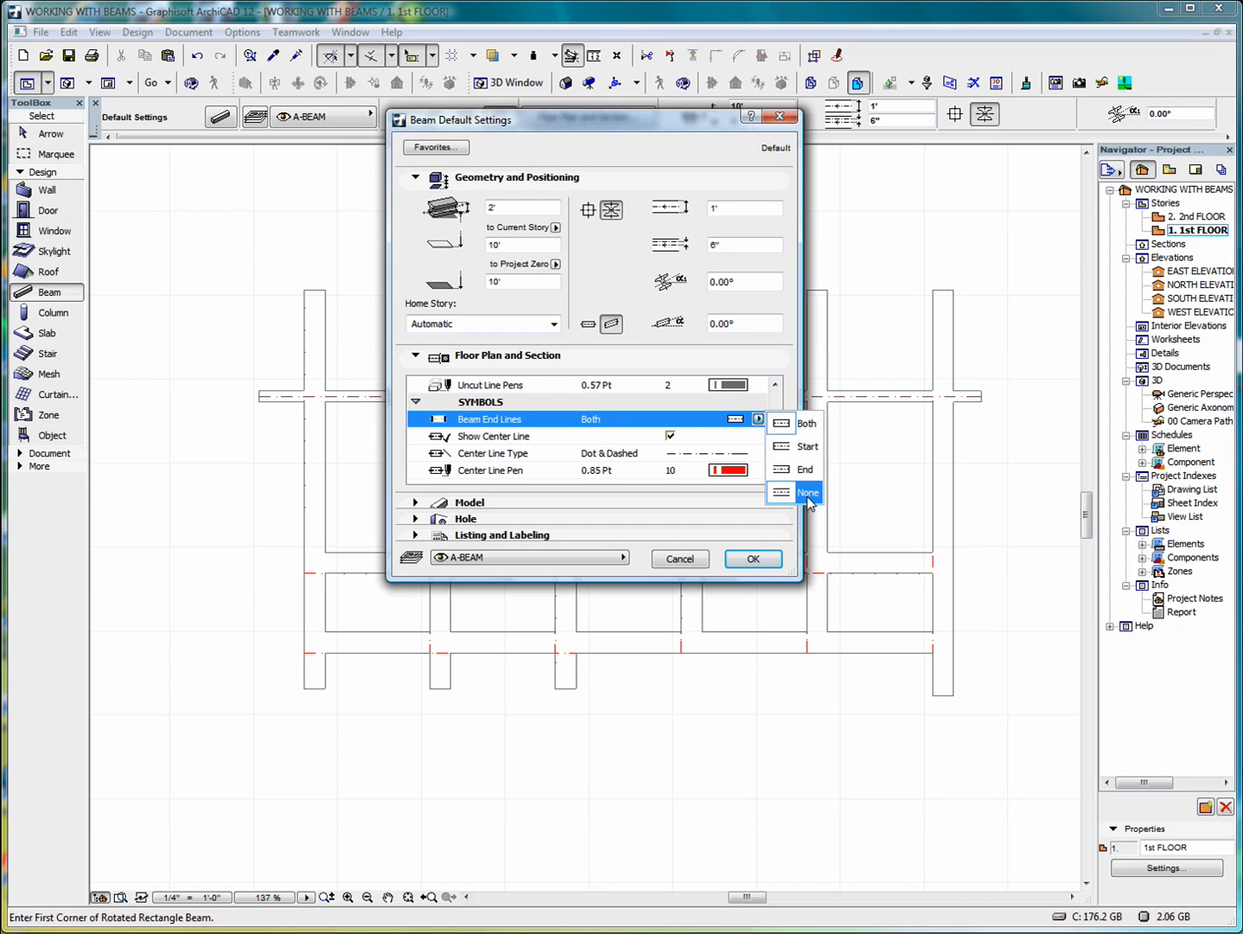
{"action": "left_click", "coordinate": [759, 421]}
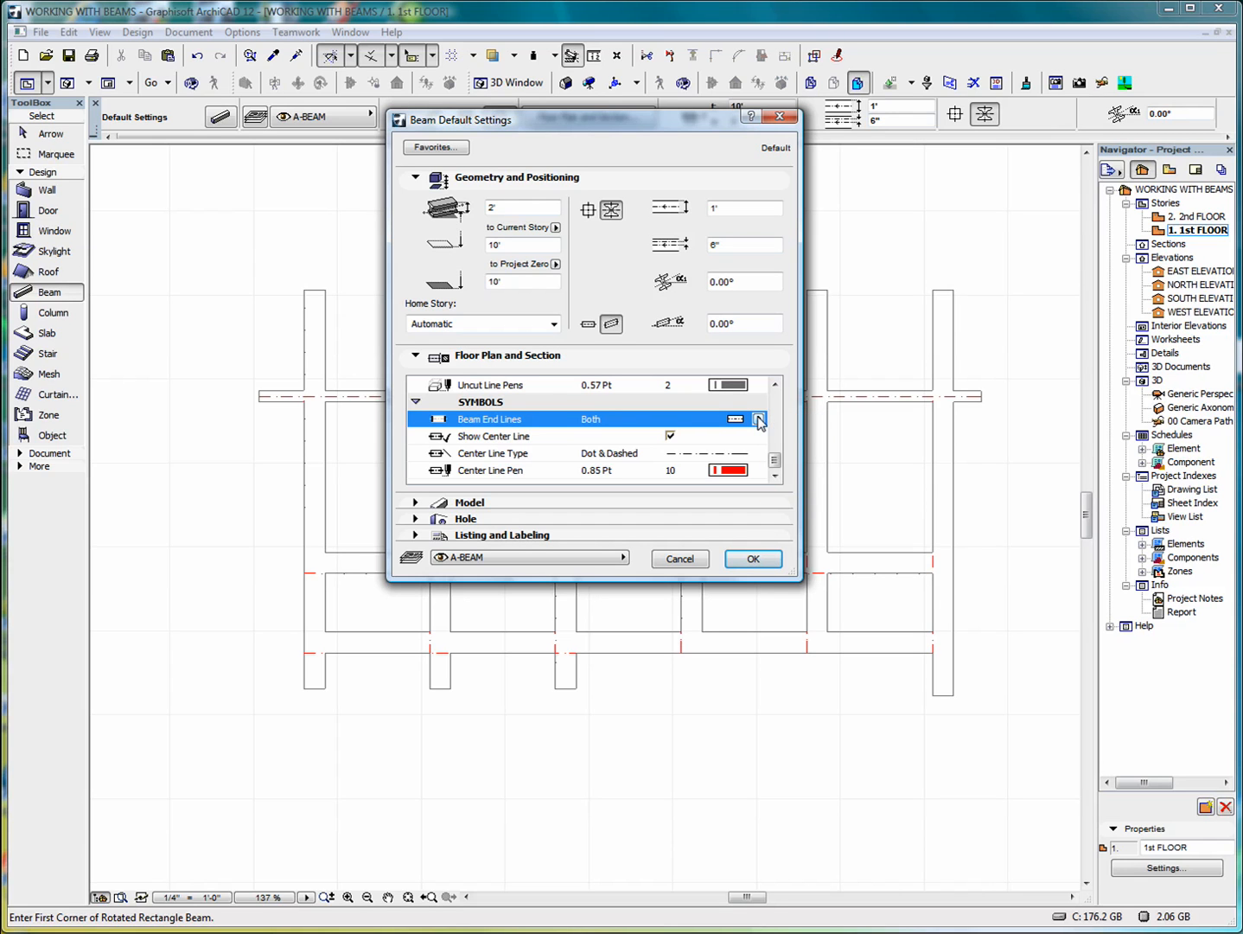
Try hiding the beam's center line and turn its display back on.
{"action": "left_click", "coordinate": [670, 437]}
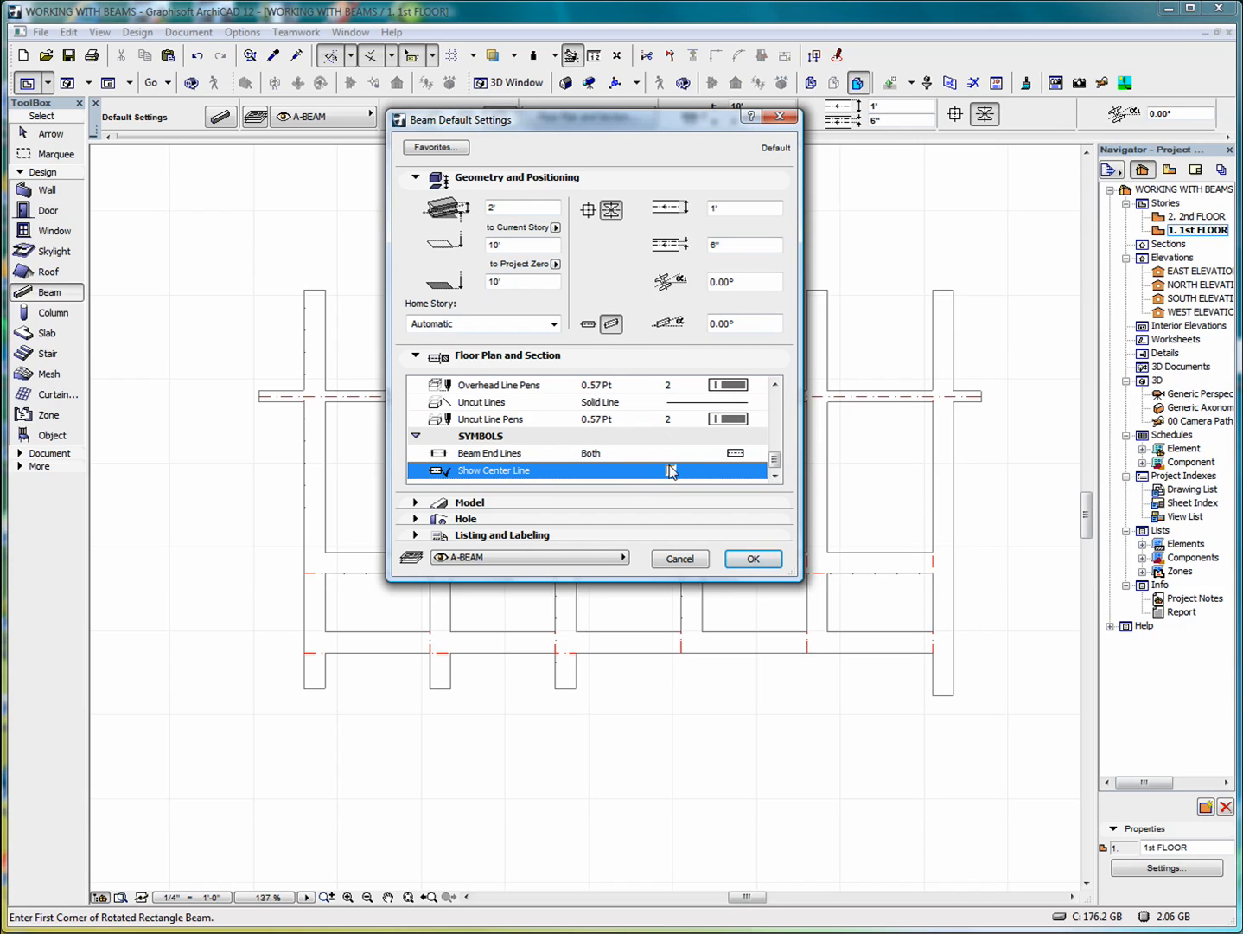
{"action": "left_click", "coordinate": [670, 472]}
{"action": "left_click", "coordinate": [775, 475]}
{"action": "left_click", "coordinate": [774, 474]}
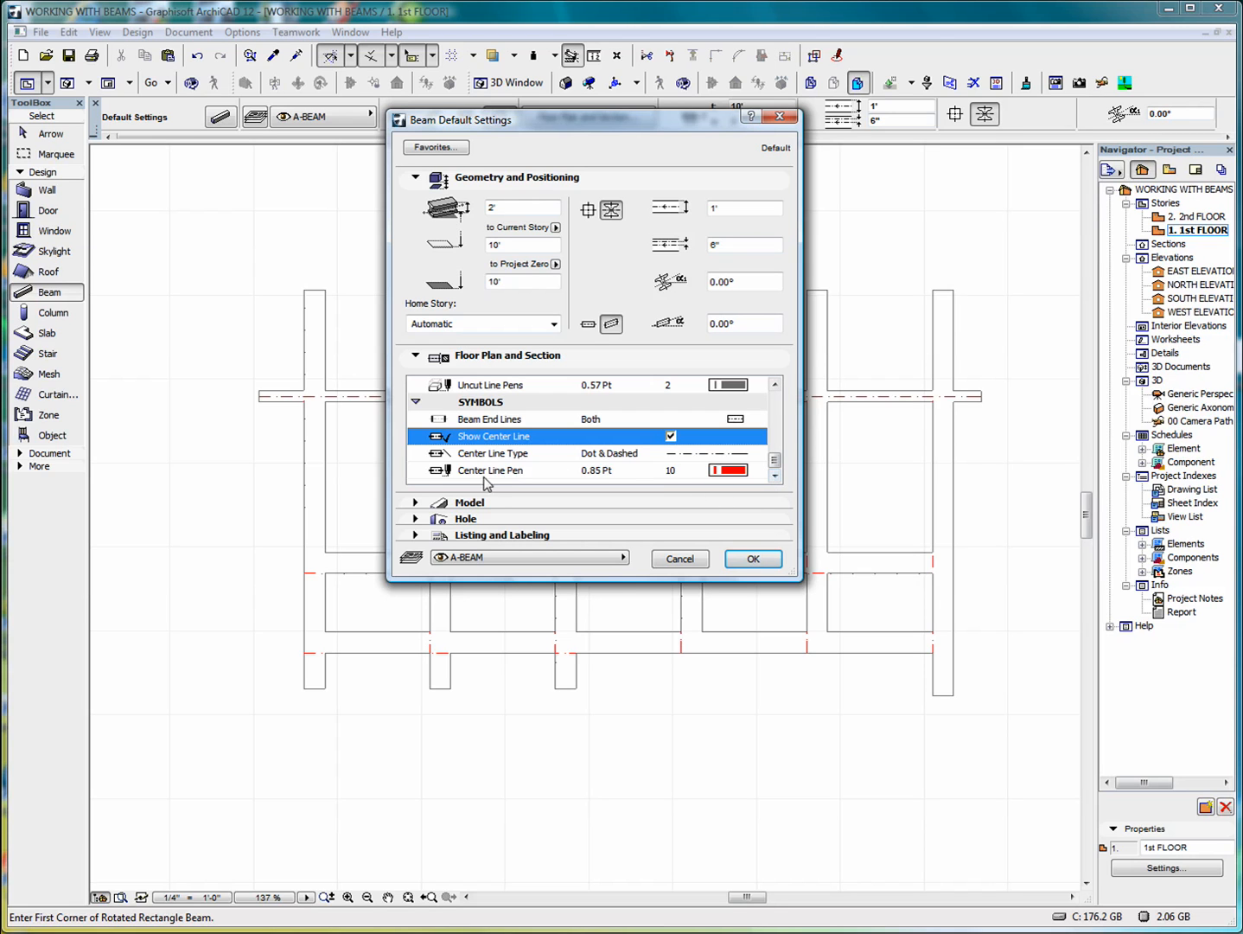
Switch the beam to a simple rectangular section and set its linked surface materials to 04 | B Common Bond.
{"action": "left_click", "coordinate": [416, 357]}
{"action": "left_click", "coordinate": [416, 371]}
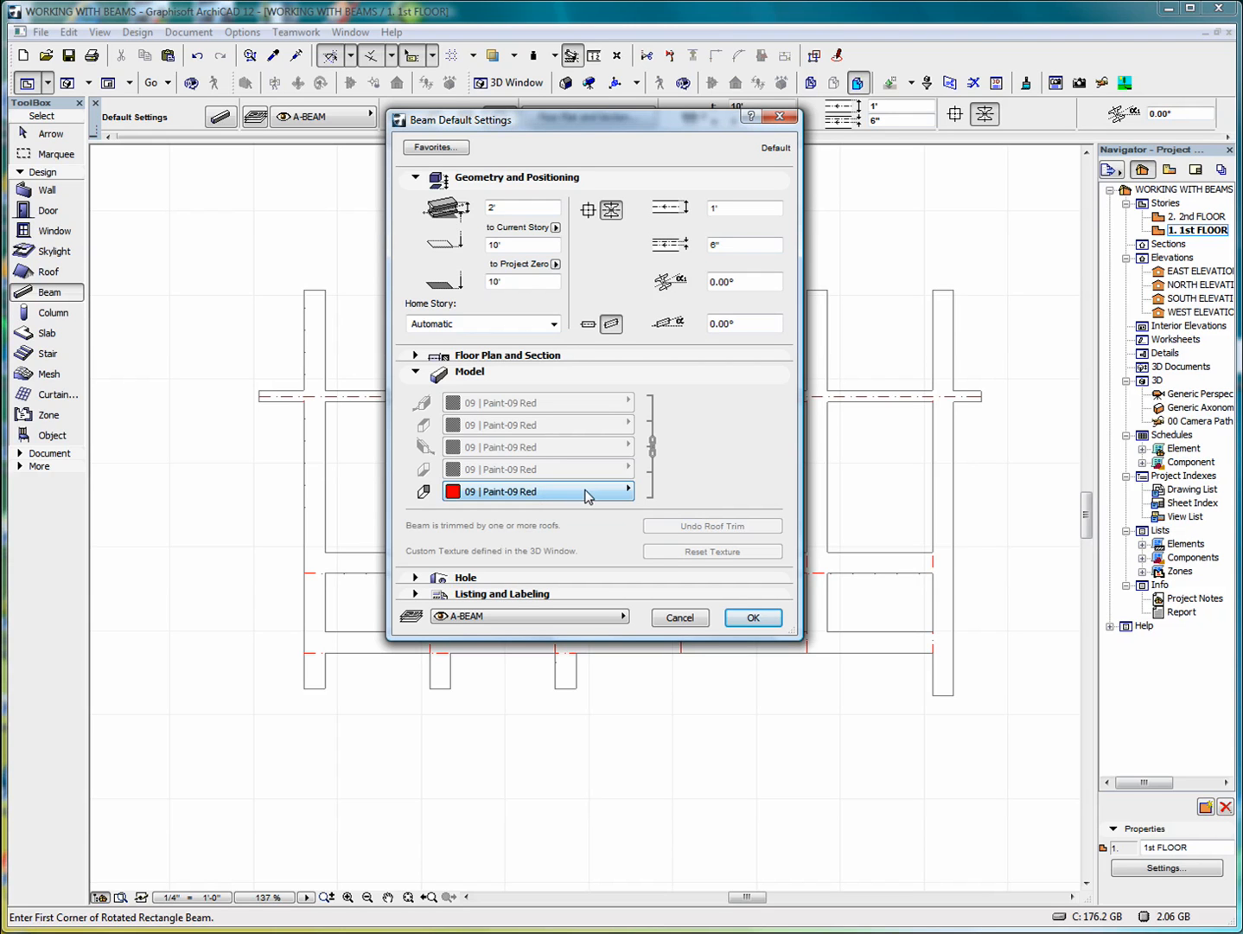
{"action": "left_click", "coordinate": [587, 210]}
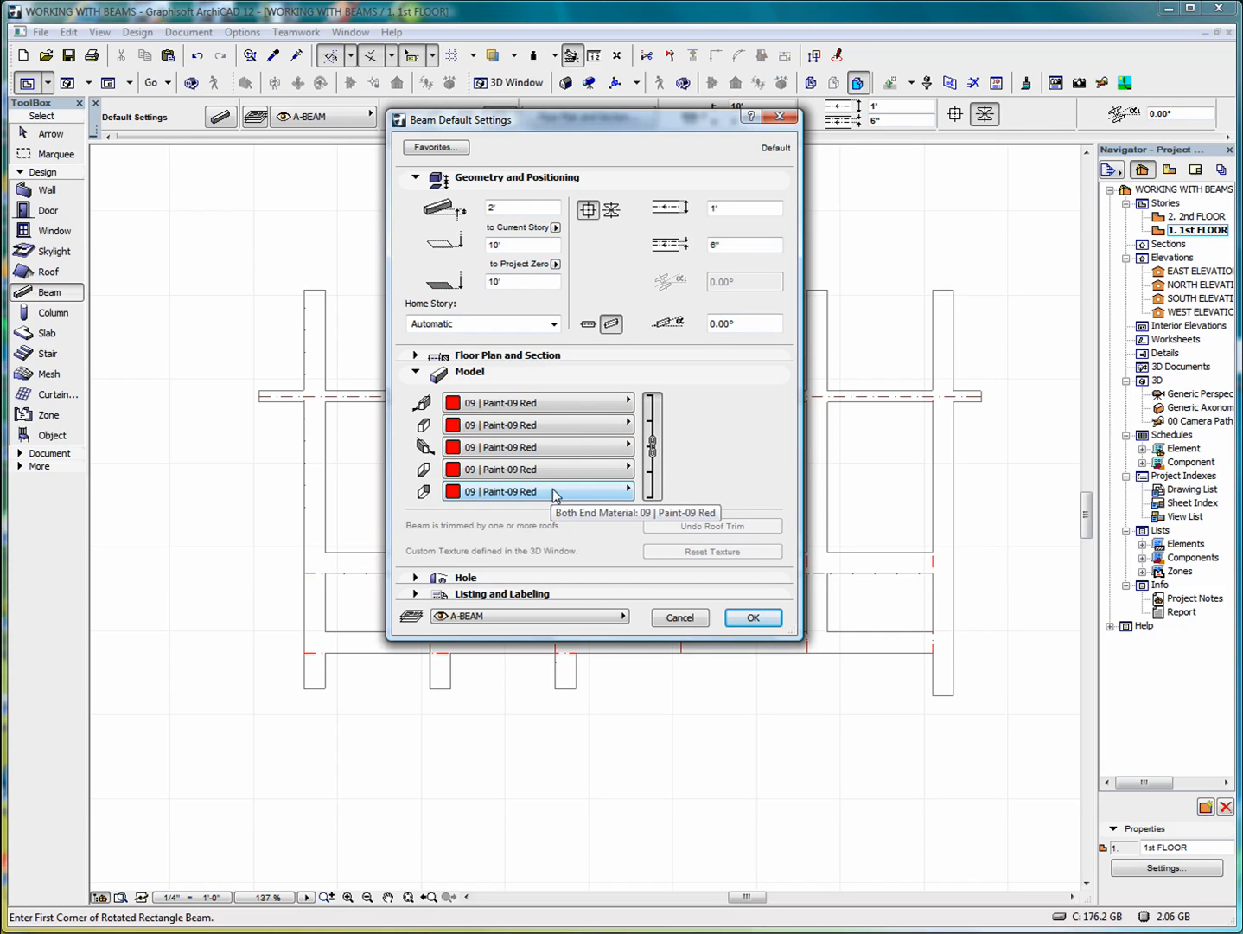
{"action": "left_click", "coordinate": [566, 404]}
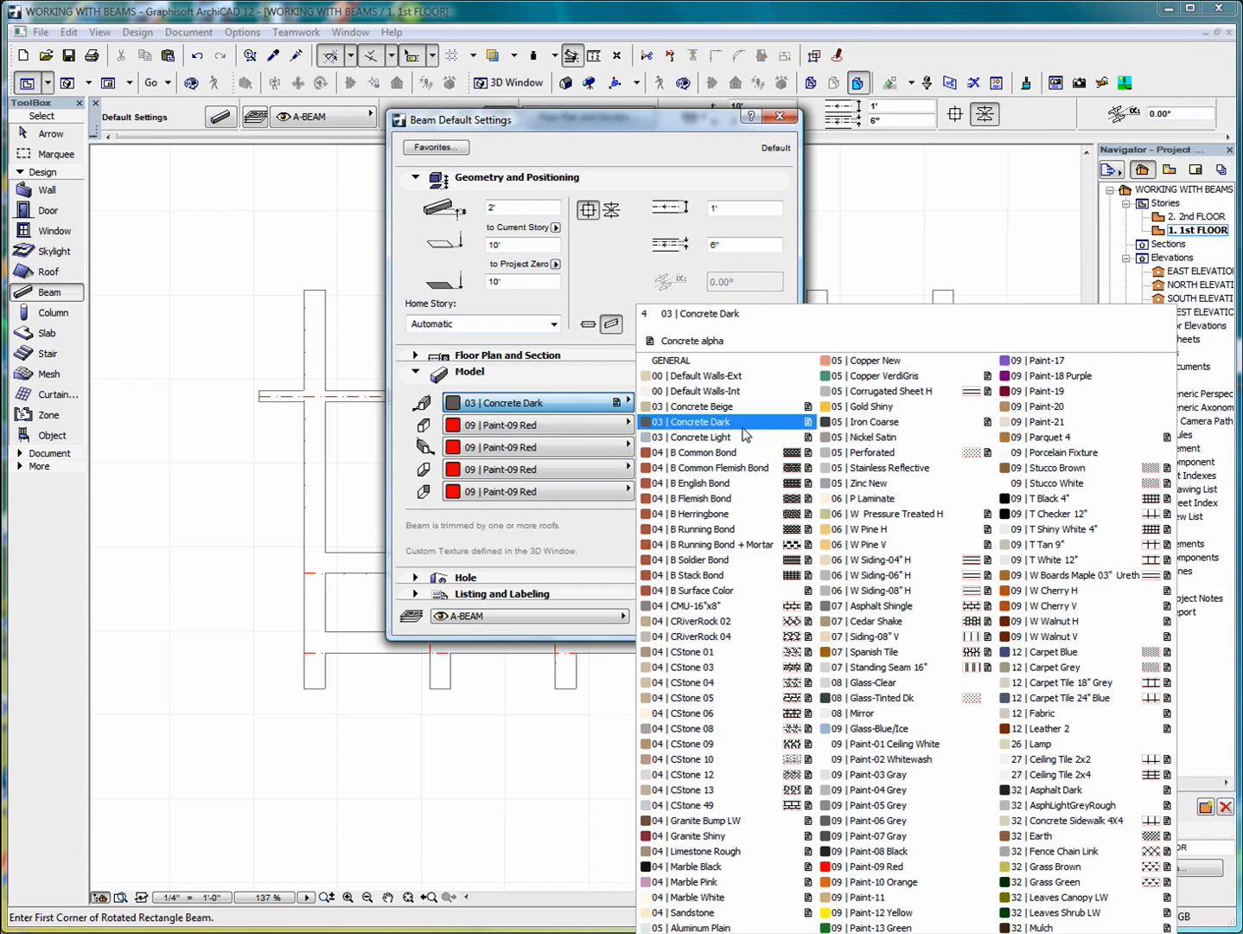
{"action": "left_click", "coordinate": [707, 454]}
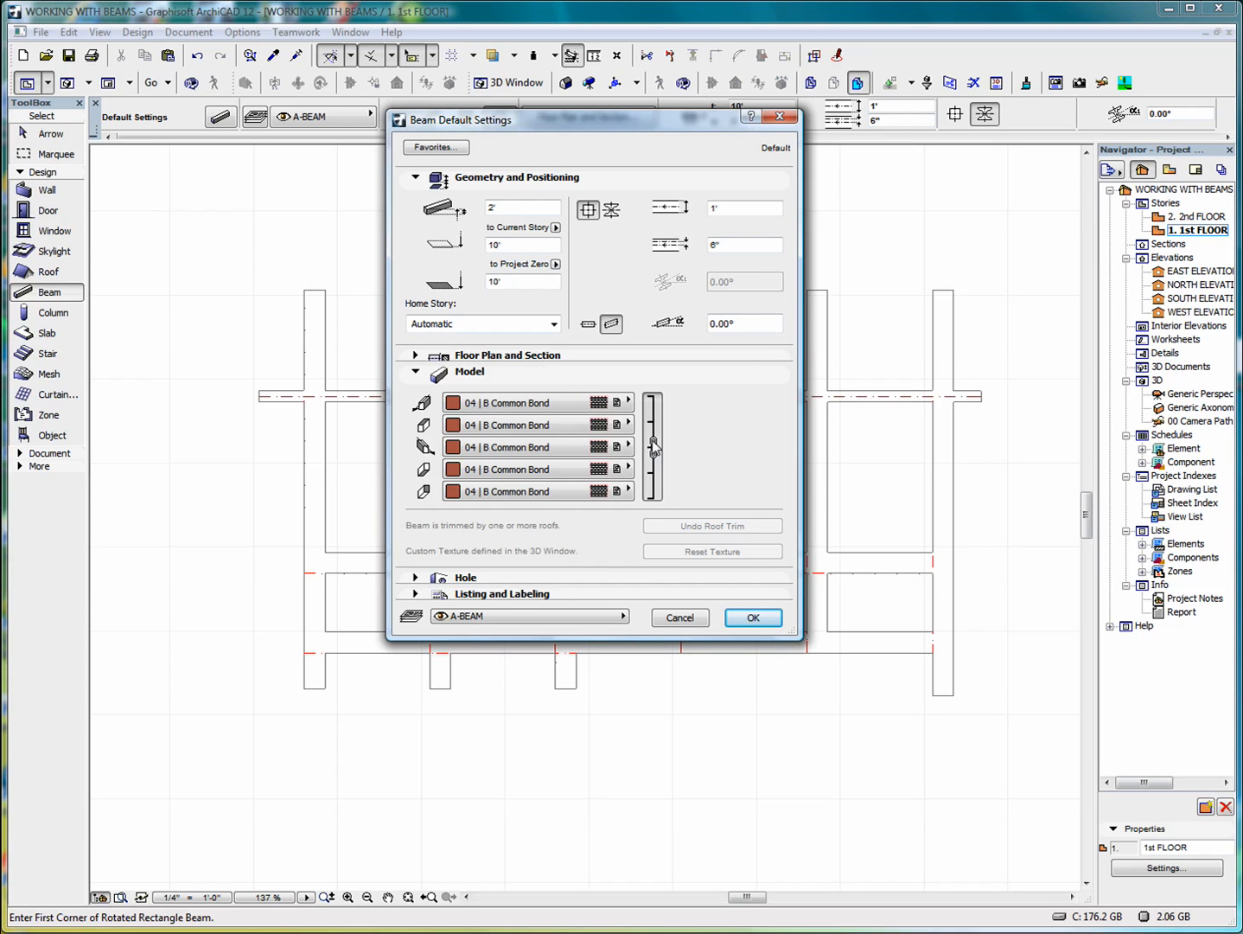
Unlink the beam's surface materials so that only the first surface uses 04 | B Common Bond.
{"action": "left_click", "coordinate": [653, 445]}
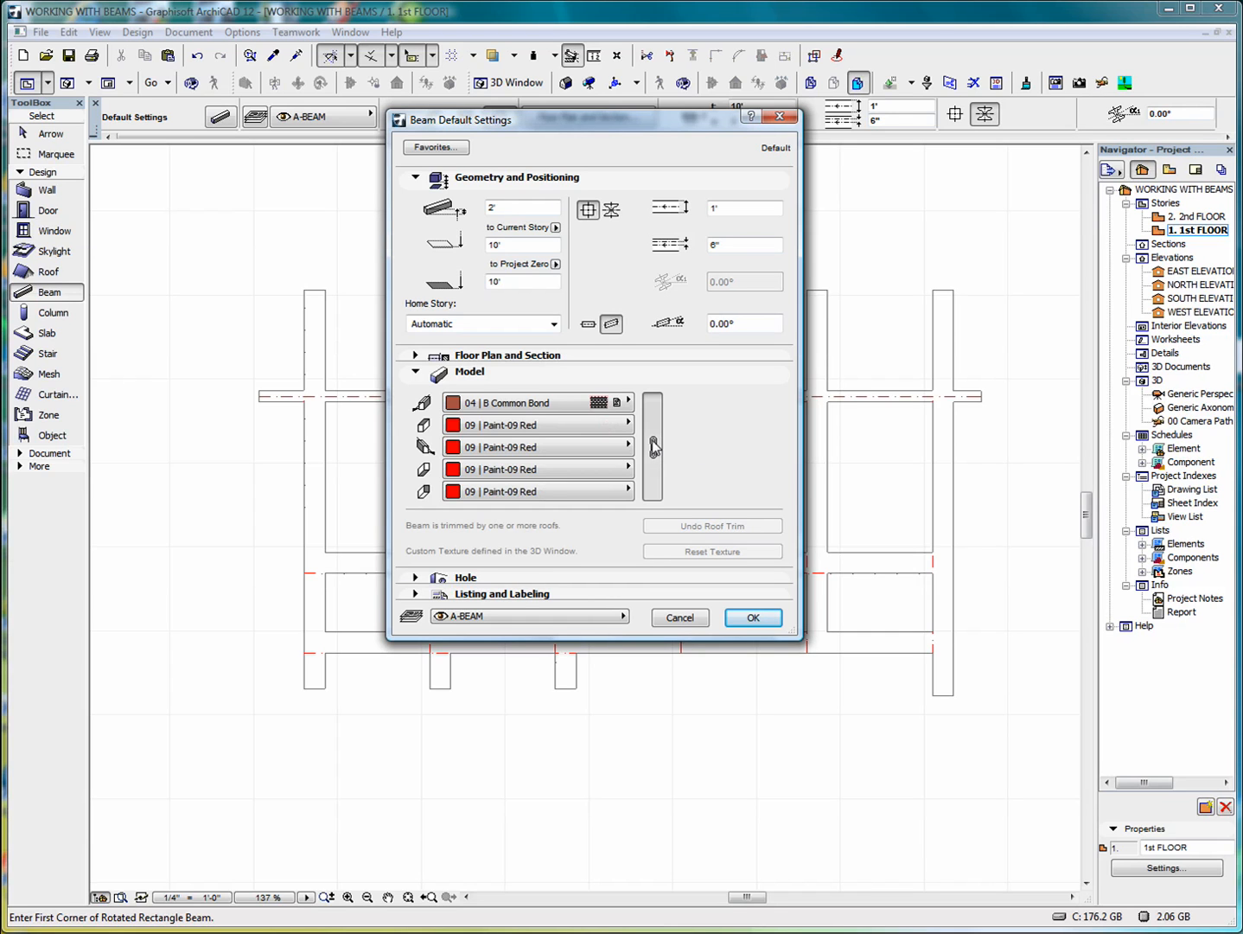
{"action": "left_click", "coordinate": [653, 444]}
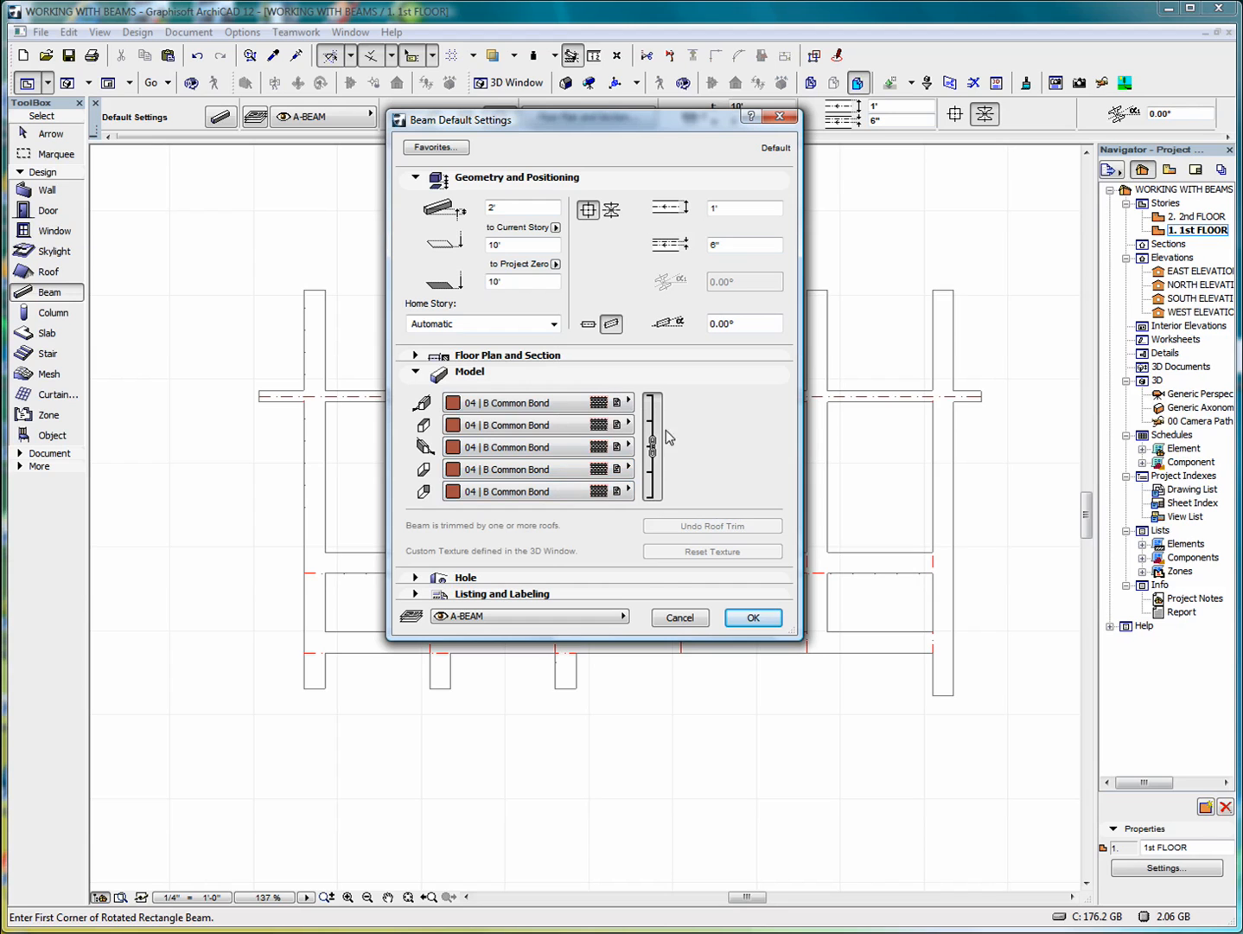
{"action": "left_click", "coordinate": [653, 446]}
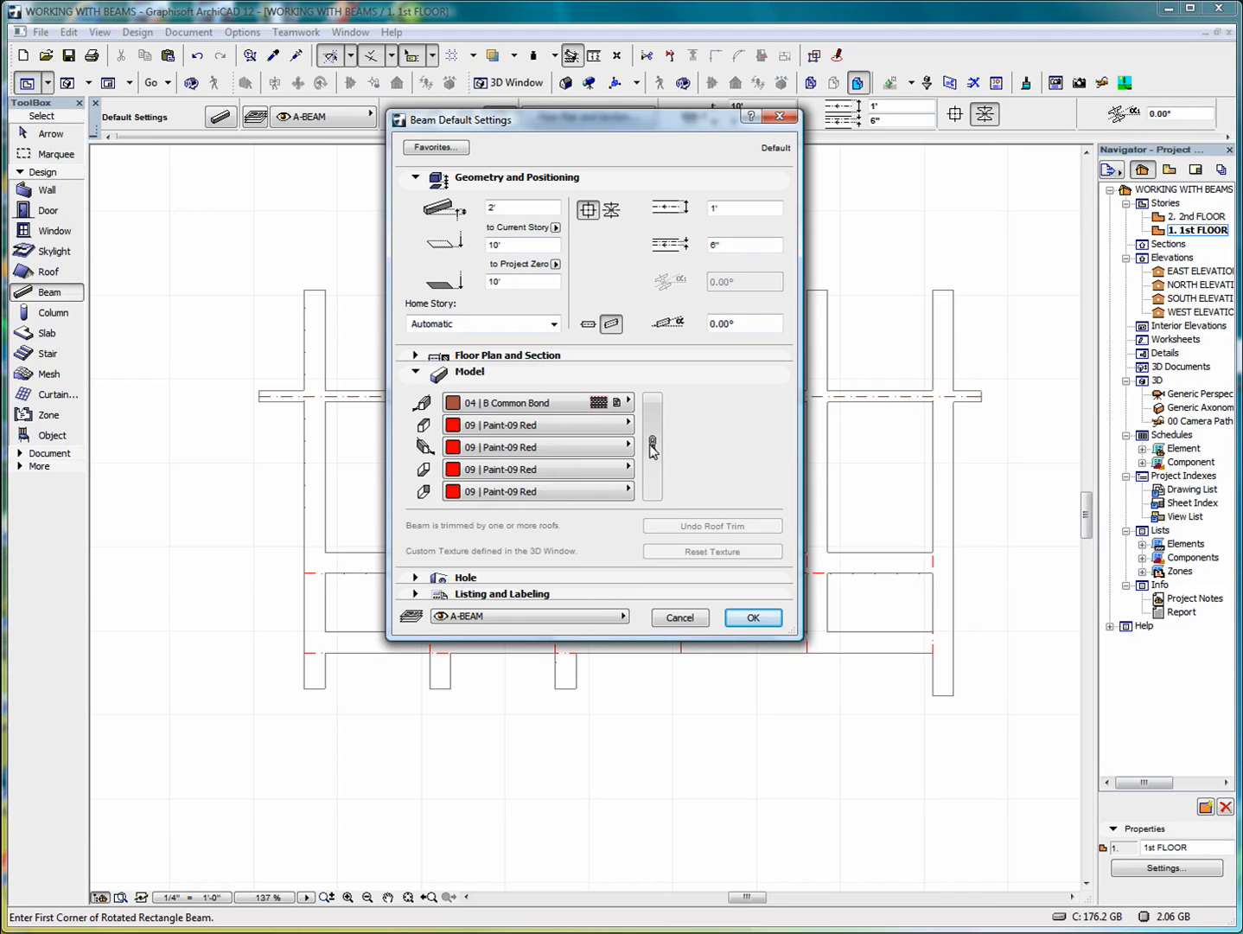
Set the beam's first surface to 09 | Paint-09 Red and switch the beam to a profiled section.
{"action": "left_click", "coordinate": [562, 408]}
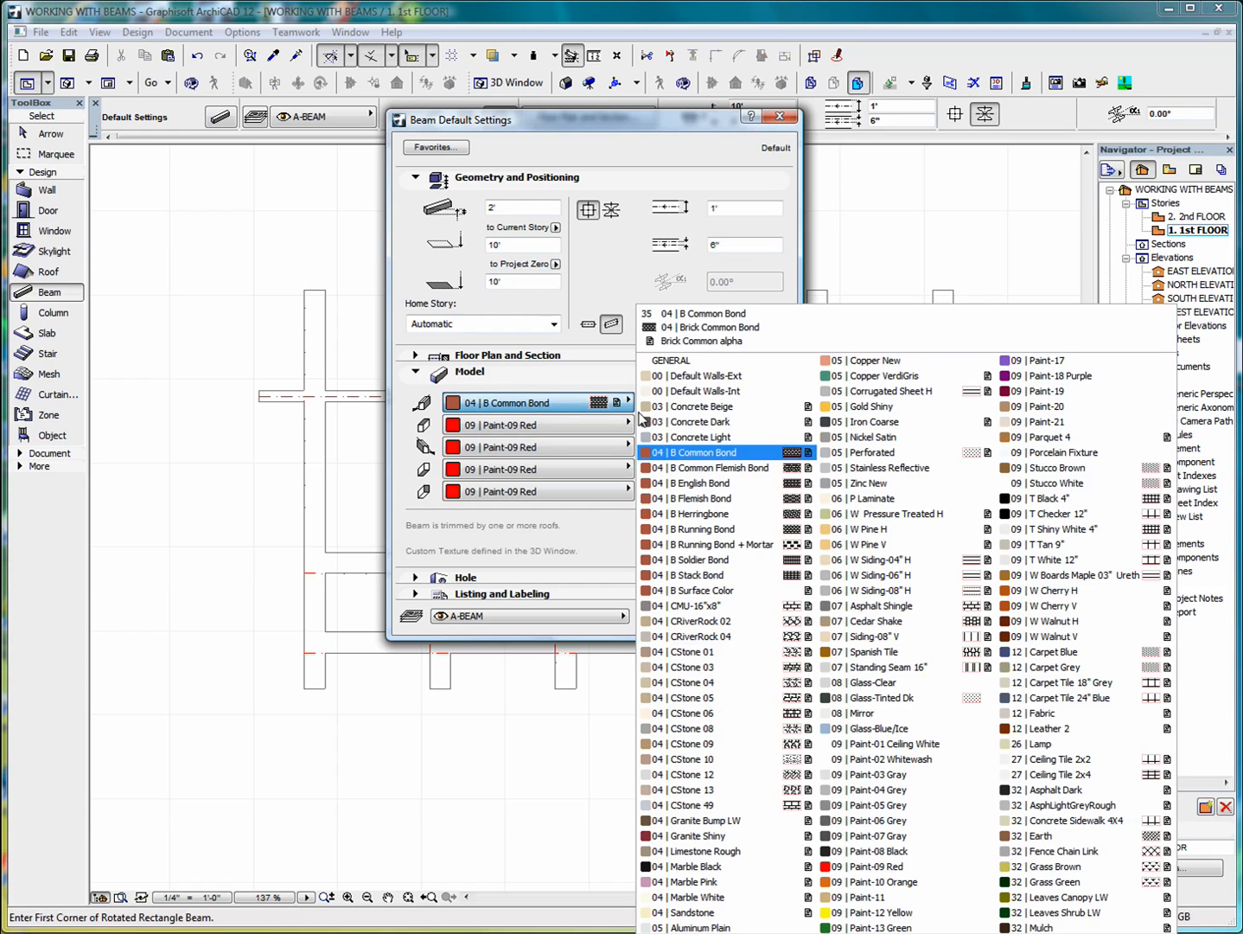
{"action": "left_click", "coordinate": [880, 868]}
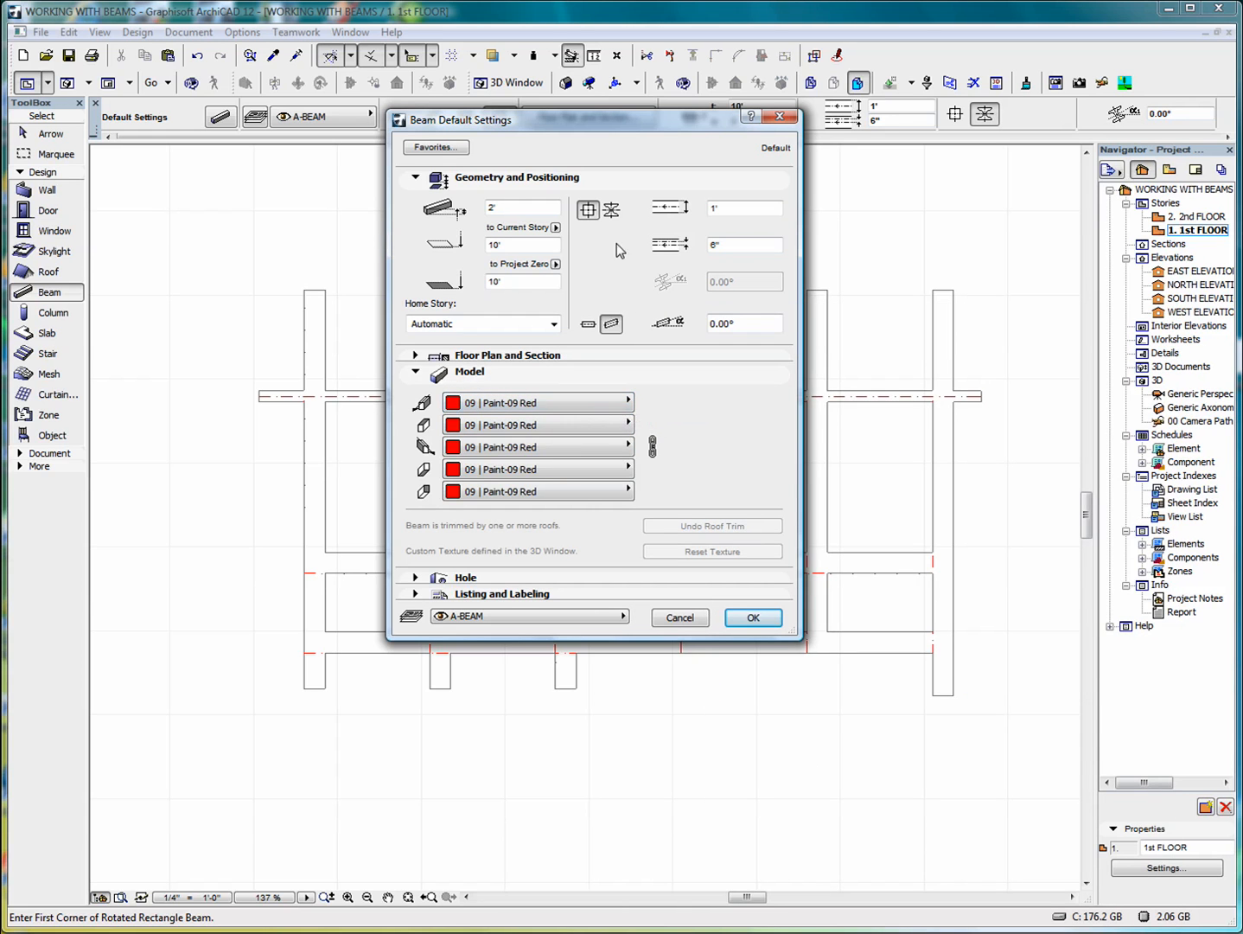
{"action": "left_click", "coordinate": [611, 211]}
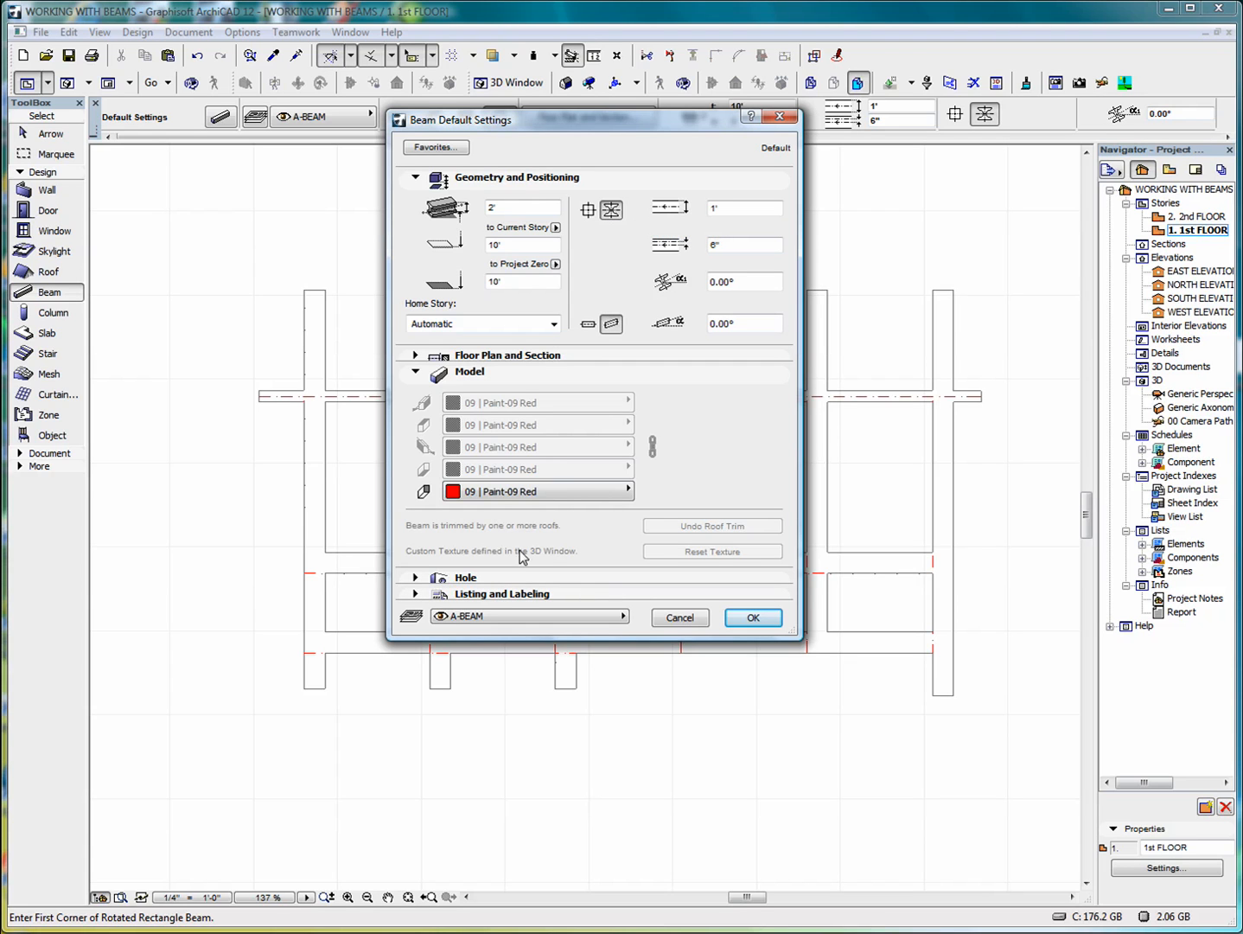
Examine the beam hole settings and try the other plan contour option, returning to Floor Plan Symbol.
{"action": "left_click", "coordinate": [415, 371]}
{"action": "left_click", "coordinate": [417, 387]}
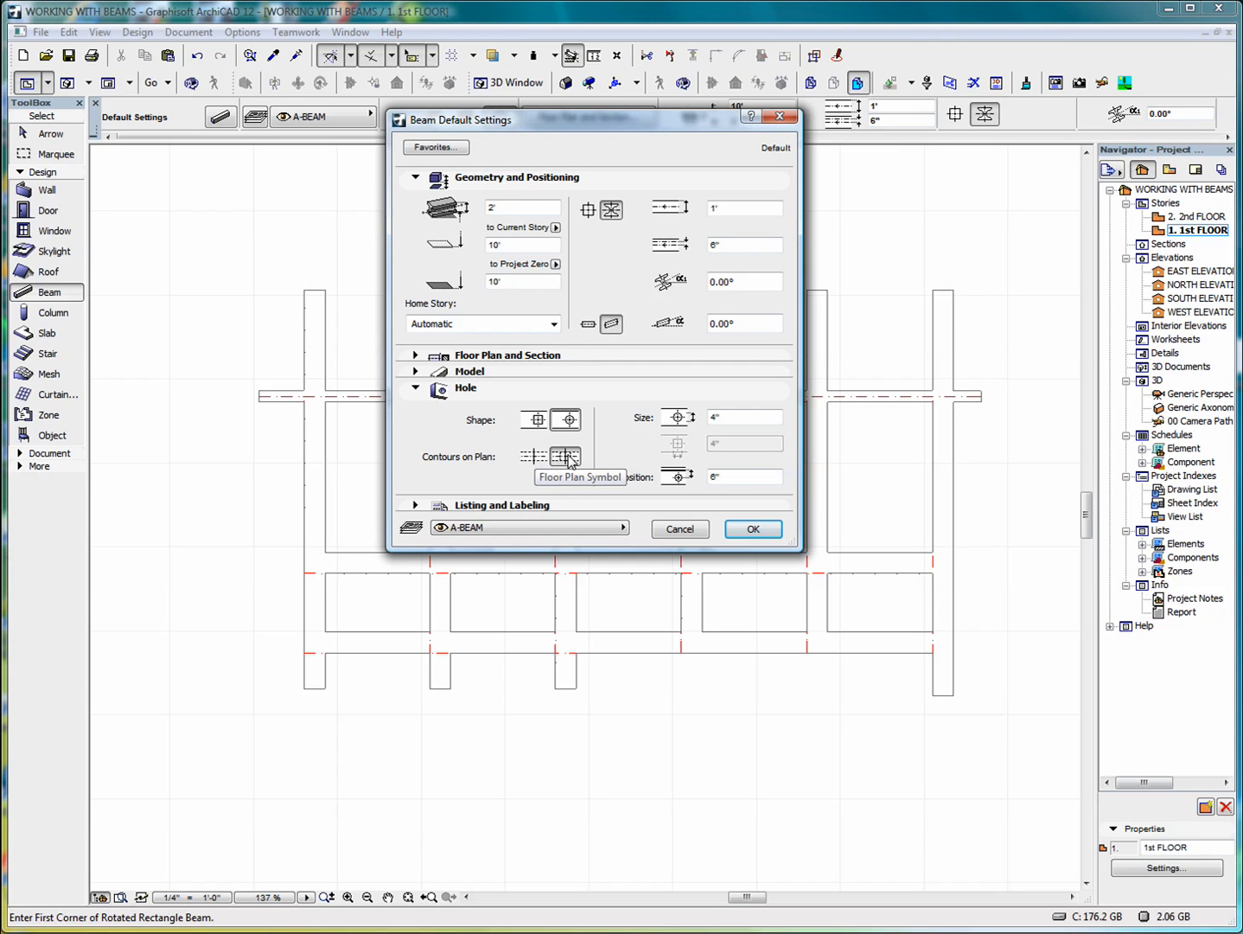
{"action": "left_click", "coordinate": [533, 457]}
{"action": "left_click", "coordinate": [562, 458]}
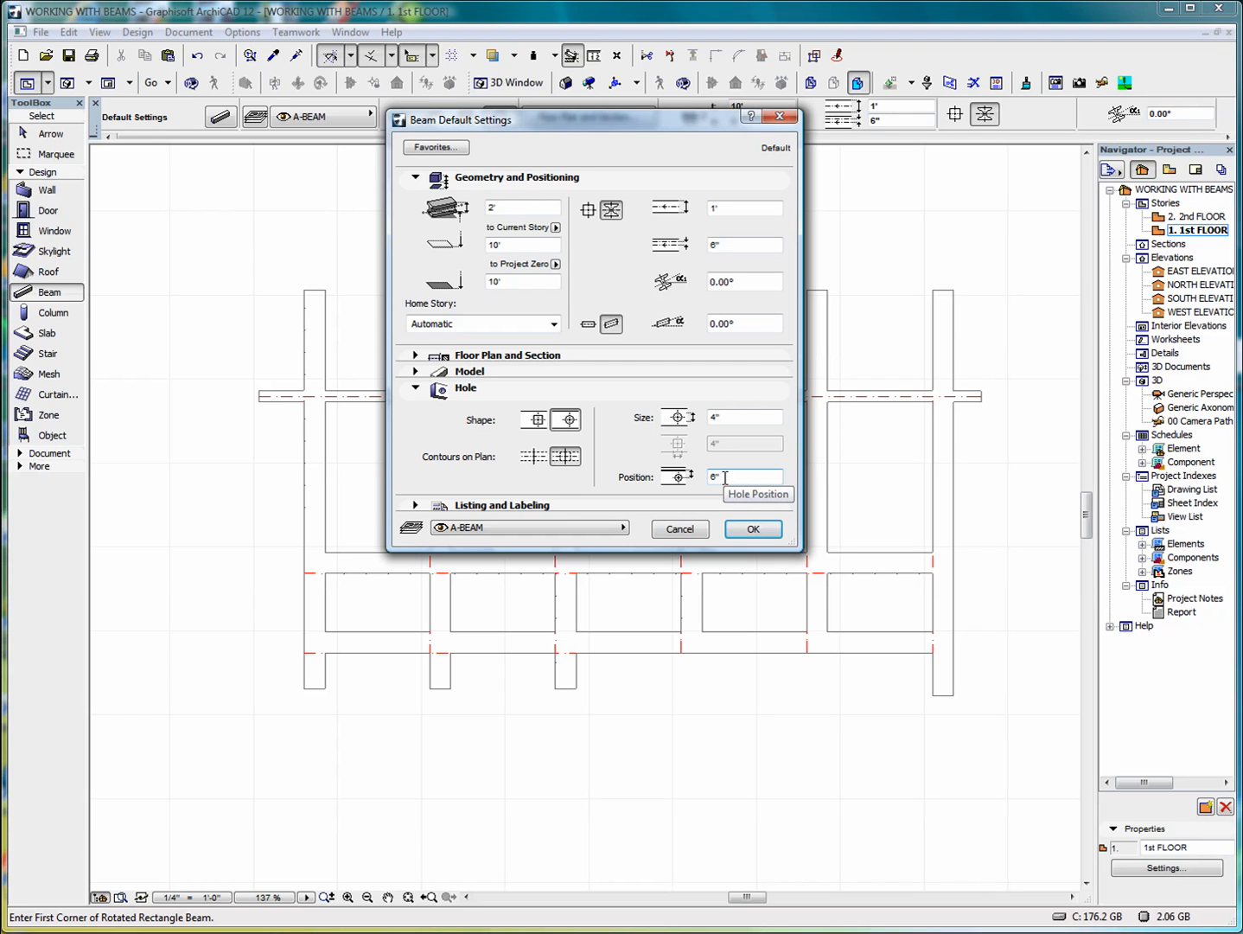
Look over the listing, labeling and layer choices, and accept the beam default settings on layer A-BEAM.
{"action": "left_click", "coordinate": [417, 405]}
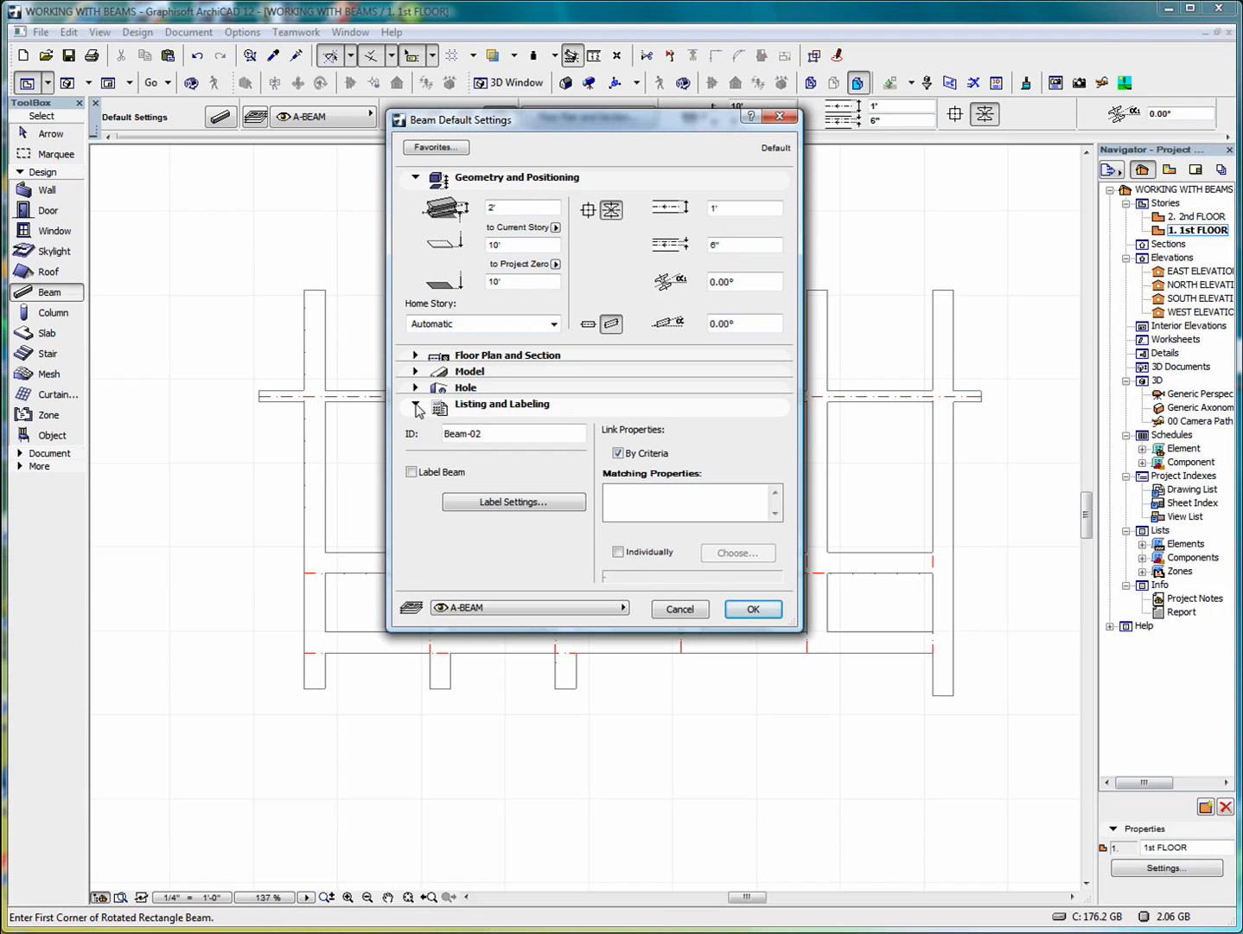
{"action": "left_click", "coordinate": [416, 405]}
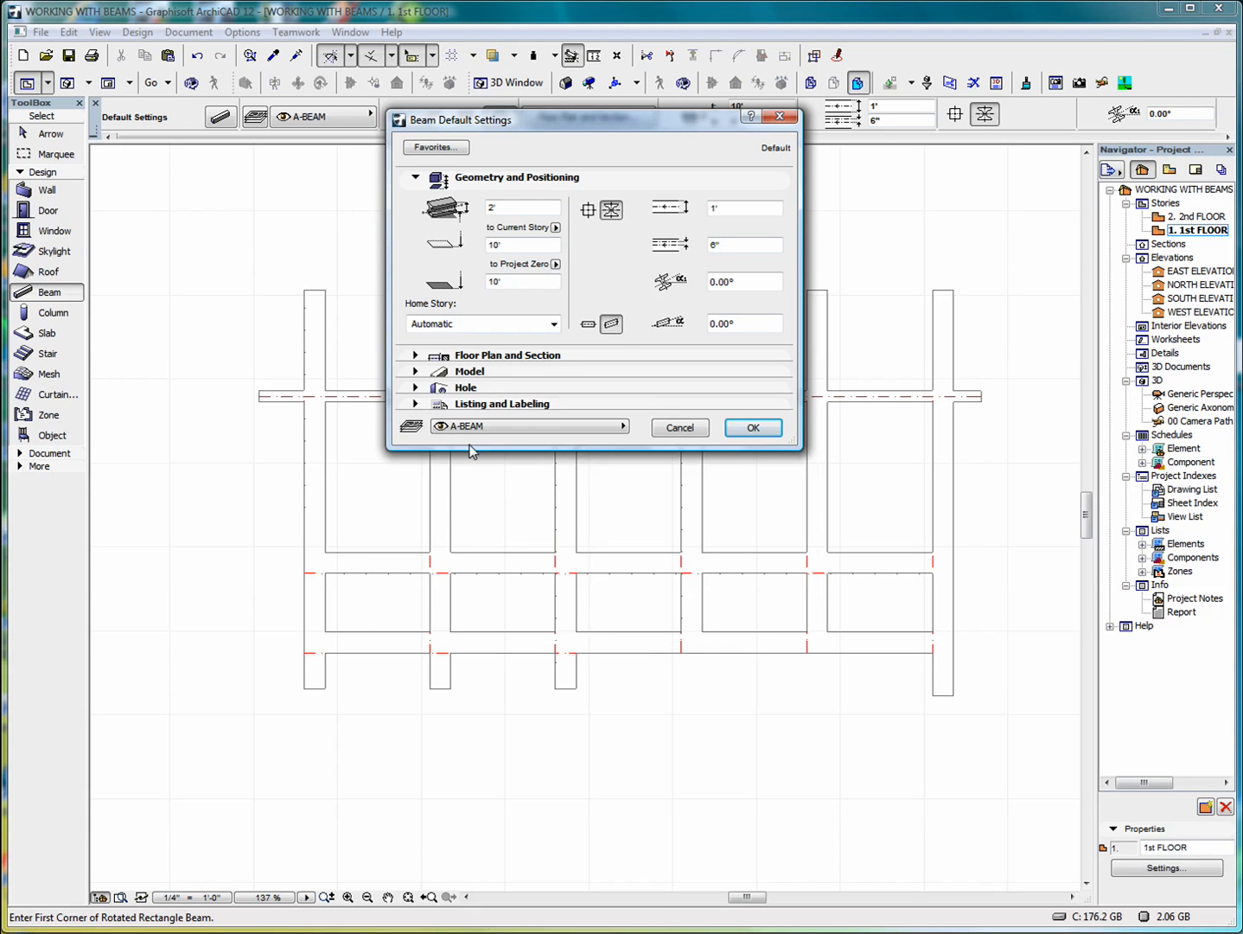
{"action": "left_click", "coordinate": [531, 432]}
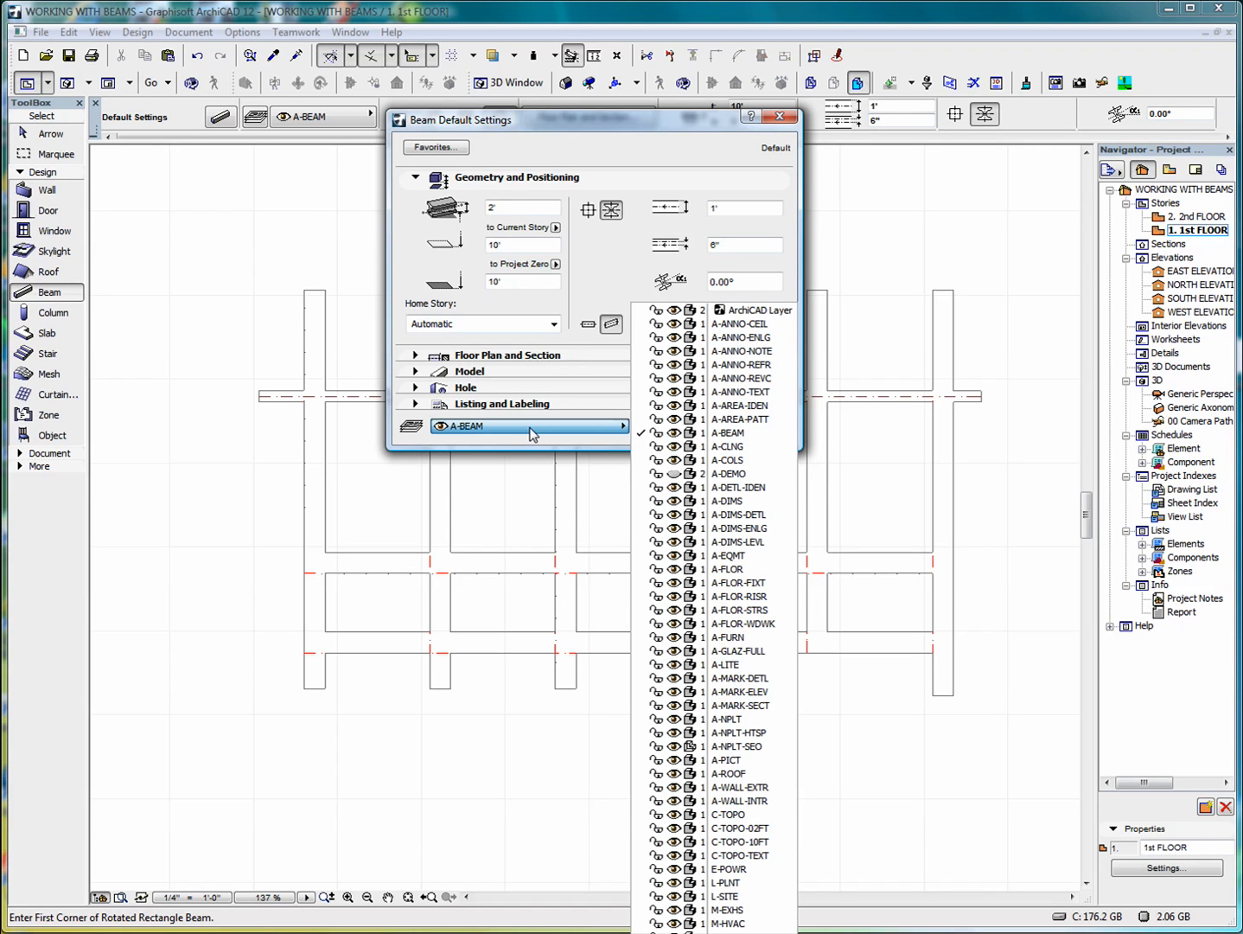
{"action": "left_click", "coordinate": [533, 434]}
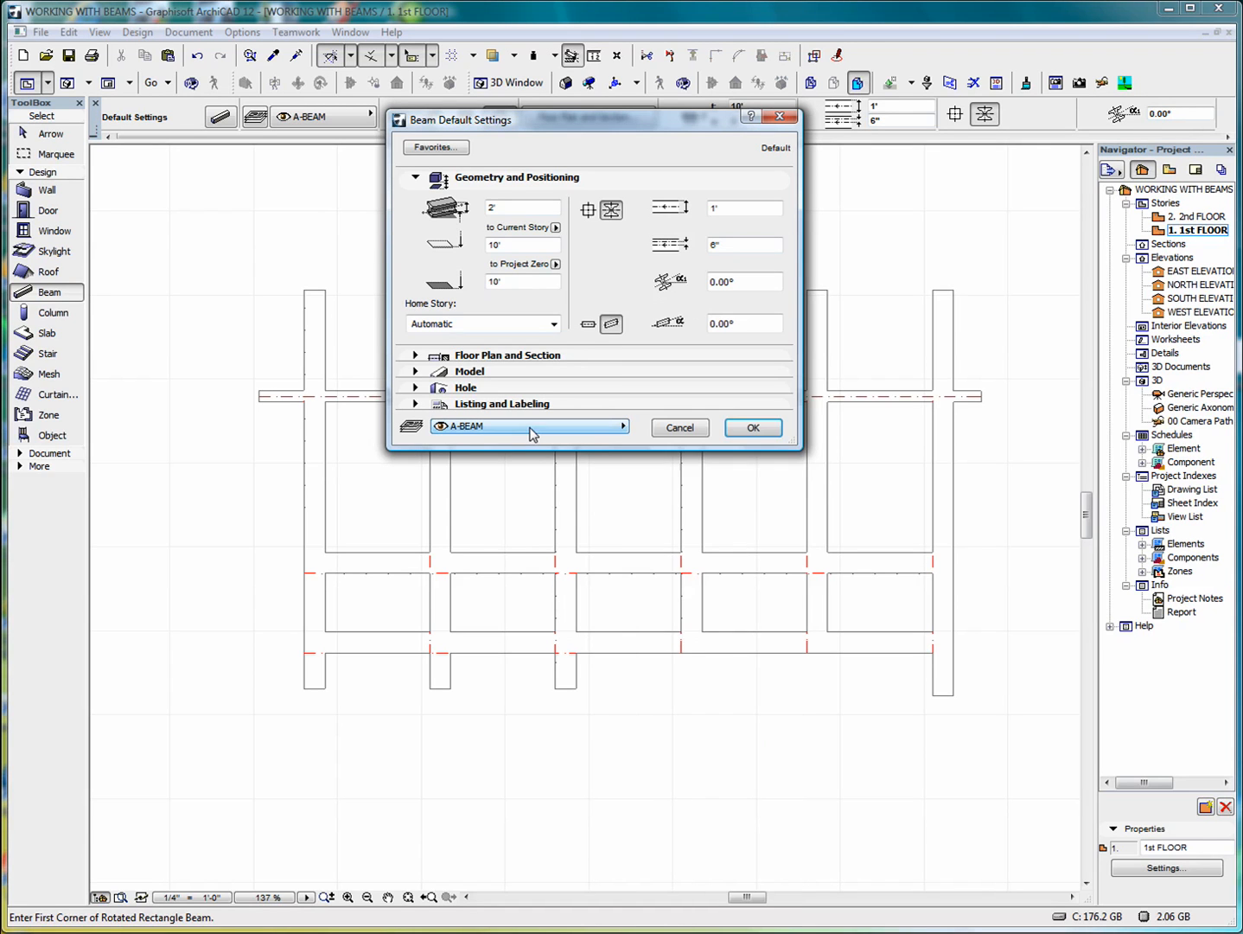
{"action": "left_click", "coordinate": [752, 429]}
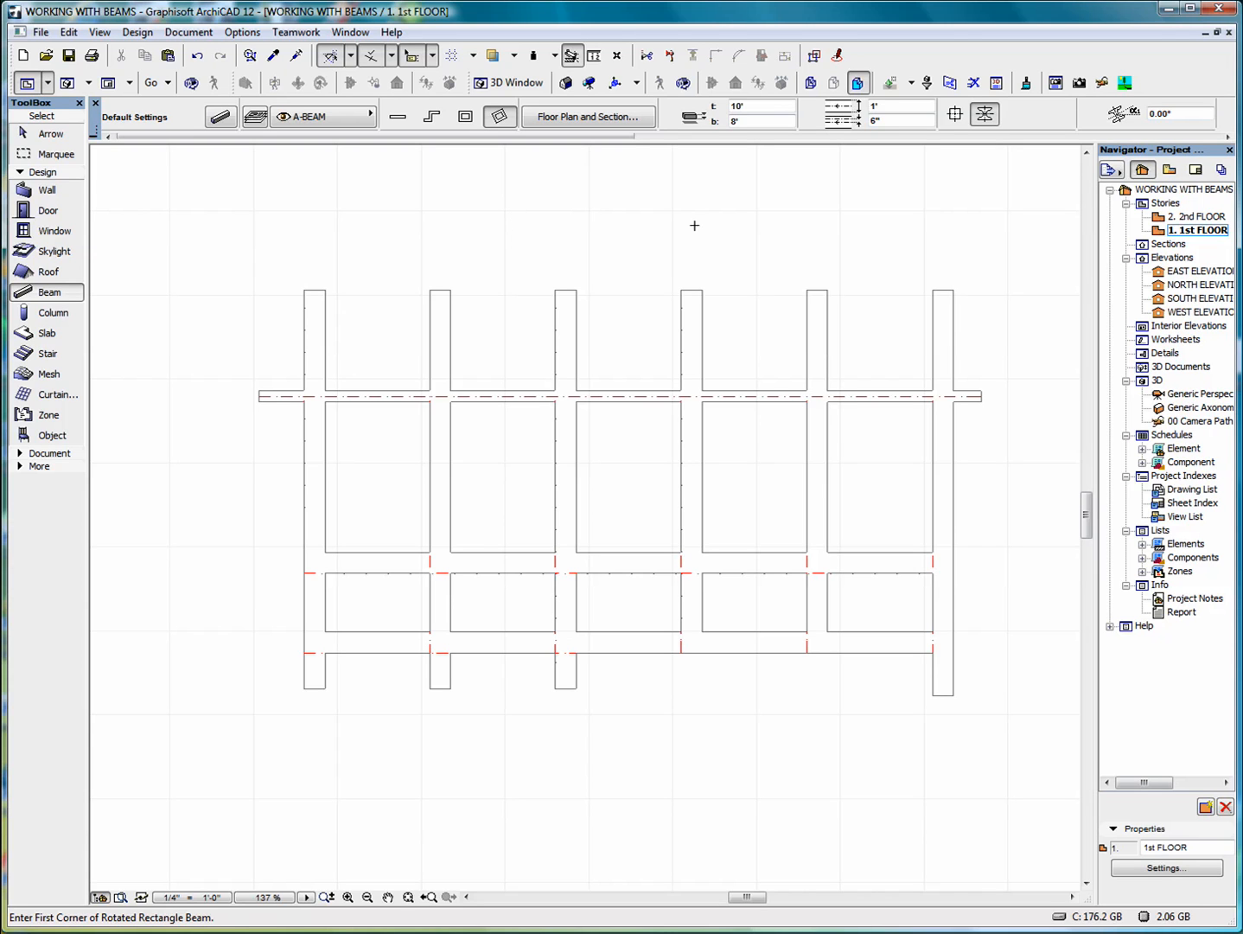
Show all beams of the project in 3D and orbit to a higher angled view of the framing.
{"action": "right_click", "coordinate": [606, 216]}
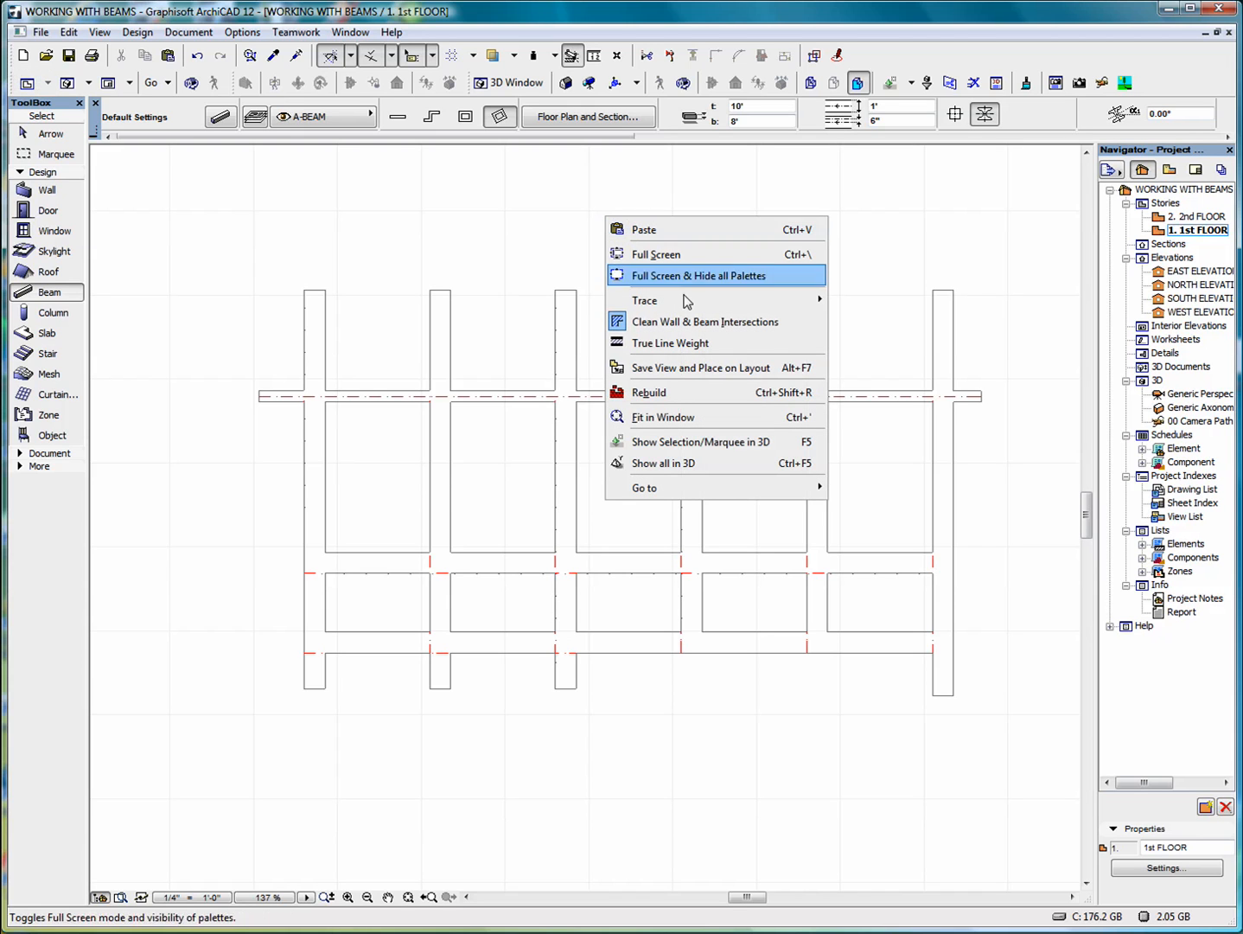
{"action": "mouse_move", "coordinate": [699, 485]}
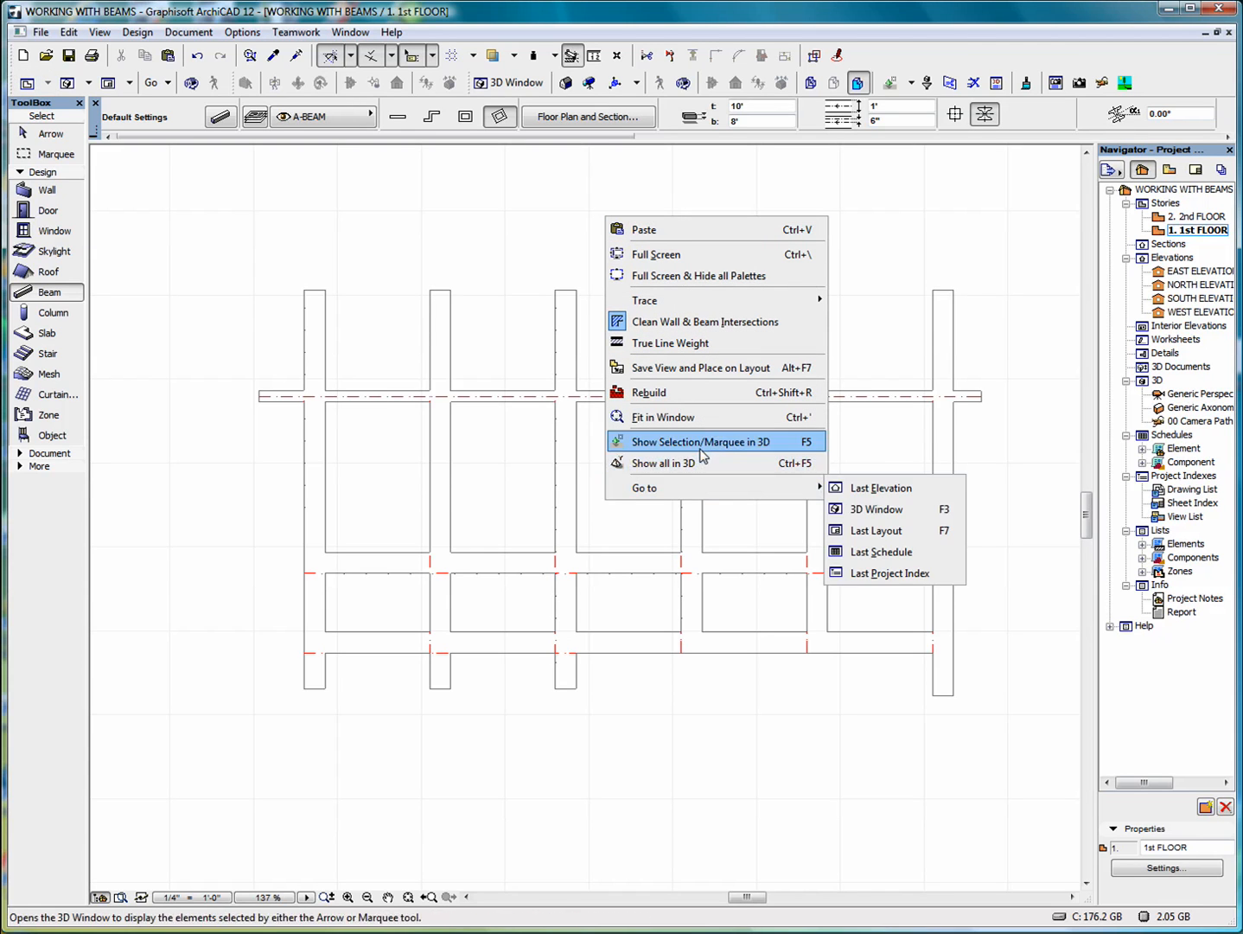
{"action": "left_click", "coordinate": [703, 464]}
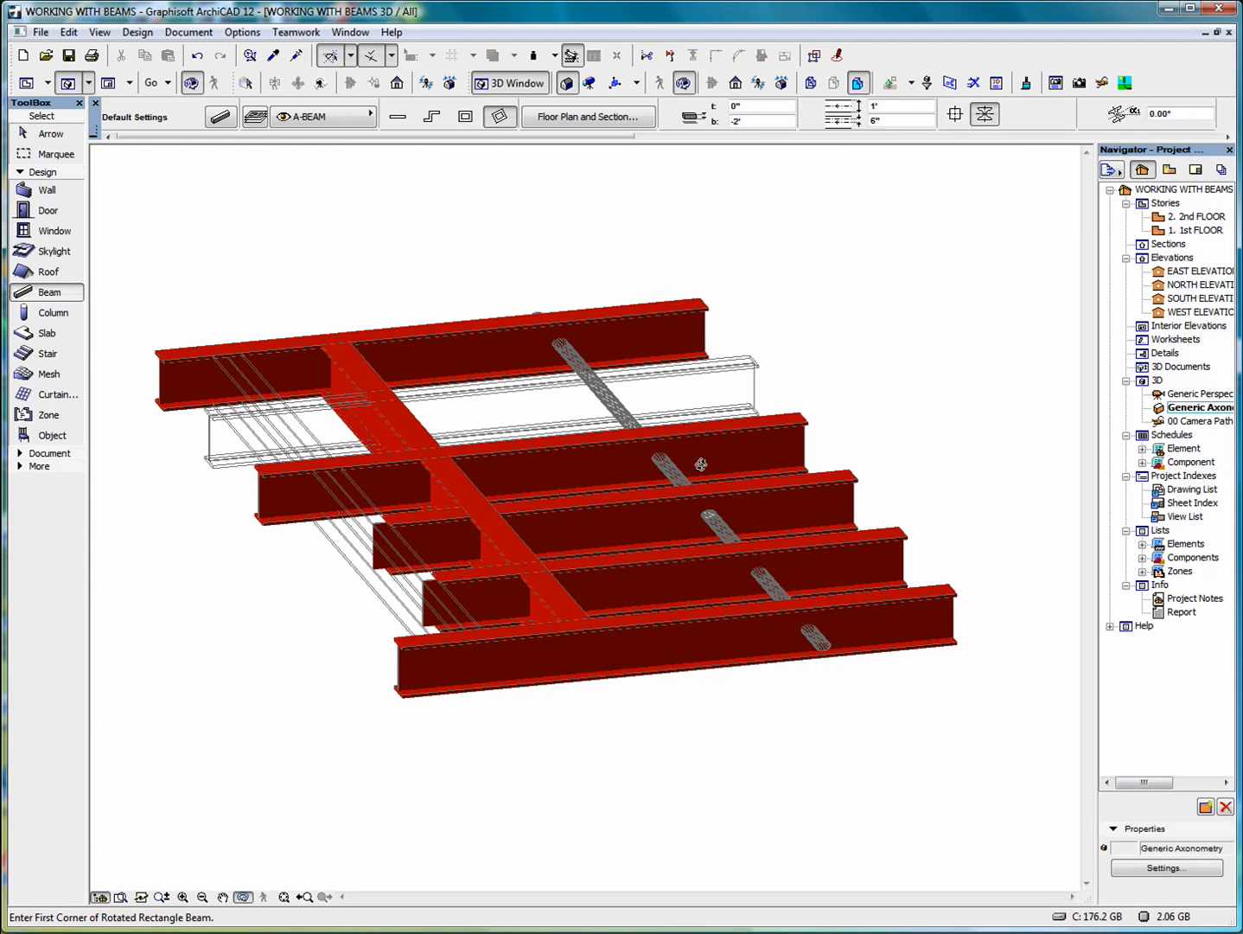
{"action": "middle_click_drag", "start_coordinate": [479, 647], "coordinate": [537, 662], "text": "shift"}
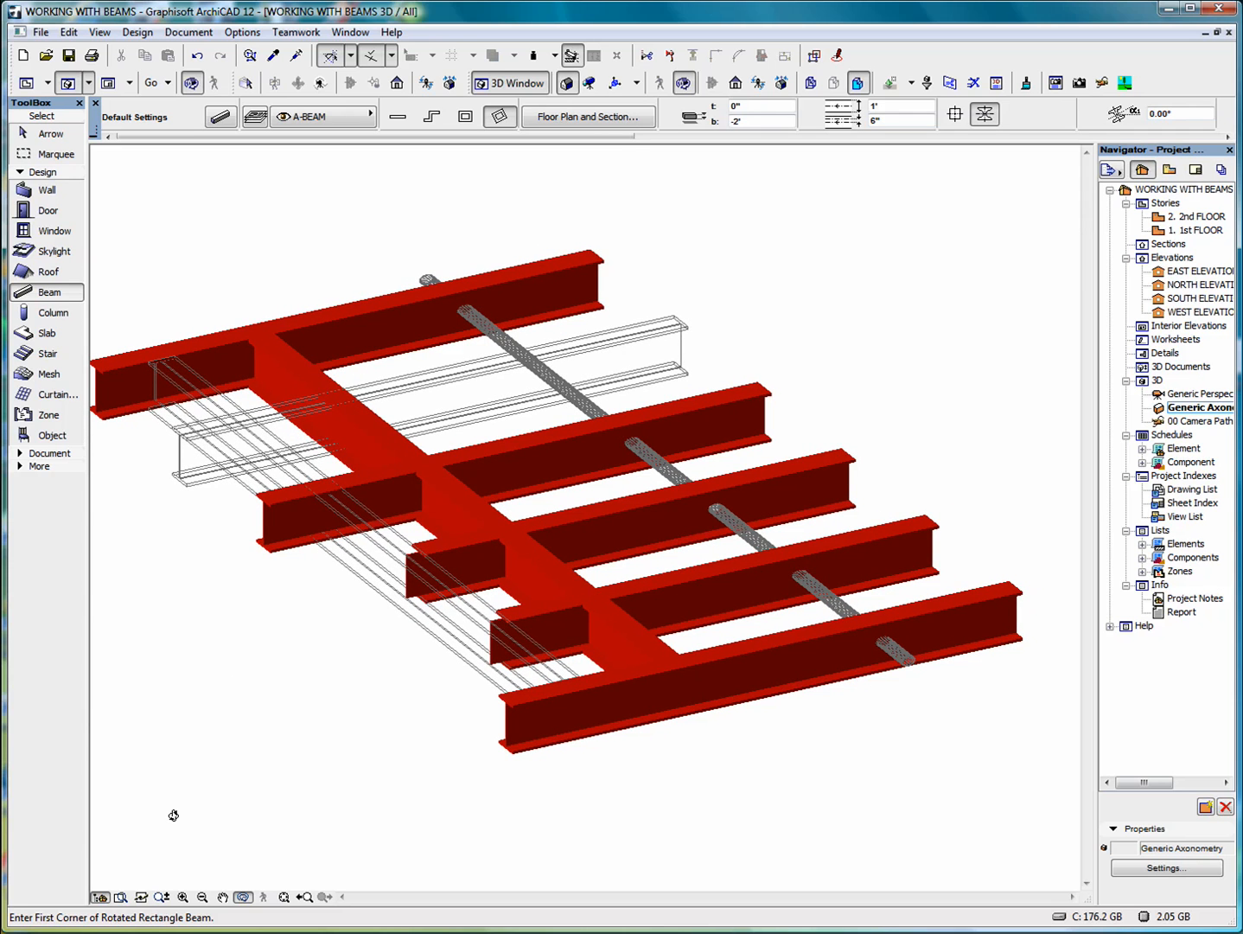
{"action": "left_click", "coordinate": [244, 897]}
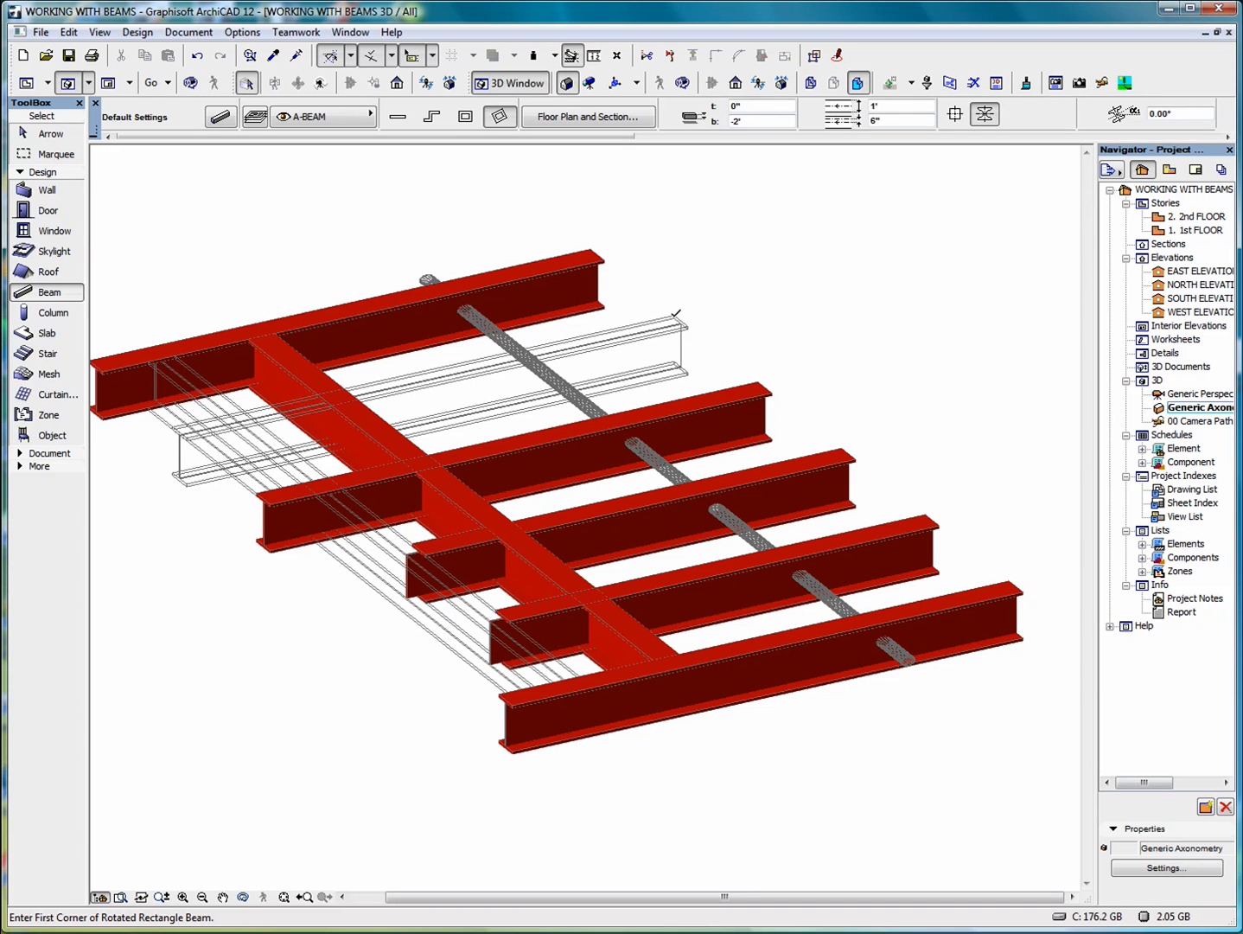
Select the wireframe I-beam and examine its A-NPLT-SEO layer in the layer list, leaving the layer assignment as is.
{"action": "left_click", "coordinate": [48, 133]}
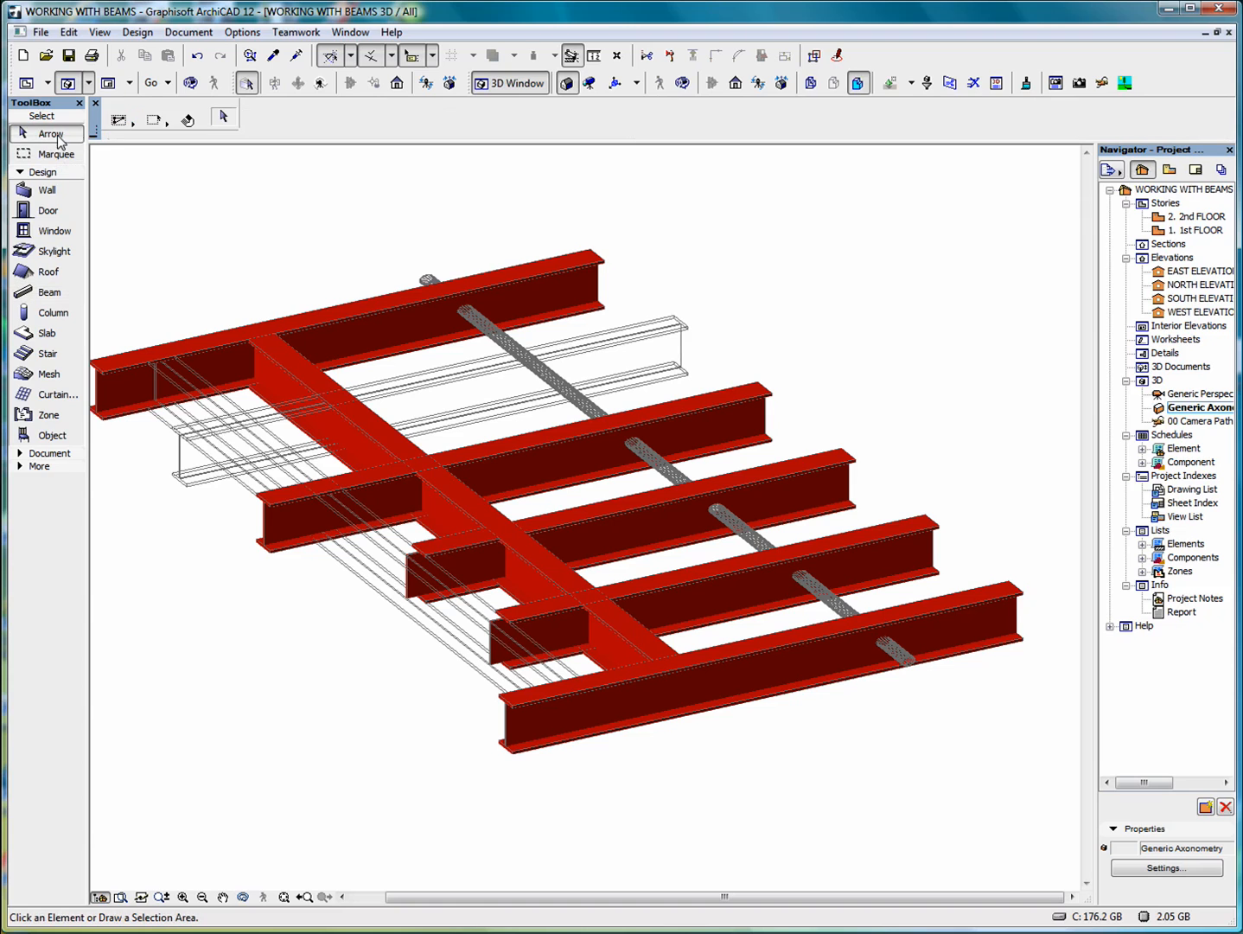
{"action": "left_click", "coordinate": [680, 322]}
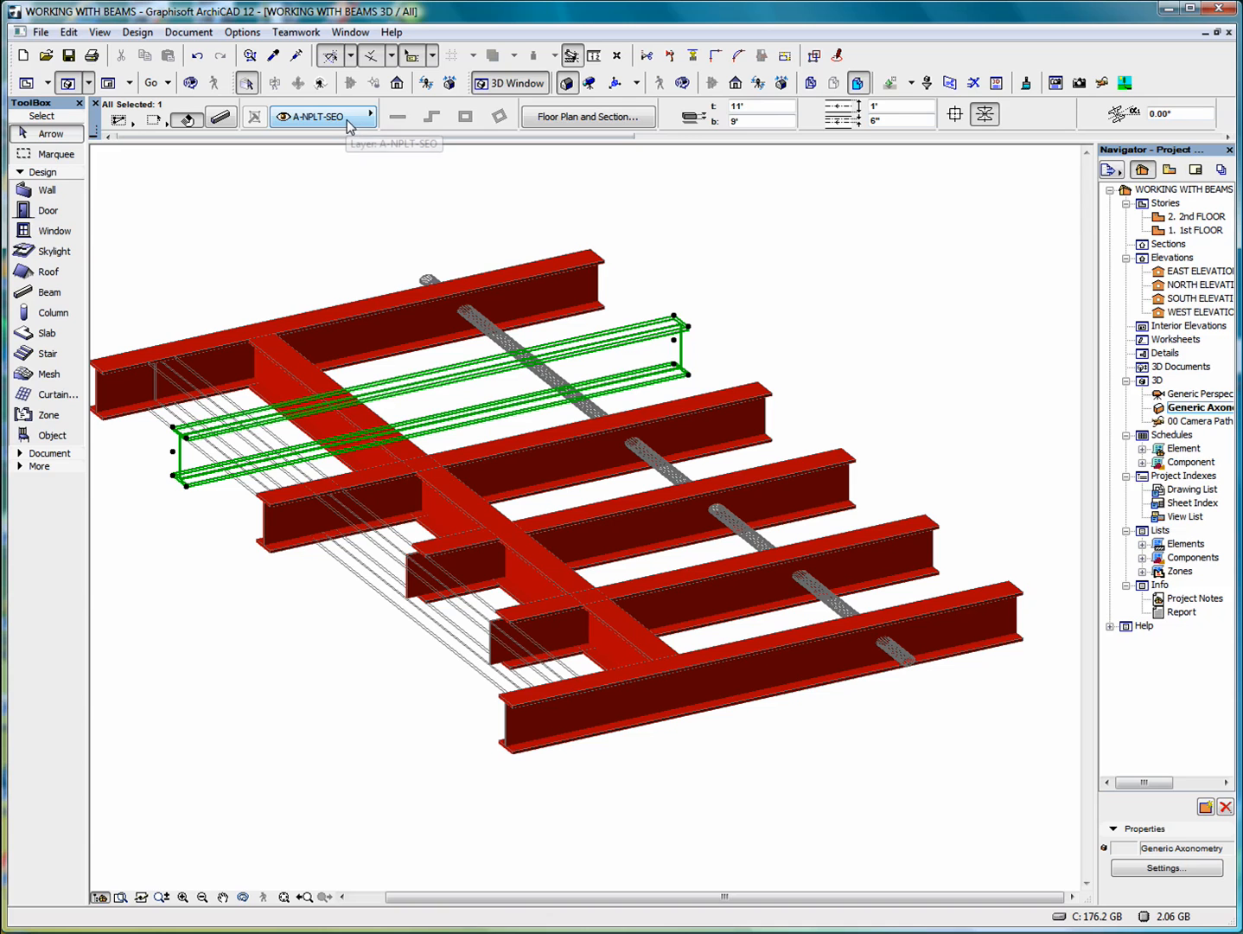
{"action": "left_click", "coordinate": [337, 122]}
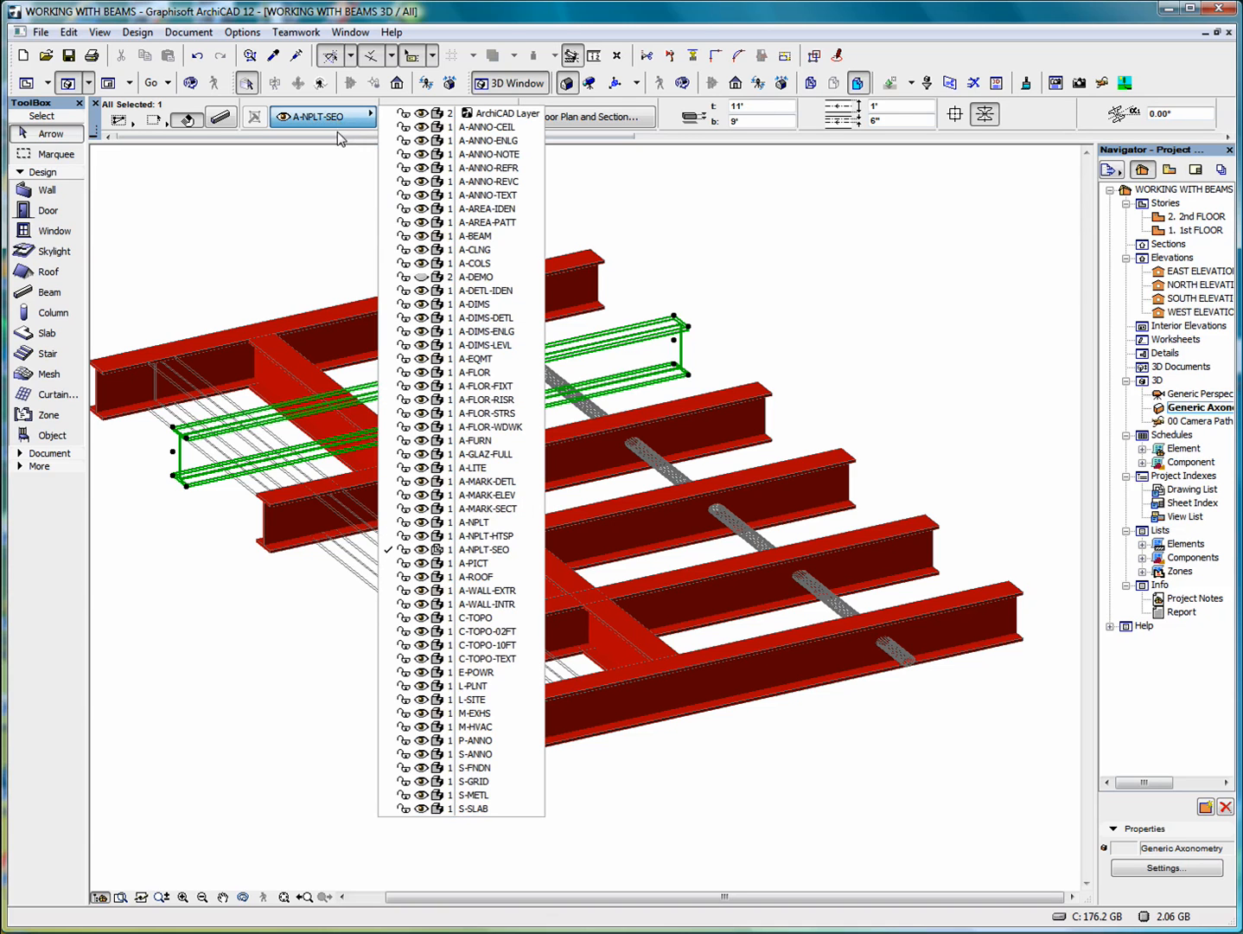
{"action": "left_click", "coordinate": [439, 550]}
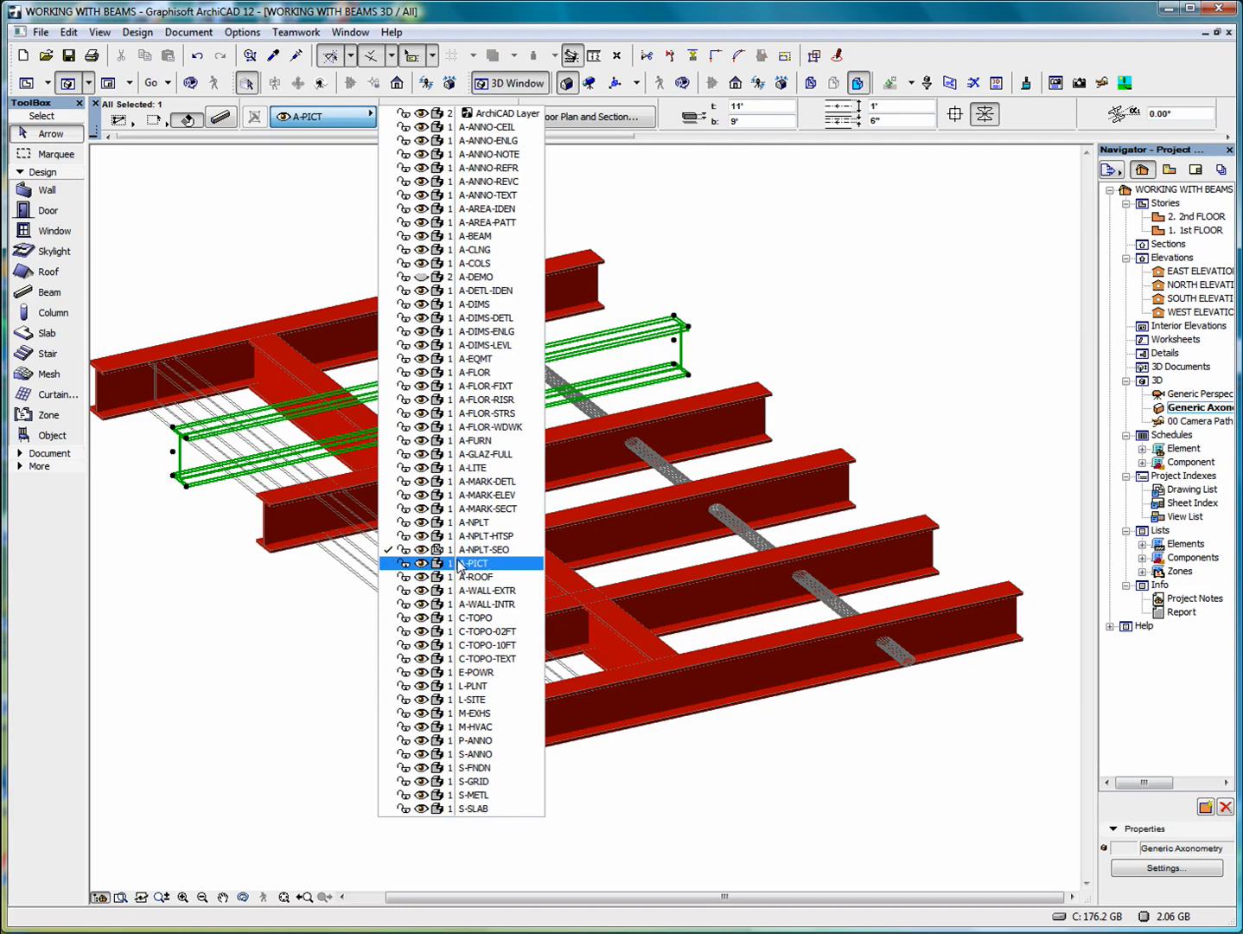
{"action": "left_click", "coordinate": [655, 254]}
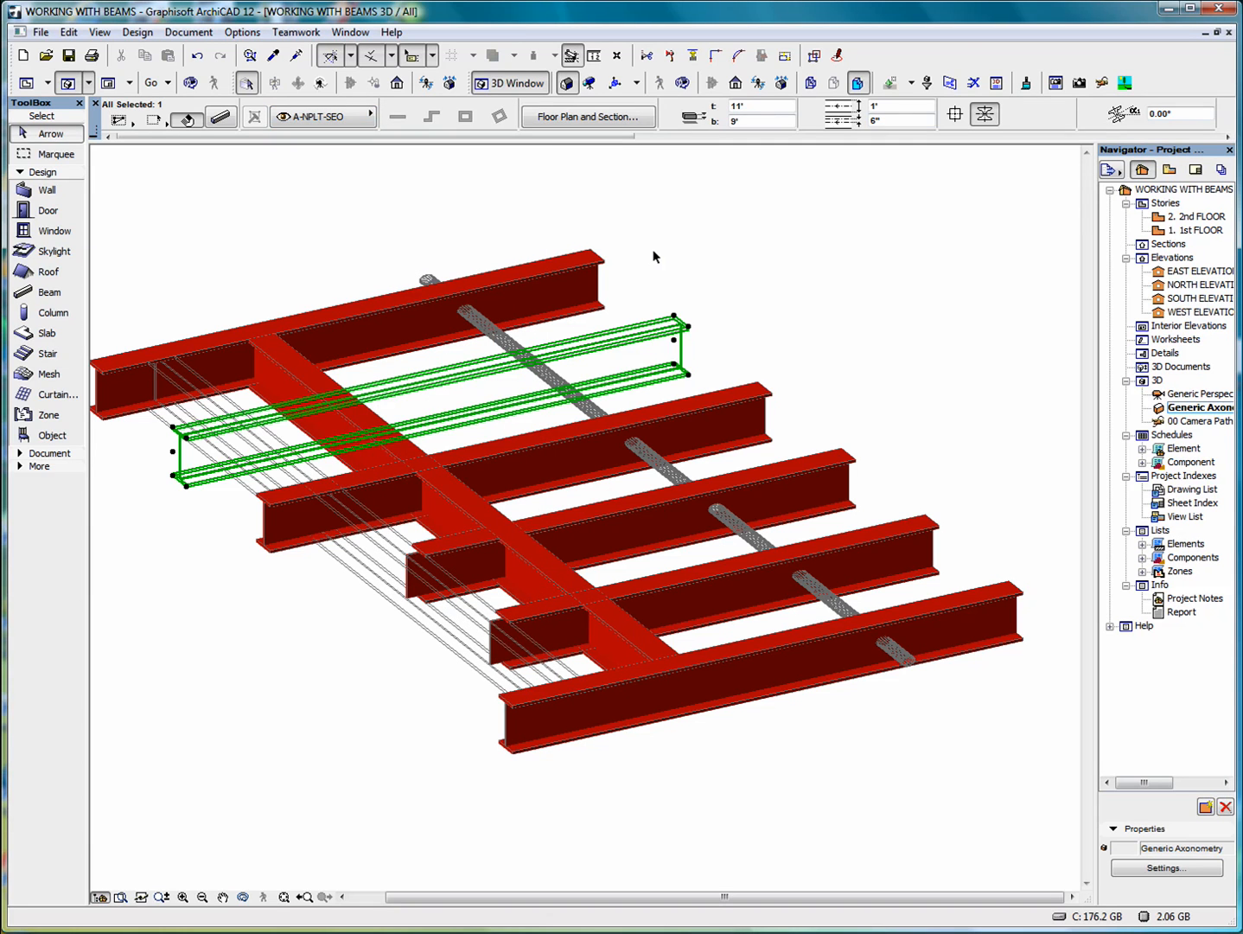
{"action": "left_click", "coordinate": [653, 256]}
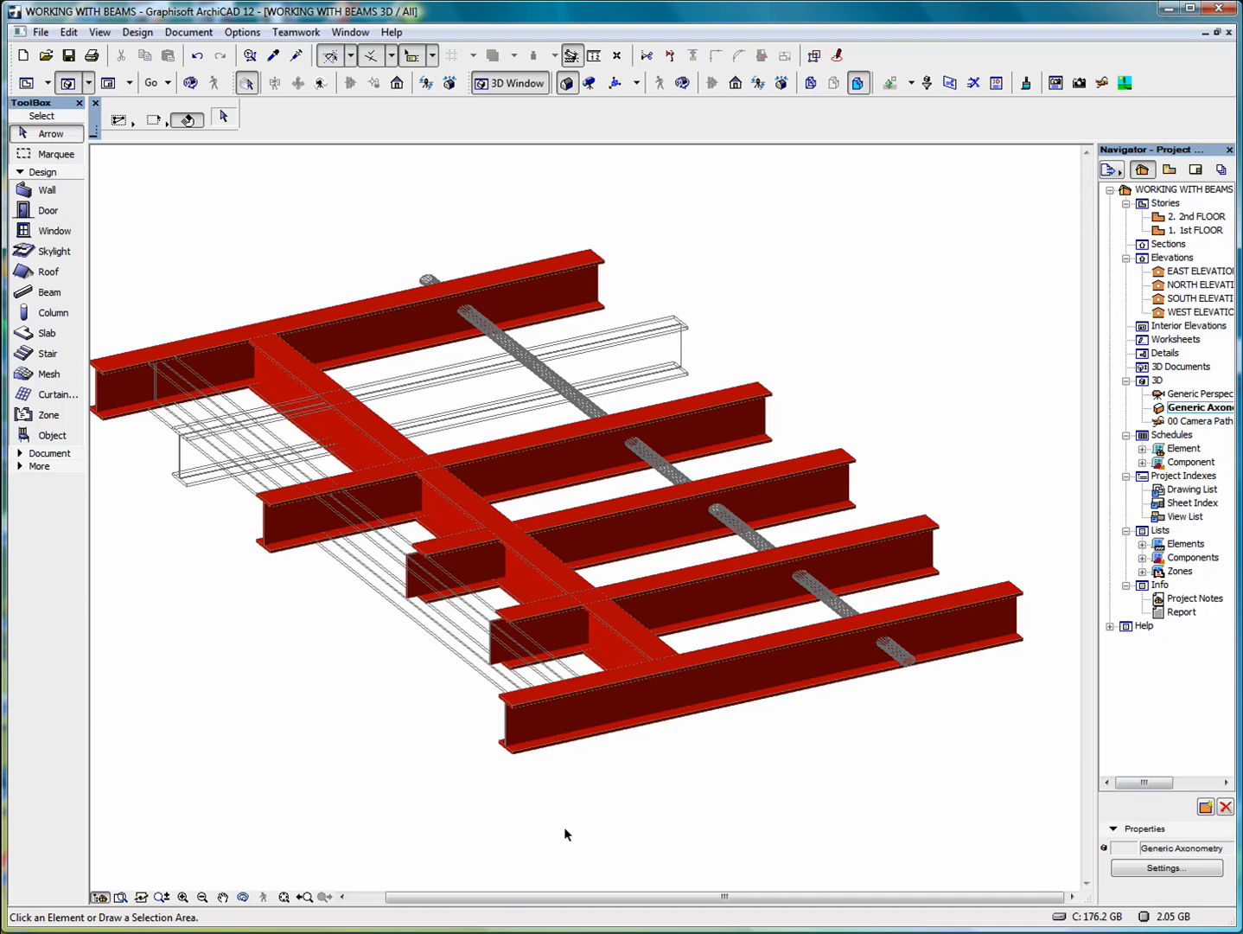
Try stretching the frontmost red steel beam to a length of about 27'-8 1/2" and undo the stretch.
{"action": "left_click", "coordinate": [514, 711]}
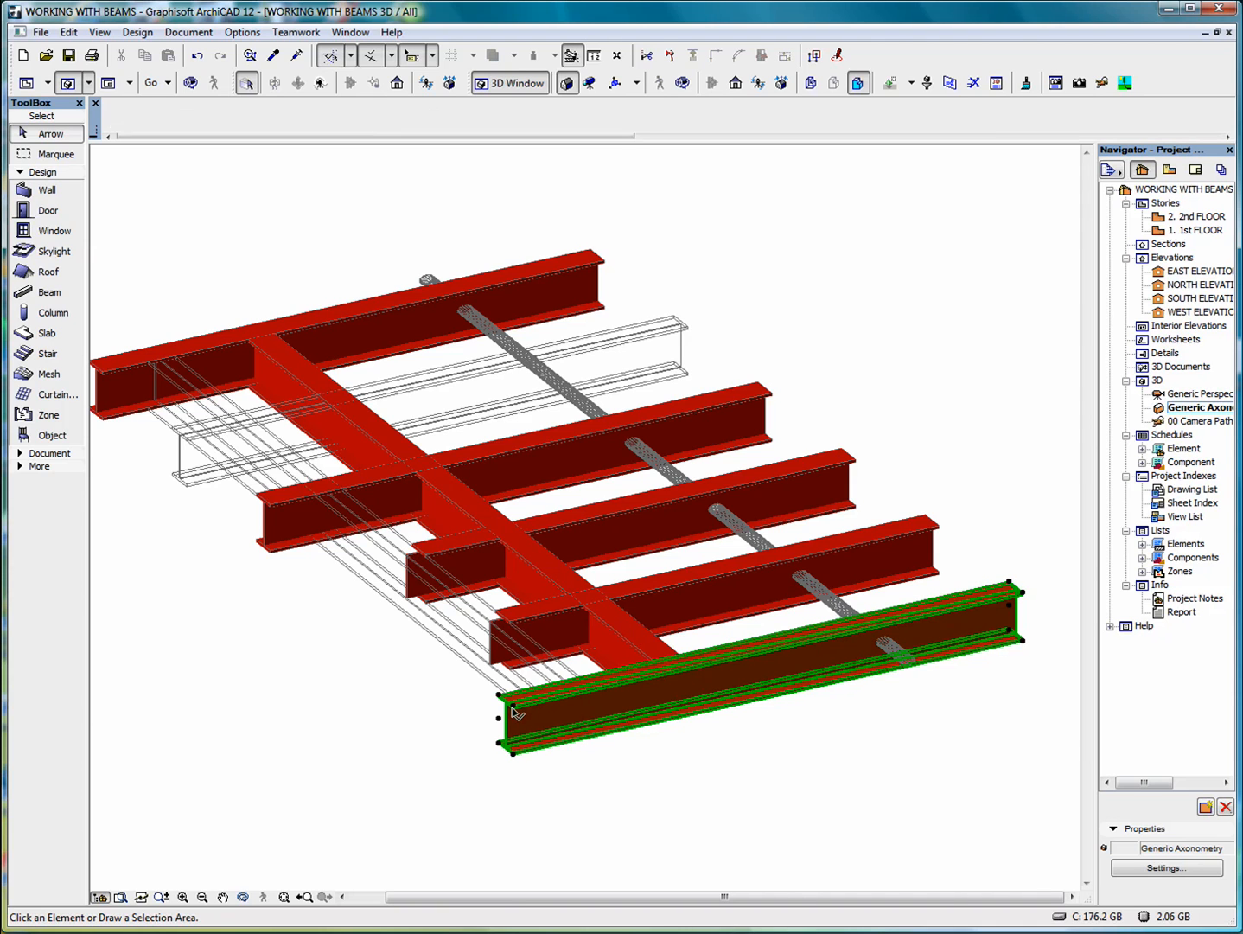
{"action": "mouse_move", "coordinate": [515, 711]}
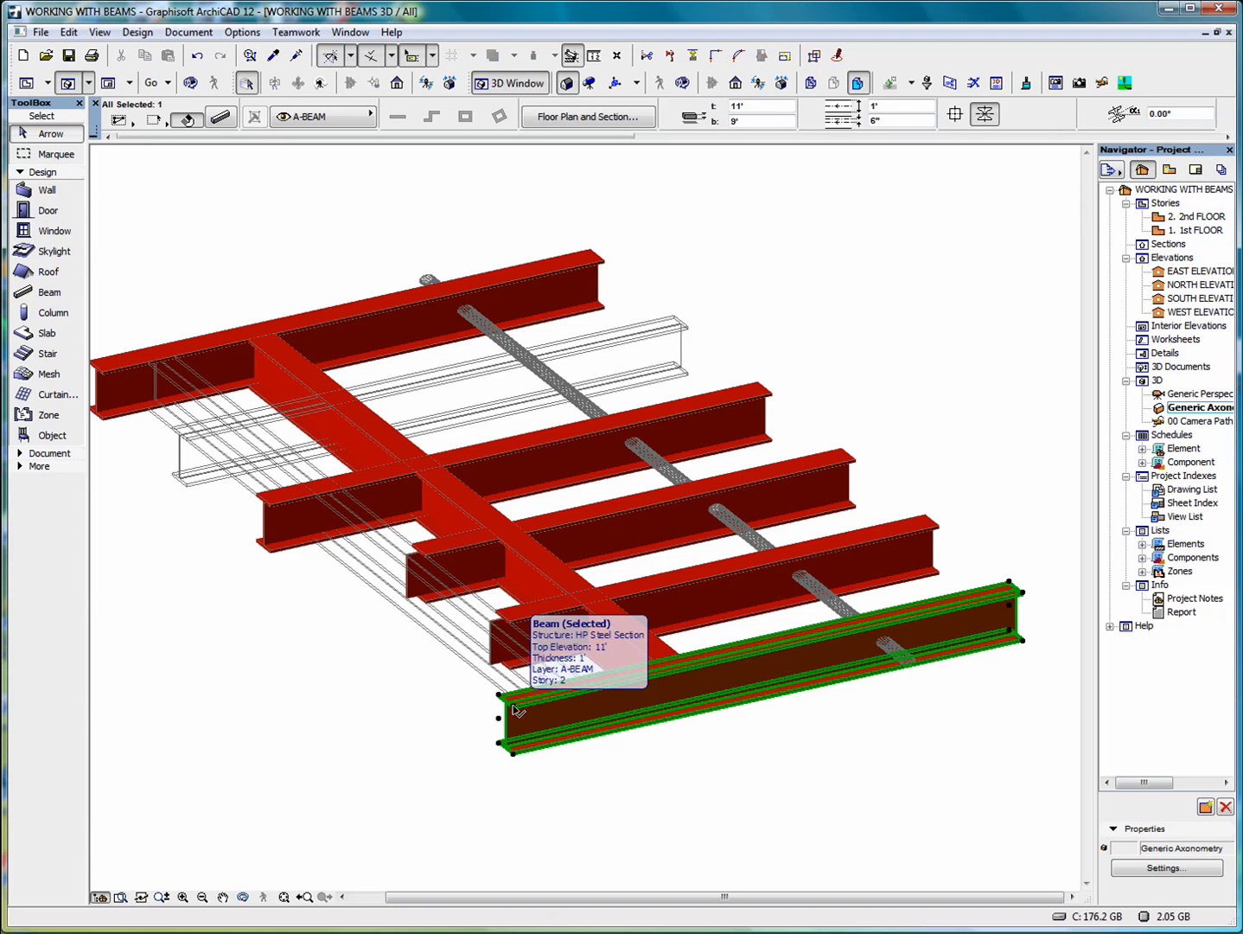
{"action": "left_click", "coordinate": [515, 710]}
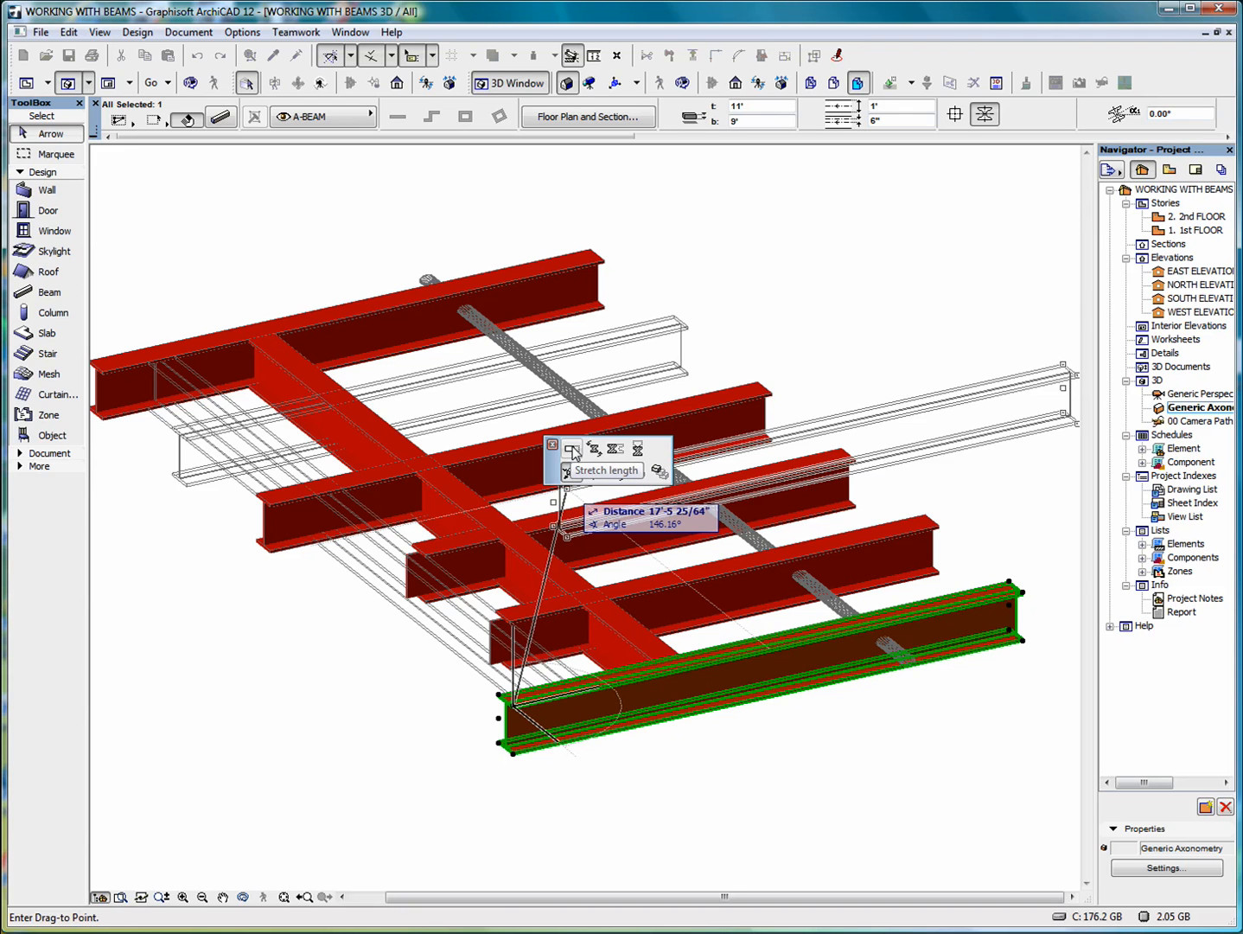
{"action": "left_click", "coordinate": [572, 451]}
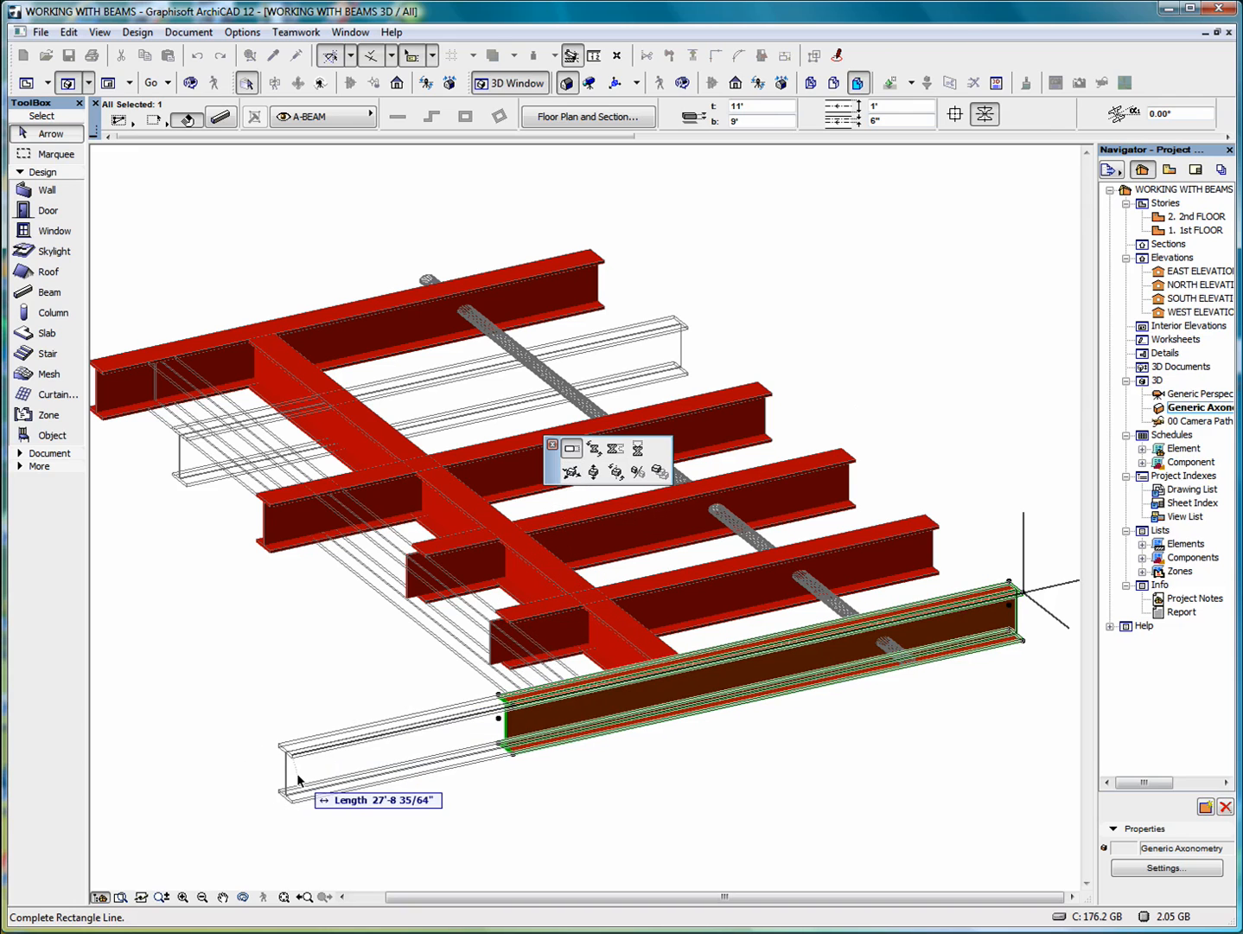
{"action": "left_click", "coordinate": [298, 781]}
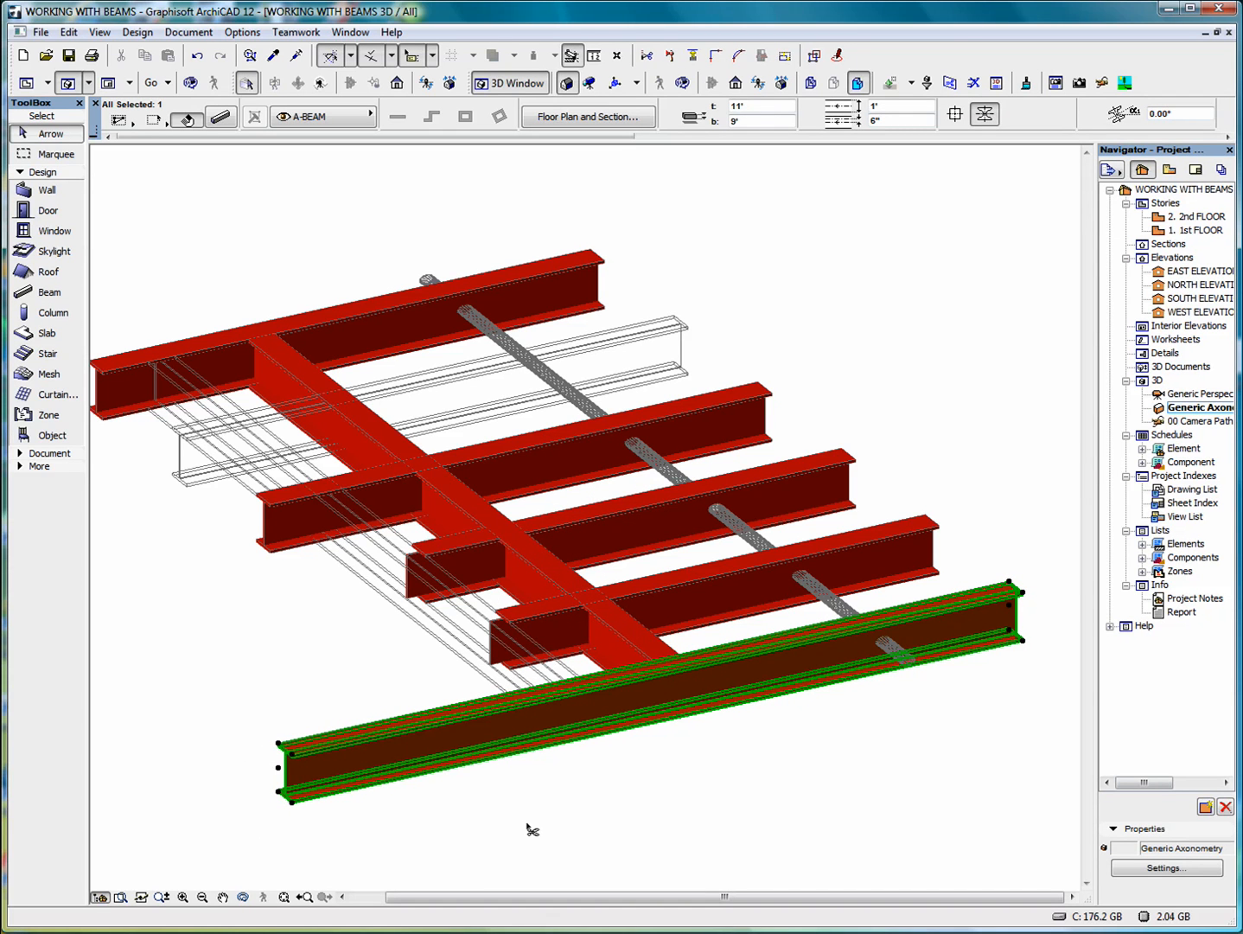
{"action": "key", "text": "ctrl+z"}
Try rotating the frontmost beam's profile by 45° and undo the rotation, orbiting for a better view of its end.
{"action": "left_click", "coordinate": [517, 708]}
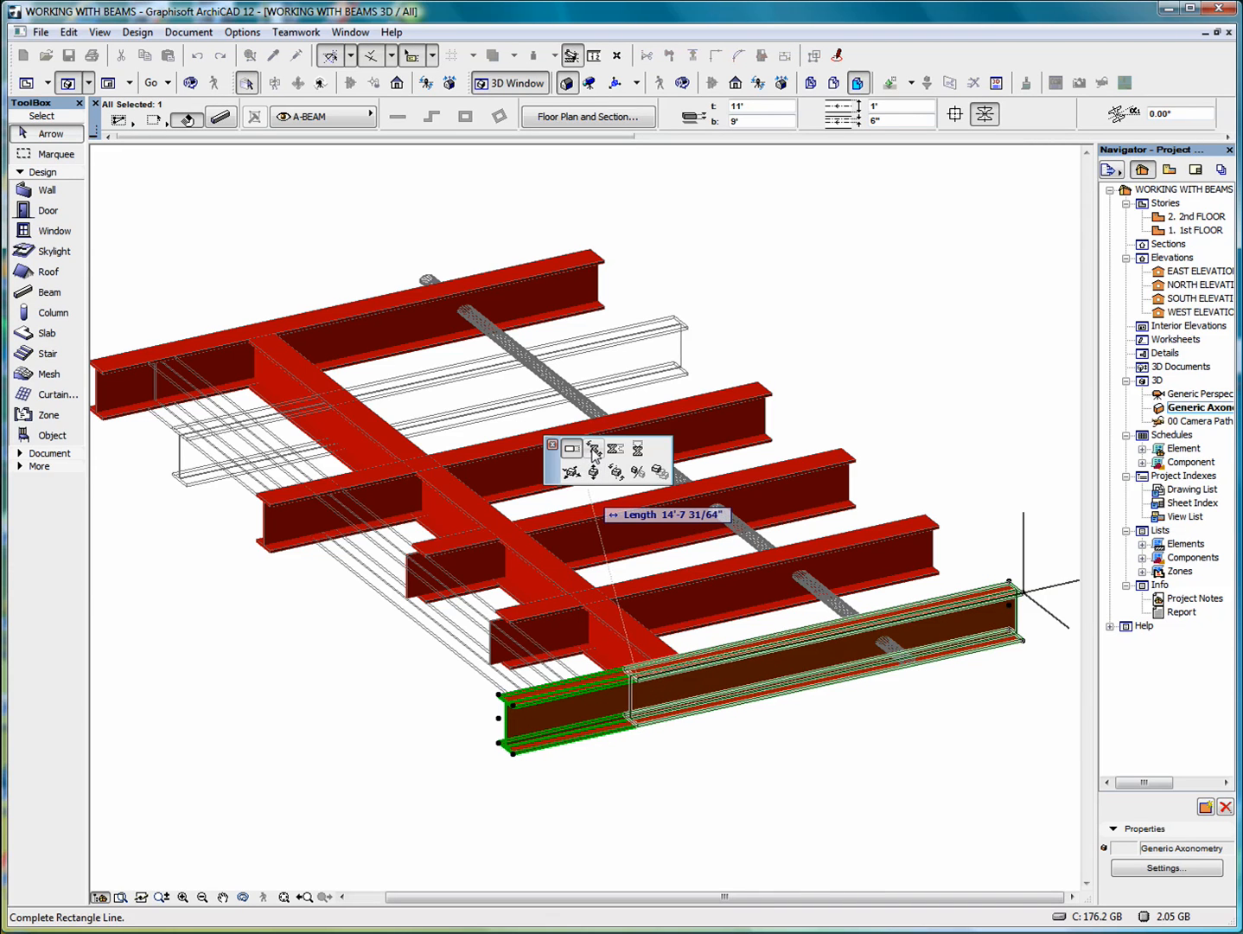
{"action": "left_click", "coordinate": [594, 449]}
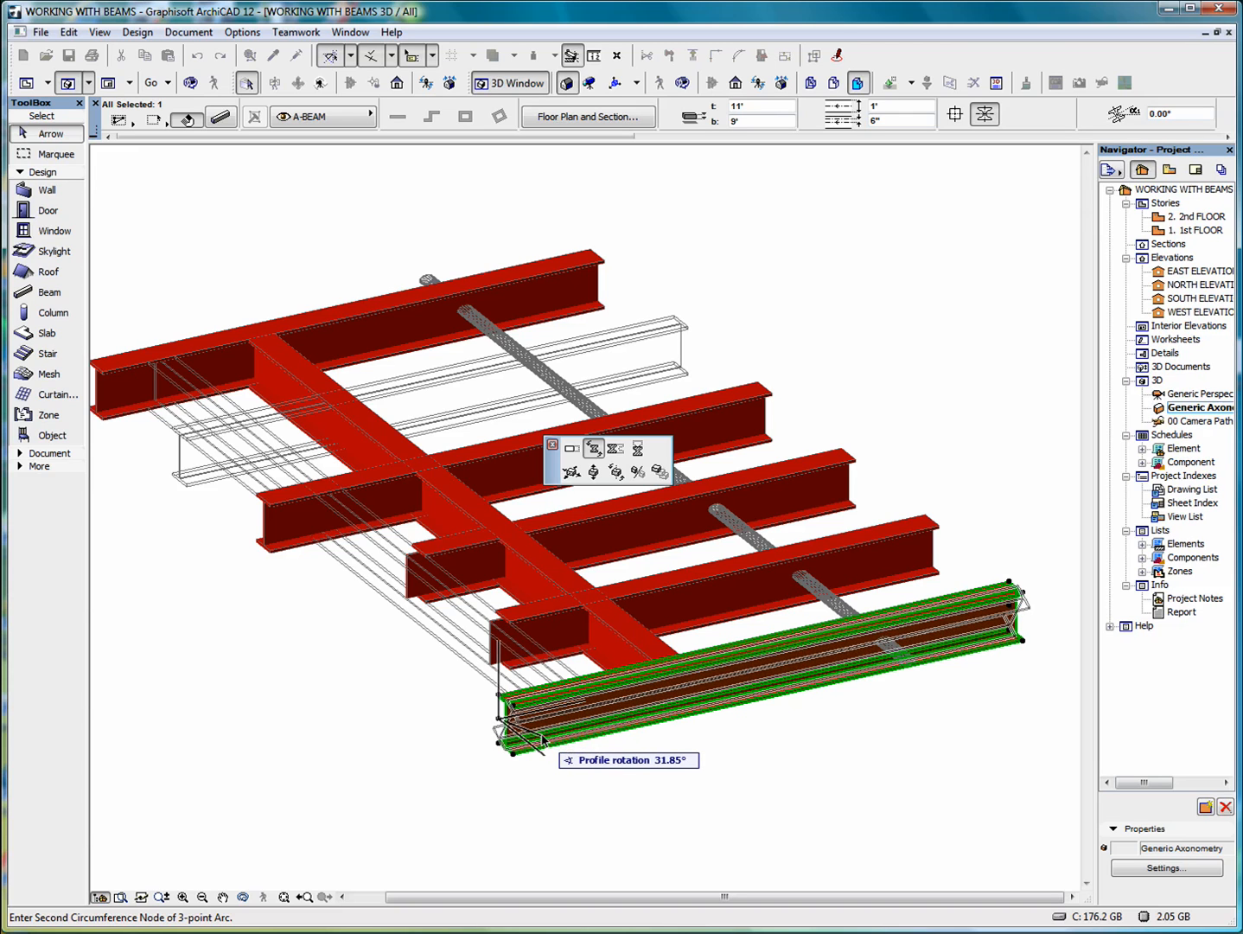
{"action": "type", "text": "45"}
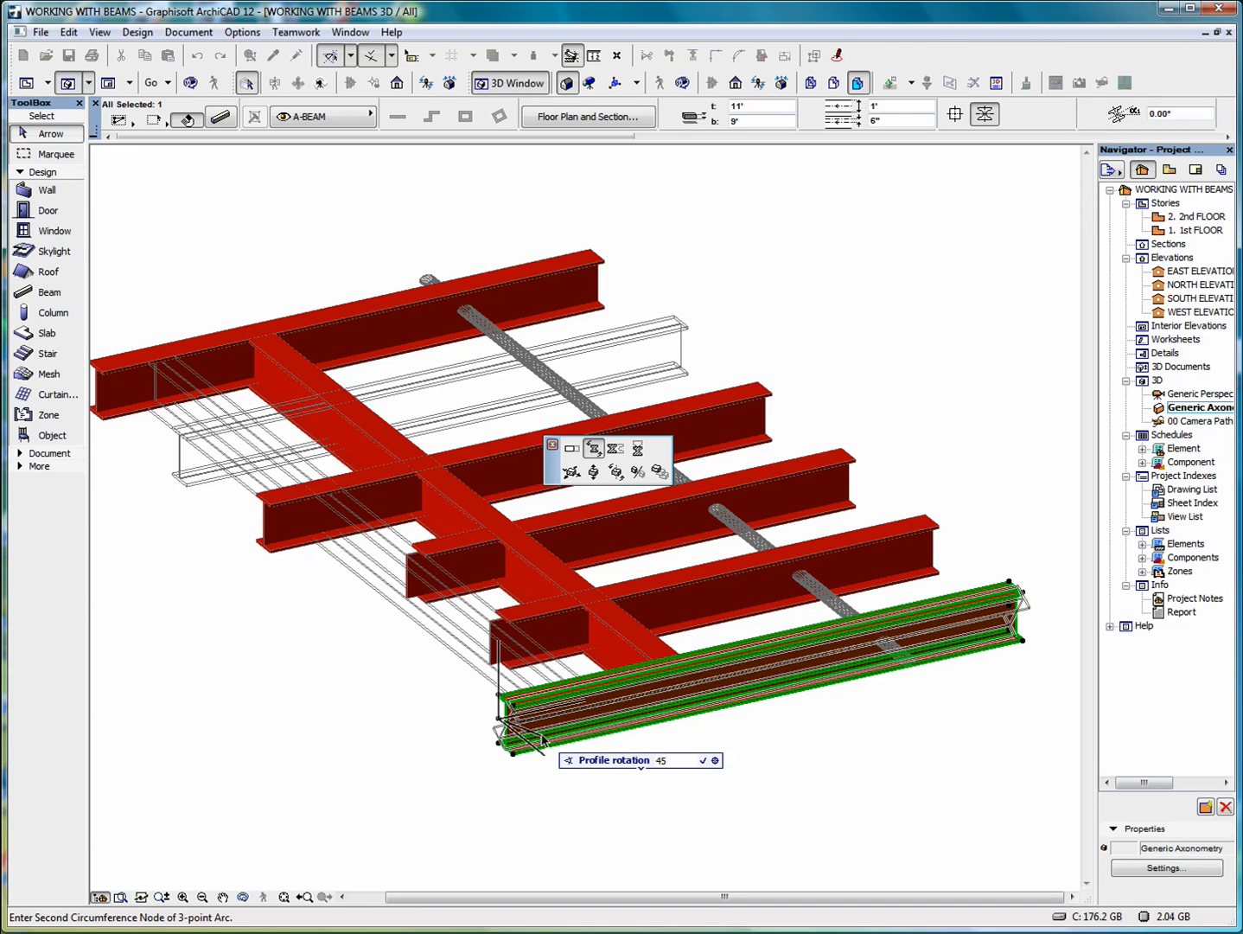
{"action": "key", "text": "Return"}
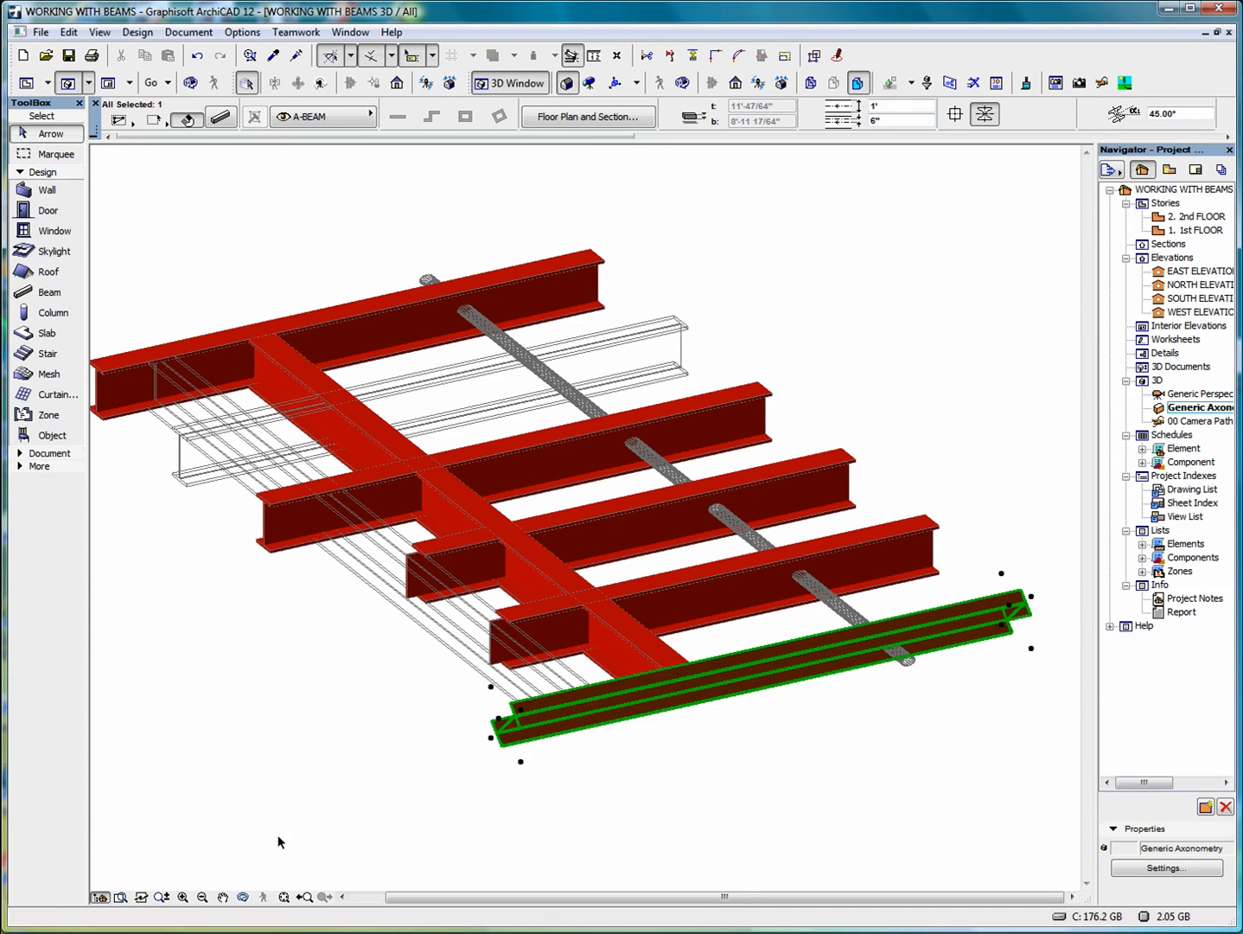
{"action": "left_click", "coordinate": [270, 882]}
{"action": "left_click", "coordinate": [242, 898]}
{"action": "mouse_move", "coordinate": [371, 786]}
{"action": "left_mouse_down"}
{"action": "mouse_move", "coordinate": [583, 778]}
{"action": "mouse_move", "coordinate": [649, 705]}
{"action": "mouse_move", "coordinate": [663, 647]}
{"action": "mouse_move", "coordinate": [683, 661]}
{"action": "mouse_move", "coordinate": [517, 739]}
{"action": "mouse_move", "coordinate": [364, 765]}
{"action": "mouse_move", "coordinate": [360, 787]}
{"action": "left_mouse_up"}
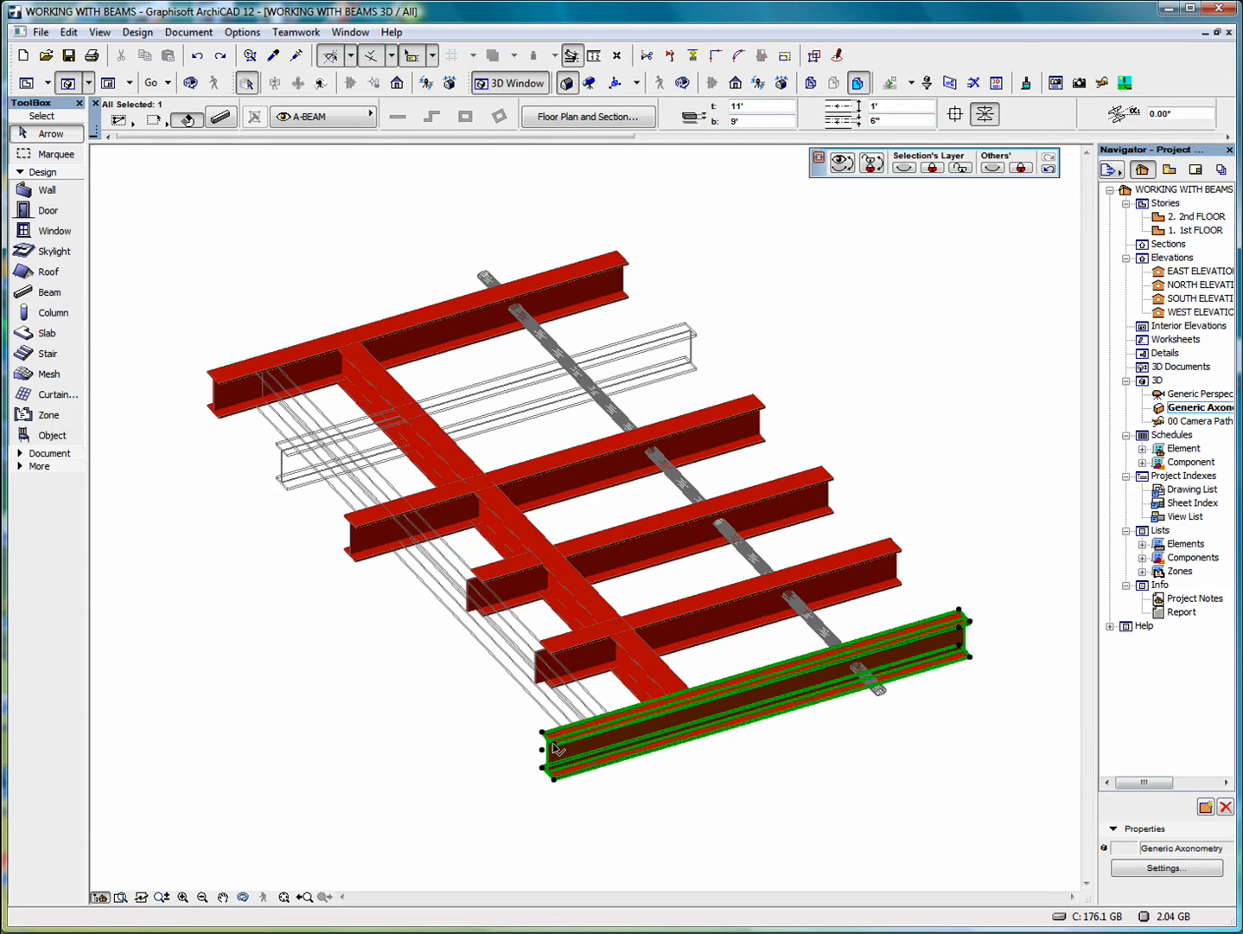
Try stretching the frontmost beam's profile horizontally to a width of about 5'-4" and undo the change.
{"action": "left_click", "coordinate": [554, 749]}
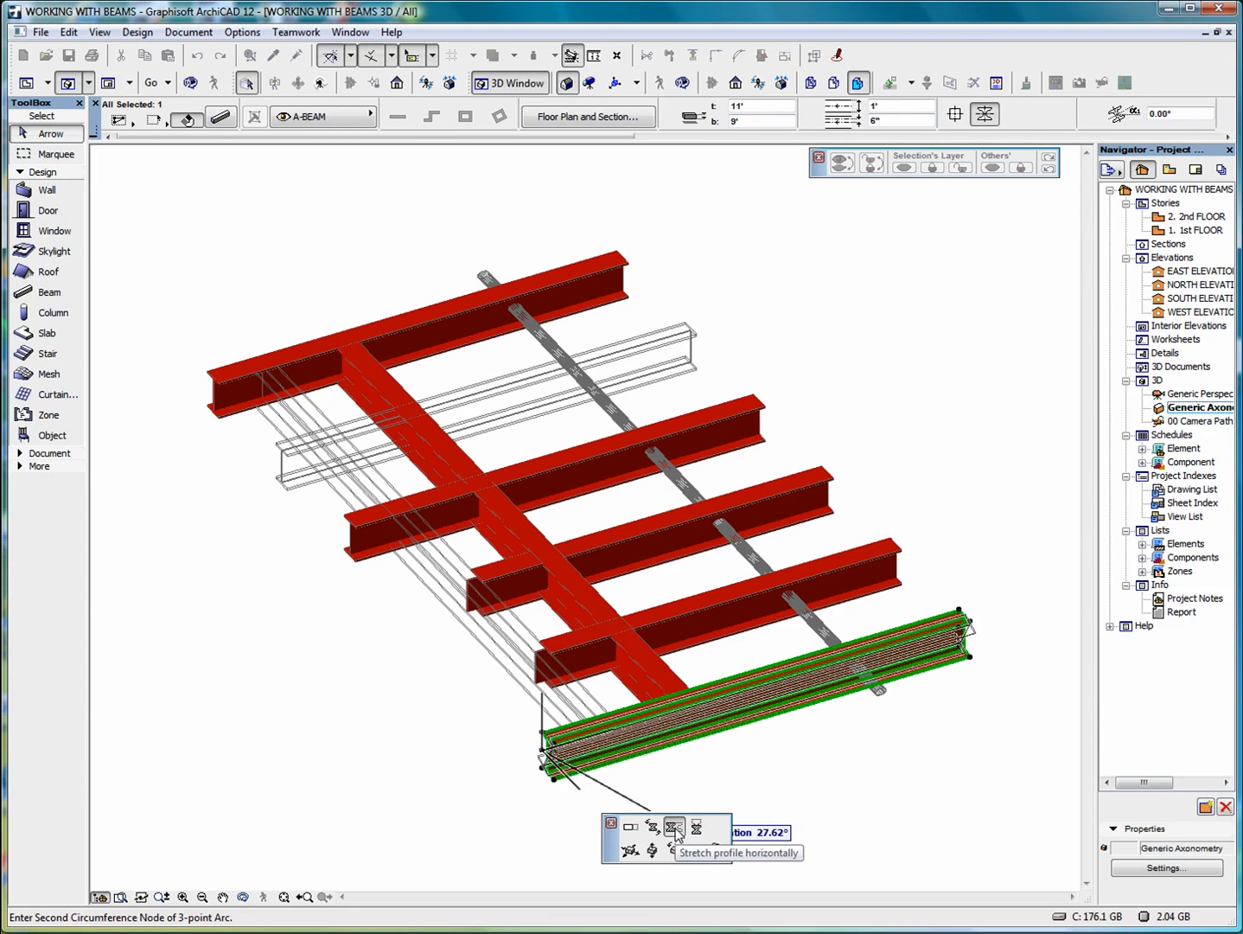
{"action": "left_click", "coordinate": [674, 828]}
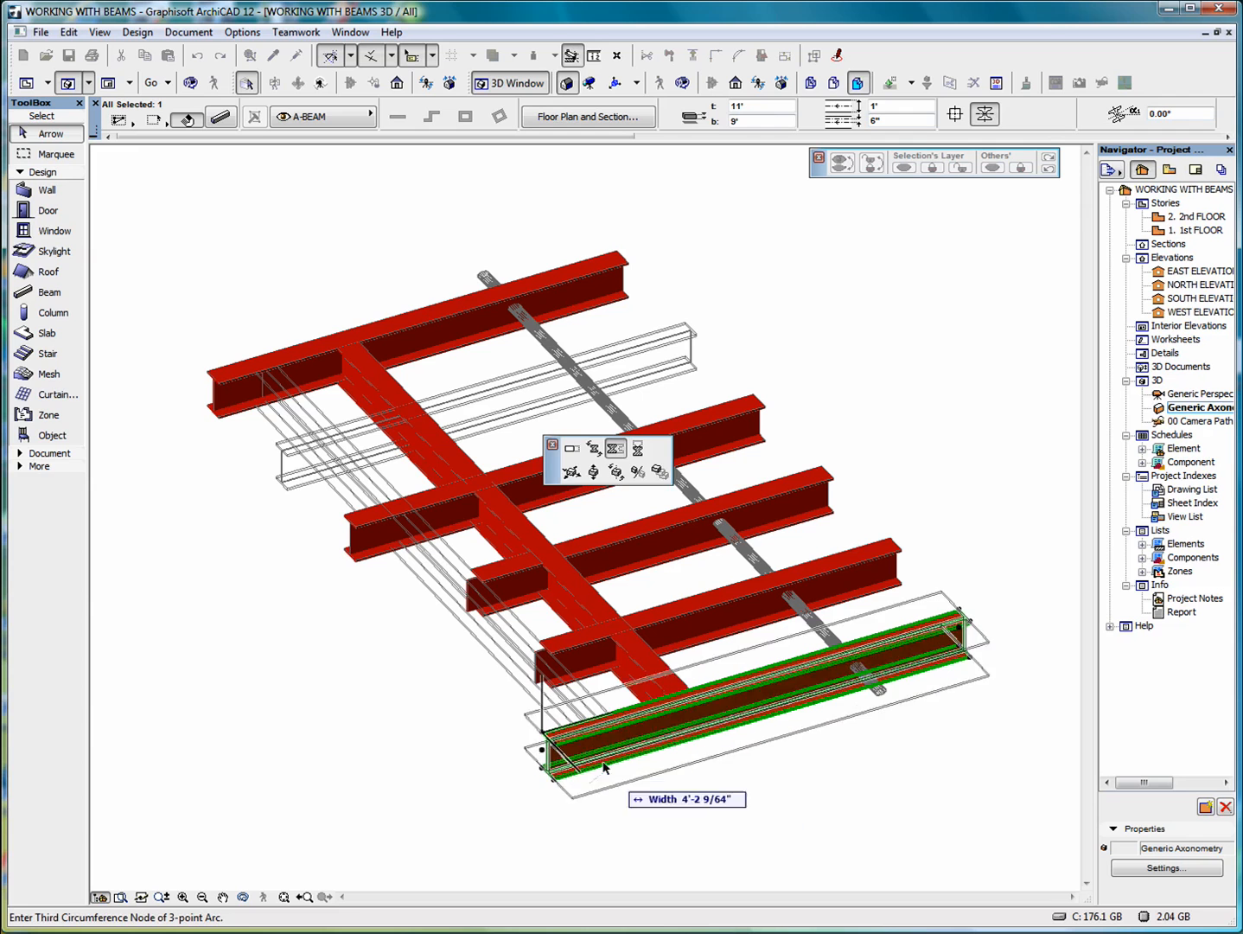
{"action": "left_click", "coordinate": [610, 795]}
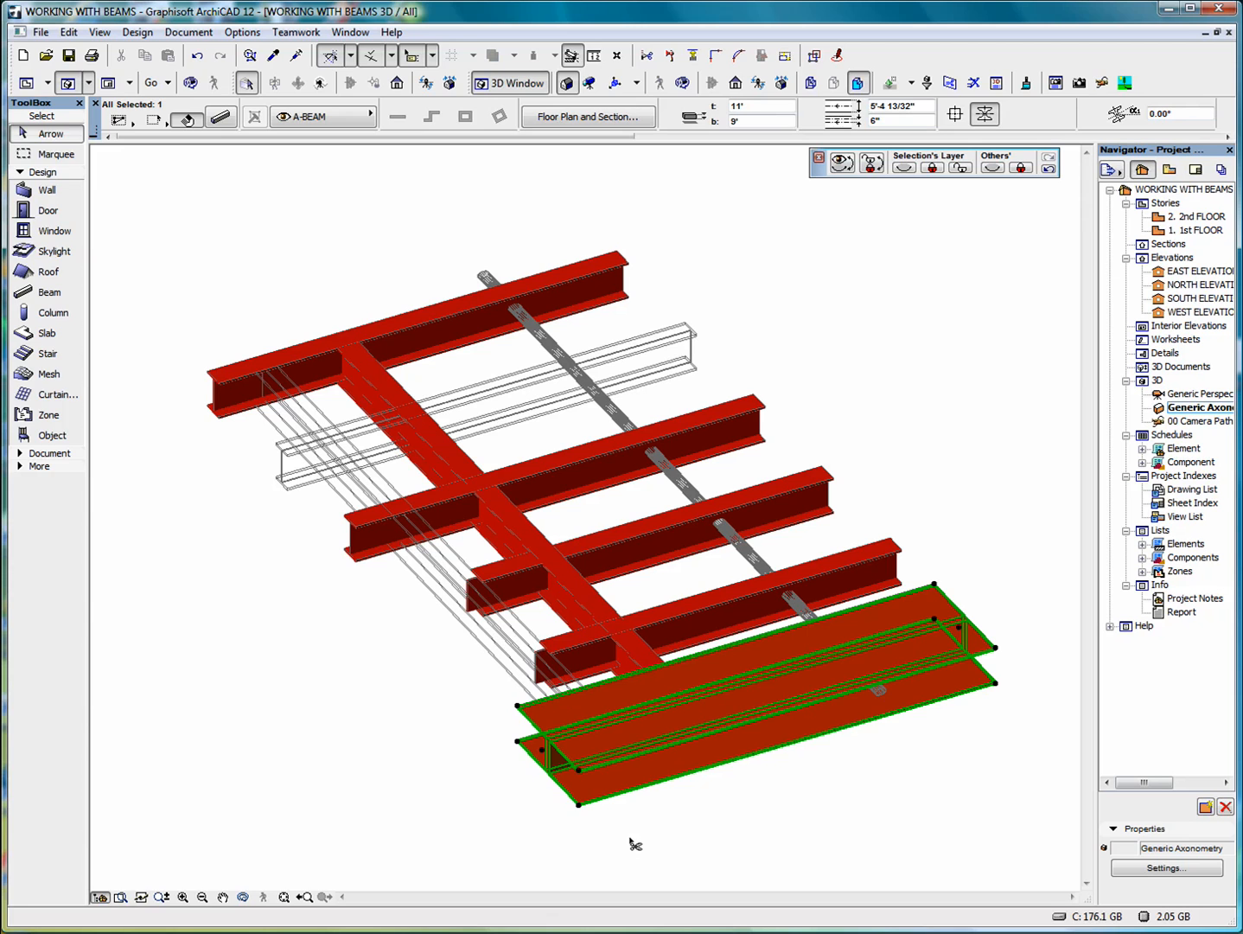
{"action": "key", "text": "ctrl+z"}
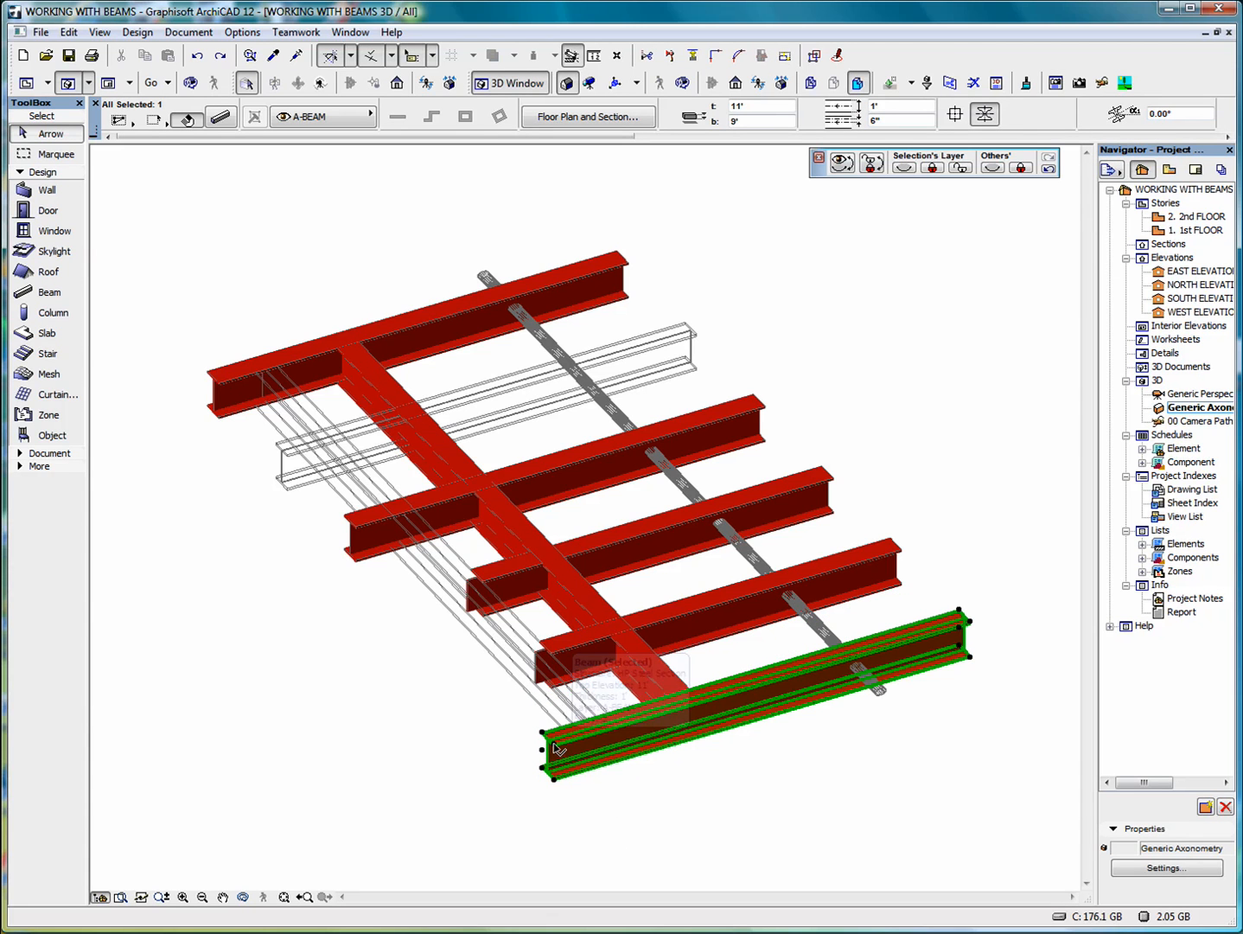
Try stretching the frontmost beam's profile vertically to a height of about 13'-5" and undo the change.
{"action": "left_click", "coordinate": [545, 749]}
{"action": "left_click", "coordinate": [697, 825]}
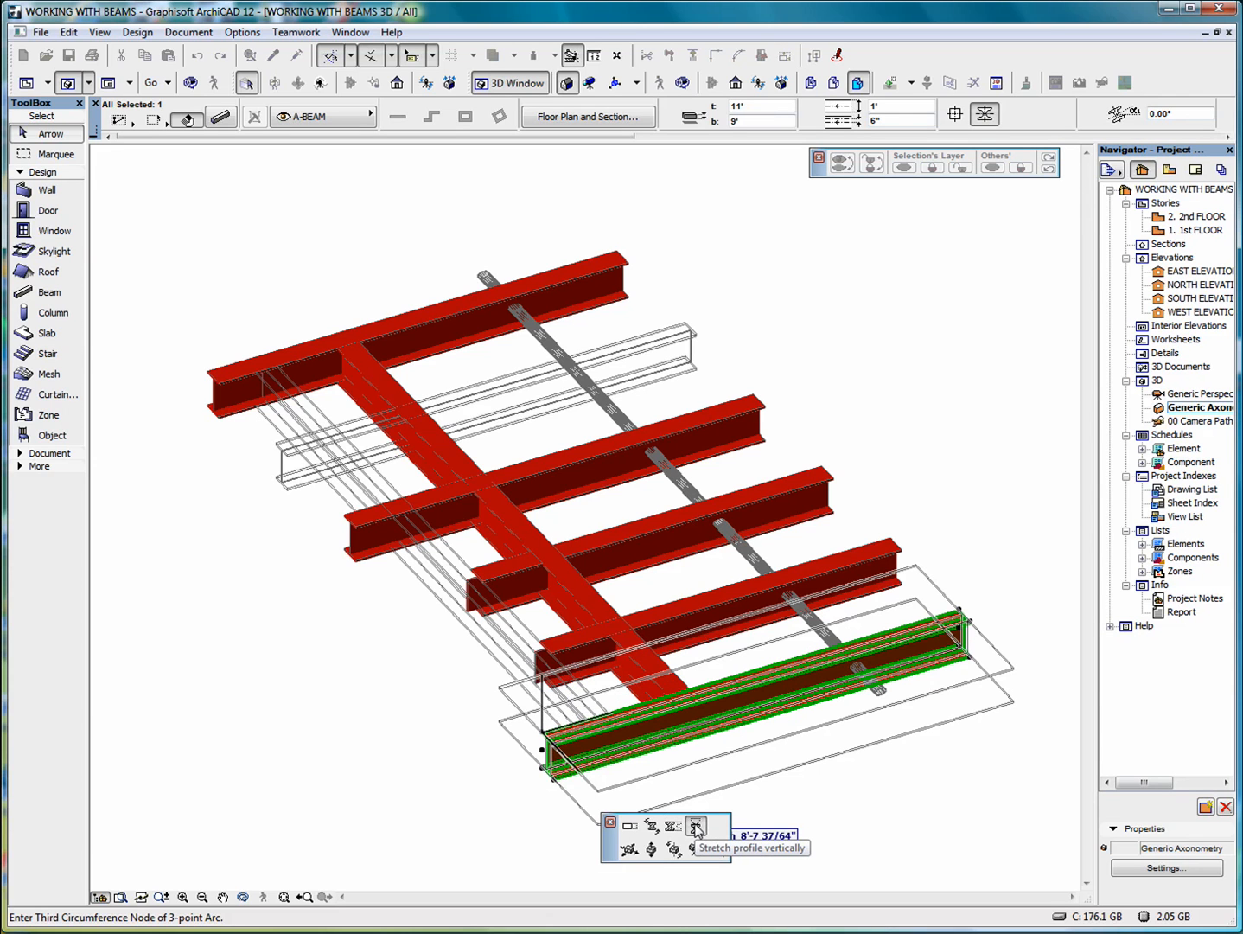
{"action": "left_click", "coordinate": [671, 779]}
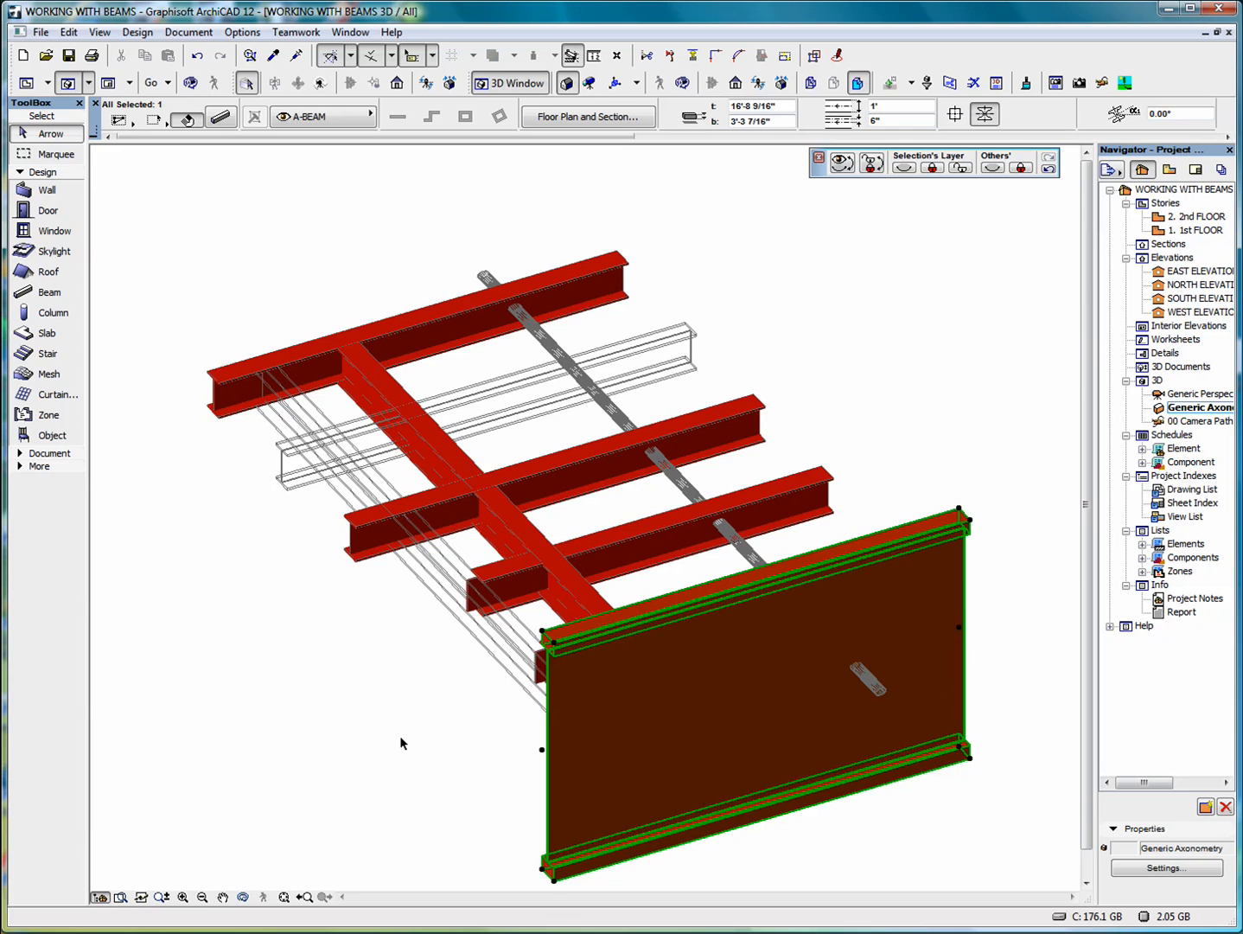
{"action": "key", "text": "ctrl+z"}
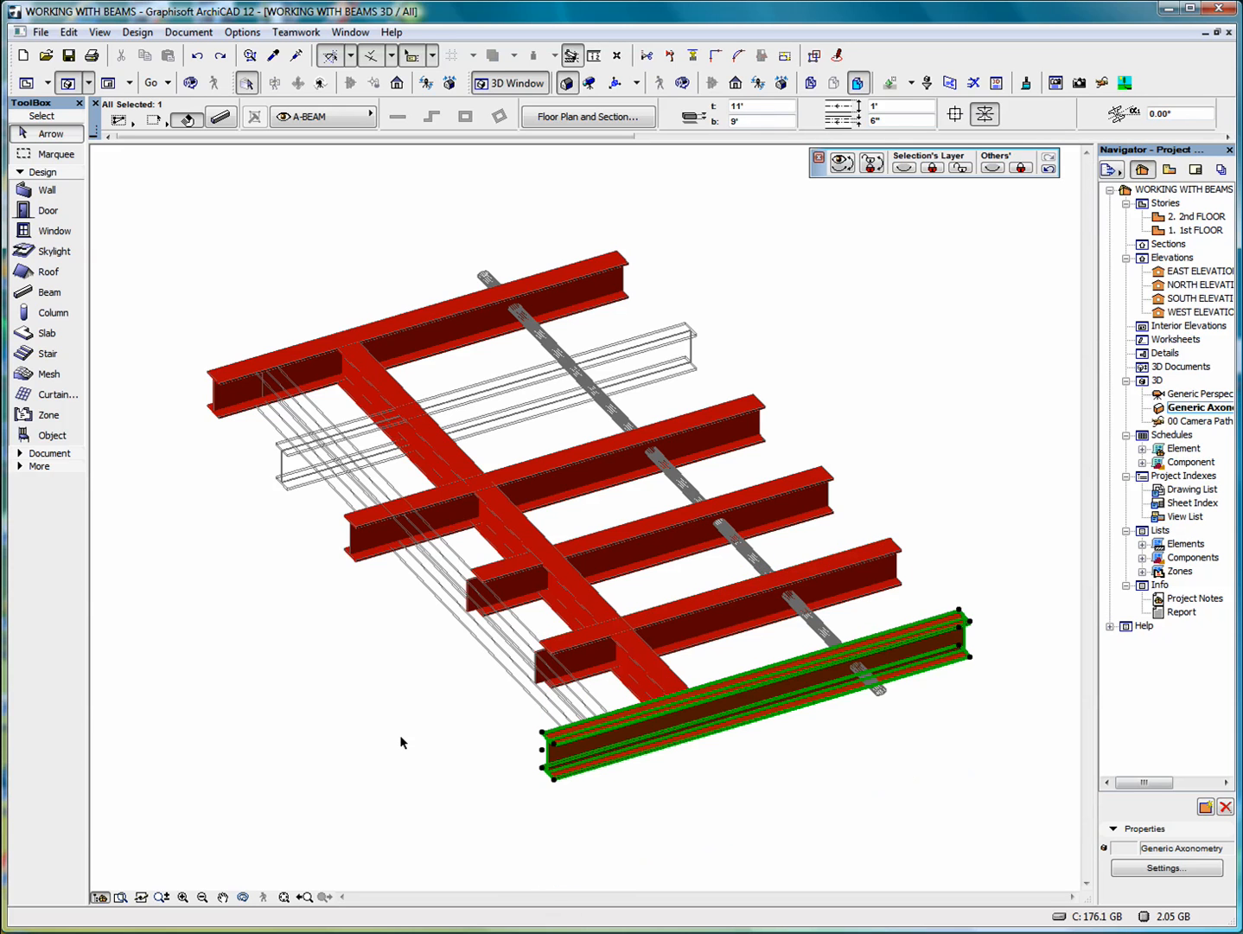
Try multiplying the frontmost beam with dragged copies spread at 3' spacing over about 33'-8", and undo the copies.
{"action": "left_click", "coordinate": [554, 745]}
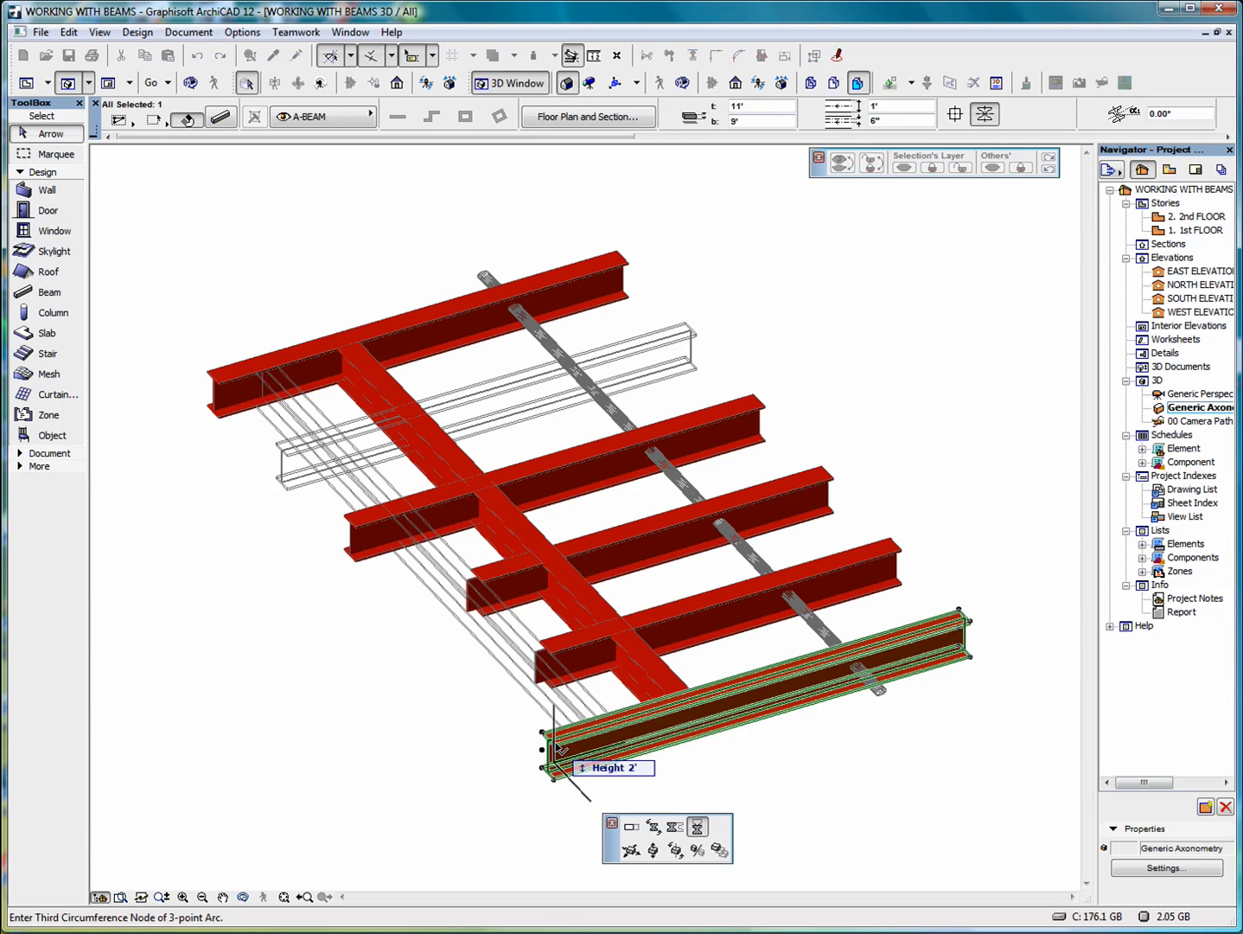
{"action": "left_click", "coordinate": [718, 851]}
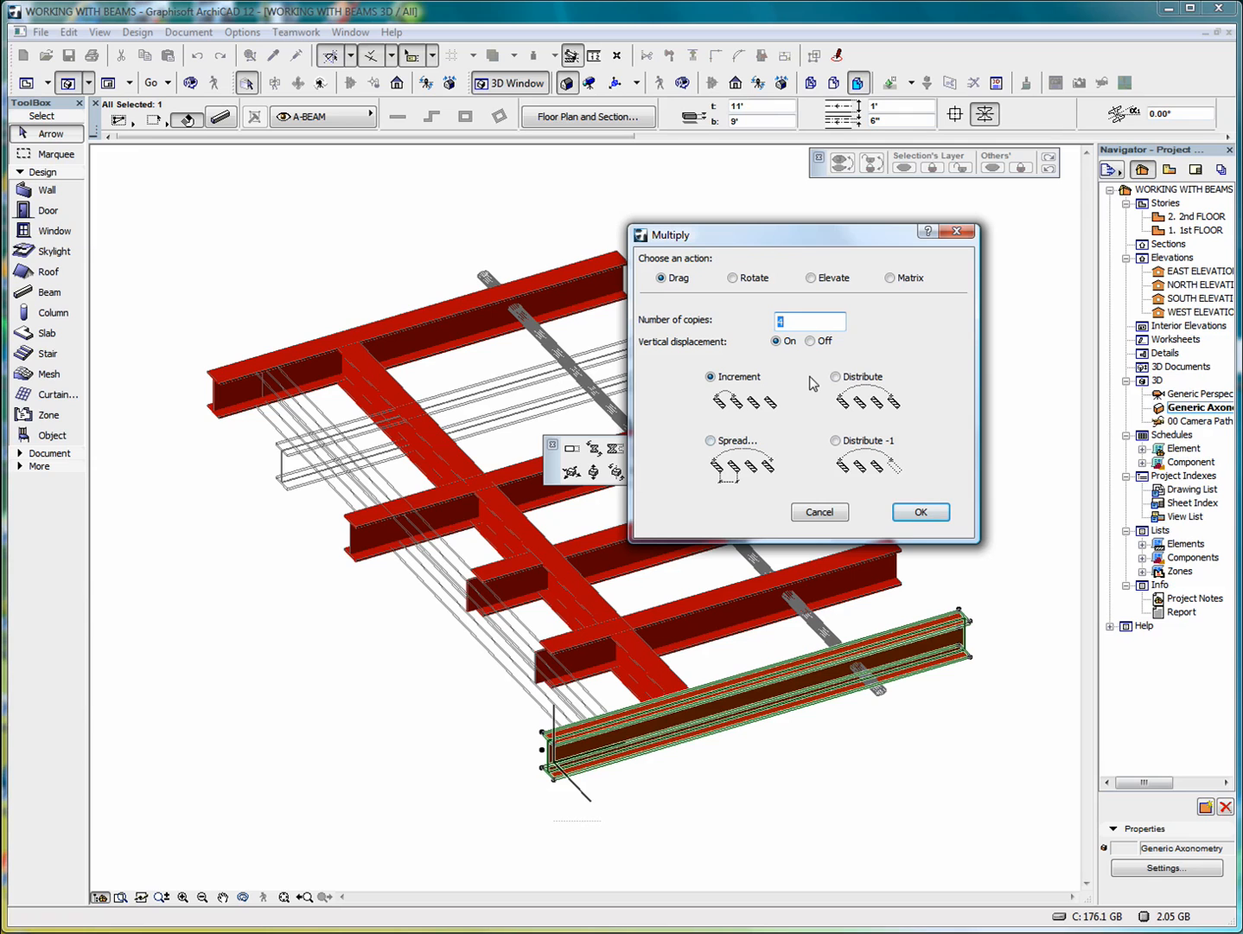
{"action": "left_click", "coordinate": [710, 441]}
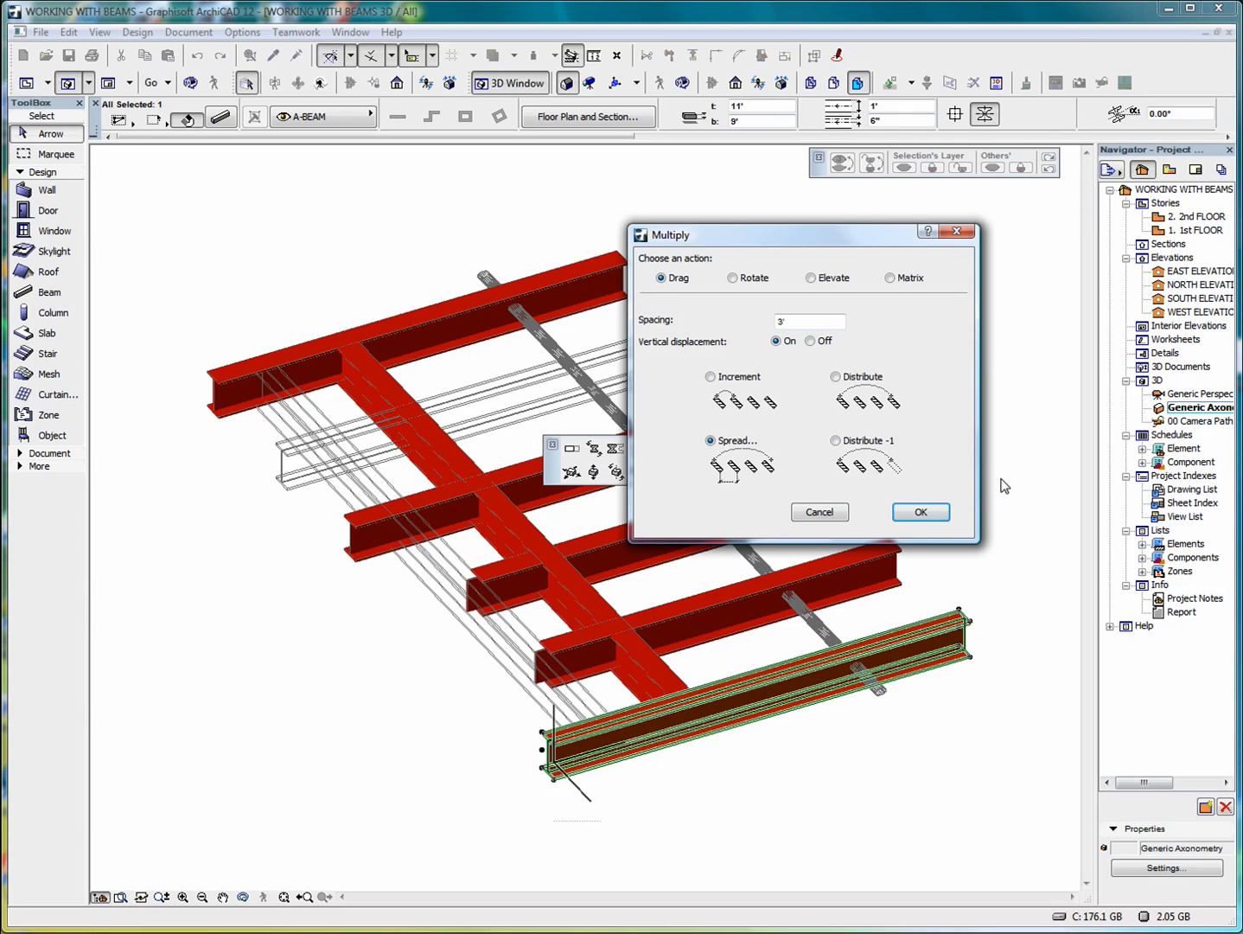
{"action": "left_click", "coordinate": [922, 514]}
{"action": "scroll", "coordinate": [597, 774], "scroll_direction": "down", "scroll_amount": 2}
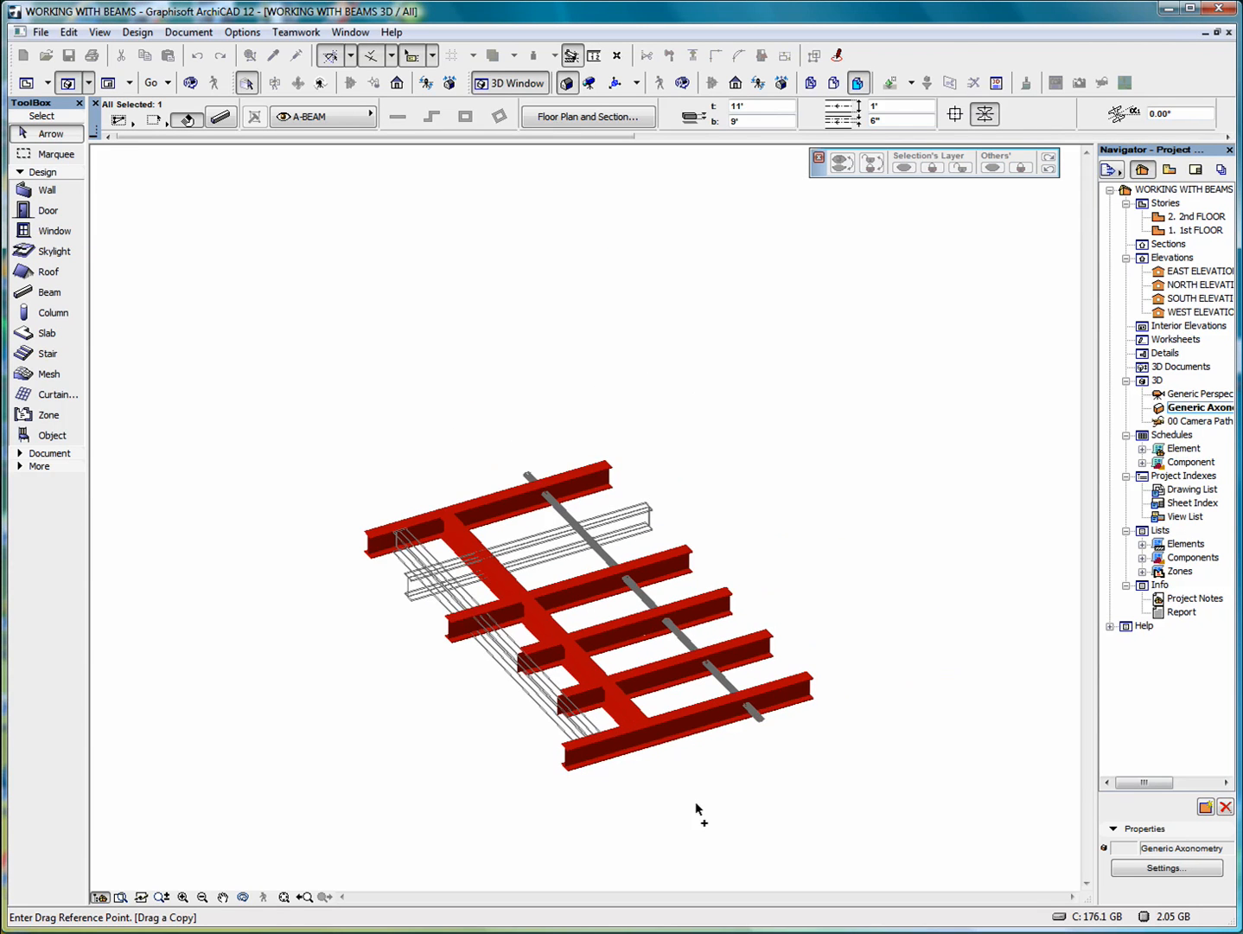
{"action": "middle_click_drag", "start_coordinate": [596, 563], "coordinate": [503, 315]}
{"action": "left_click", "coordinate": [524, 502]}
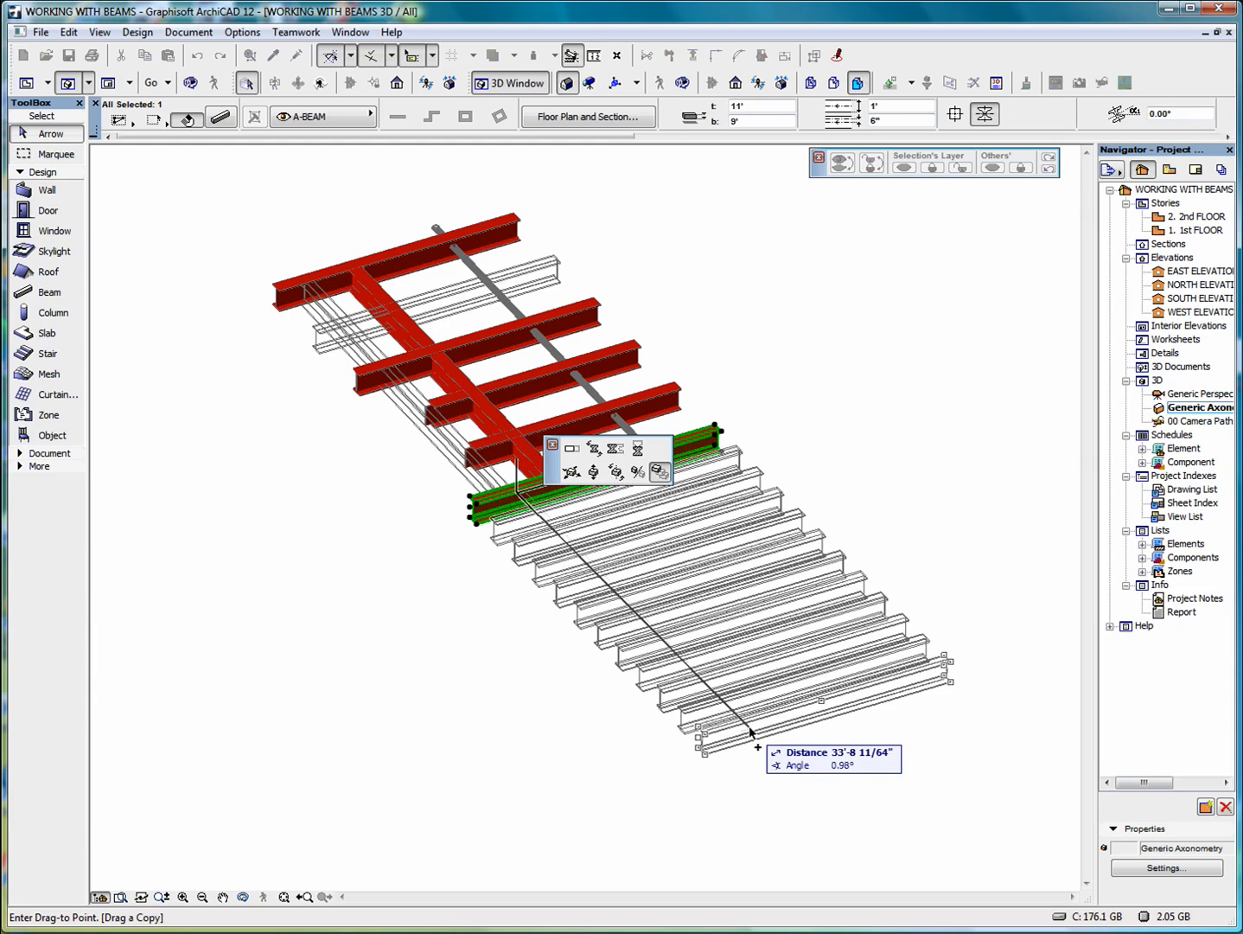
{"action": "left_click", "coordinate": [751, 731]}
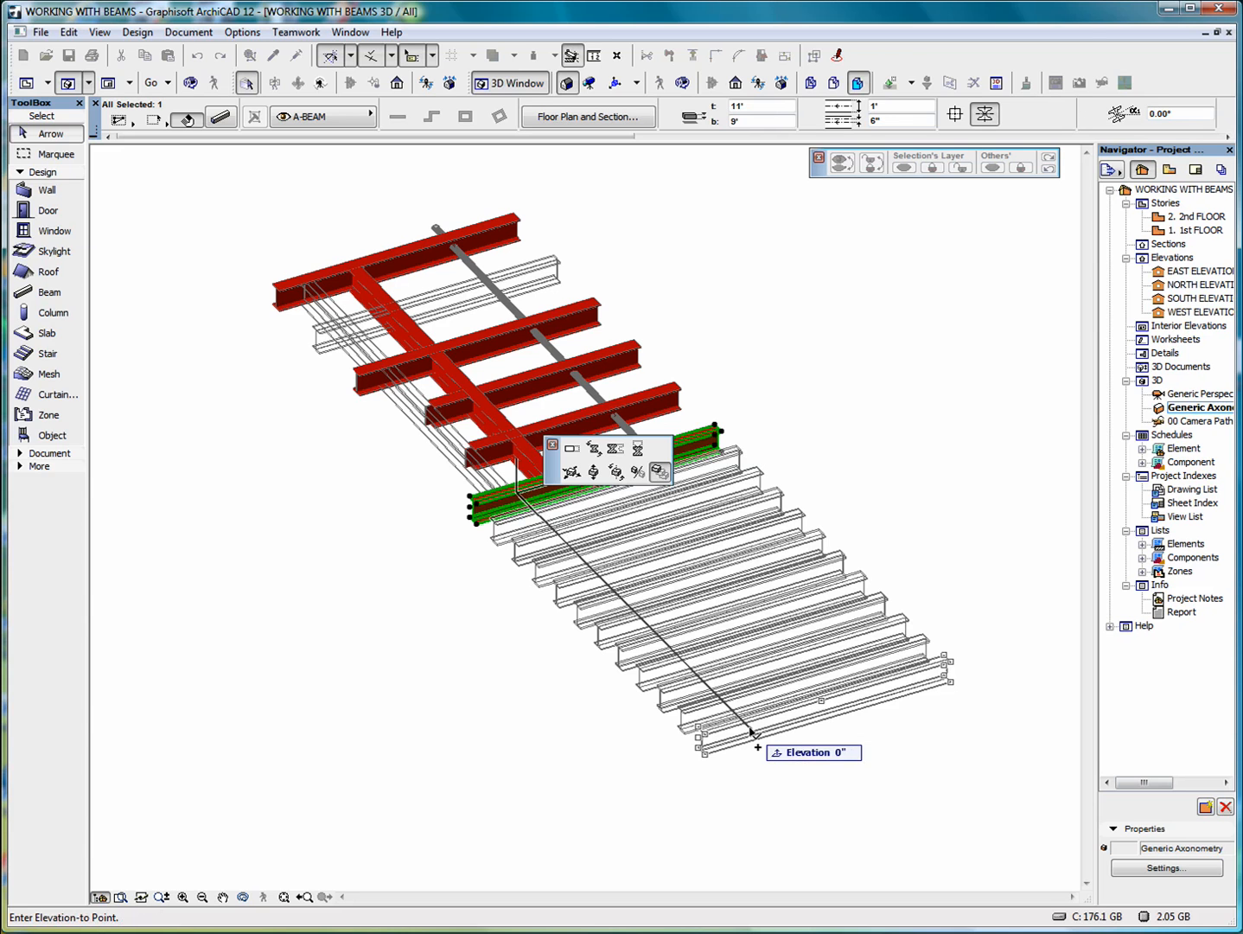
{"action": "left_click", "coordinate": [750, 732]}
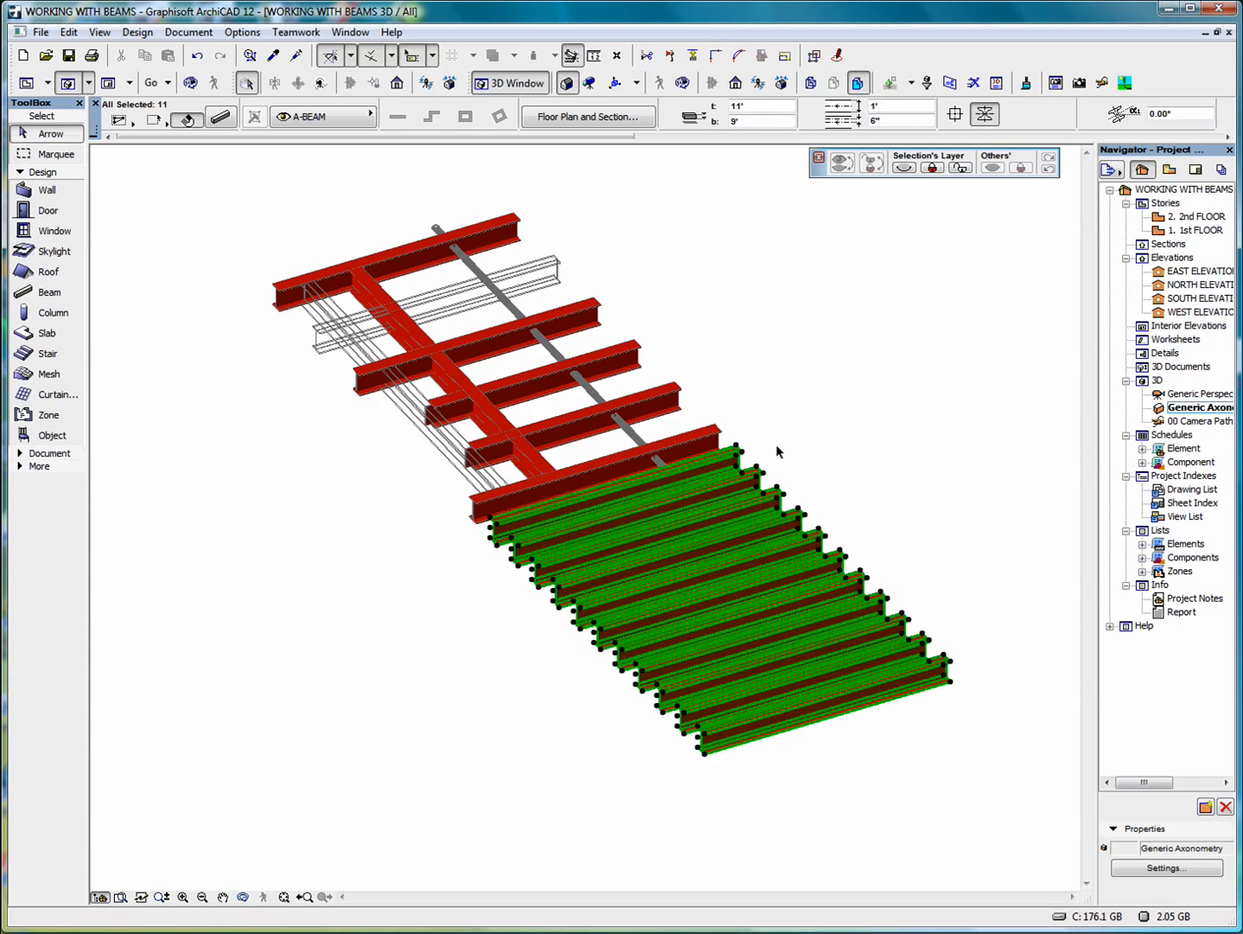
{"action": "left_click", "coordinate": [793, 399]}
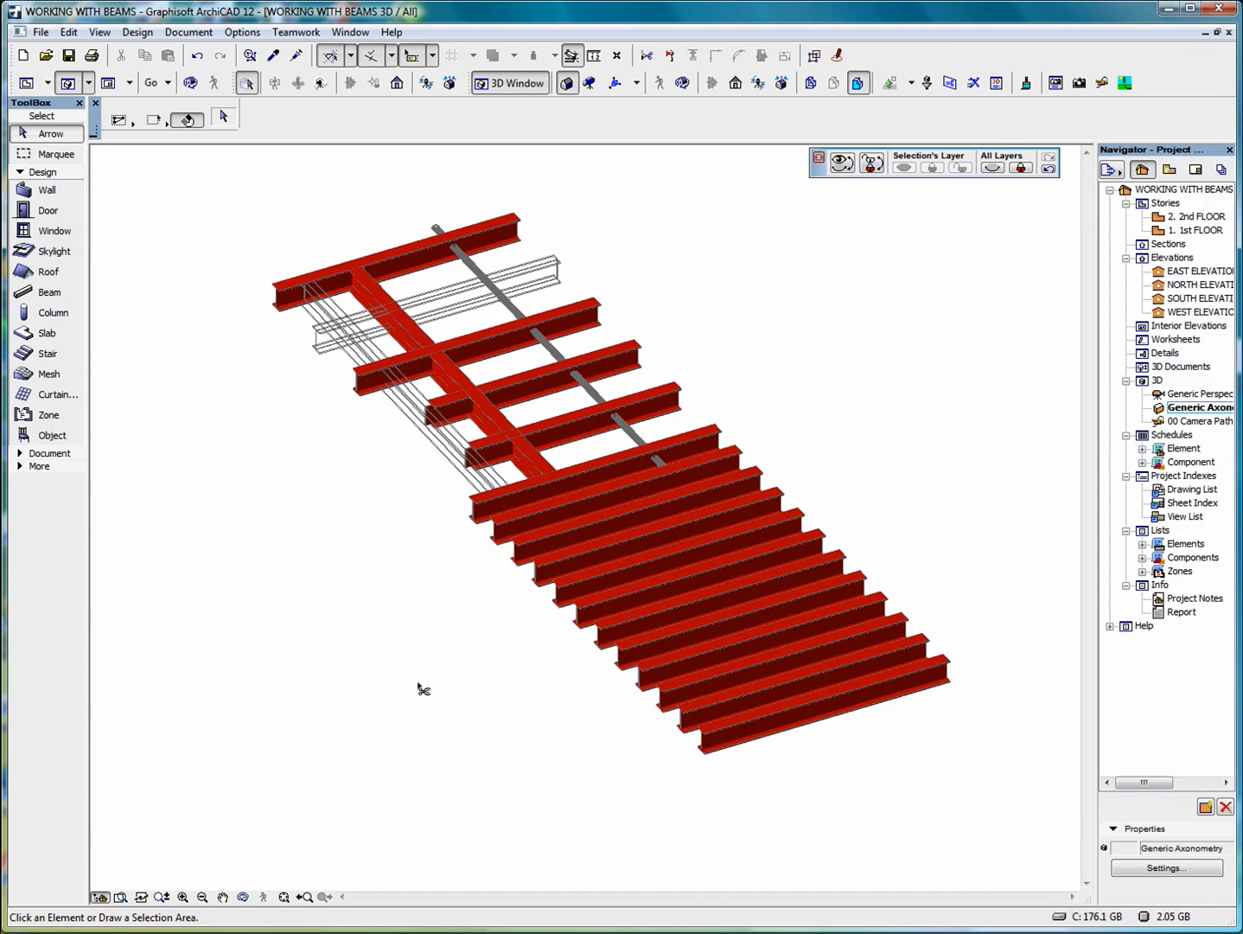
{"action": "key", "text": "ctrl+z"}
Try inclining the frontmost beam by raising its near end a vertical distance of 20'.
{"action": "scroll", "coordinate": [255, 241], "scroll_direction": "up", "scroll_amount": 5}
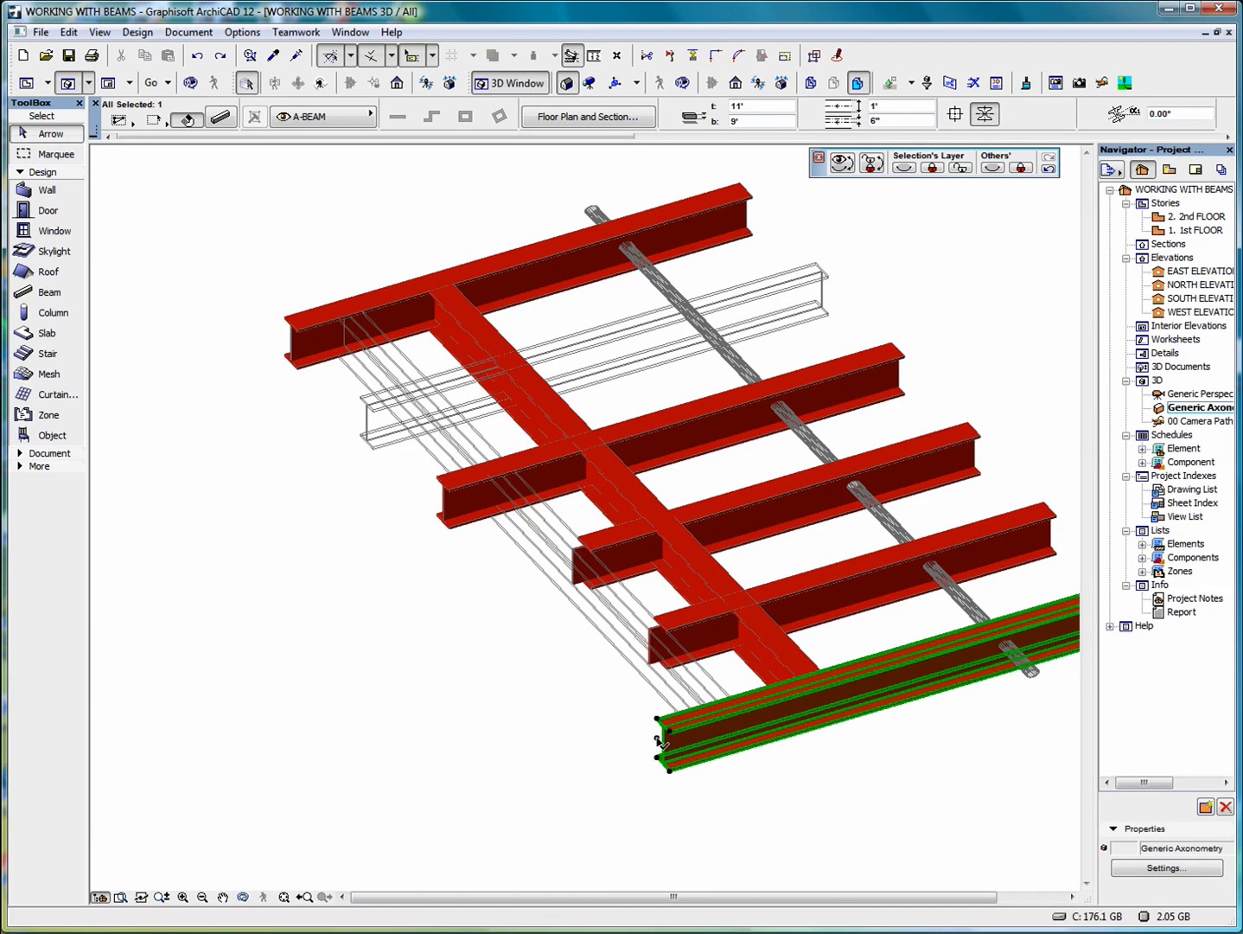
{"action": "left_click", "coordinate": [659, 740]}
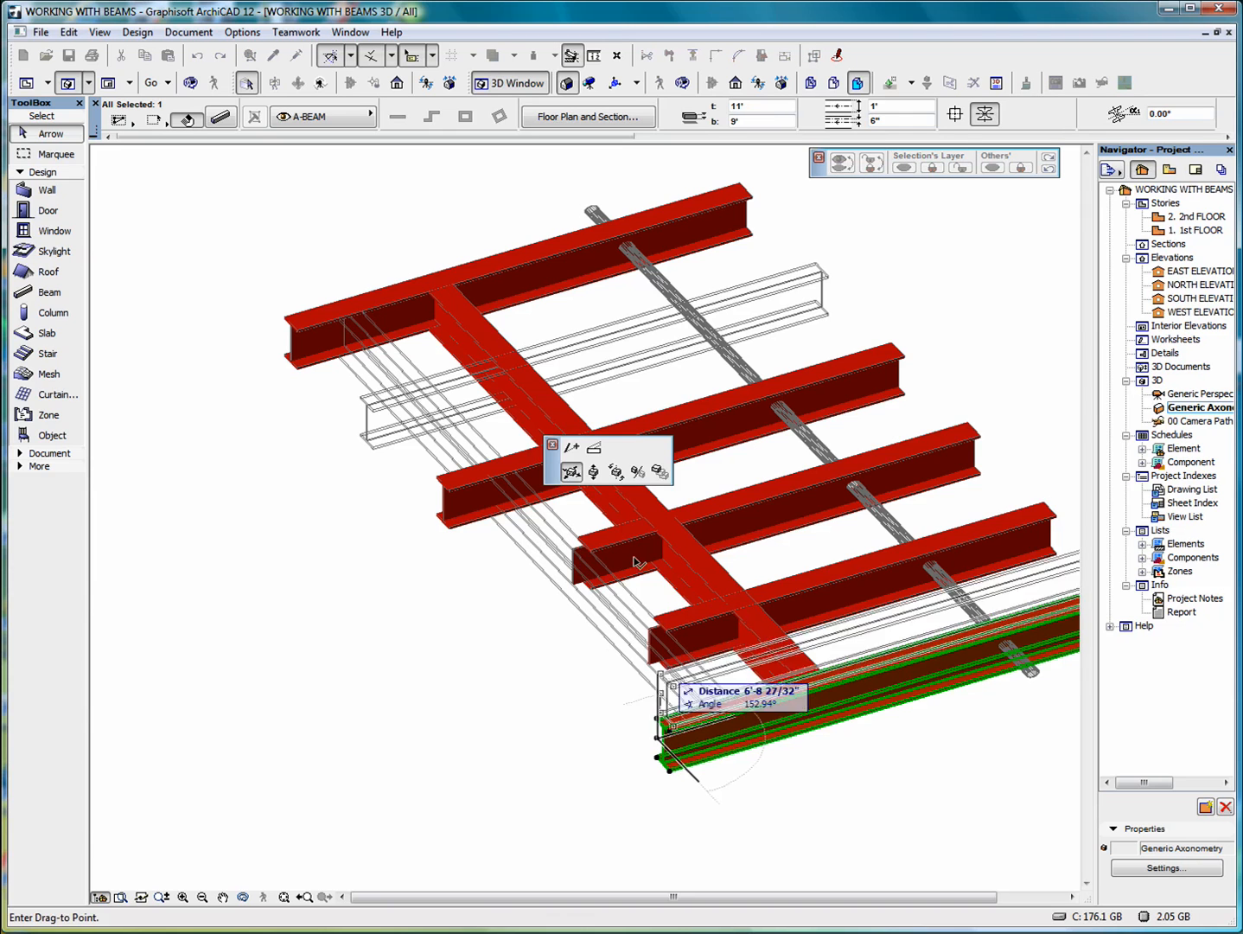
{"action": "left_click", "coordinate": [593, 449]}
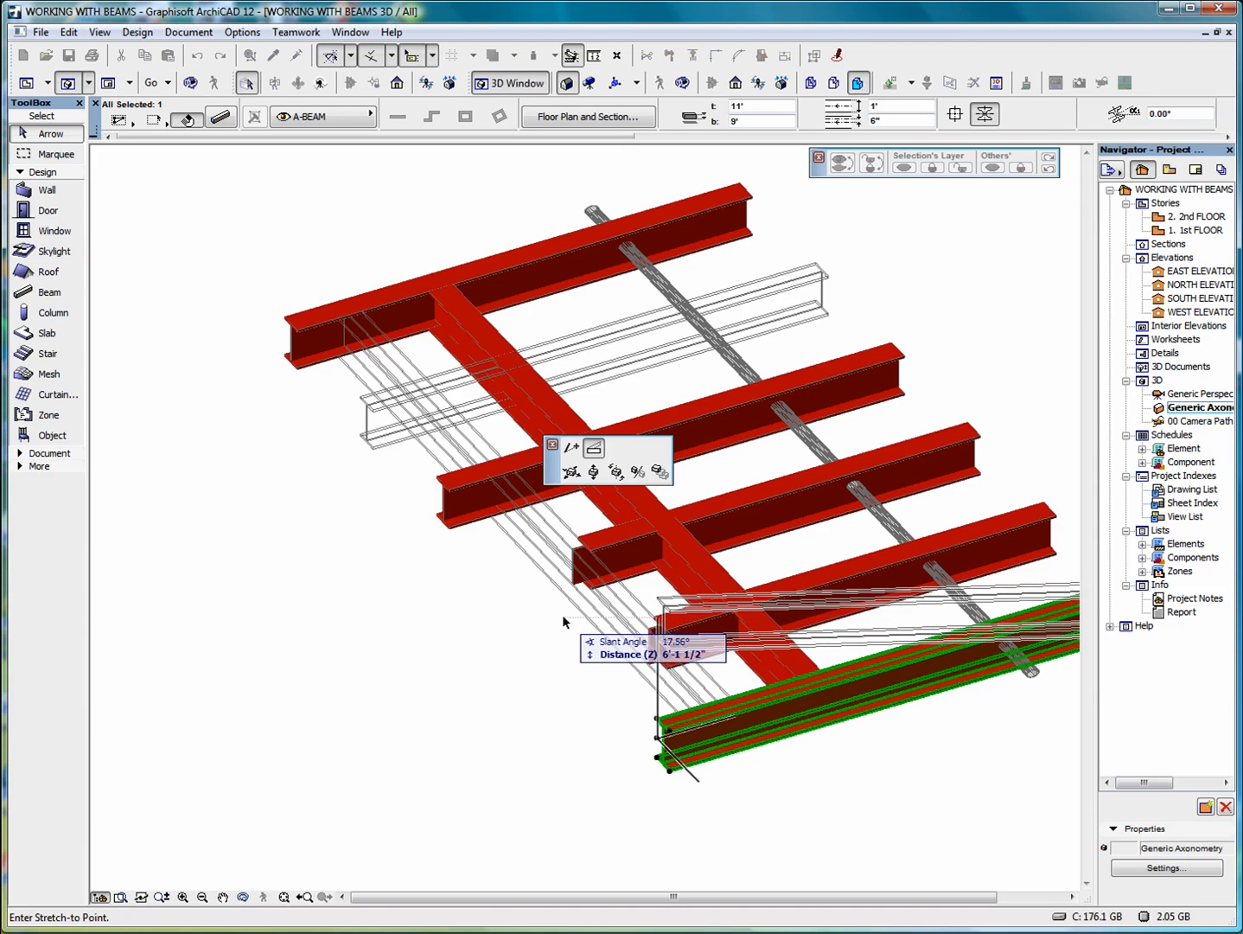
{"action": "type", "text": "20"}
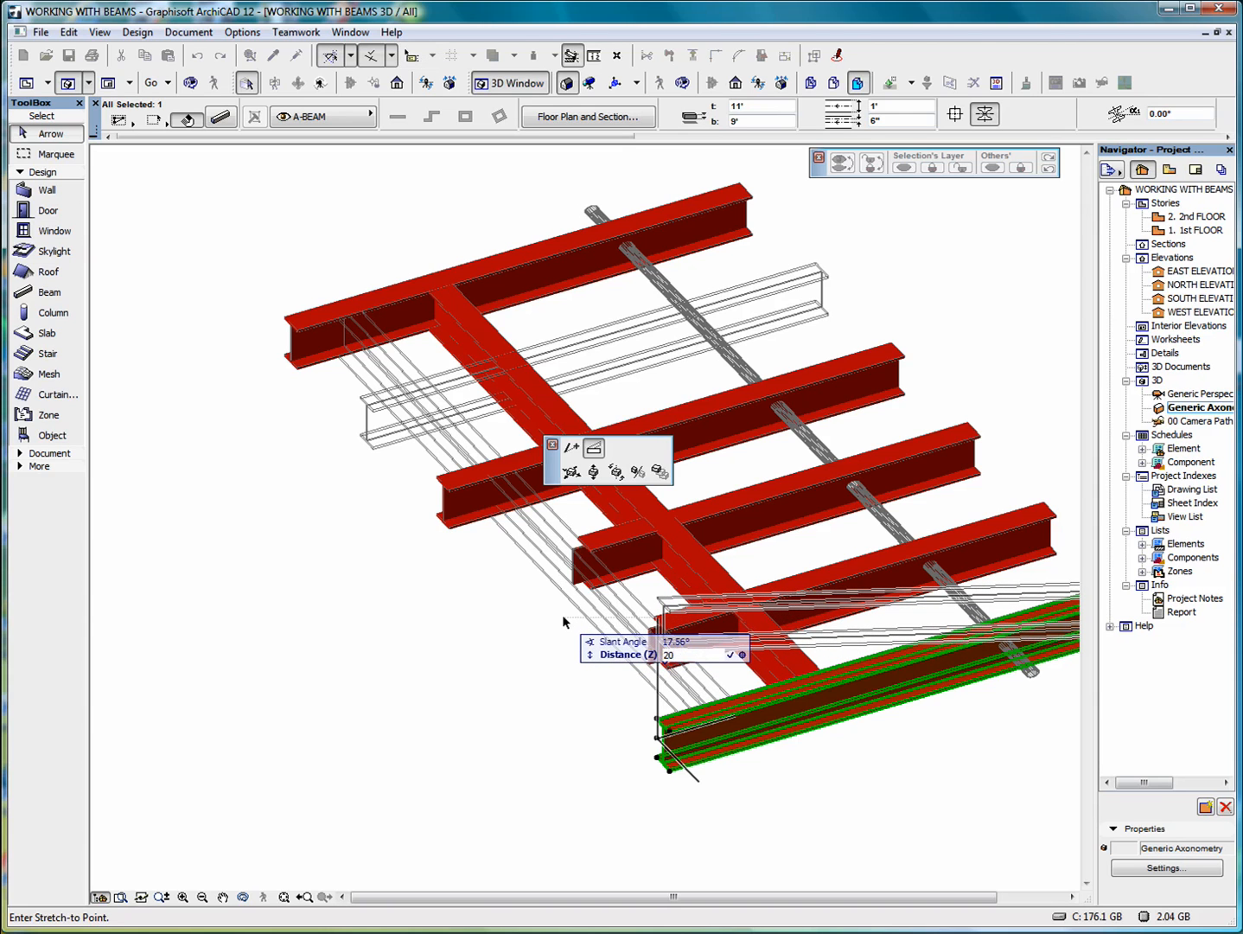
{"action": "key", "text": "Return"}
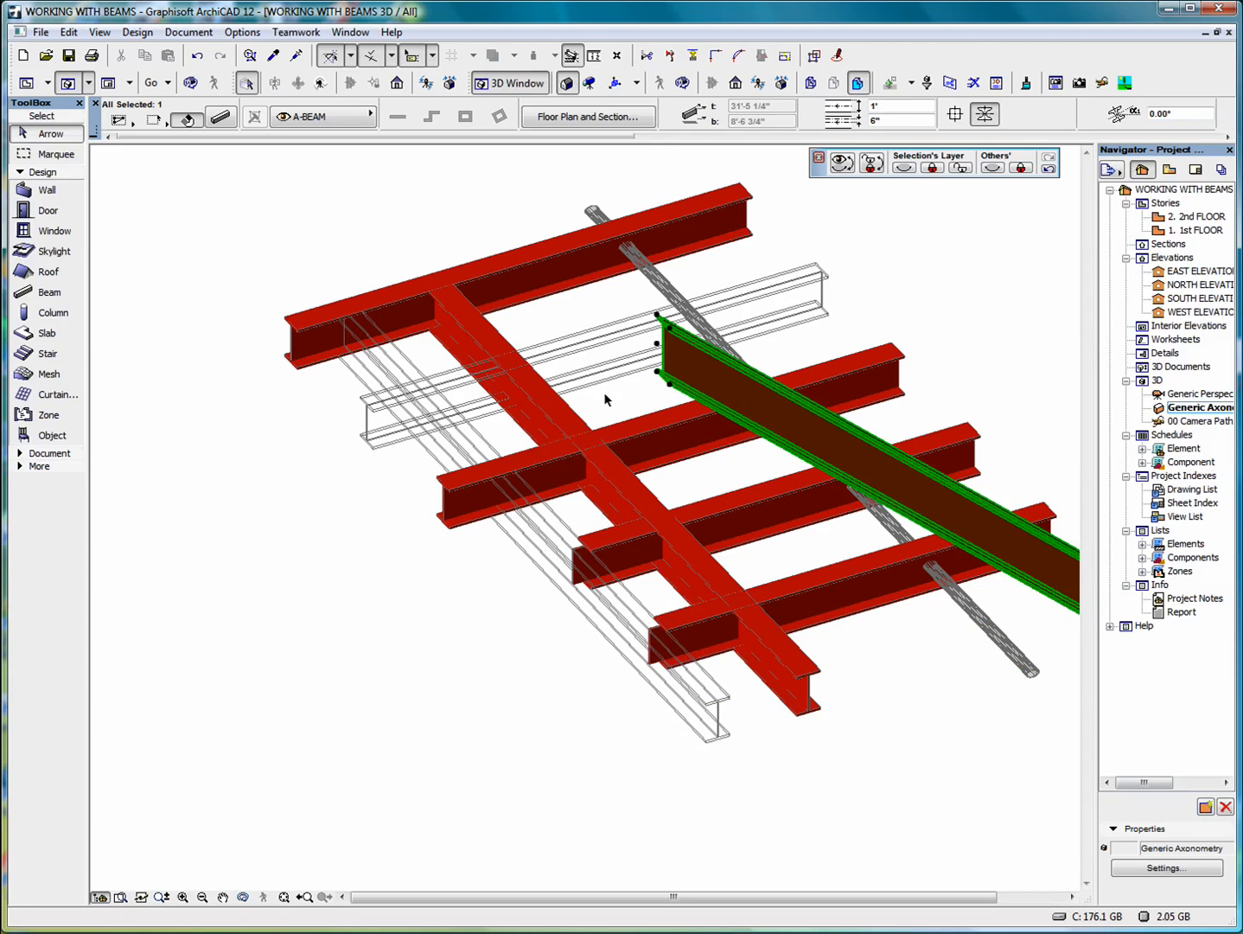
Try stretching the inclined beam along its slope from the raised end, first lengthening it and then shortening it.
{"action": "scroll", "coordinate": [523, 340], "scroll_direction": "down", "scroll_amount": 2}
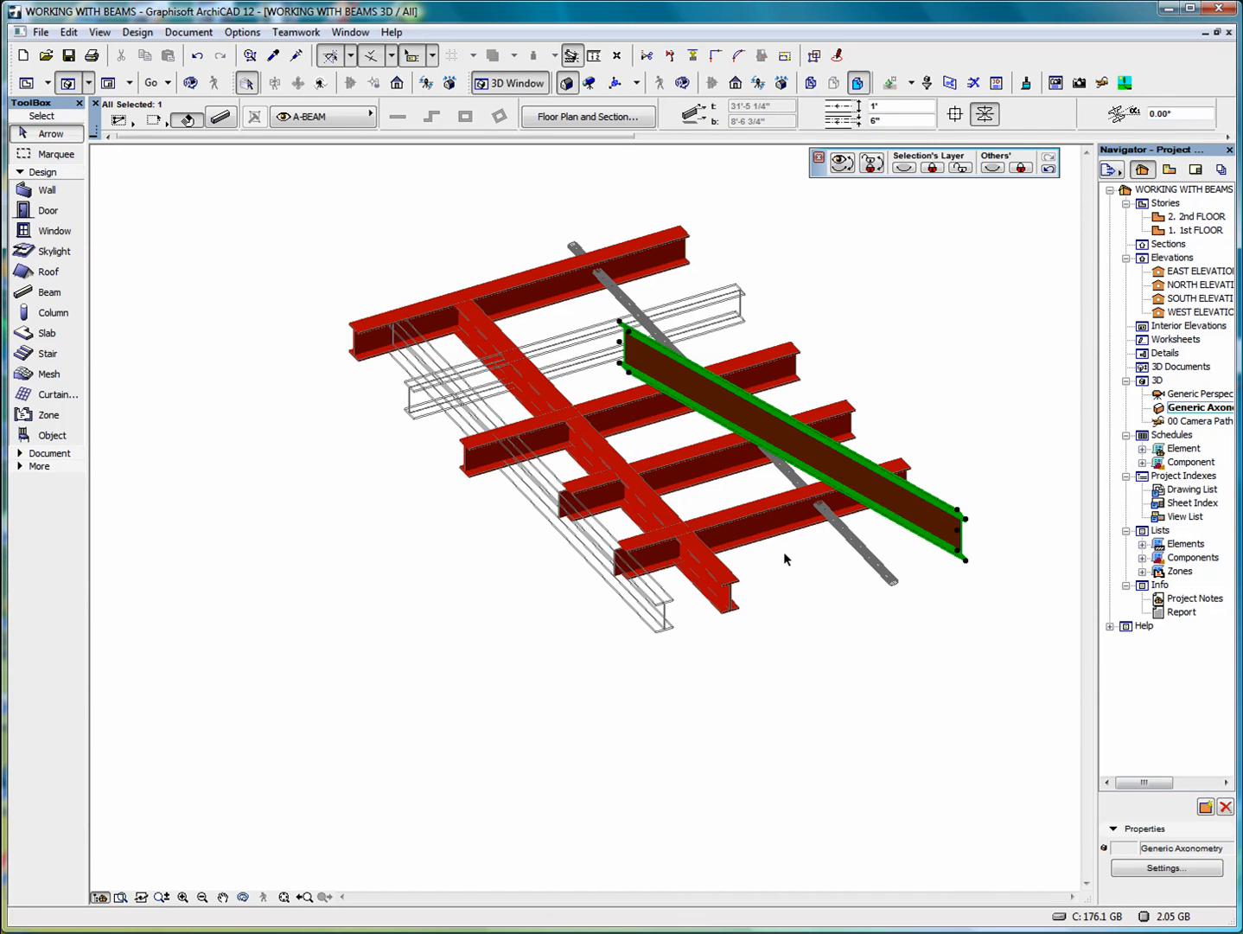
{"action": "left_click", "coordinate": [243, 898]}
{"action": "left_click_drag", "start_coordinate": [335, 589], "coordinate": [381, 547]}
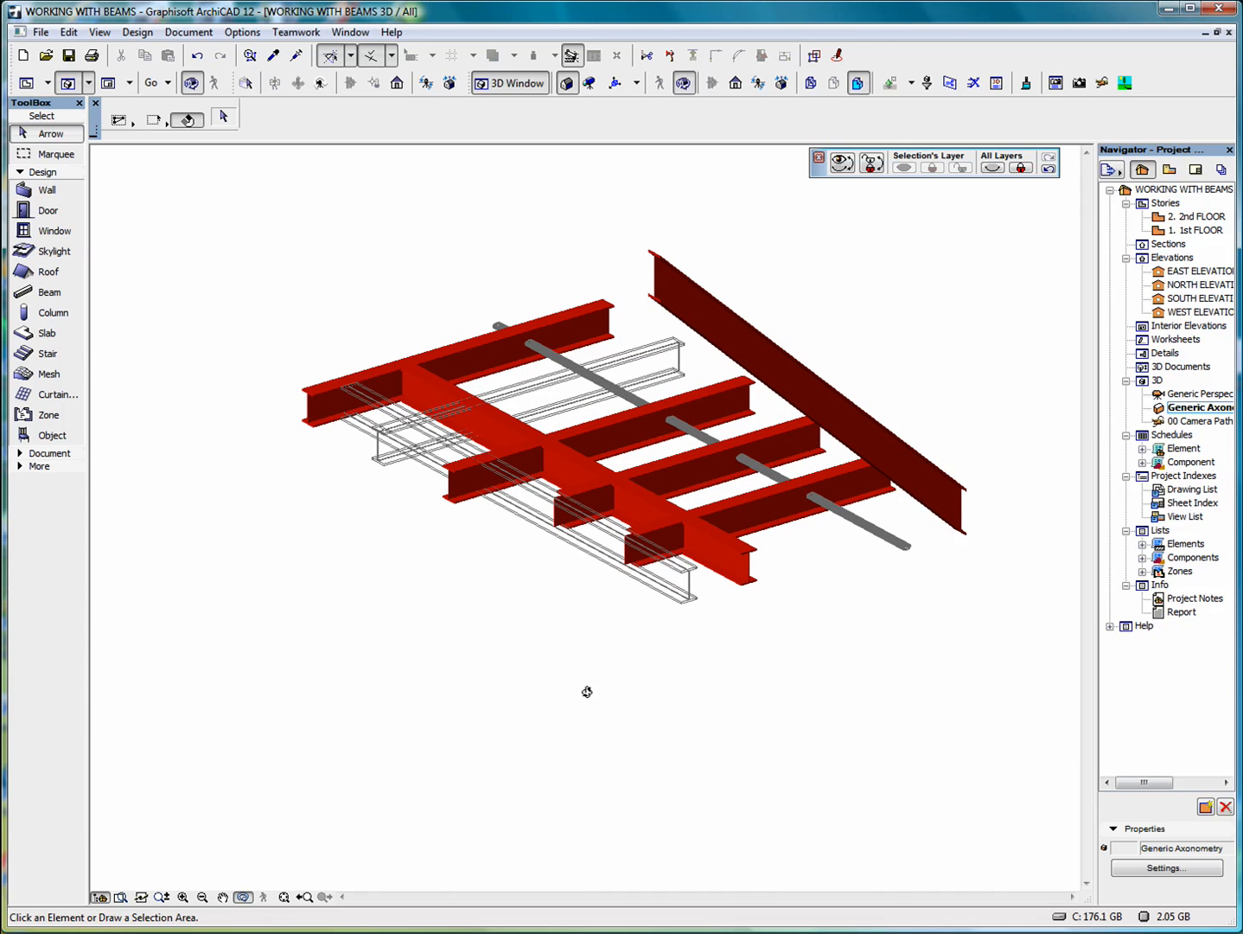
{"action": "left_click", "coordinate": [244, 899]}
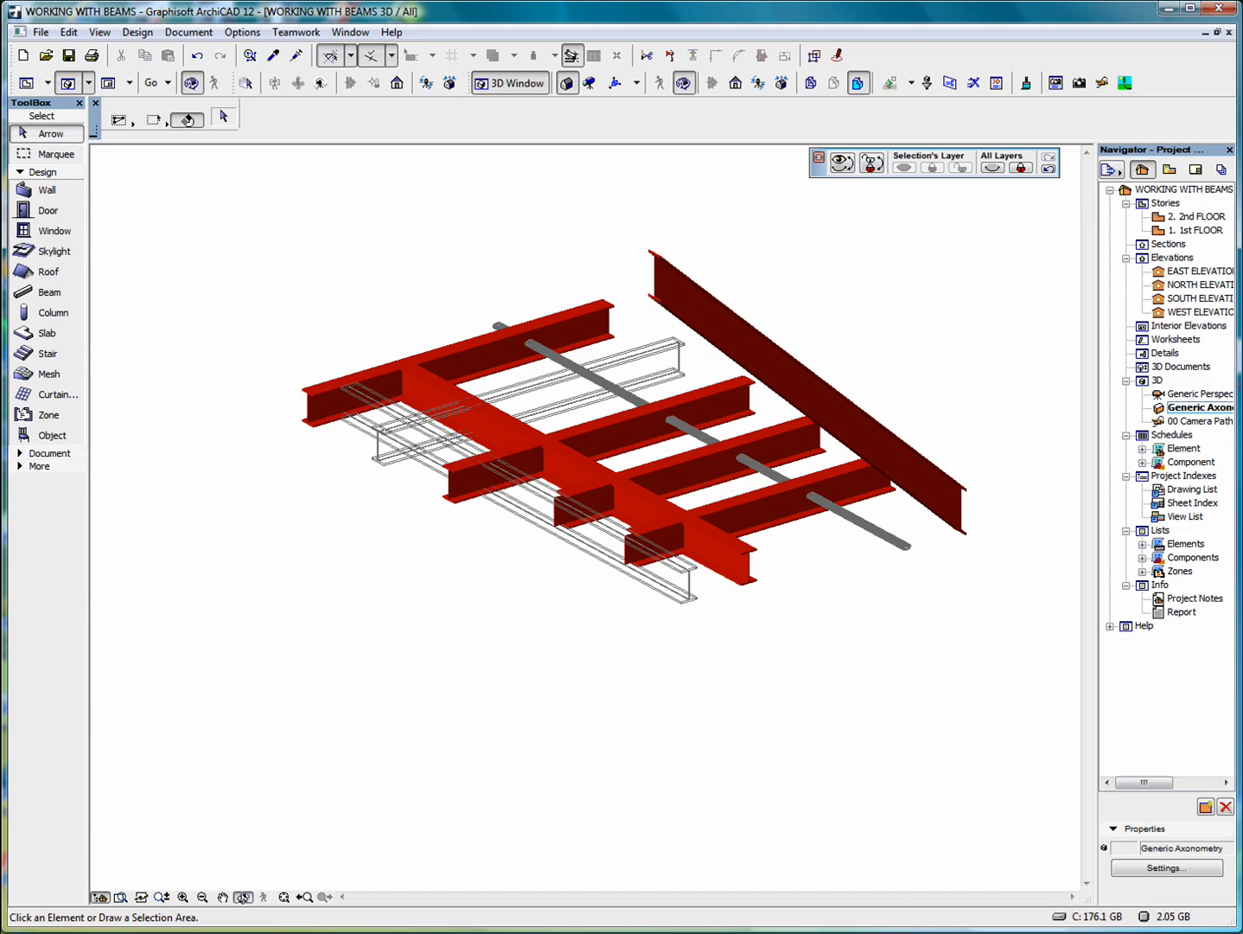
{"action": "left_click", "coordinate": [662, 259]}
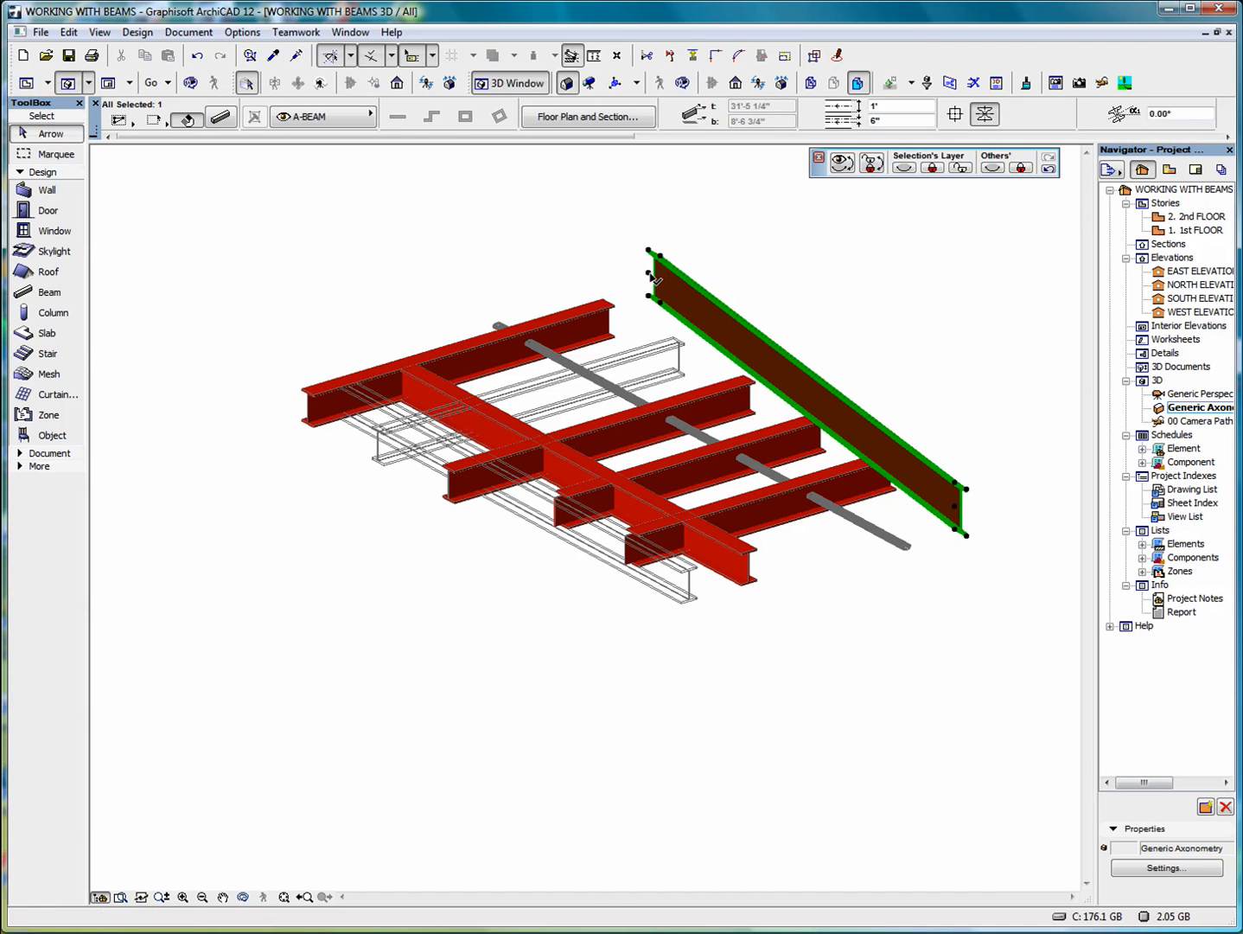
{"action": "left_click", "coordinate": [651, 275]}
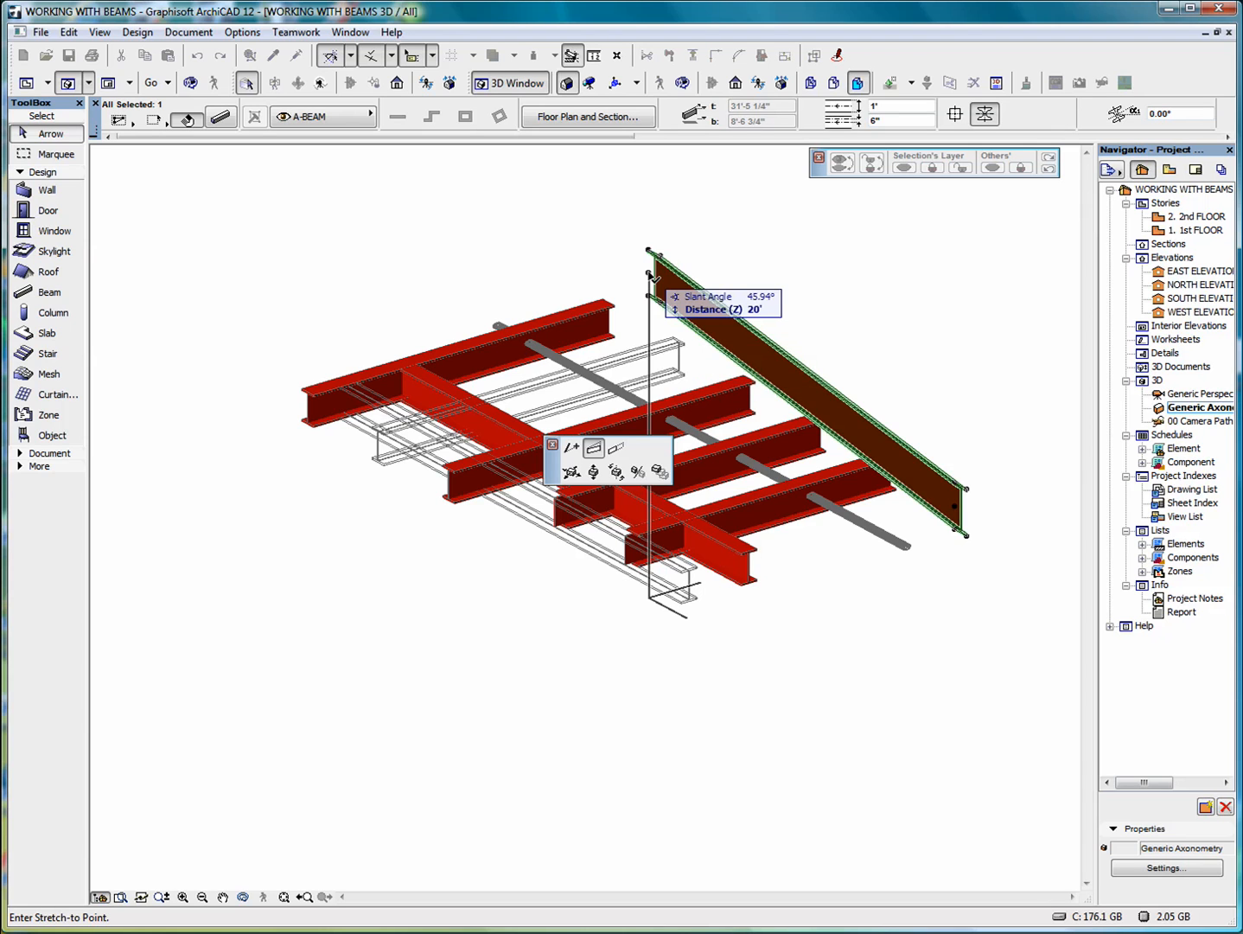
{"action": "left_click", "coordinate": [620, 454]}
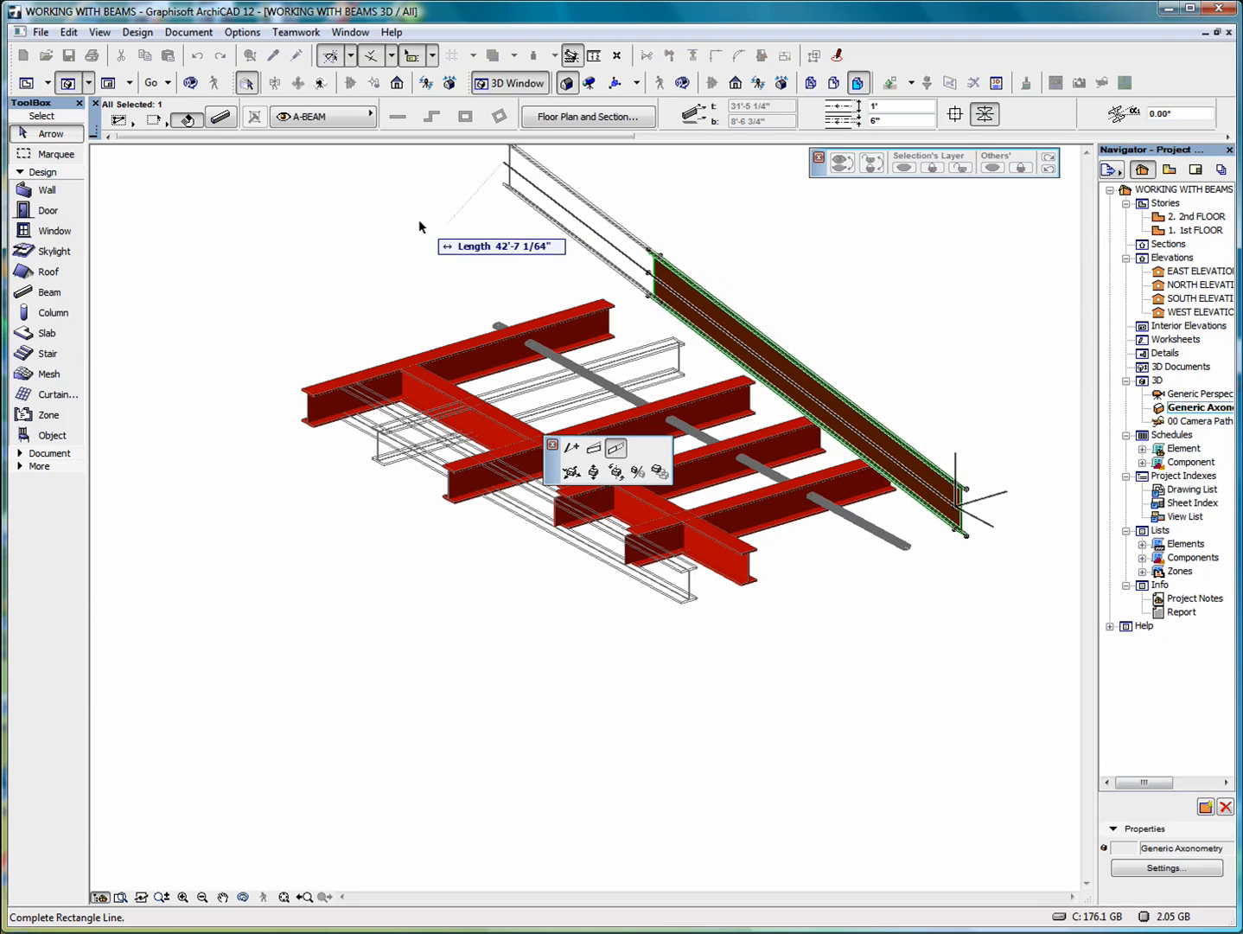
{"action": "left_click", "coordinate": [476, 239]}
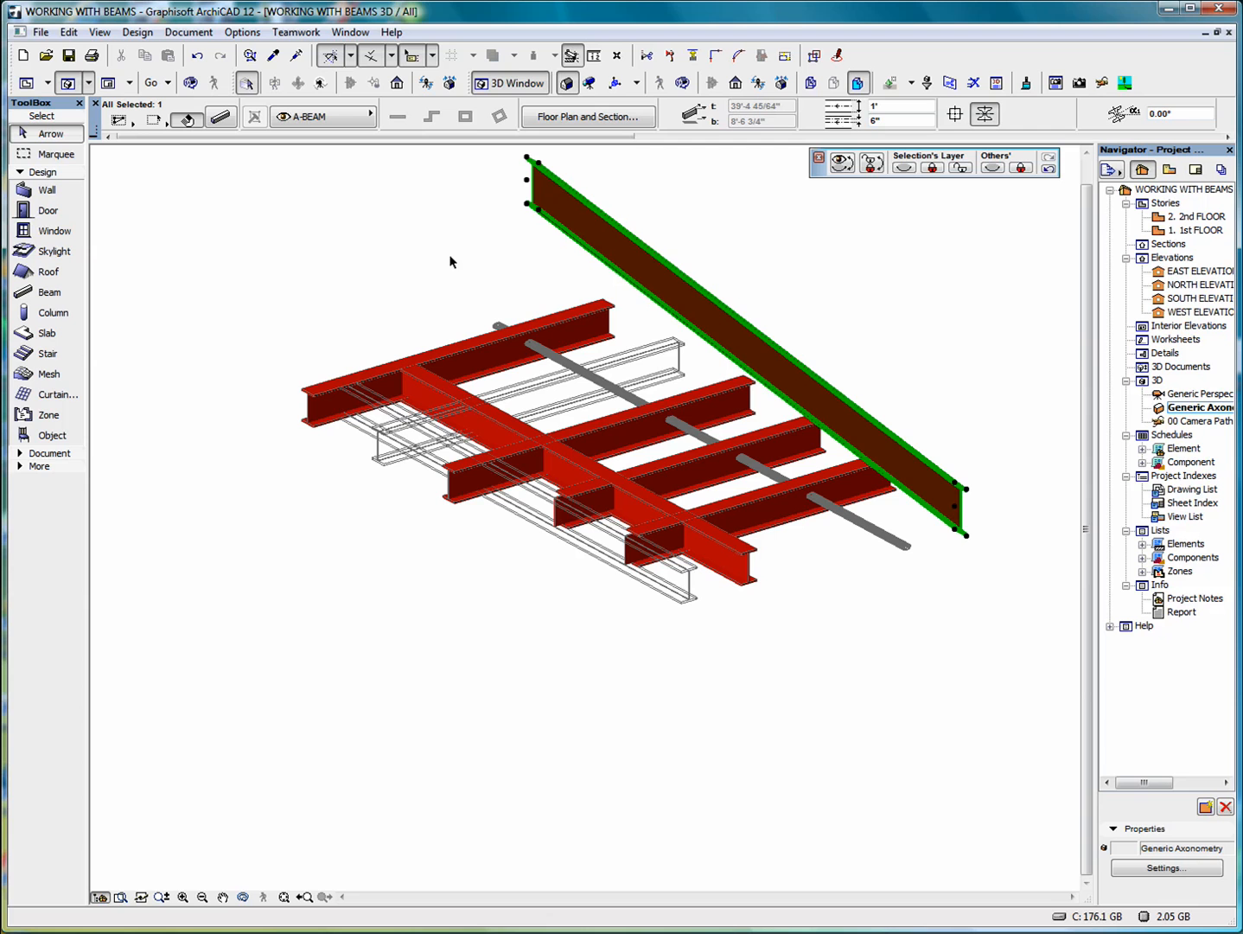
{"action": "left_click", "coordinate": [529, 180]}
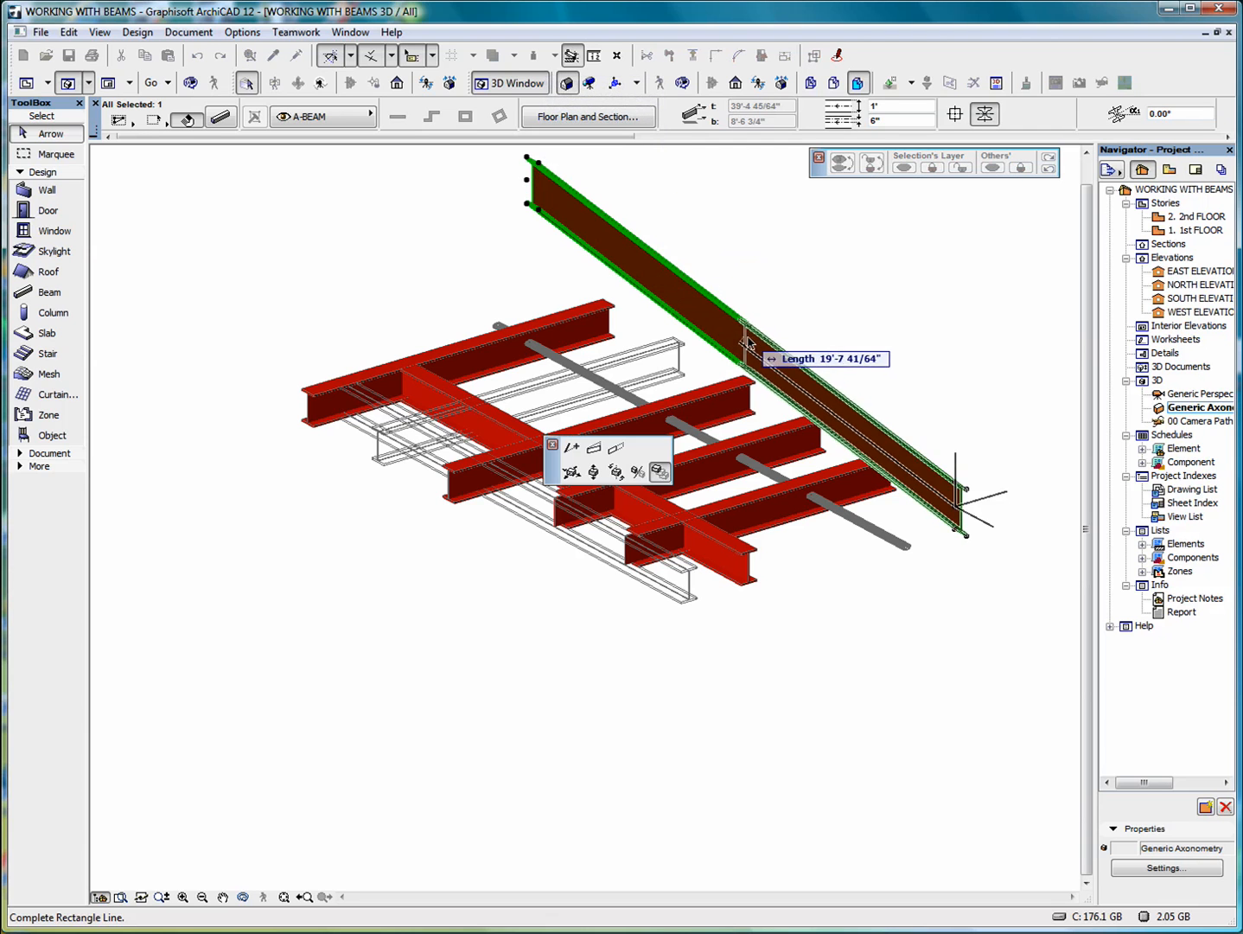
{"action": "left_click", "coordinate": [815, 365]}
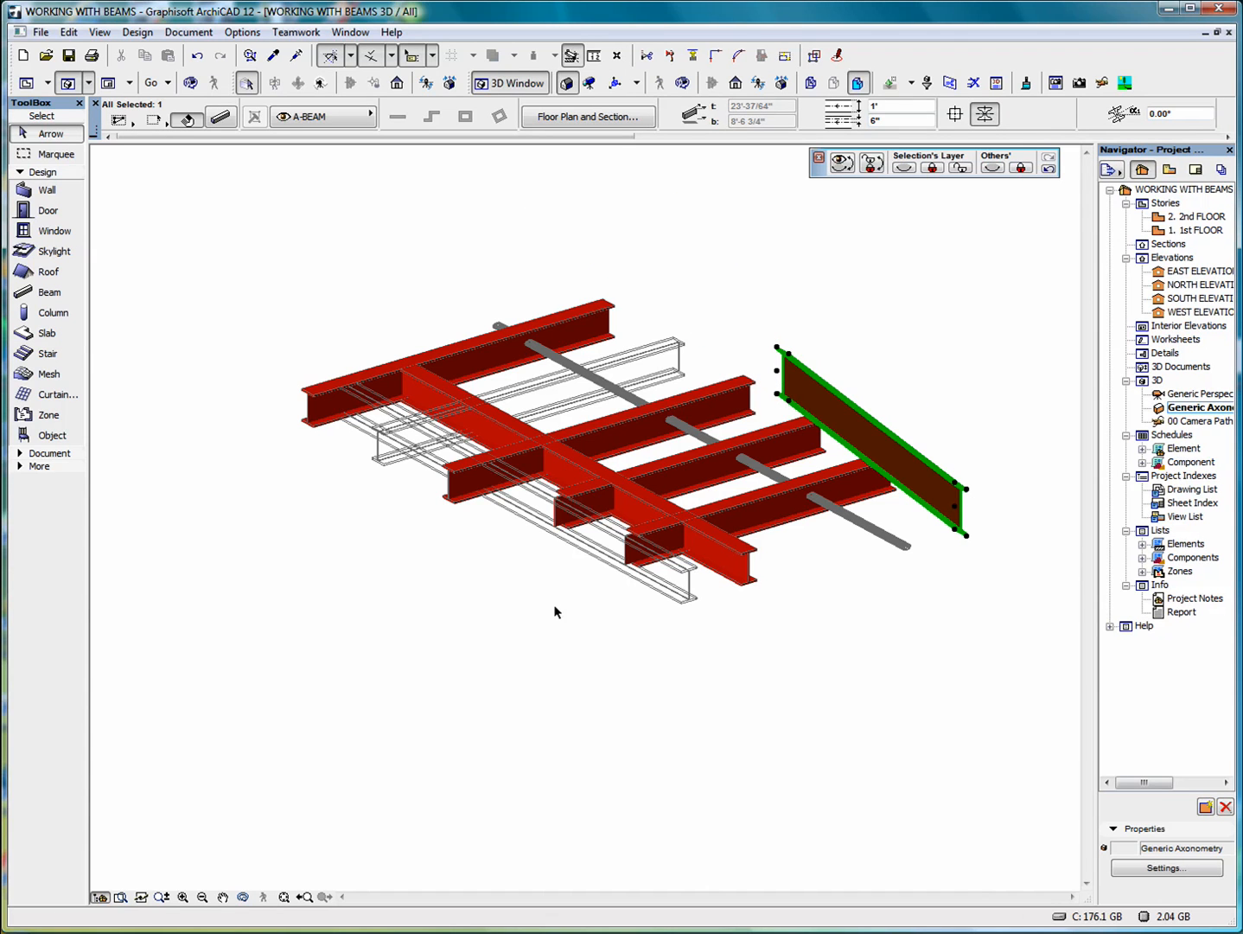
Undo the length changes and the inclination of the frontmost beam.
{"action": "left_click", "coordinate": [243, 897]}
{"action": "left_click_drag", "start_coordinate": [383, 591], "coordinate": [498, 643]}
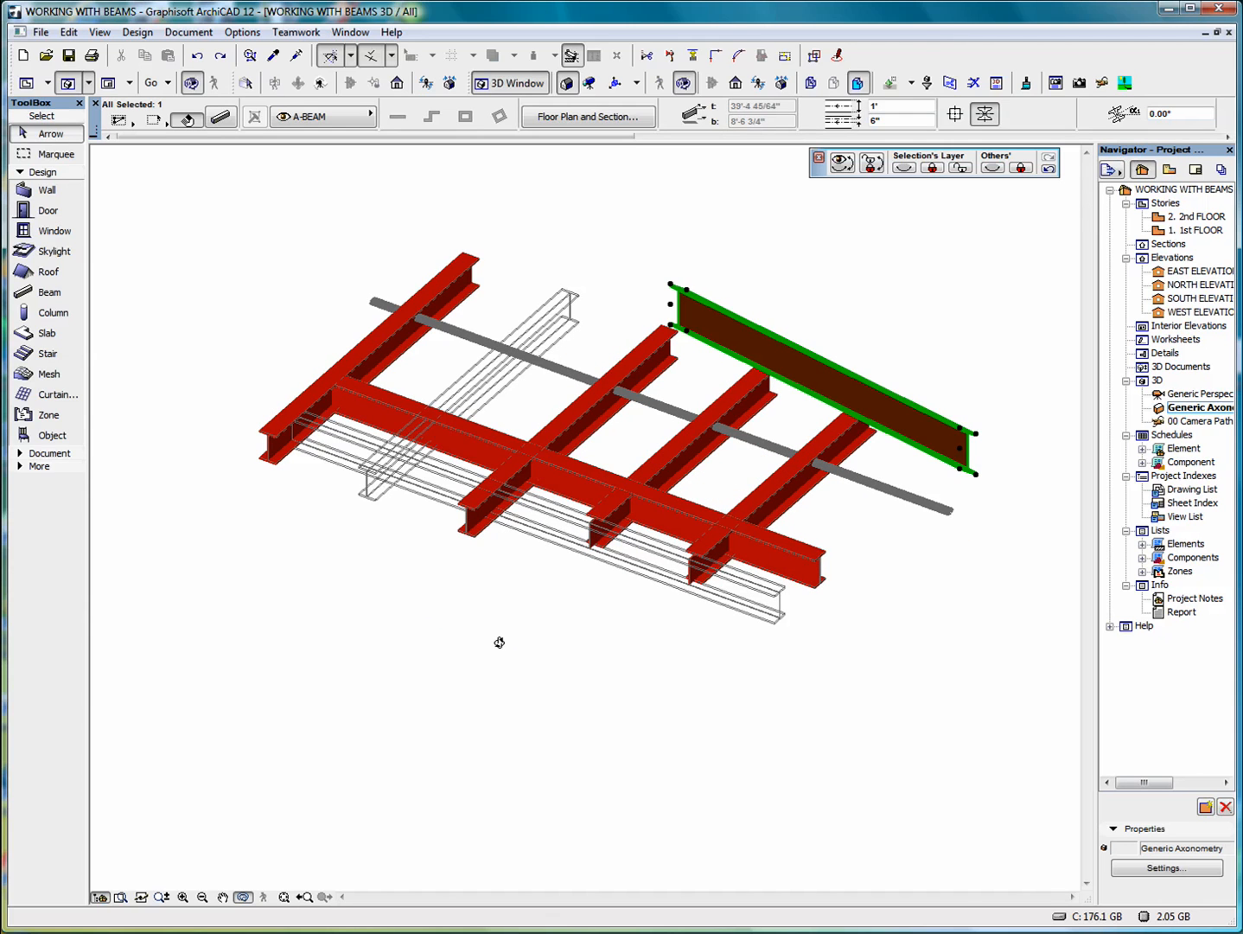
{"action": "key", "text": "ctrl+z"}
{"action": "key", "text": "ctrl+z"}
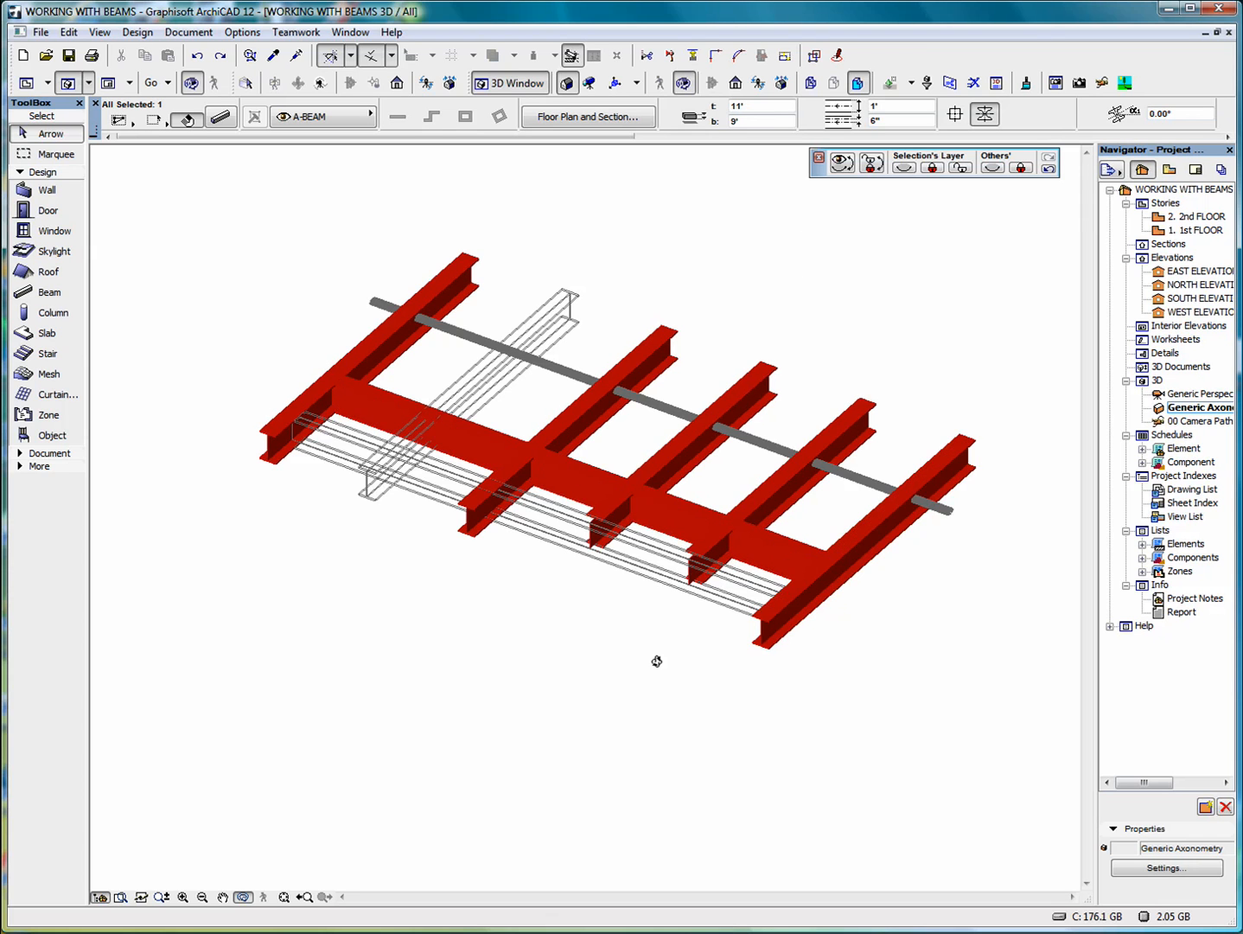
Open the selection settings of the second beam from the front in the 3D view.
{"action": "left_click_drag", "start_coordinate": [563, 720], "coordinate": [524, 675]}
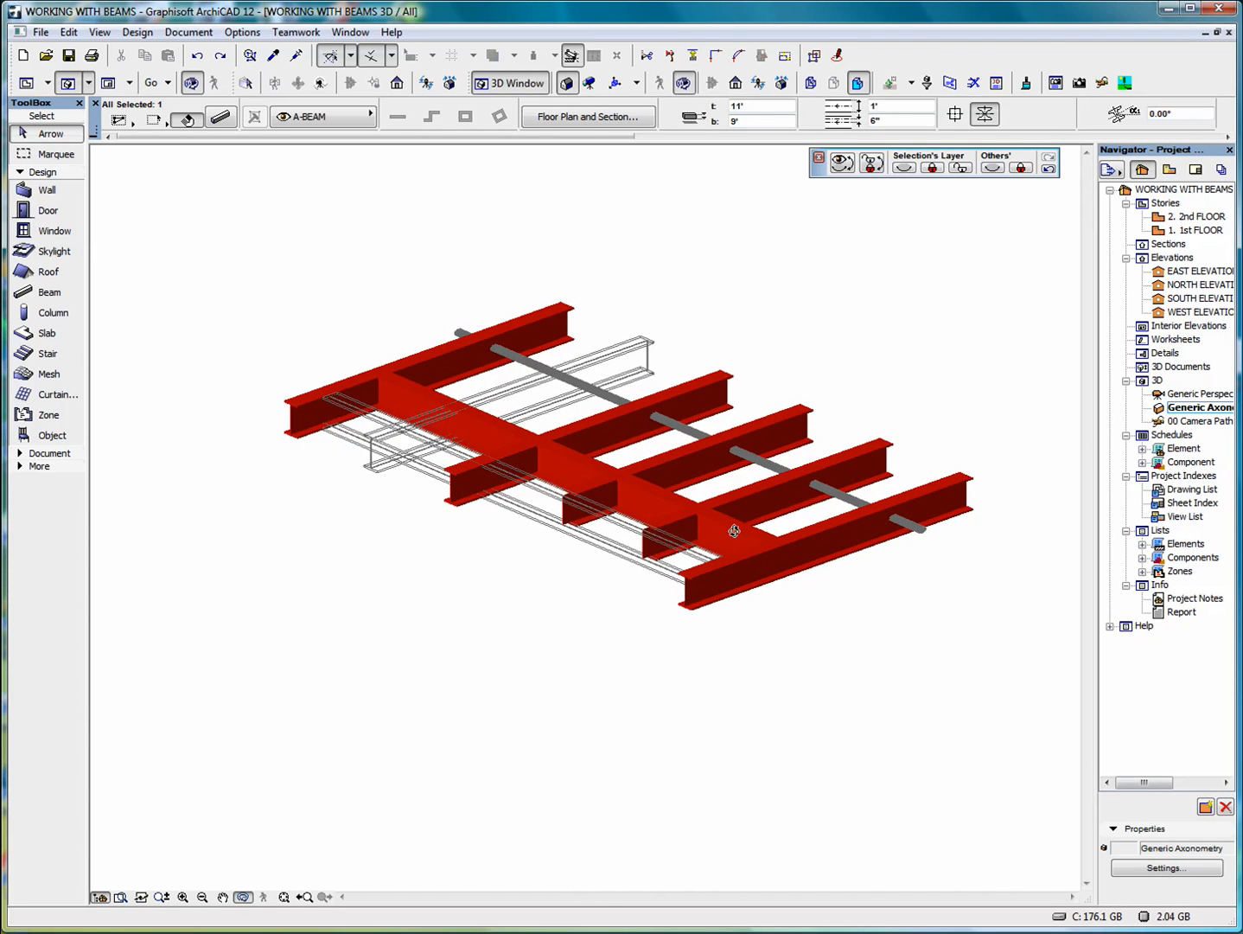
{"action": "scroll", "coordinate": [571, 386], "scroll_direction": "up", "scroll_amount": 3}
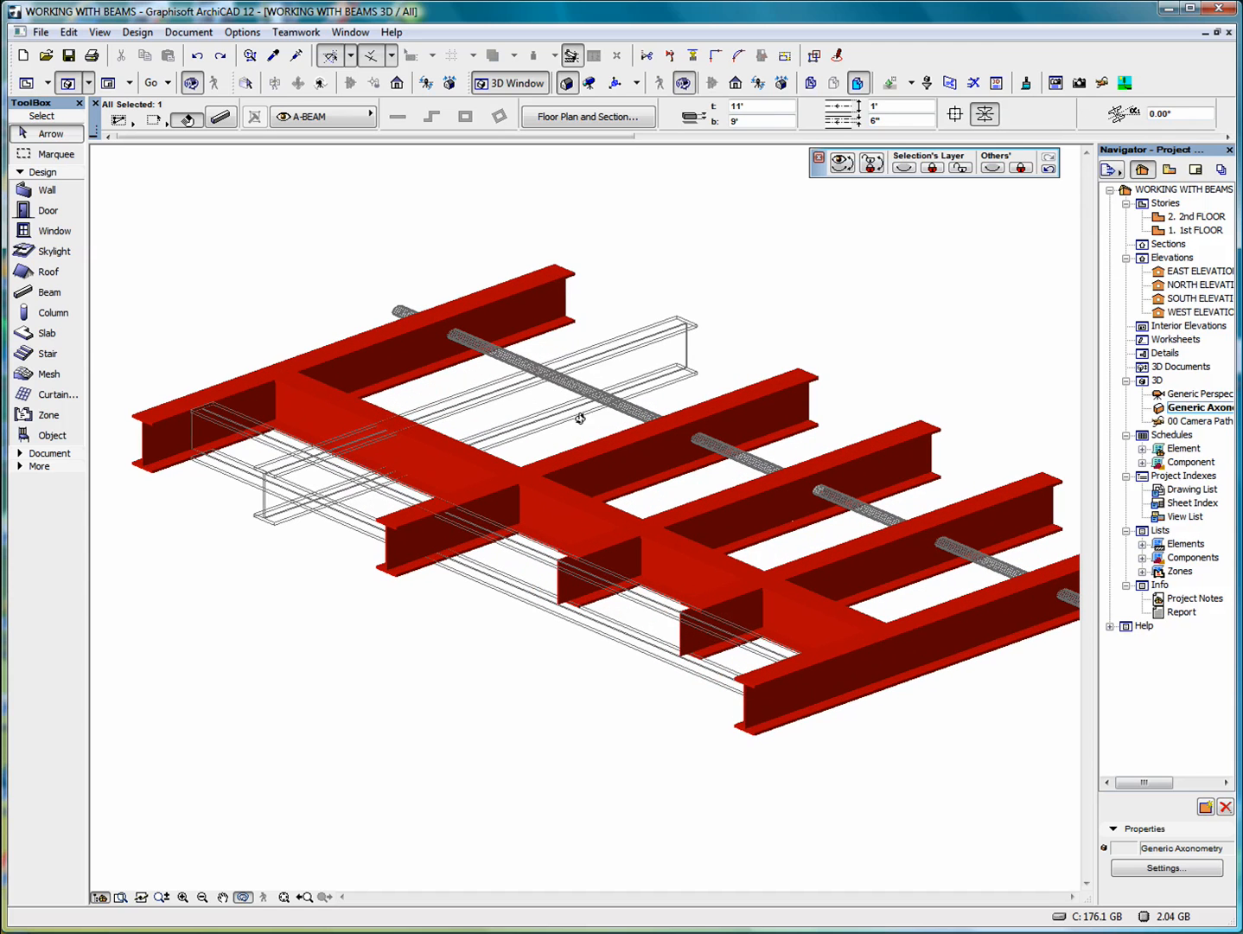
{"action": "left_click_drag", "start_coordinate": [801, 691], "coordinate": [667, 672]}
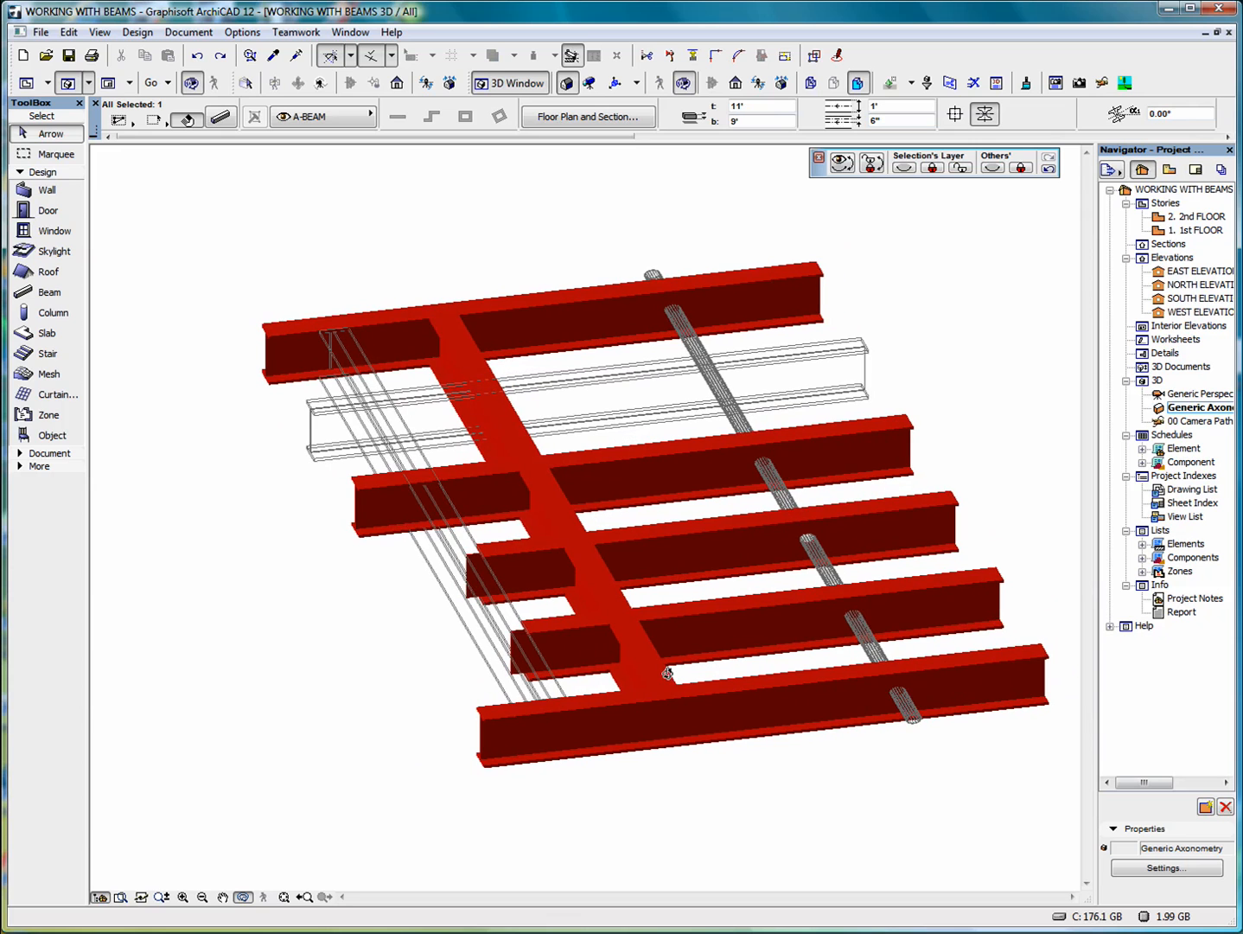
{"action": "left_click", "coordinate": [244, 897]}
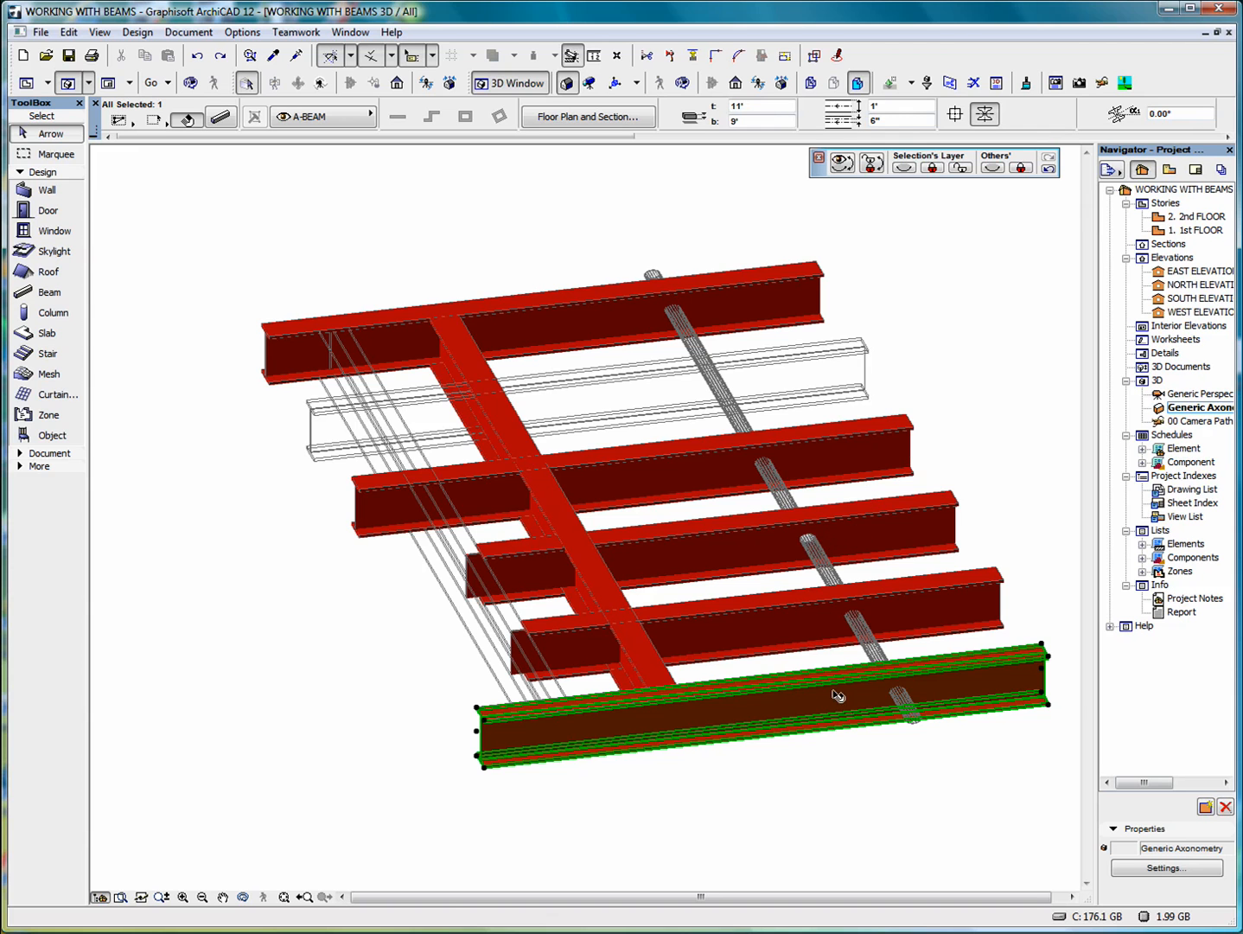
{"action": "scroll", "coordinate": [858, 721], "scroll_direction": "up", "scroll_amount": 2}
{"action": "scroll", "coordinate": [859, 720], "scroll_direction": "up", "scroll_amount": 2}
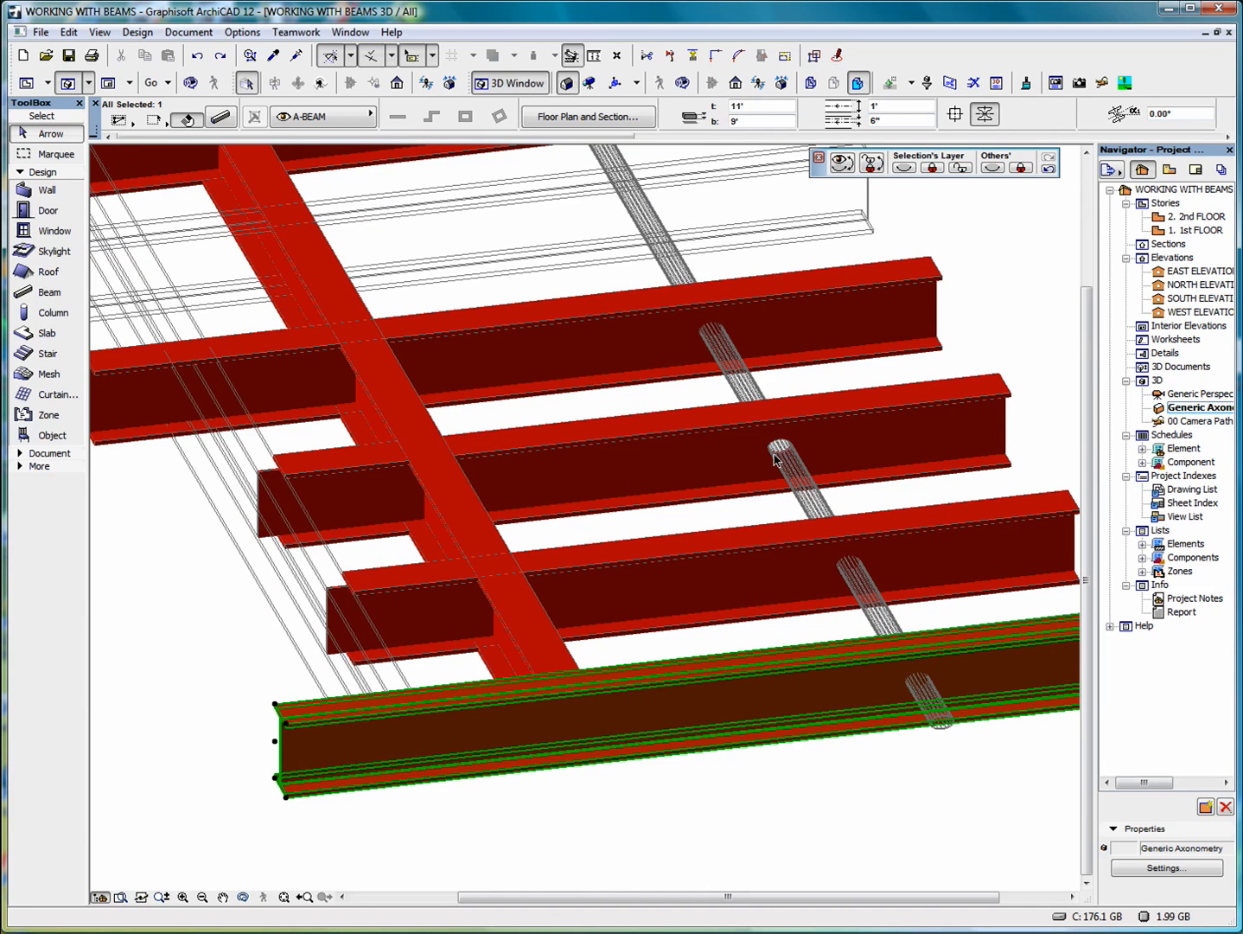
{"action": "left_click", "coordinate": [884, 535]}
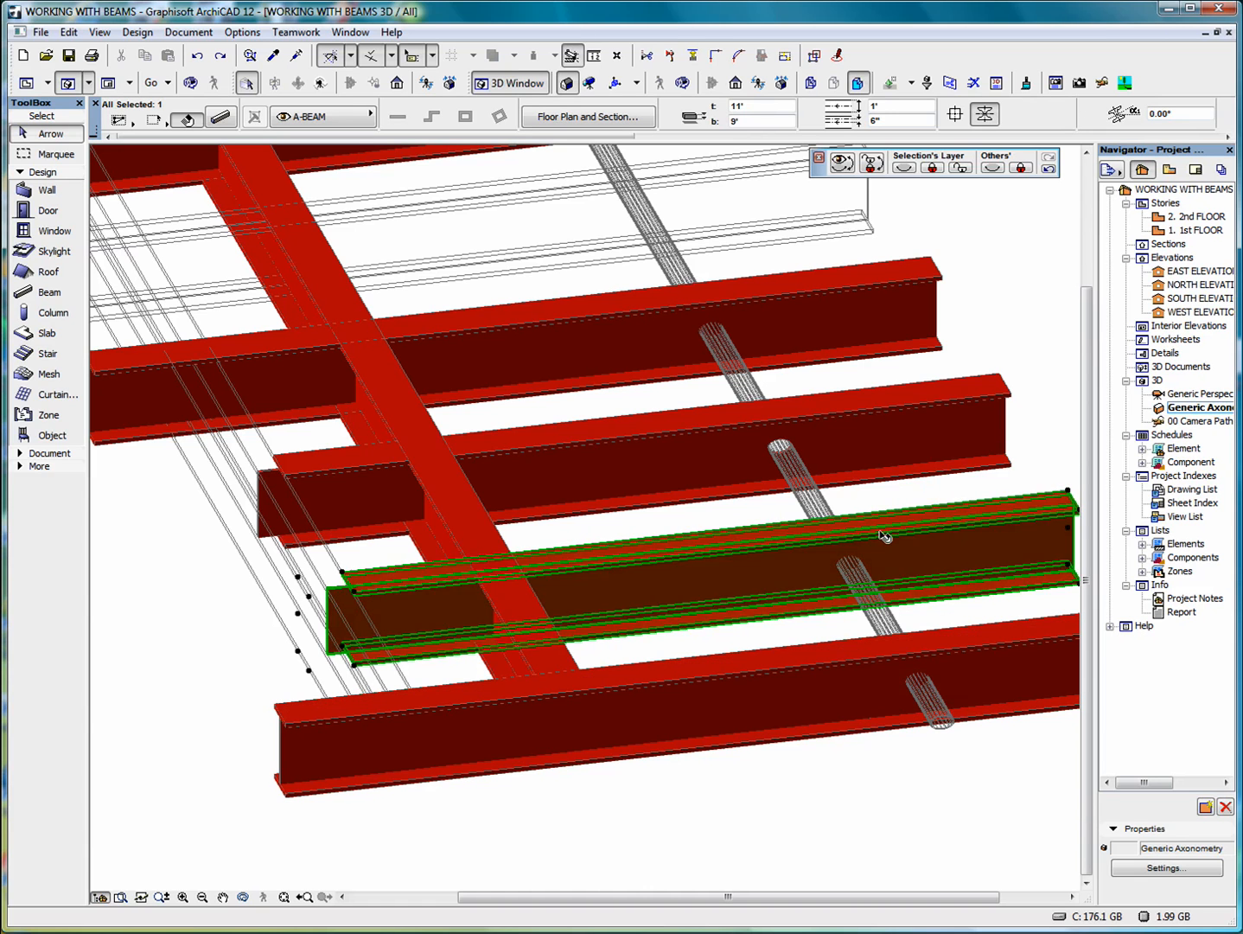
{"action": "right_click", "coordinate": [970, 215]}
{"action": "left_click", "coordinate": [1013, 231]}
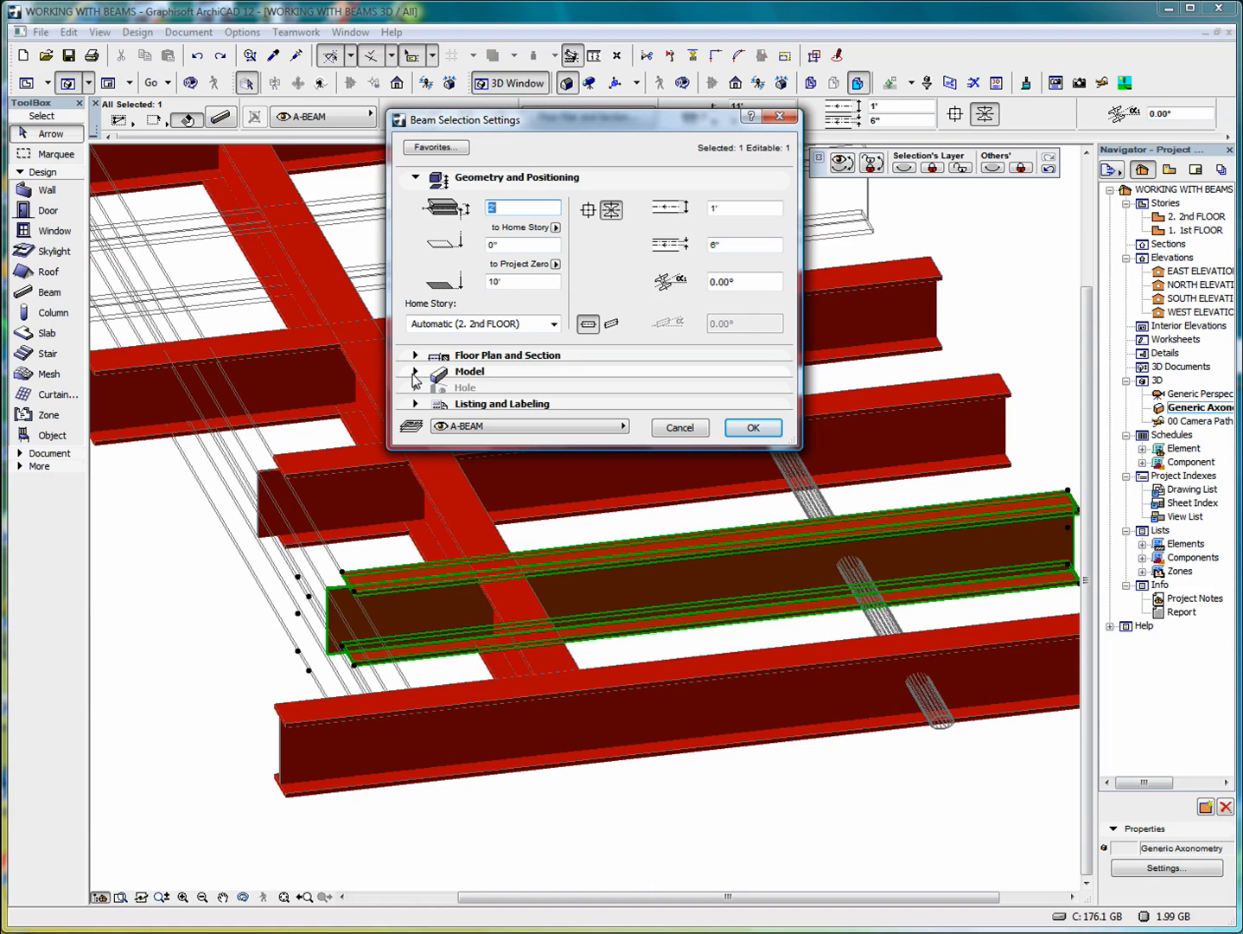
Check the second beam's priority in its floor plan and section settings, and accept the settings unchanged.
{"action": "left_click", "coordinate": [416, 373]}
{"action": "left_click", "coordinate": [416, 373]}
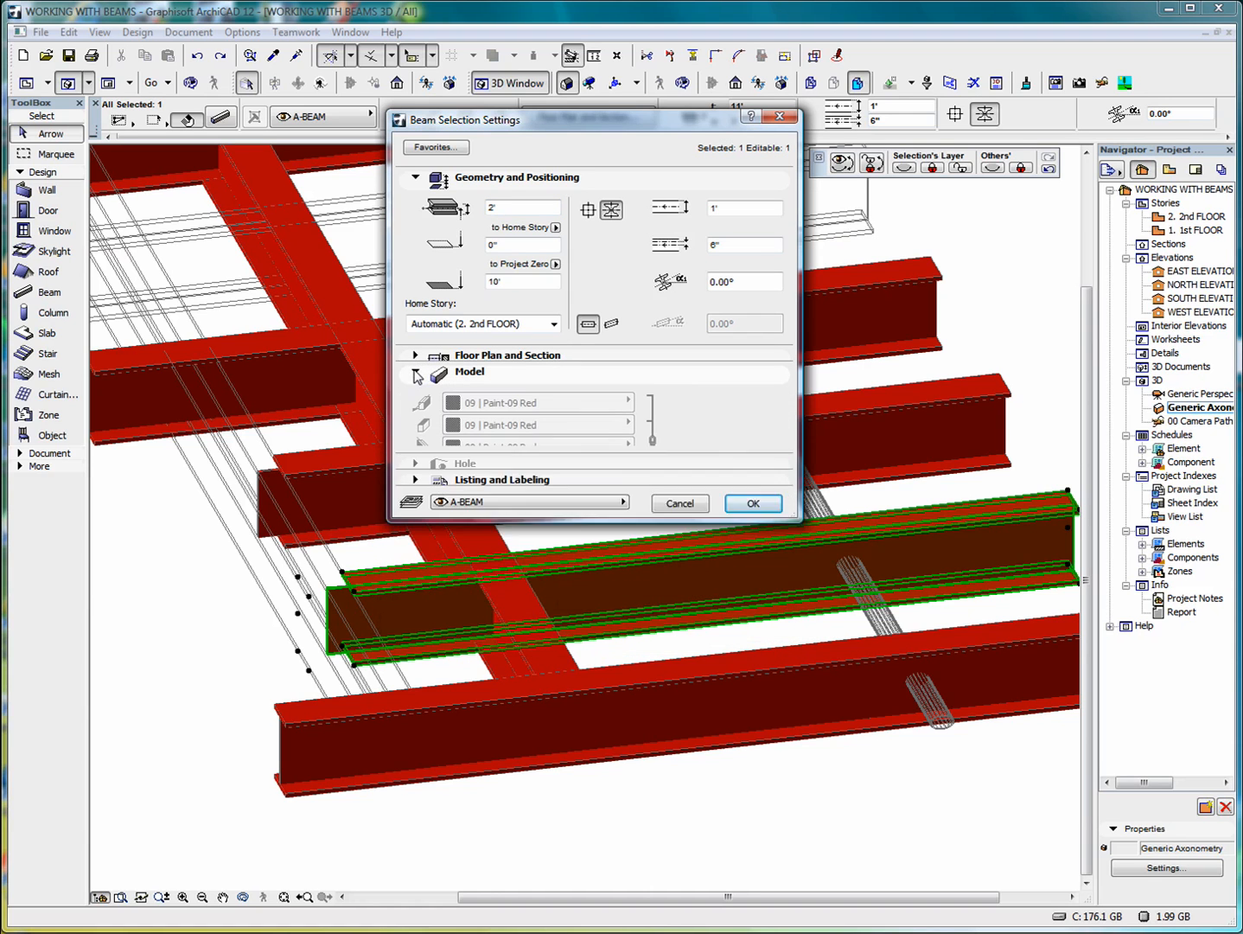
{"action": "left_click", "coordinate": [415, 356]}
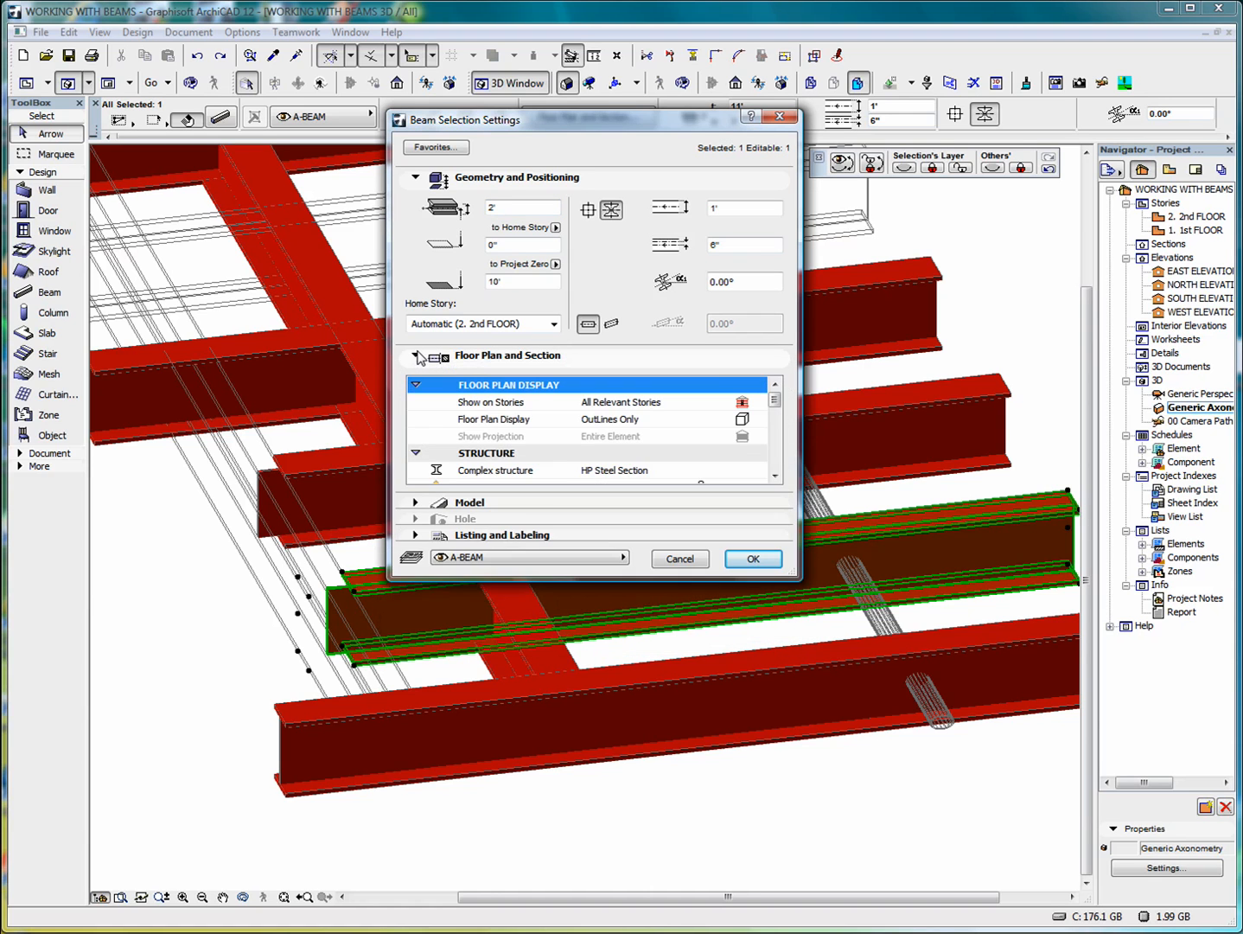
{"action": "left_click", "coordinate": [774, 476]}
{"action": "left_click", "coordinate": [774, 477]}
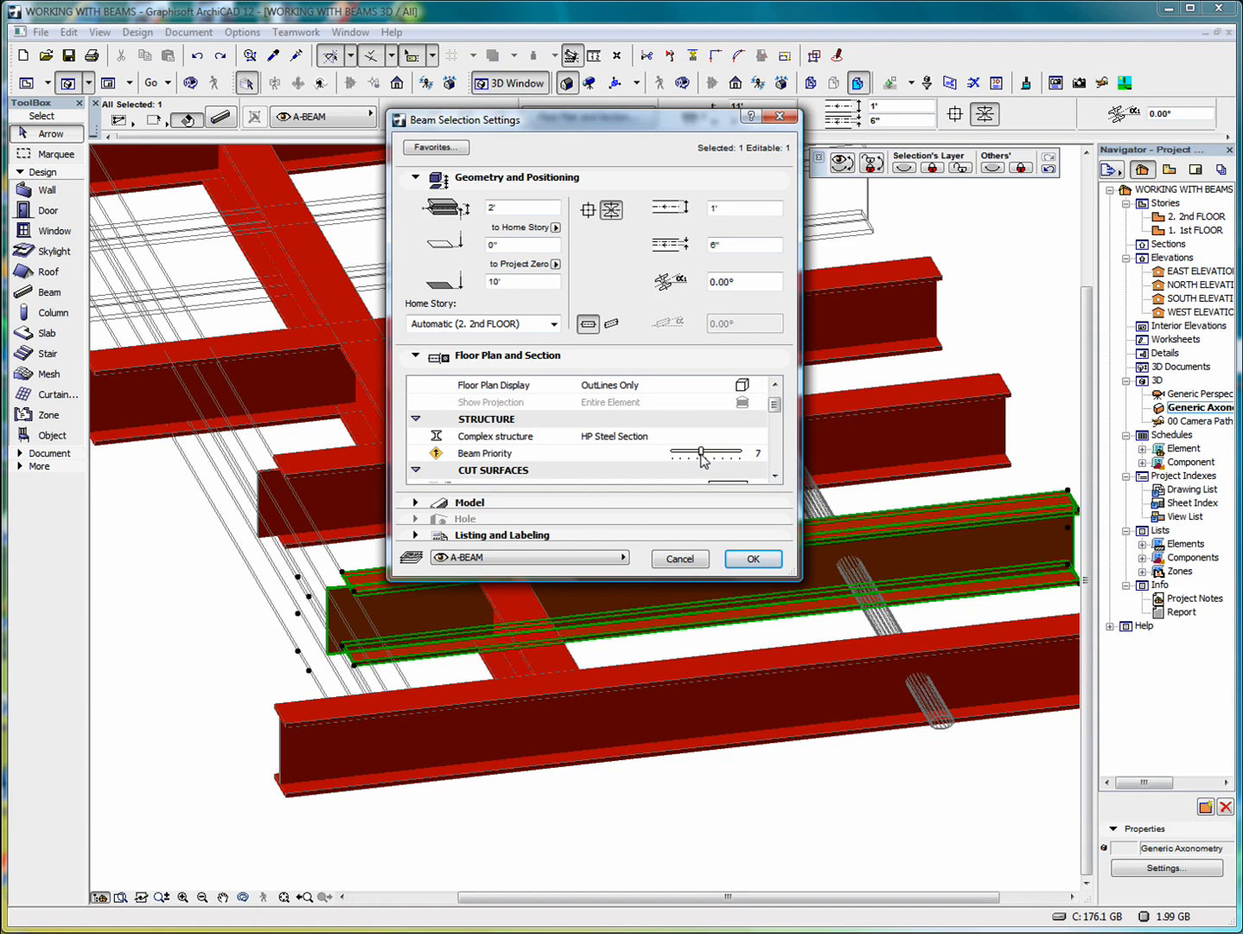
{"action": "left_click", "coordinate": [751, 562]}
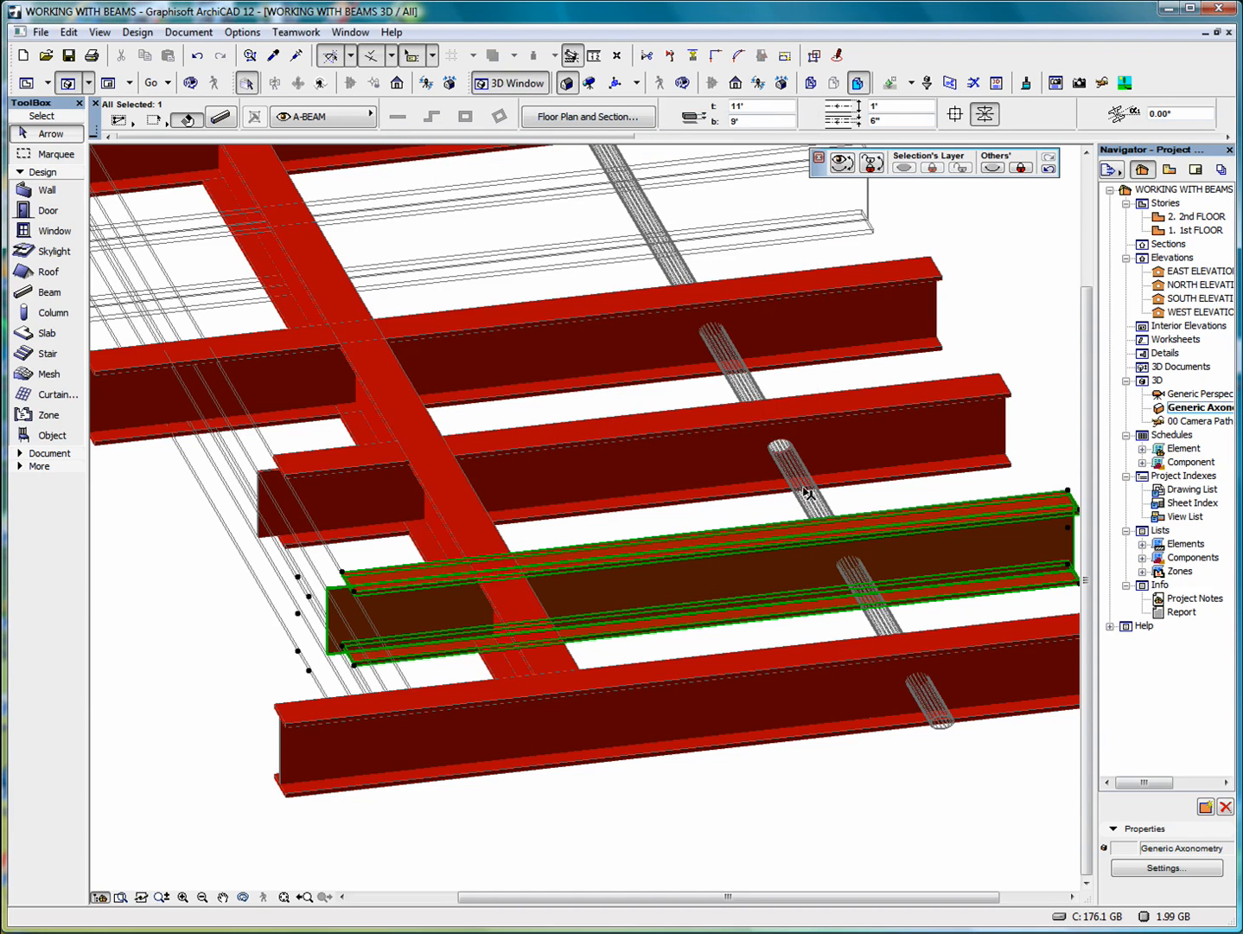
Check the beam priority in the selection settings of the grey pipe beam that crosses the red beams.
{"action": "mouse_move", "coordinate": [802, 487]}
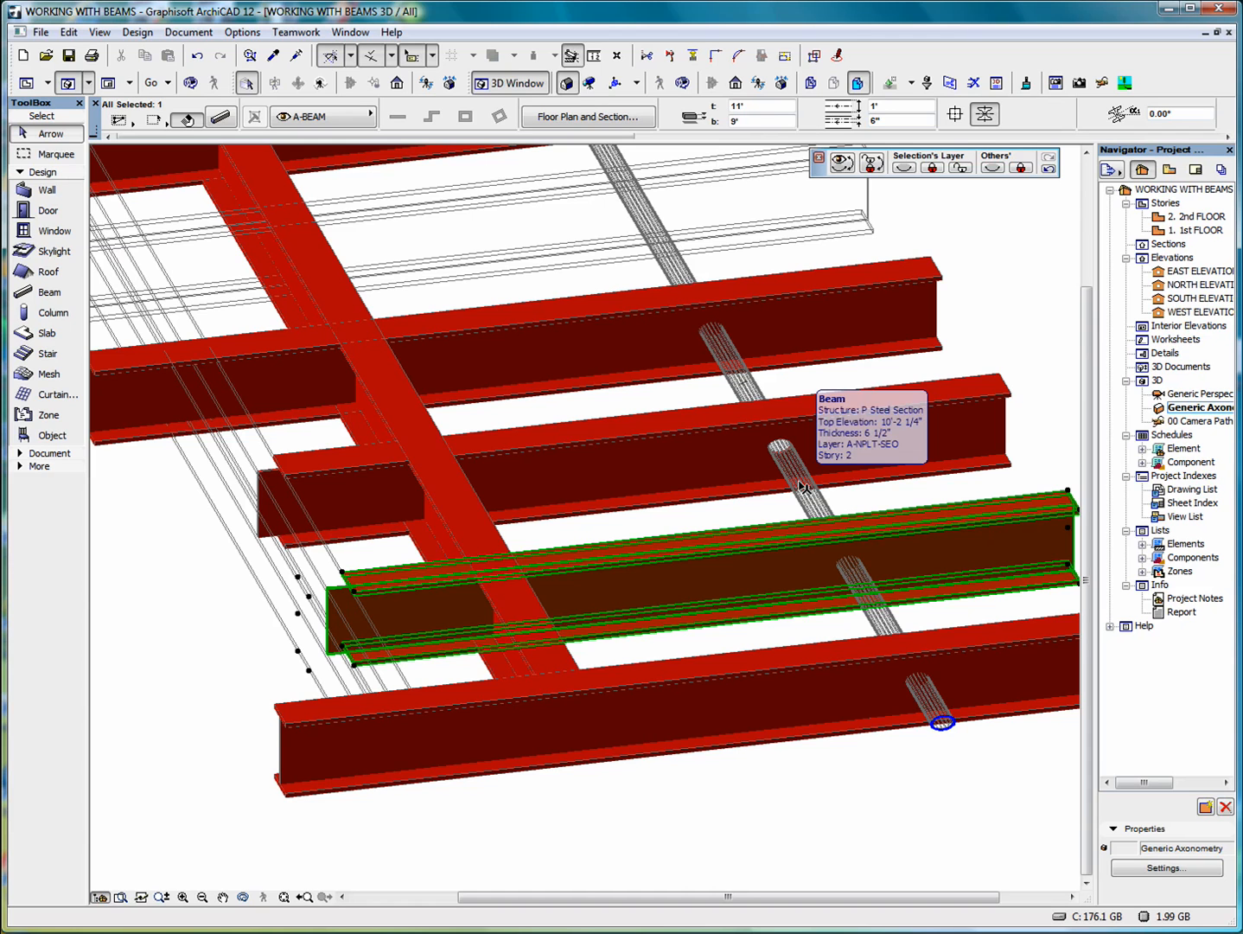
{"action": "left_click", "coordinate": [802, 487]}
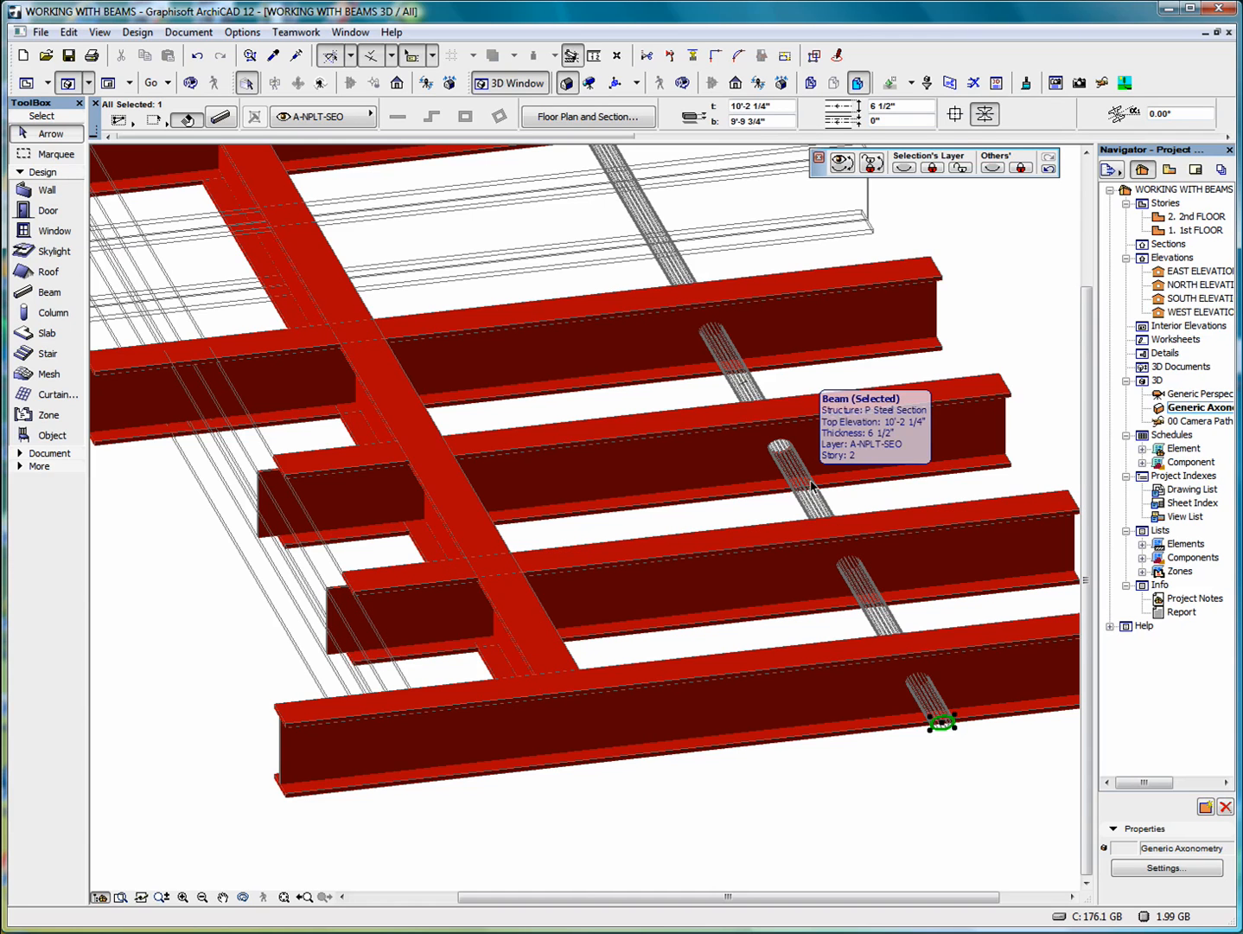
{"action": "right_click", "coordinate": [1004, 261]}
{"action": "left_click", "coordinate": [1057, 278]}
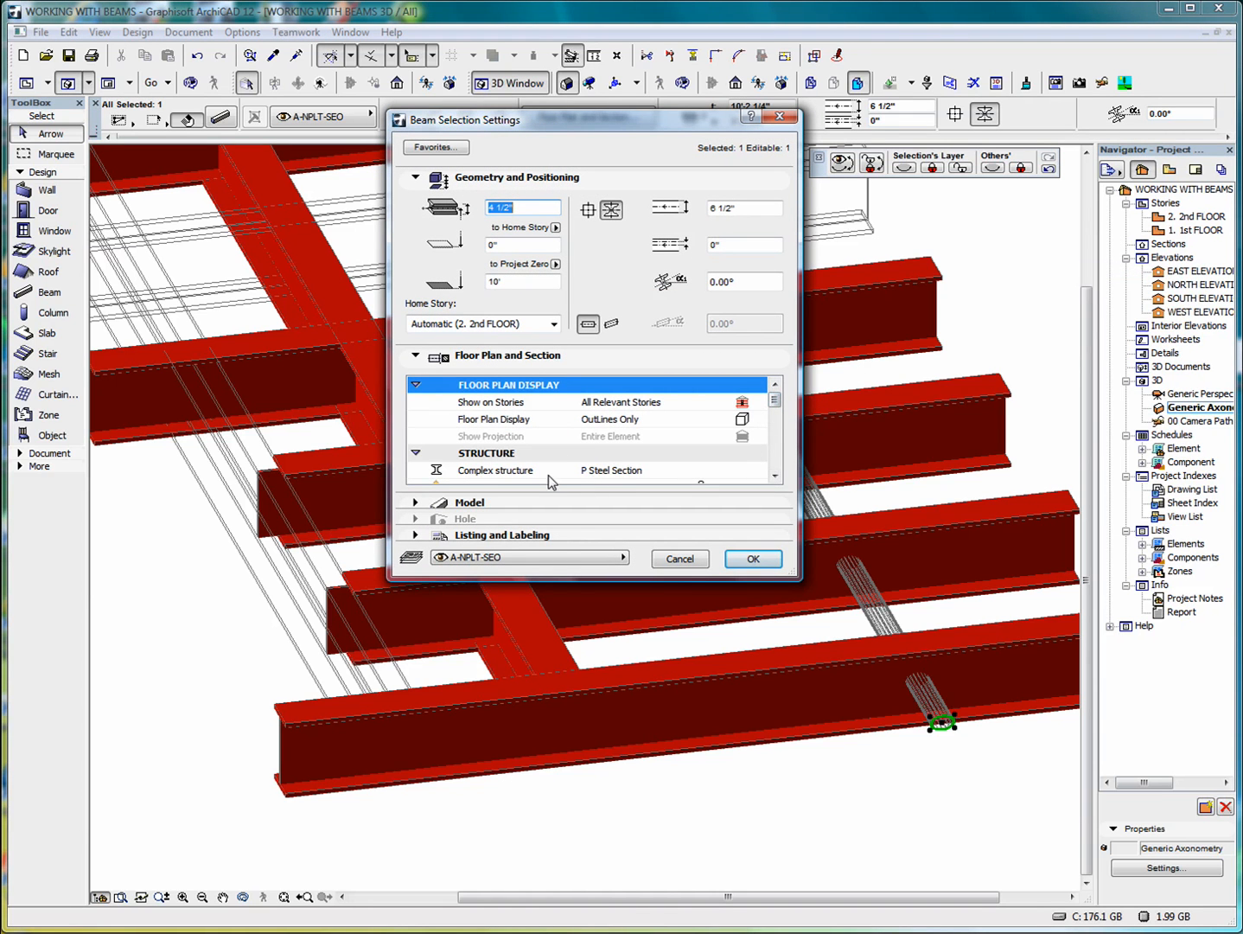
{"action": "left_click", "coordinate": [775, 476]}
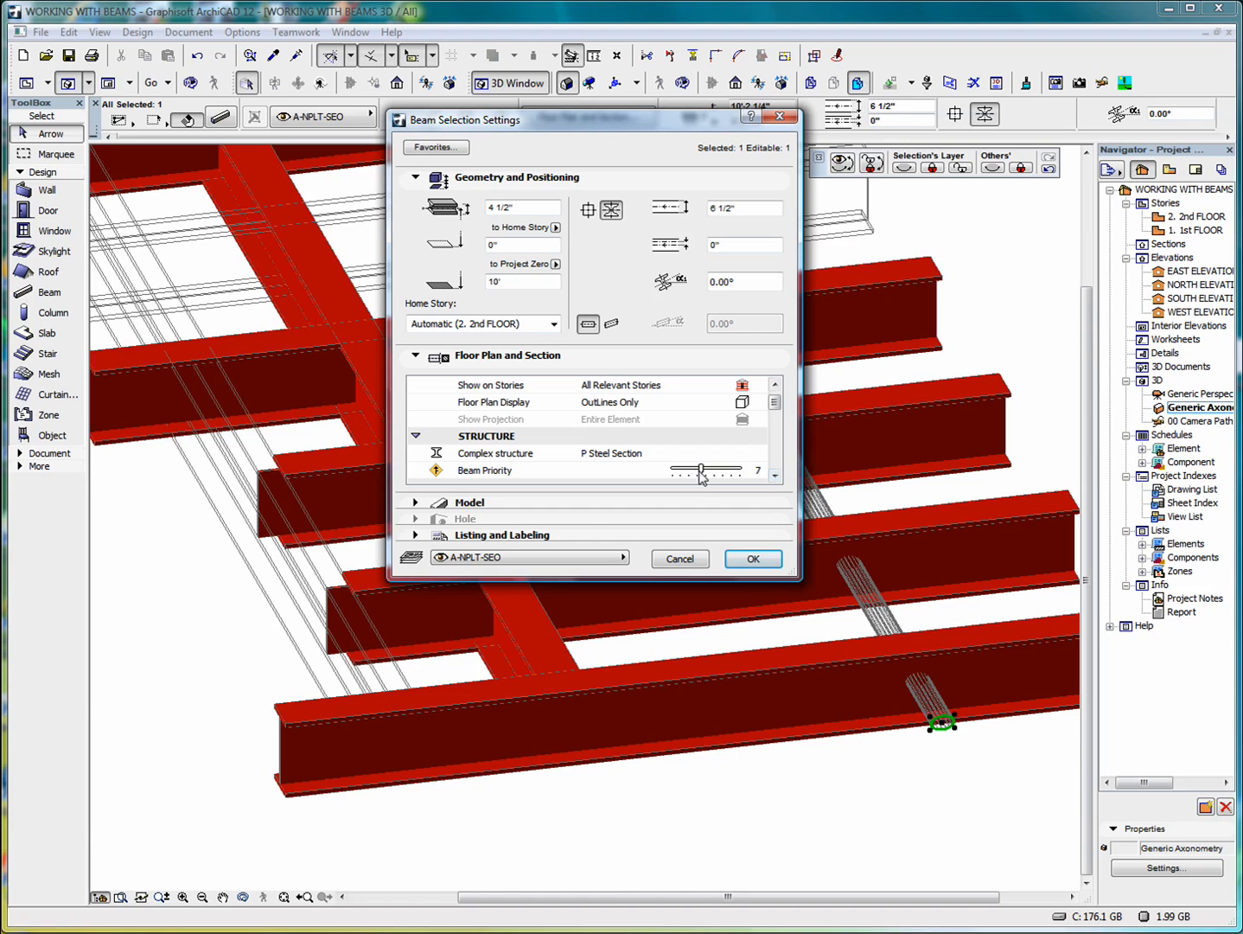
{"action": "left_click", "coordinate": [752, 561]}
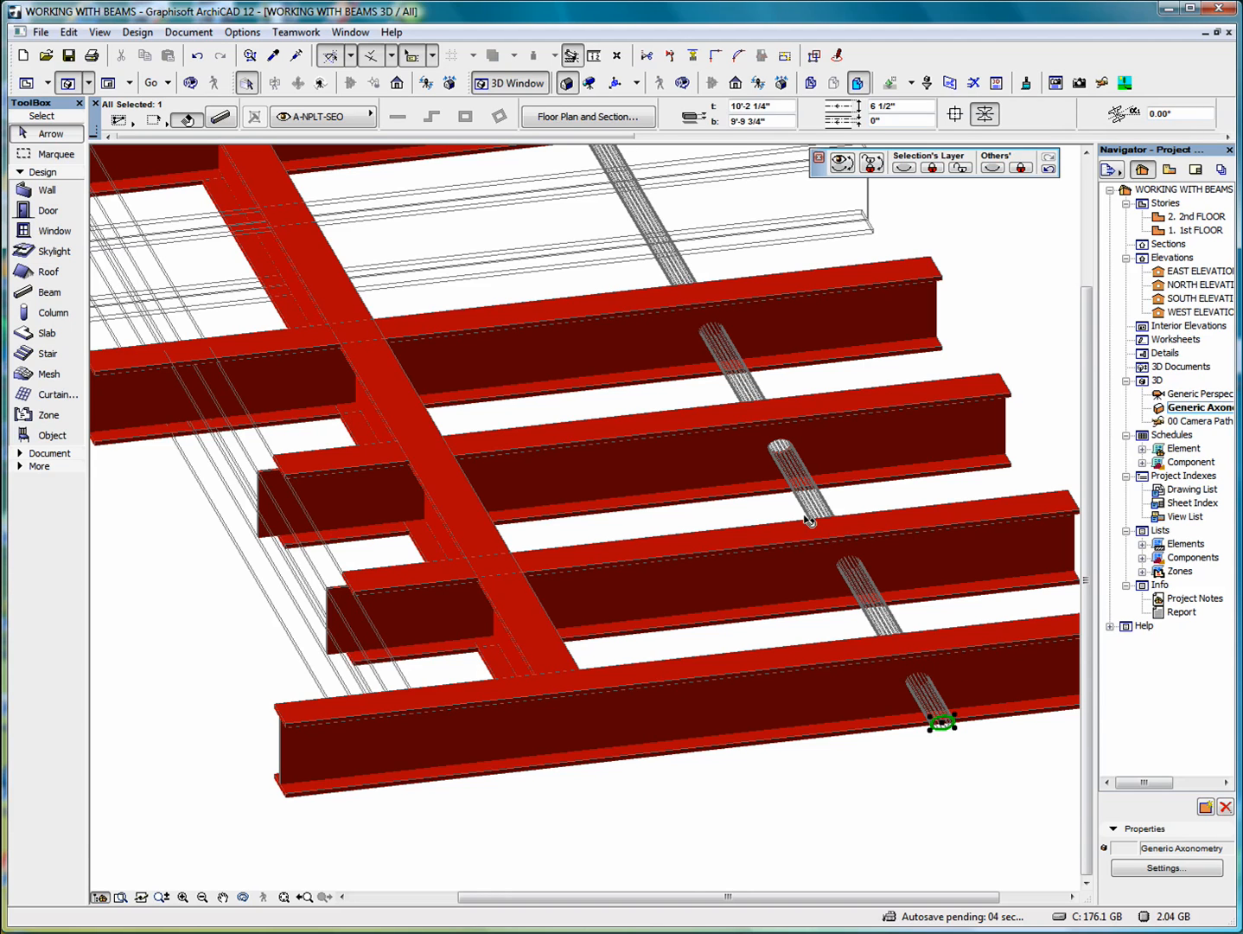
Check the beam priority in the selection settings of the third red beam from the front.
{"action": "scroll", "coordinate": [784, 461], "scroll_direction": "up", "scroll_amount": 3}
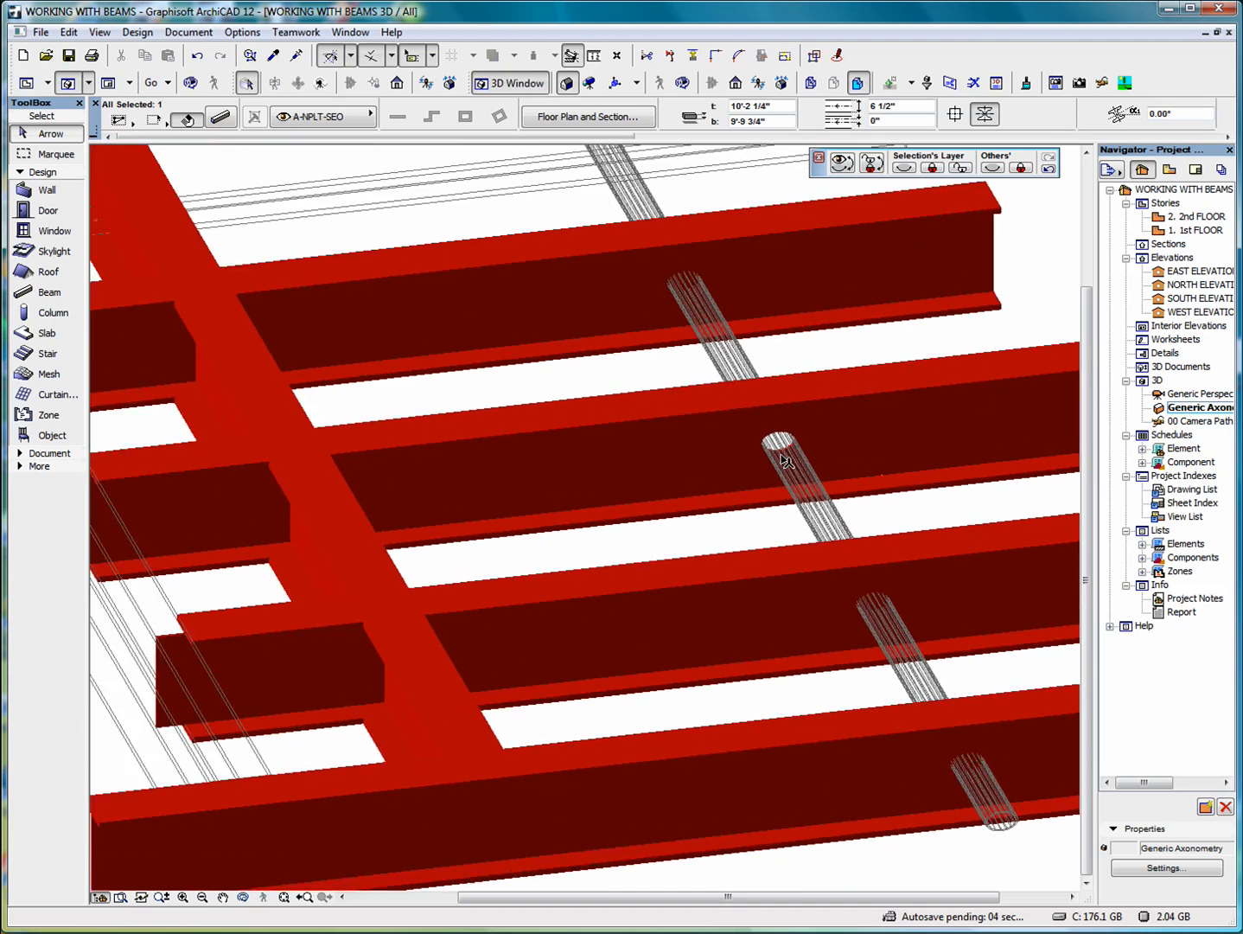
{"action": "left_click", "coordinate": [735, 410]}
{"action": "right_click", "coordinate": [844, 328]}
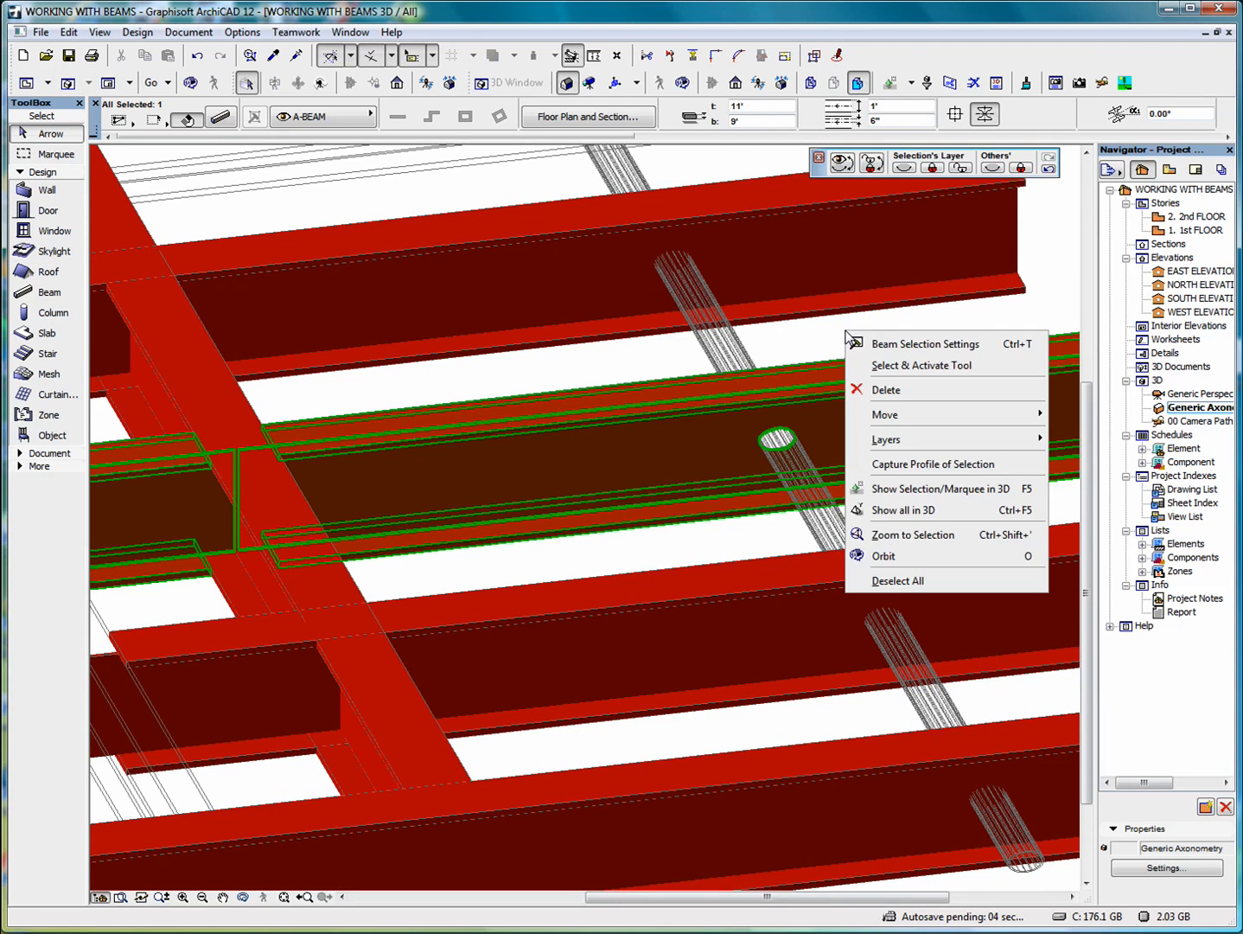
{"action": "left_click", "coordinate": [912, 344]}
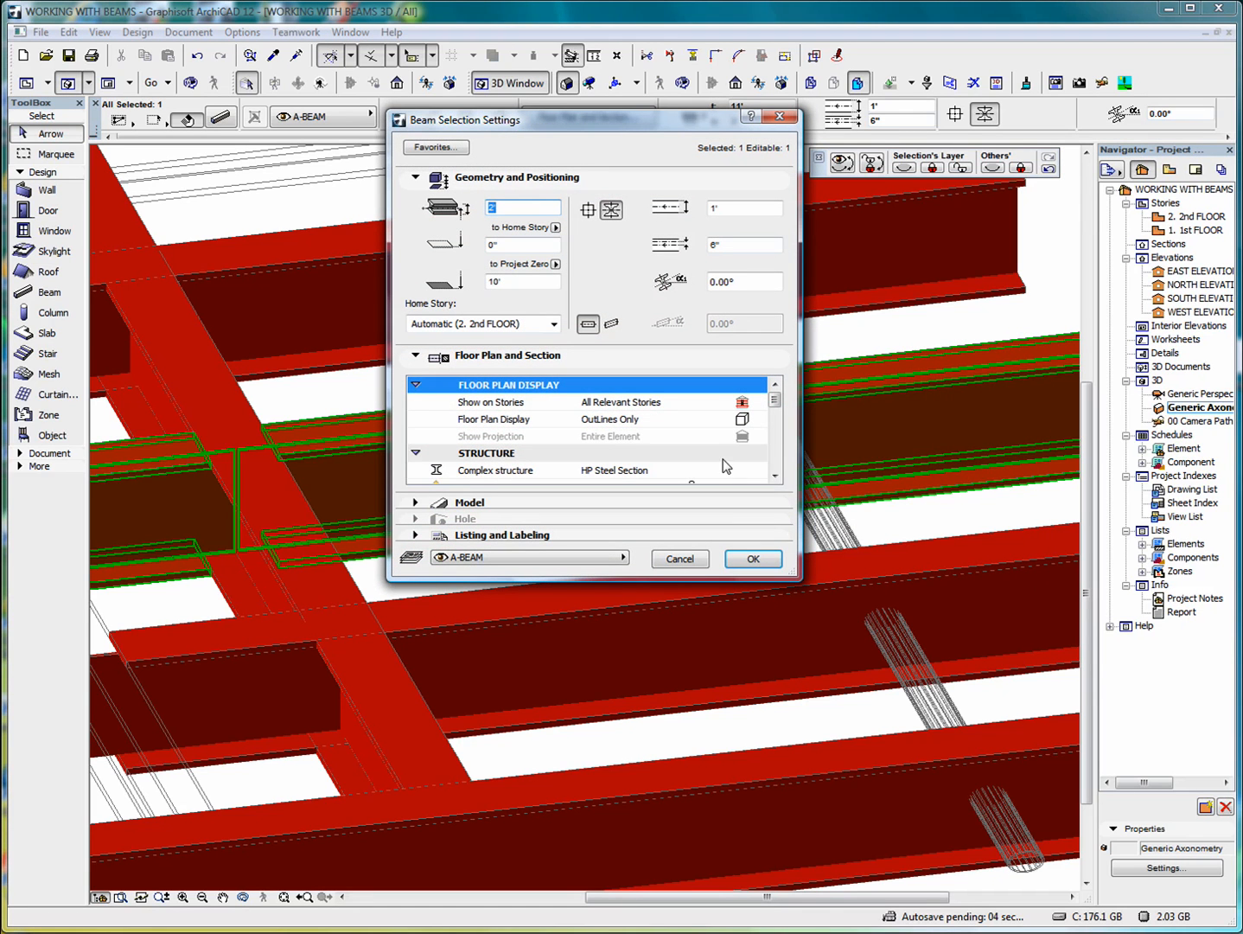
{"action": "left_click", "coordinate": [775, 476]}
{"action": "left_click", "coordinate": [775, 476]}
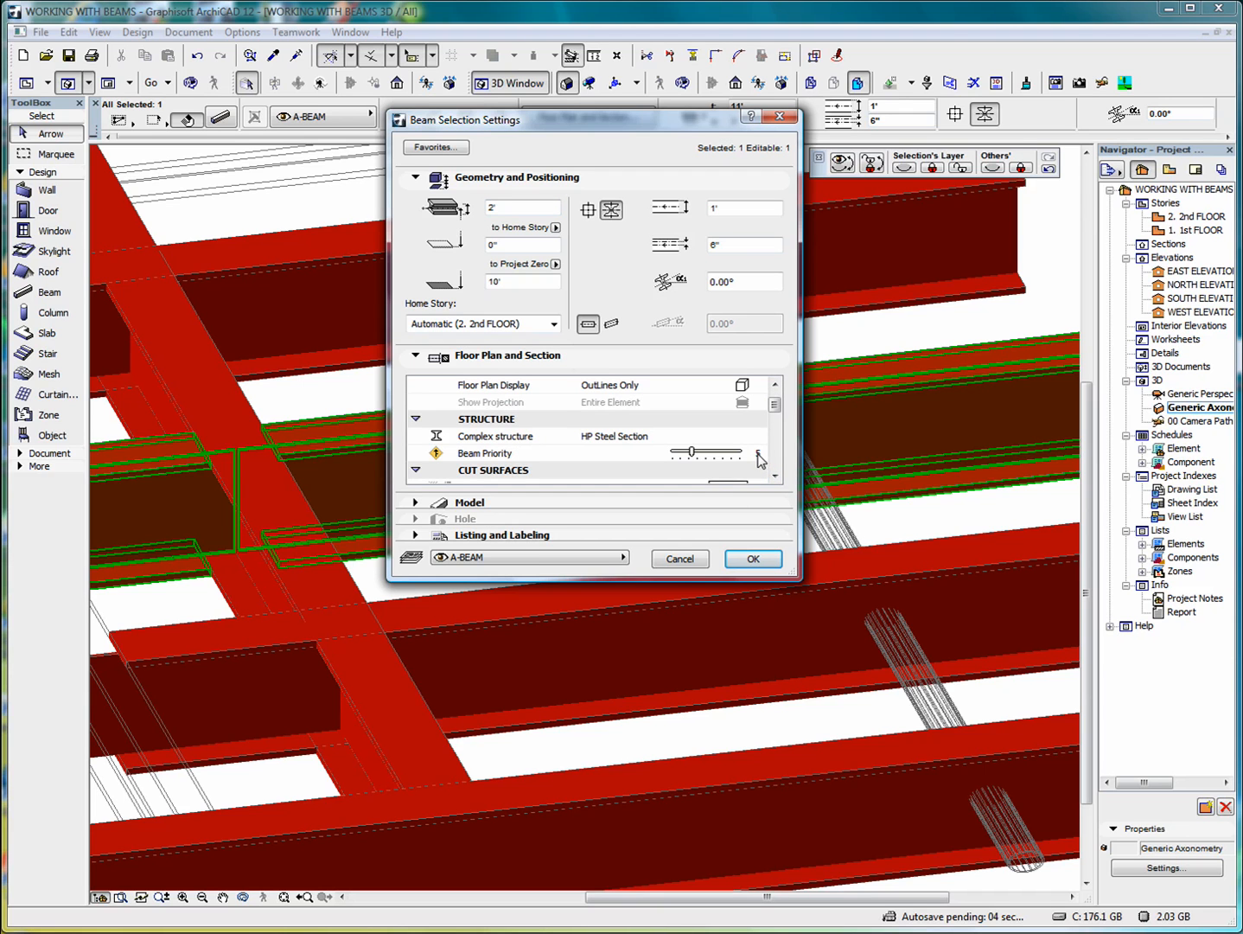
{"action": "left_click", "coordinate": [749, 558]}
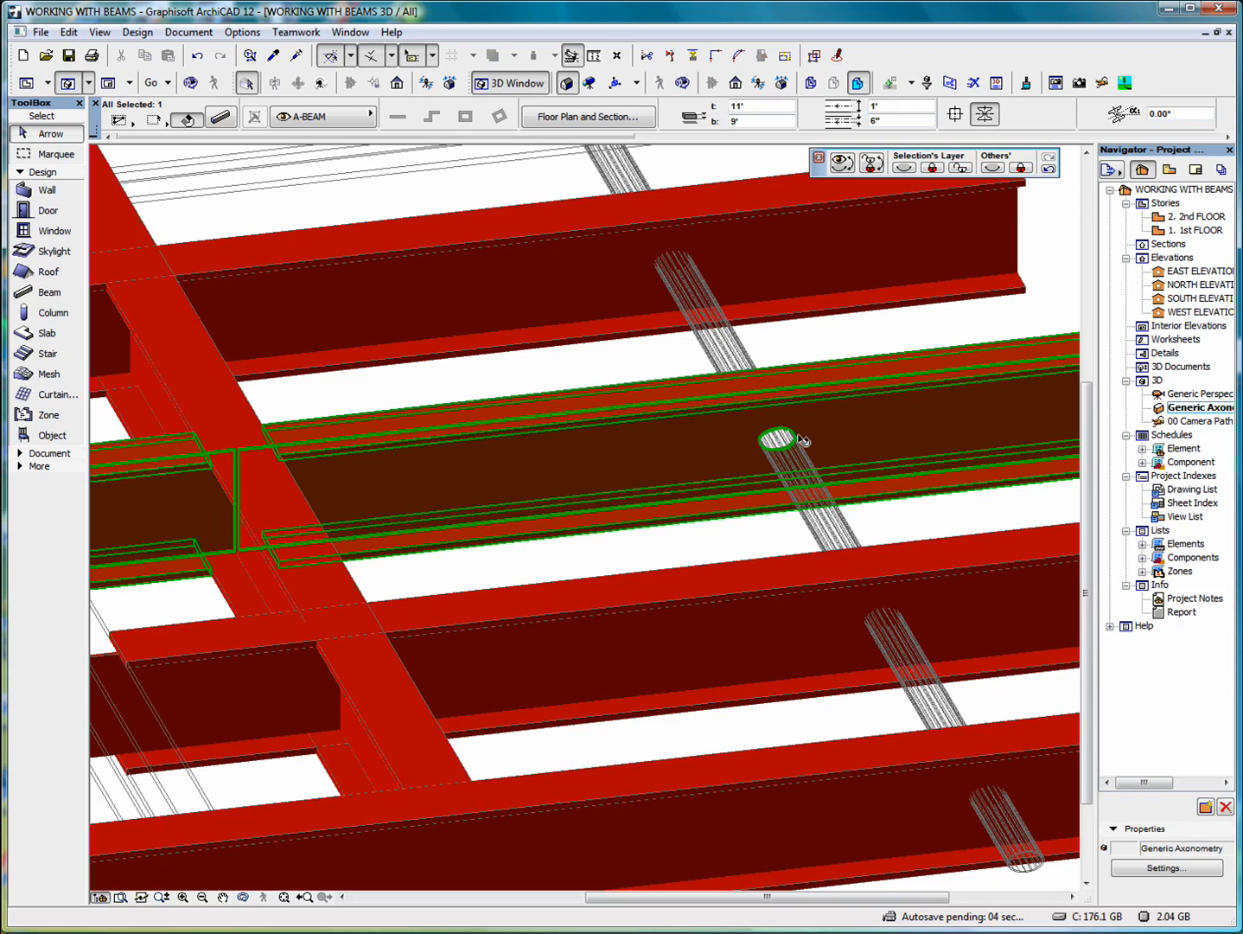
Set the beam priority of the grey pipe beam to 11.
{"action": "scroll", "coordinate": [763, 375], "scroll_direction": "down", "scroll_amount": 5}
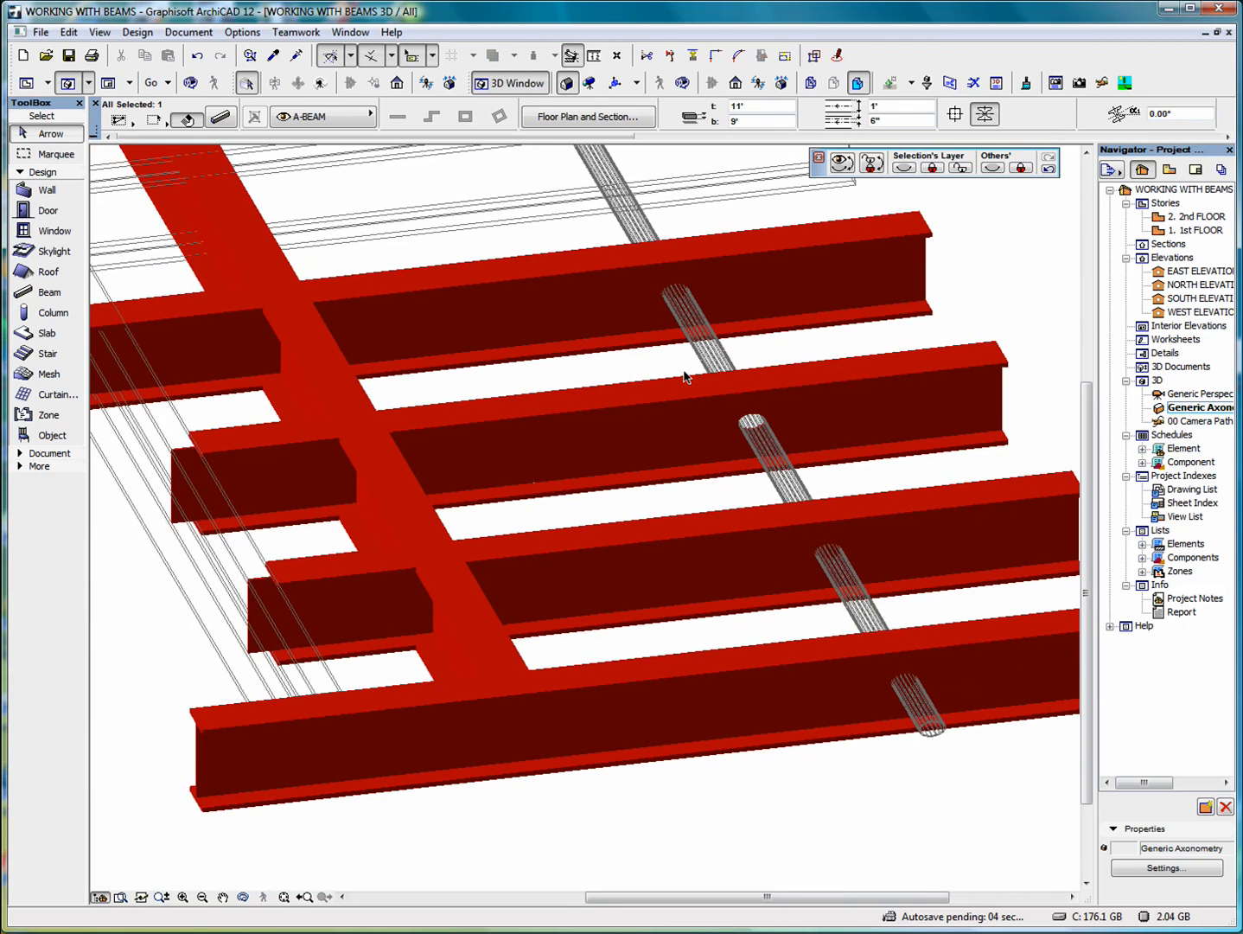
{"action": "scroll", "coordinate": [742, 408], "scroll_direction": "down", "scroll_amount": 3}
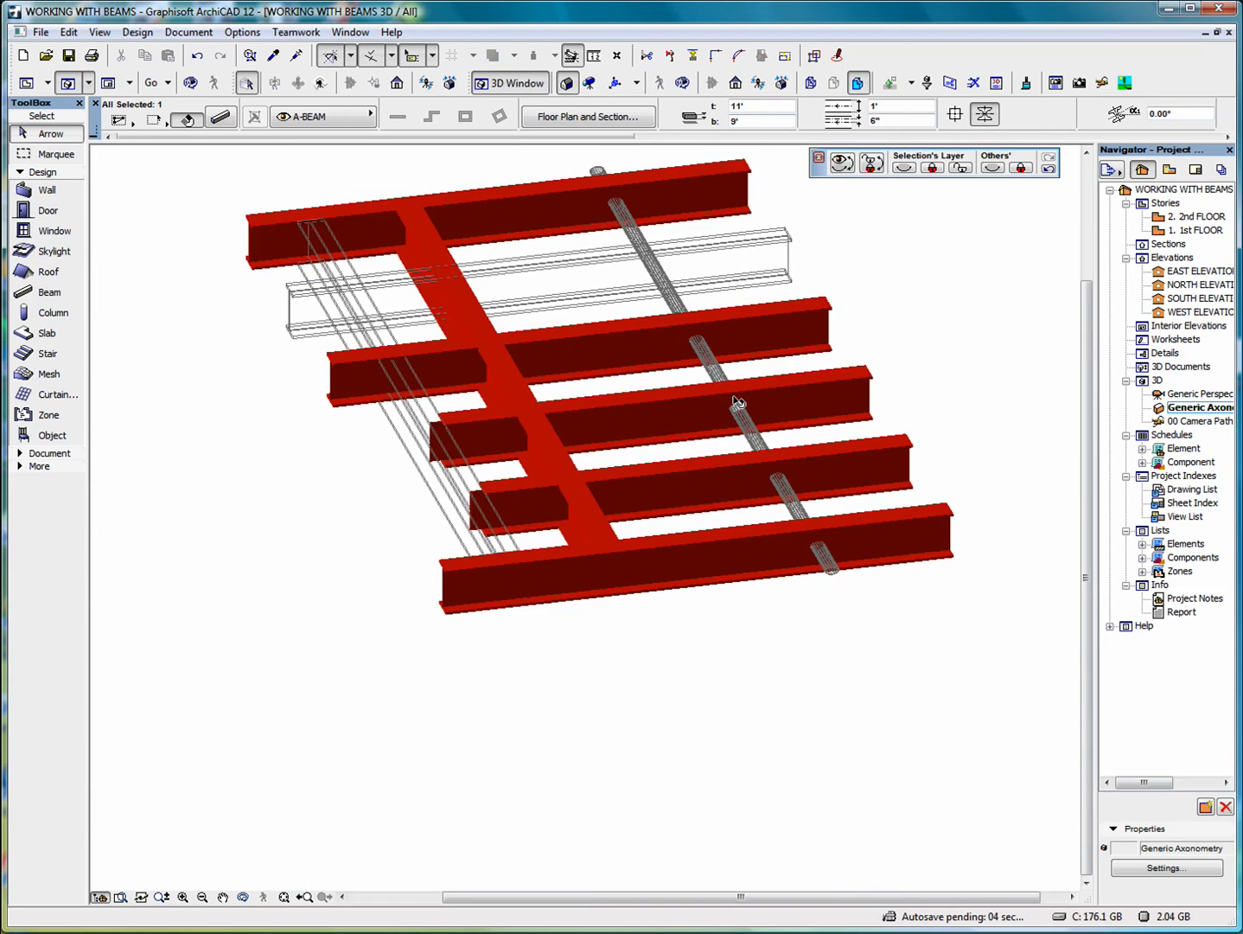
{"action": "middle_click_drag", "start_coordinate": [652, 297], "coordinate": [619, 359]}
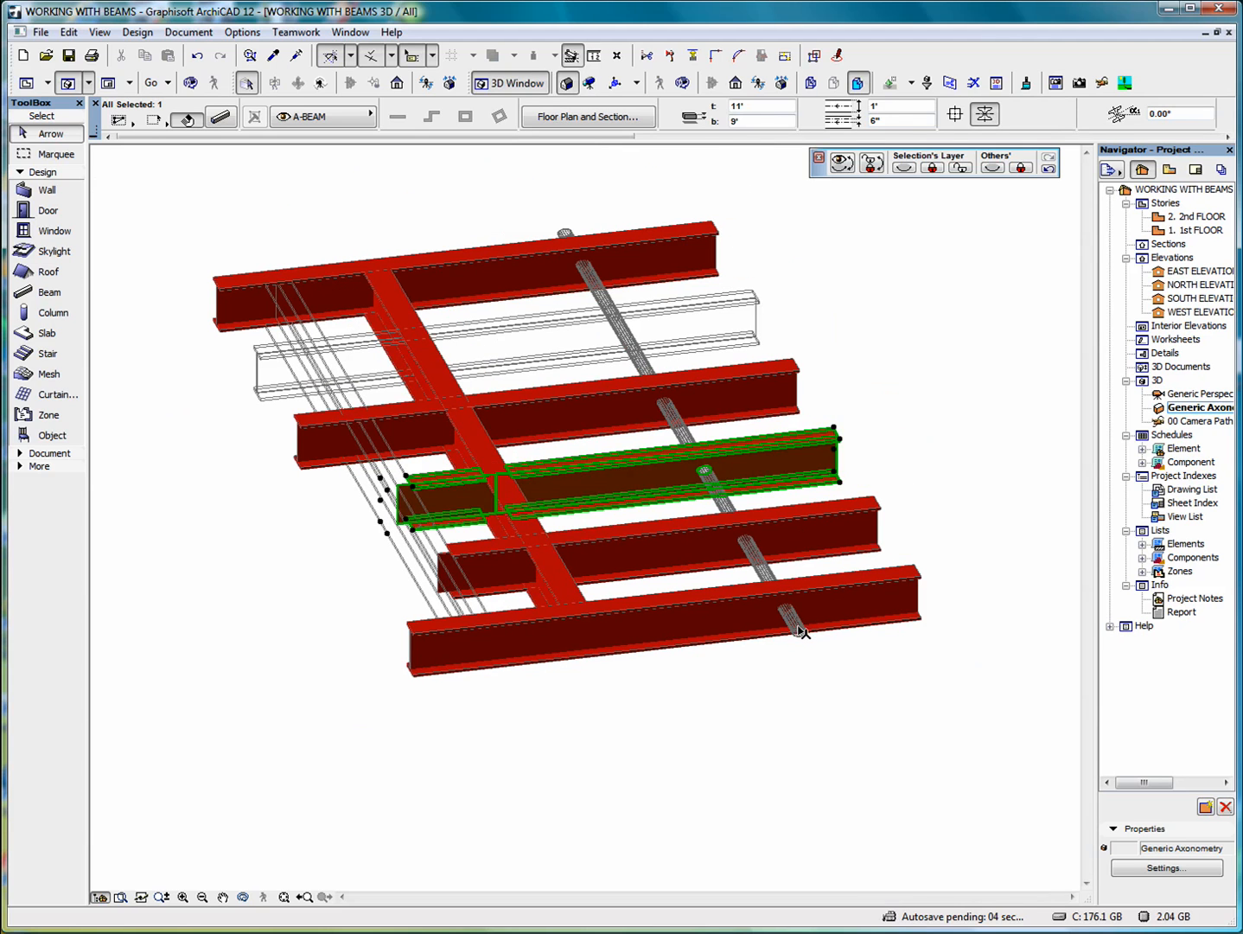
{"action": "left_click", "coordinate": [811, 617]}
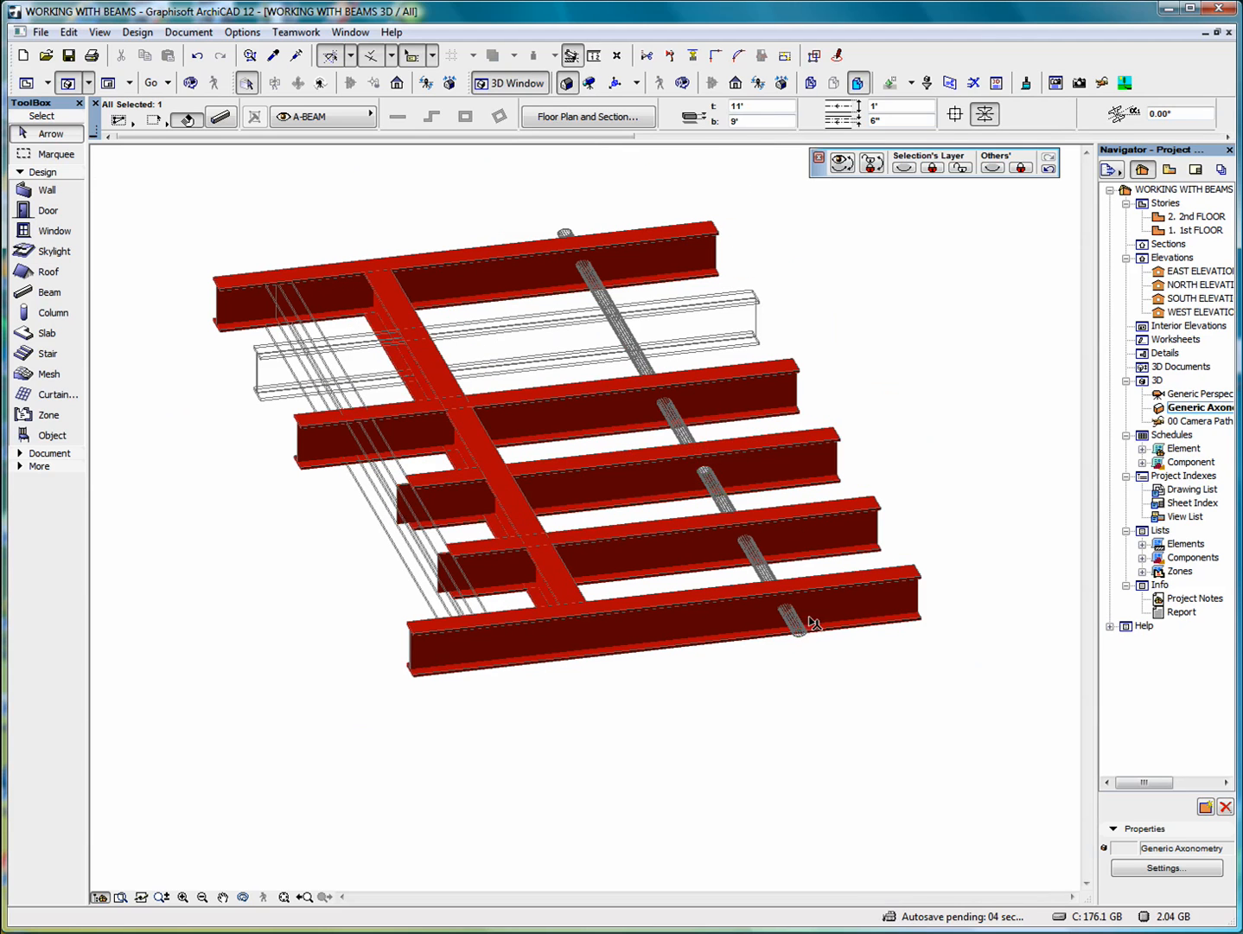
{"action": "right_click", "coordinate": [920, 311]}
{"action": "left_click", "coordinate": [963, 323]}
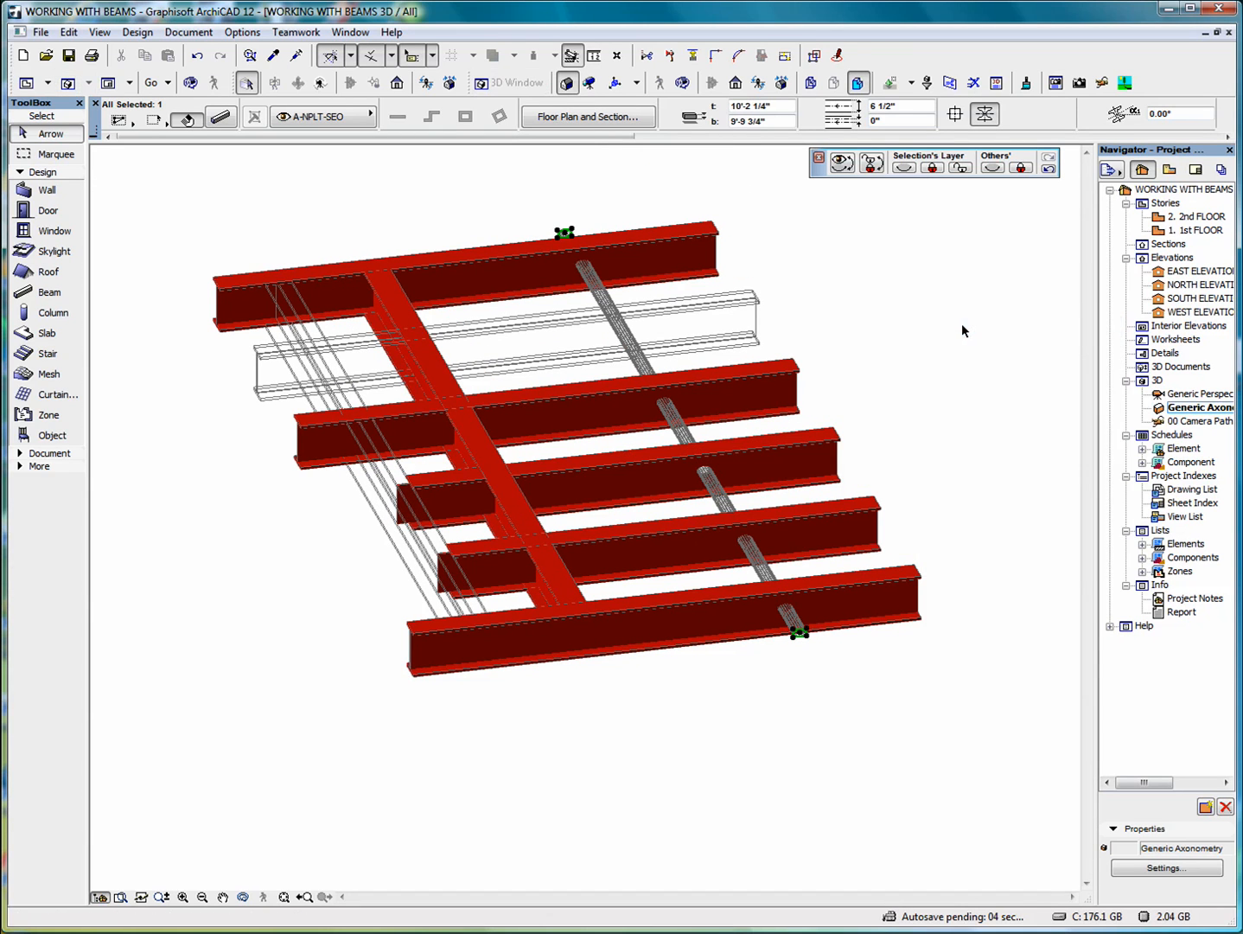
{"action": "left_click_drag", "start_coordinate": [777, 405], "coordinate": [777, 413]}
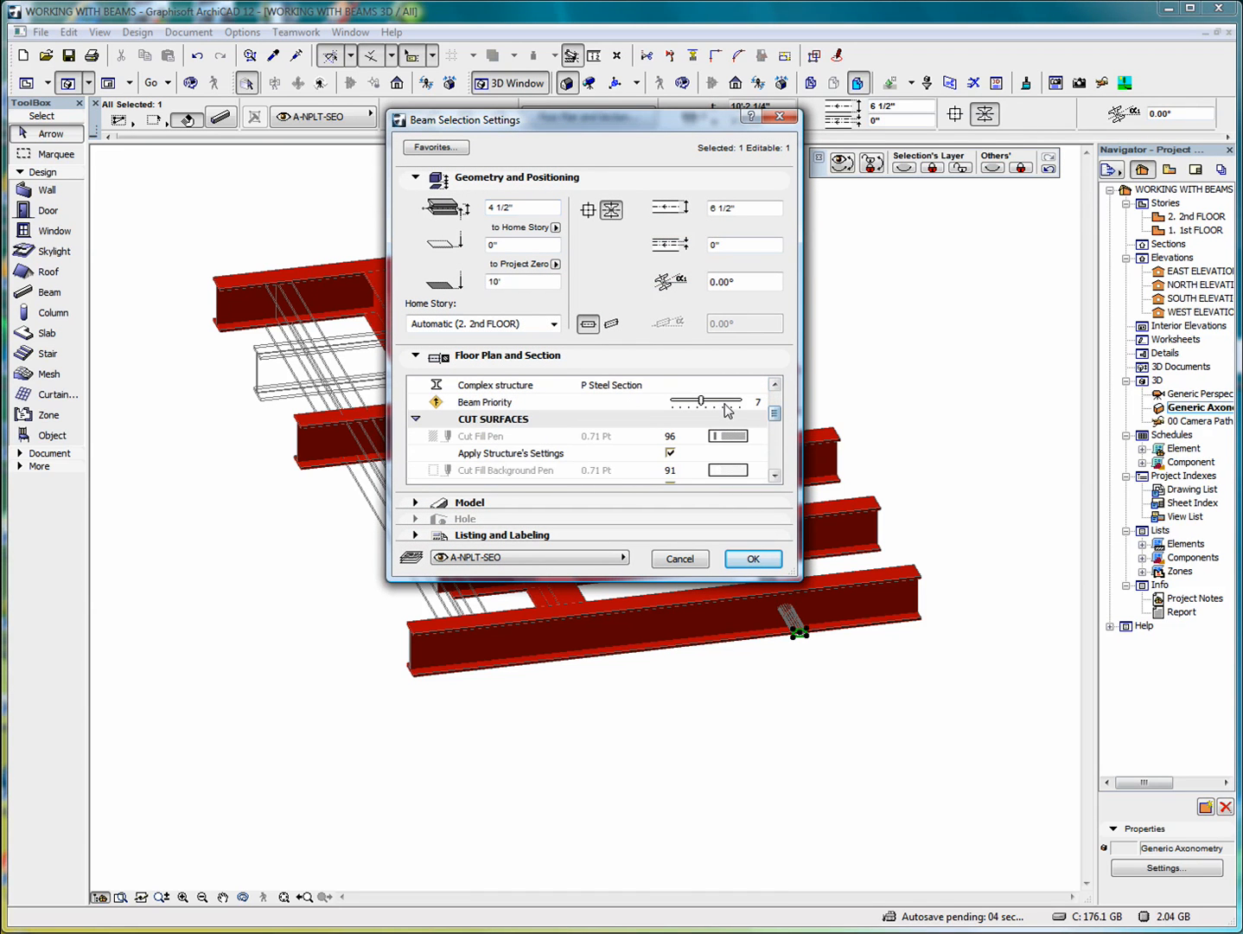
{"action": "left_click", "coordinate": [724, 405]}
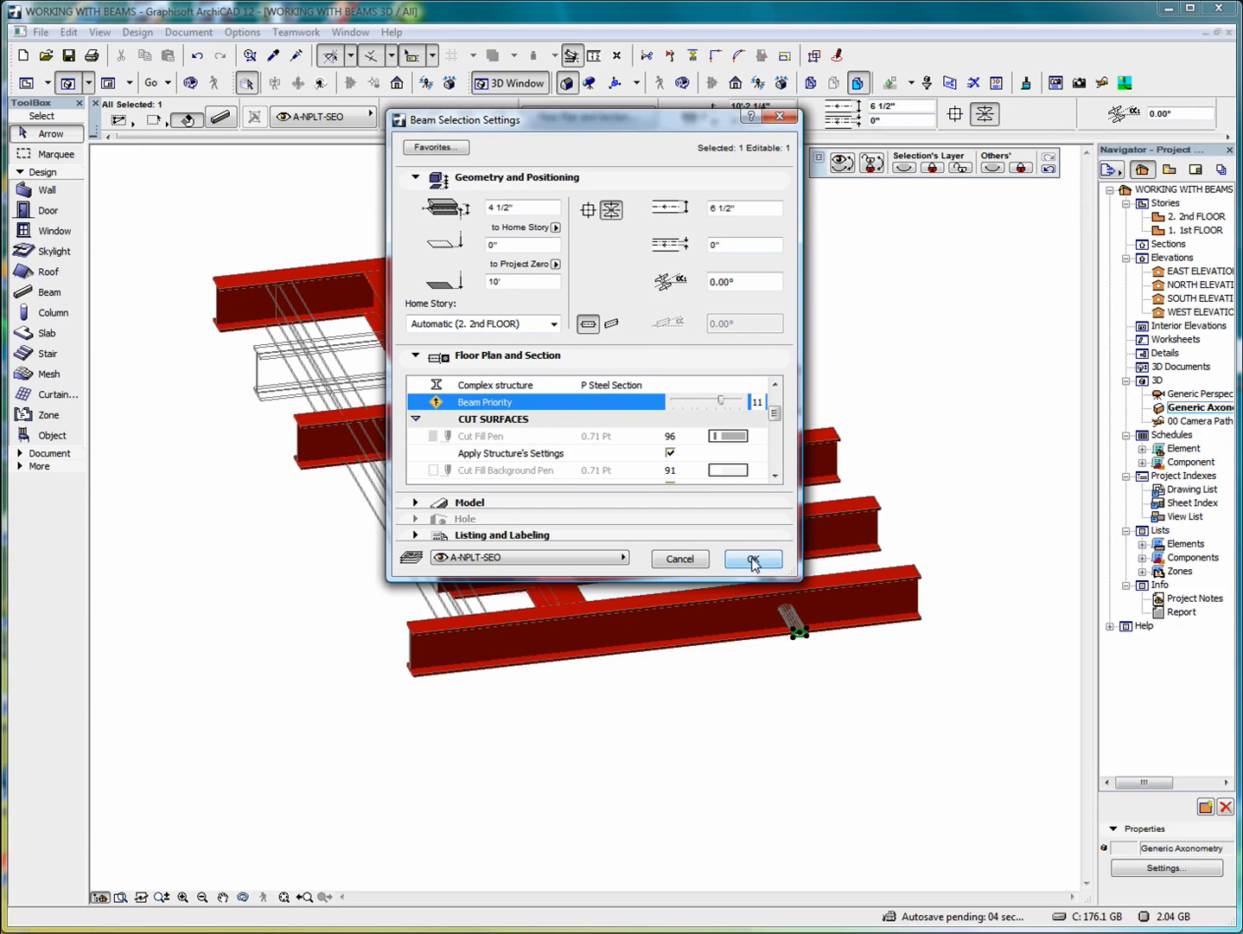
{"action": "left_click", "coordinate": [754, 559]}
Check the beam priority of the third red beam from the front, enlarging the settings dialog, and accept the settings unchanged.
{"action": "scroll", "coordinate": [686, 484], "scroll_direction": "up", "scroll_amount": 3}
{"action": "scroll", "coordinate": [683, 482], "scroll_direction": "up", "scroll_amount": 2}
{"action": "middle_click_drag", "start_coordinate": [741, 422], "coordinate": [840, 645]}
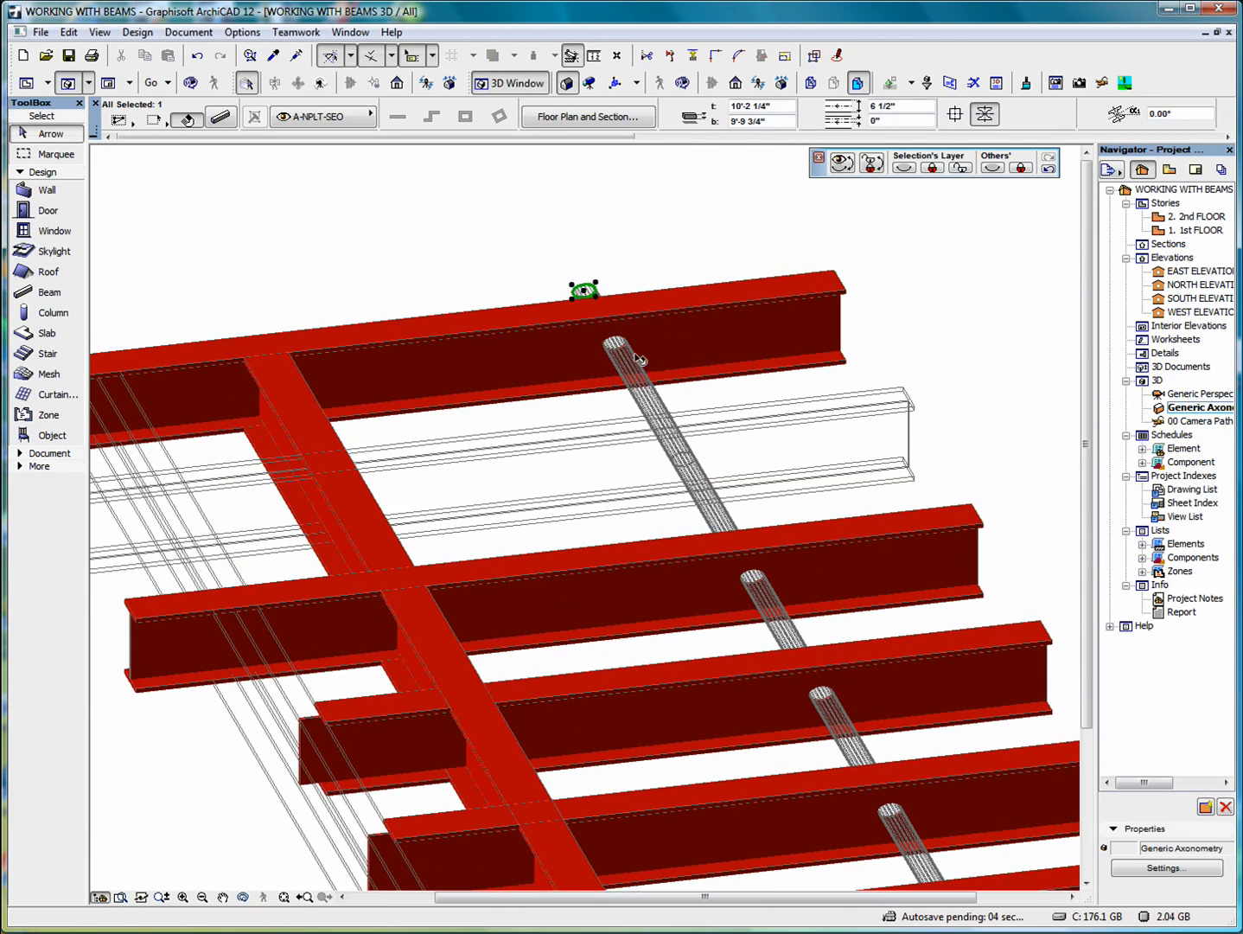
{"action": "middle_click_drag", "start_coordinate": [629, 493], "coordinate": [722, 231]}
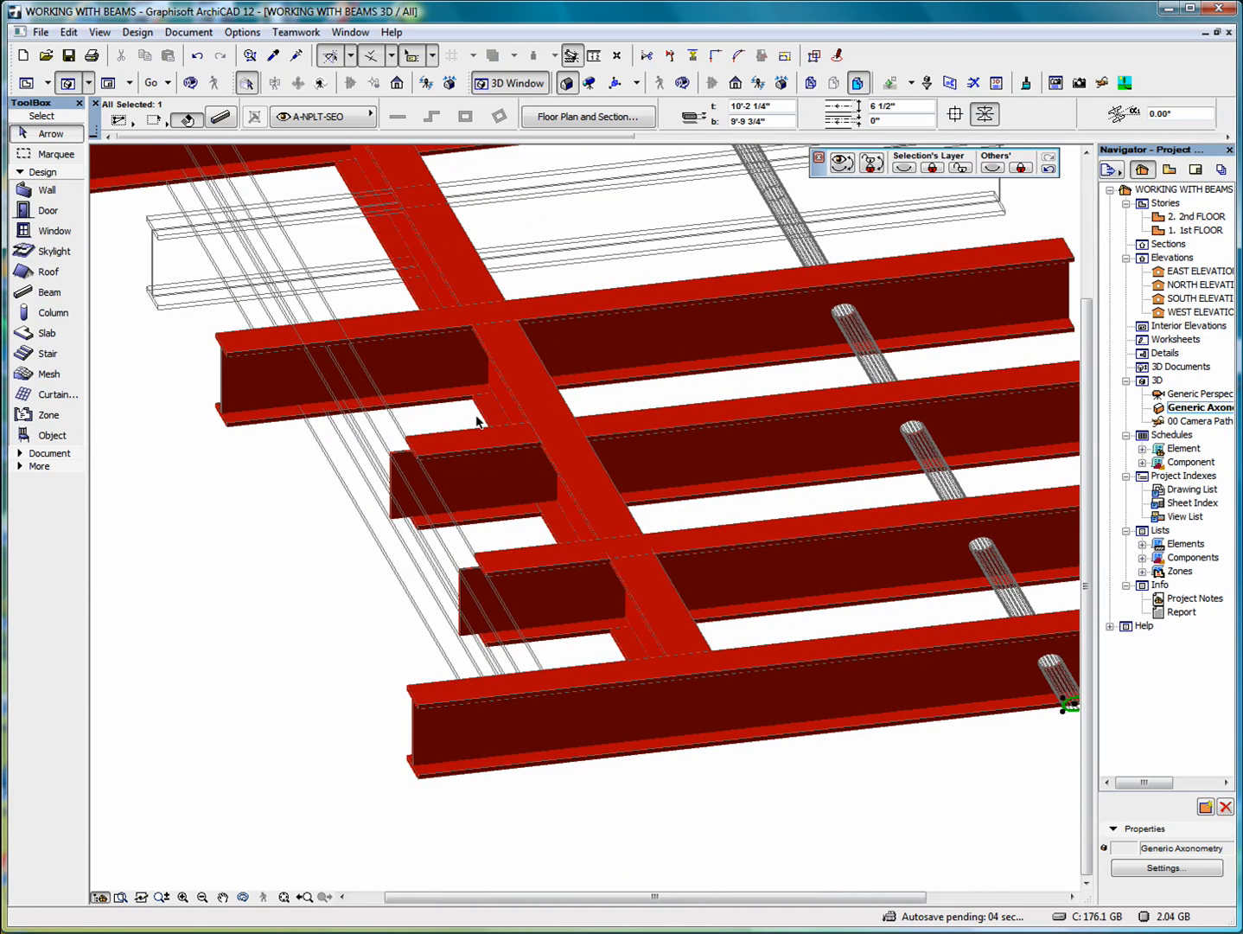
{"action": "mouse_move", "coordinate": [447, 451]}
{"action": "scroll", "coordinate": [372, 432], "scroll_direction": "down", "scroll_amount": 2}
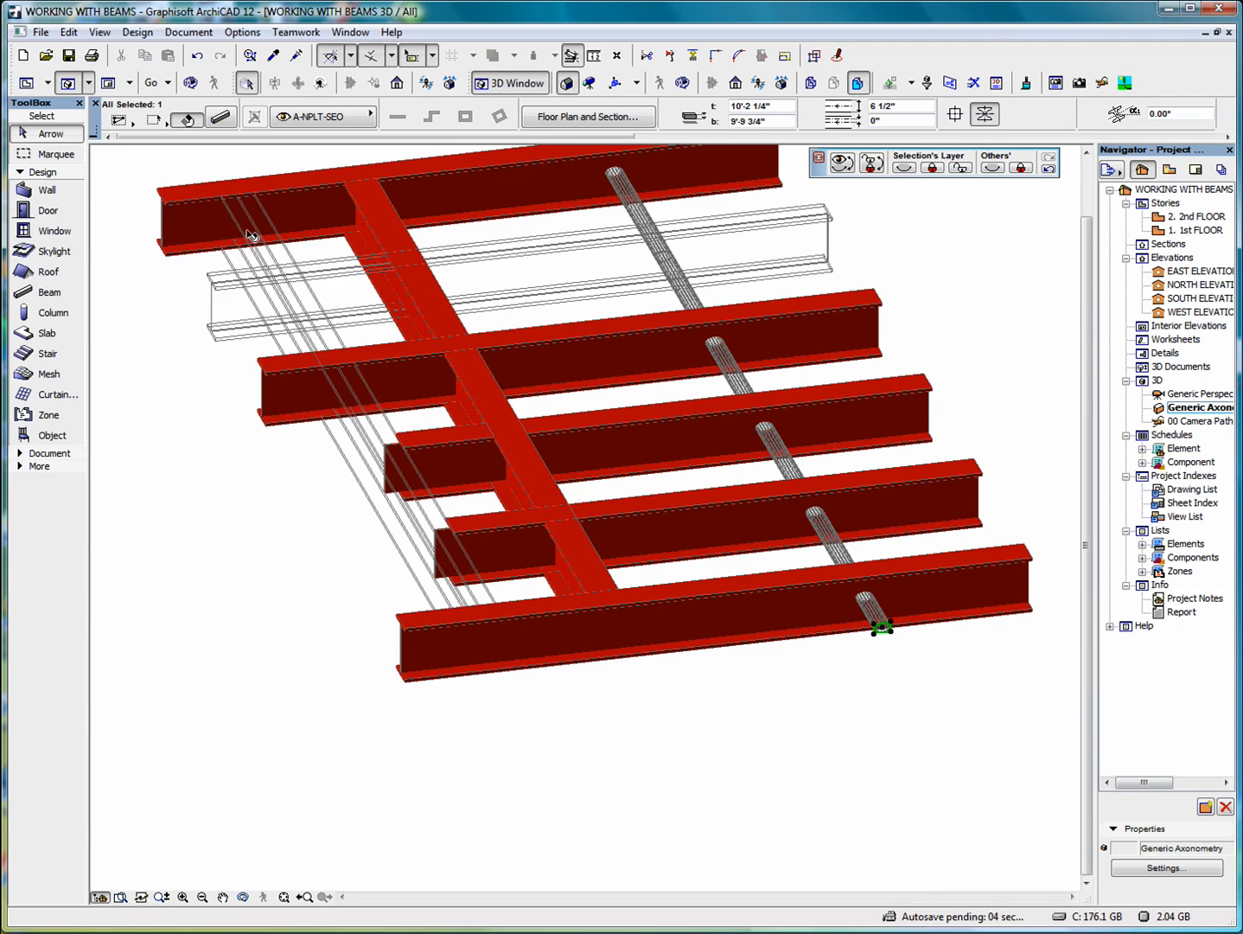
{"action": "left_click", "coordinate": [437, 442]}
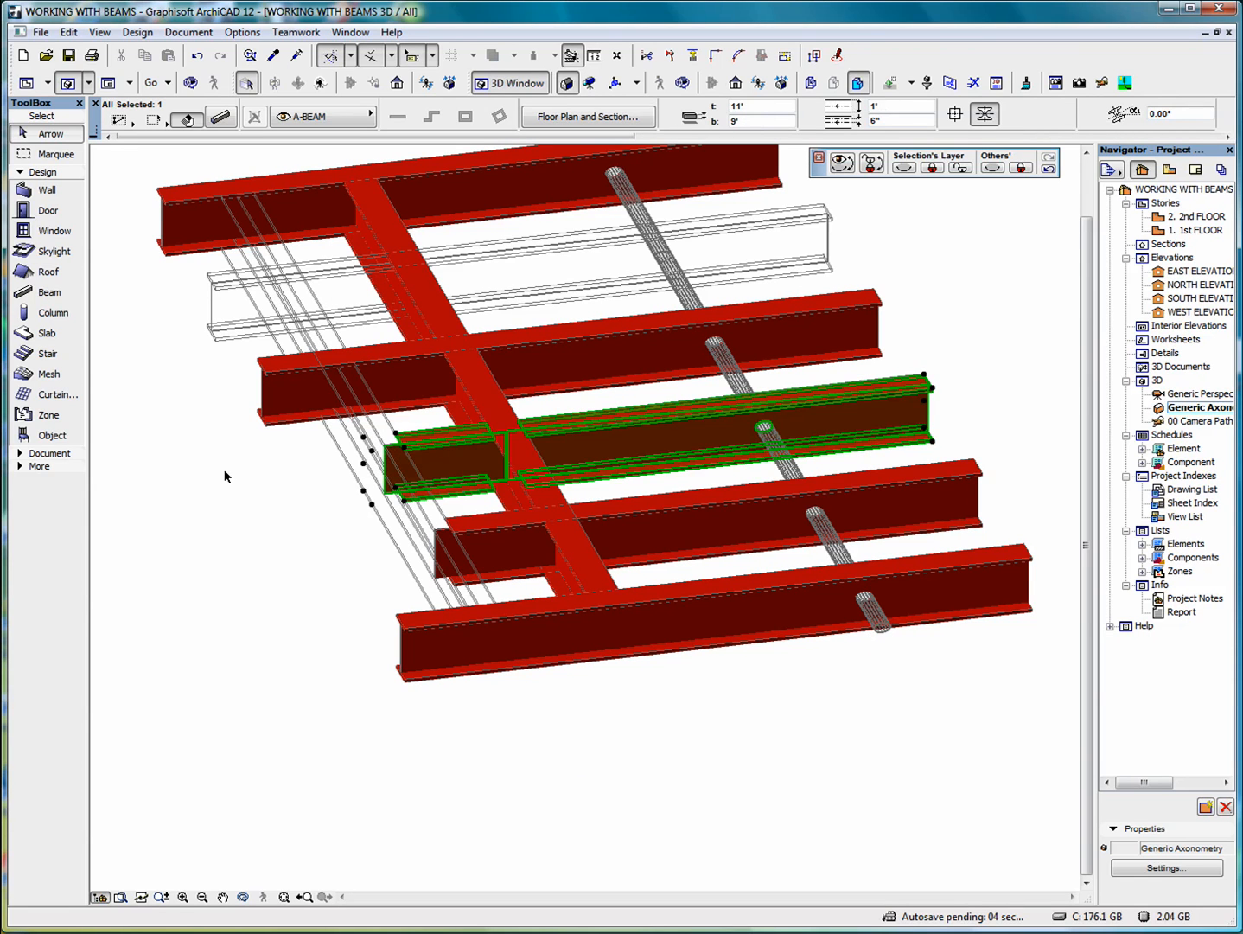
{"action": "scroll", "coordinate": [316, 500], "scroll_direction": "up", "scroll_amount": 1}
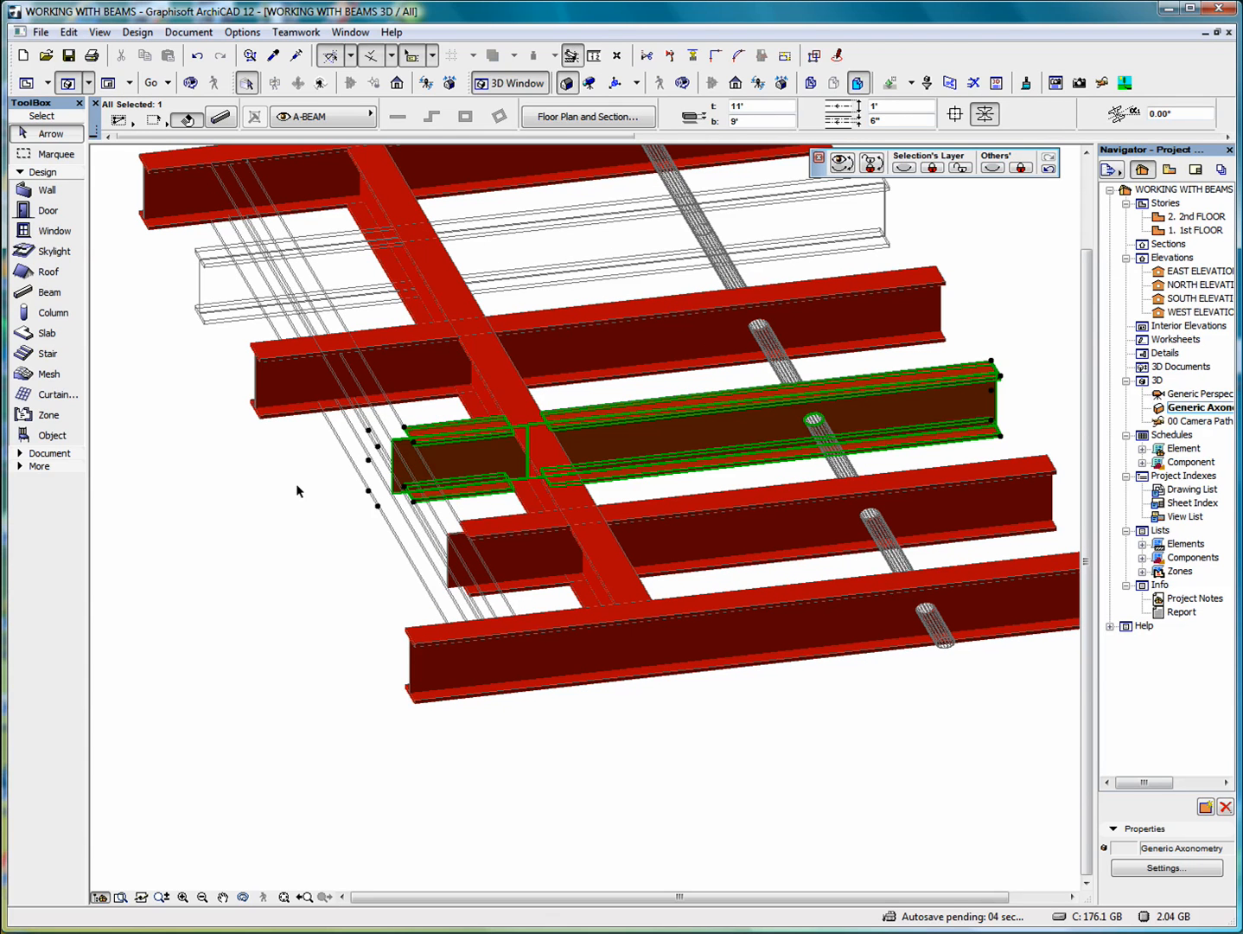
{"action": "right_click", "coordinate": [296, 486]}
{"action": "left_click", "coordinate": [368, 497]}
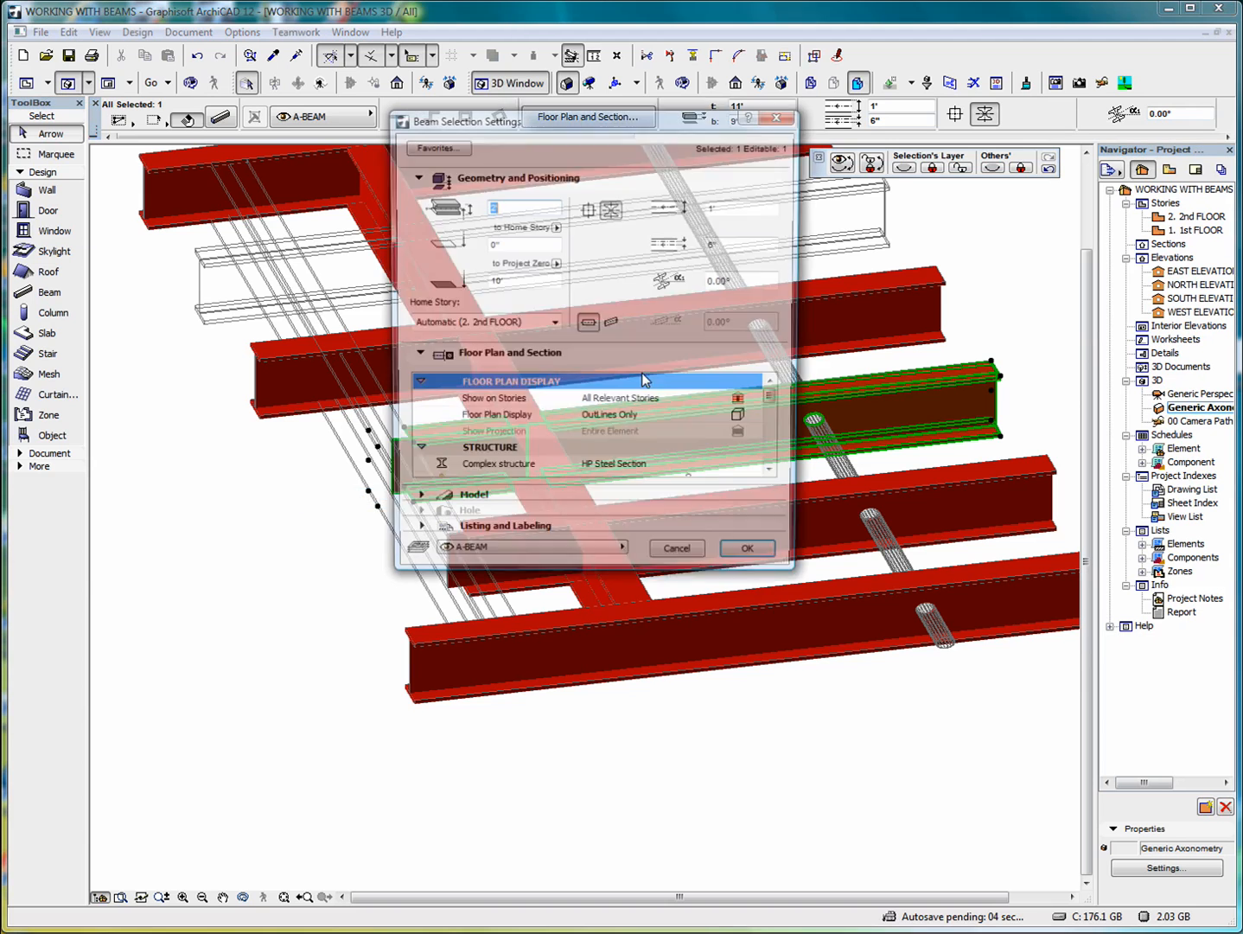
{"action": "left_click", "coordinate": [776, 474]}
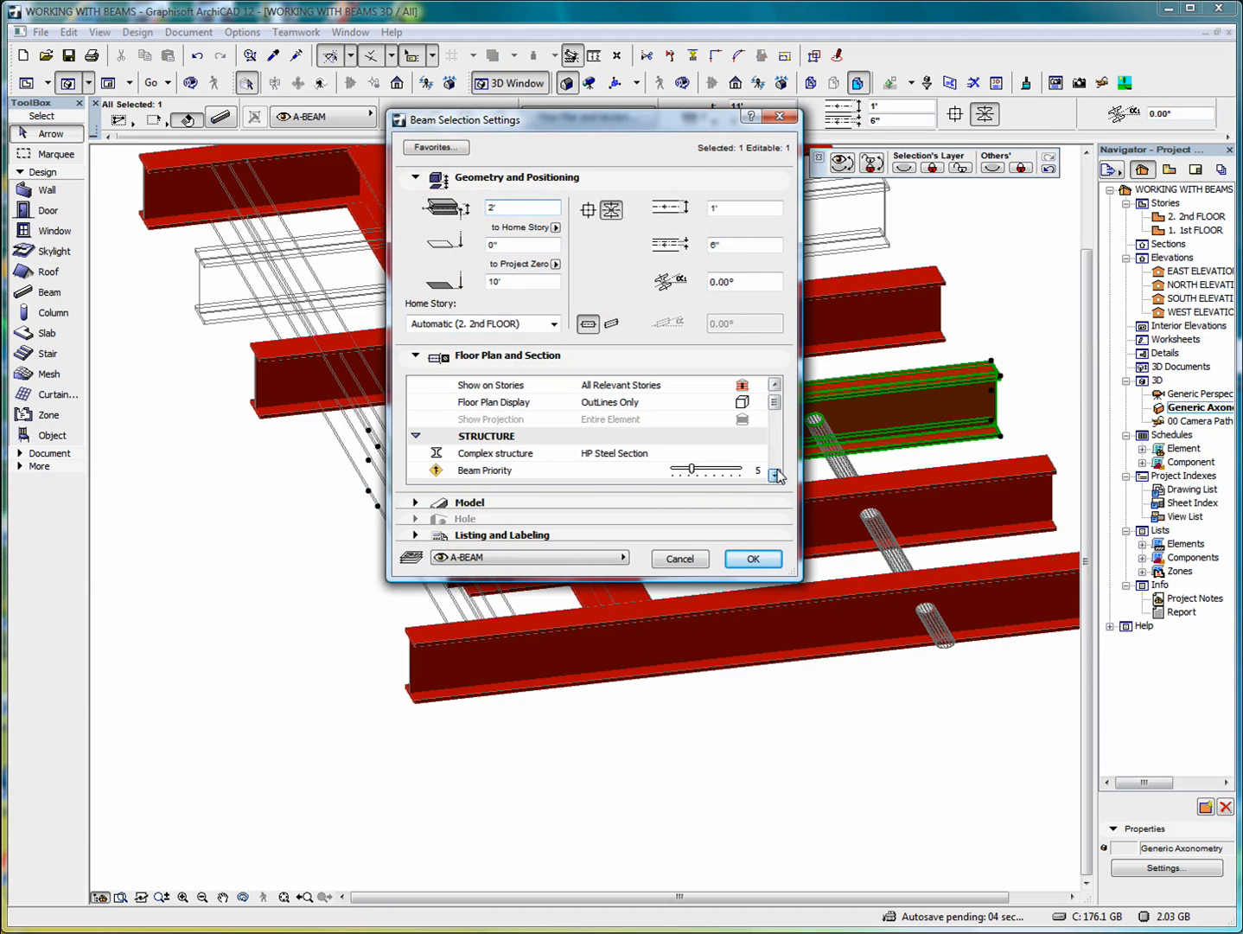
{"action": "left_click_drag", "start_coordinate": [703, 580], "coordinate": [714, 669]}
{"action": "left_click", "coordinate": [764, 645]}
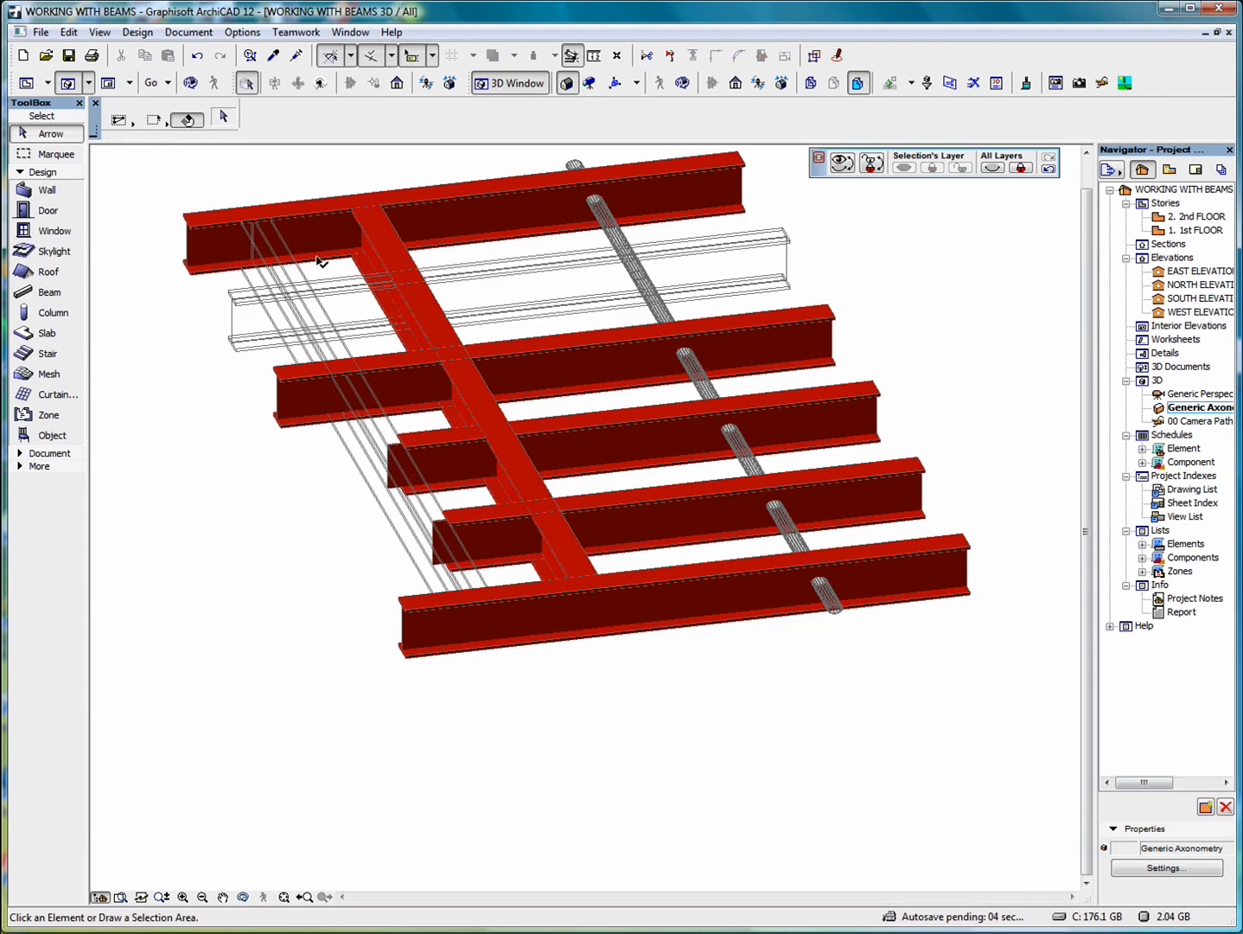
Check the beam priority of the wireframe beam crossing the red beams on the A-NPLT-SEO layer, accept the settings unchanged and deselect it.
{"action": "left_click", "coordinate": [235, 231]}
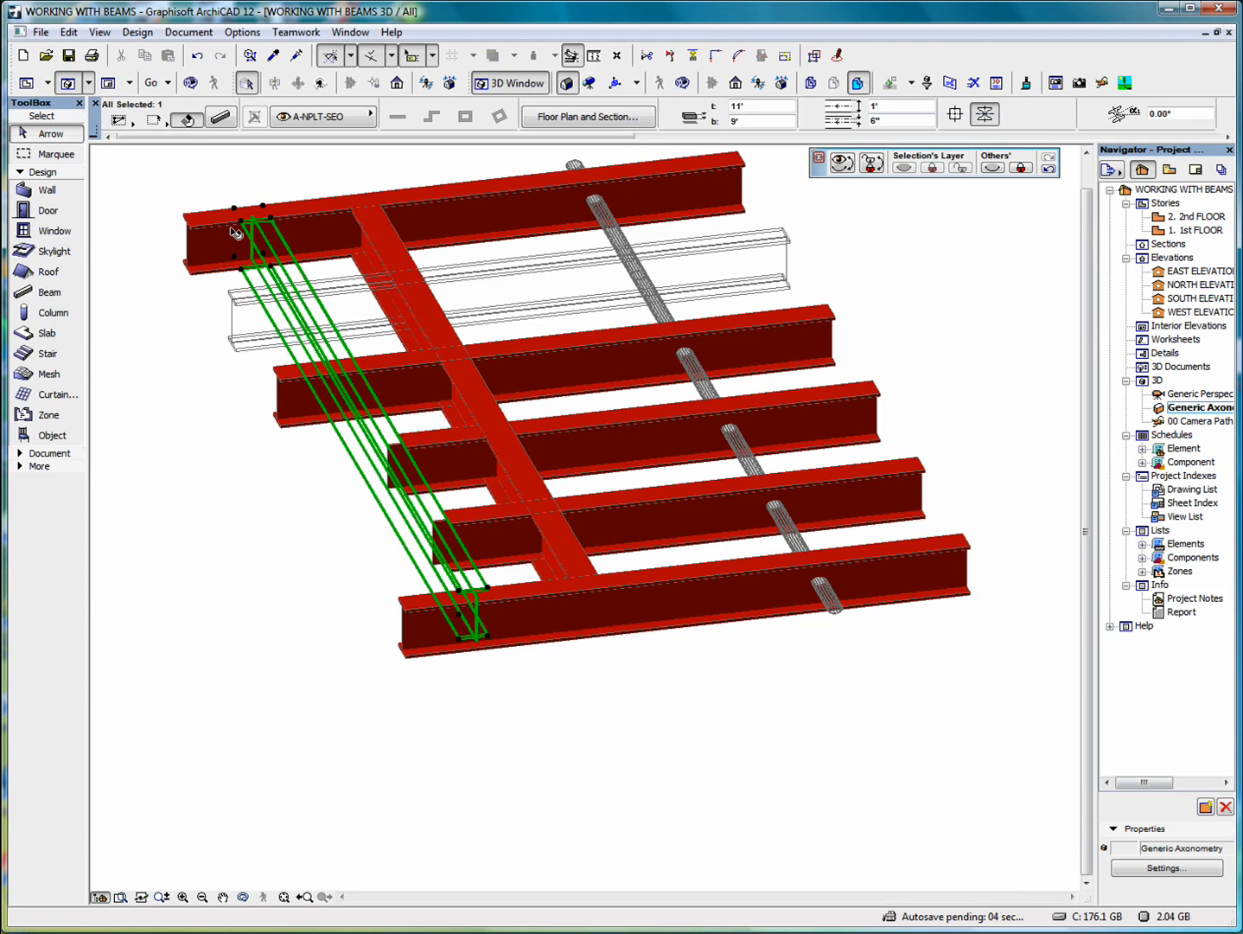
{"action": "right_click", "coordinate": [196, 173]}
{"action": "left_click", "coordinate": [256, 190]}
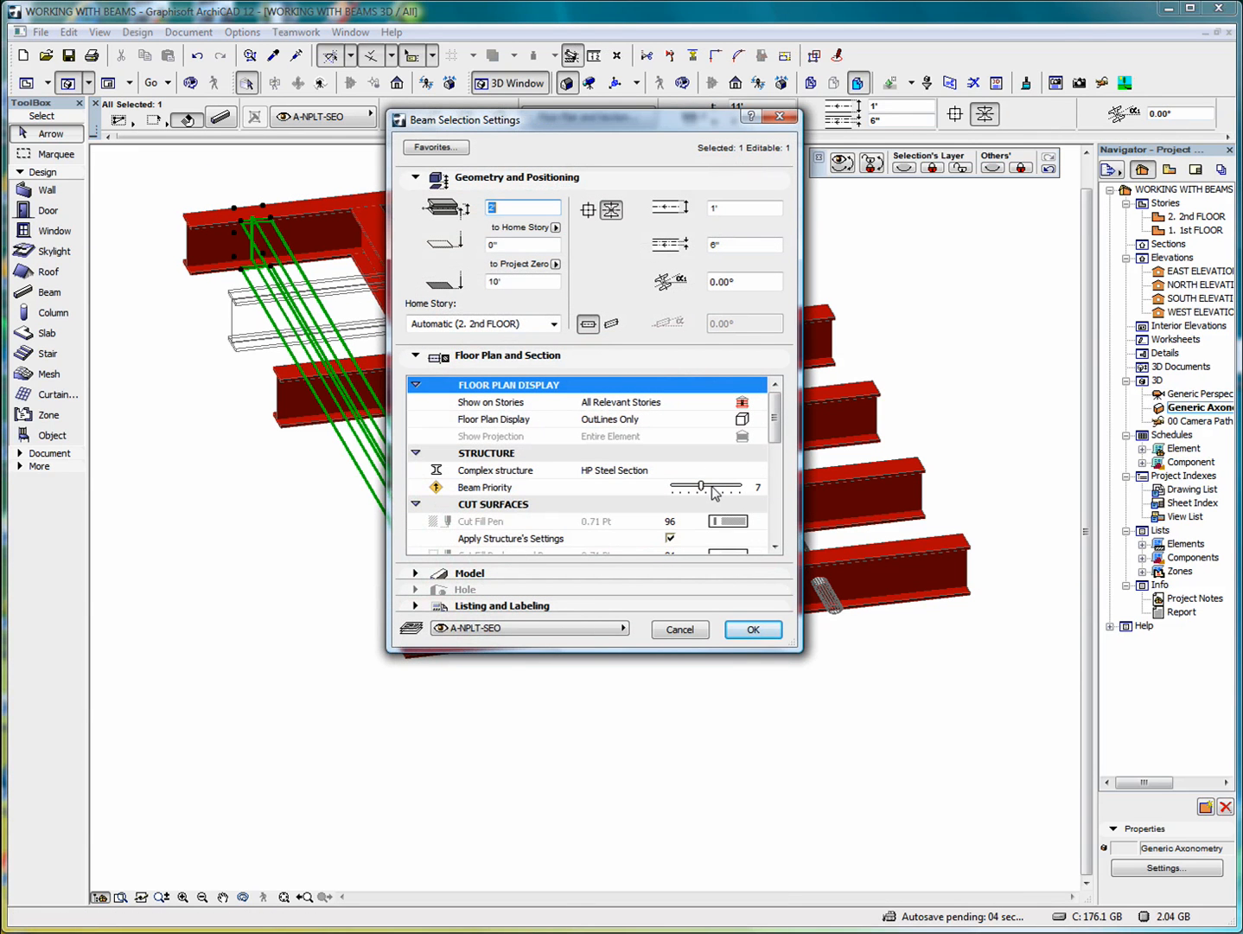
{"action": "left_click", "coordinate": [753, 628]}
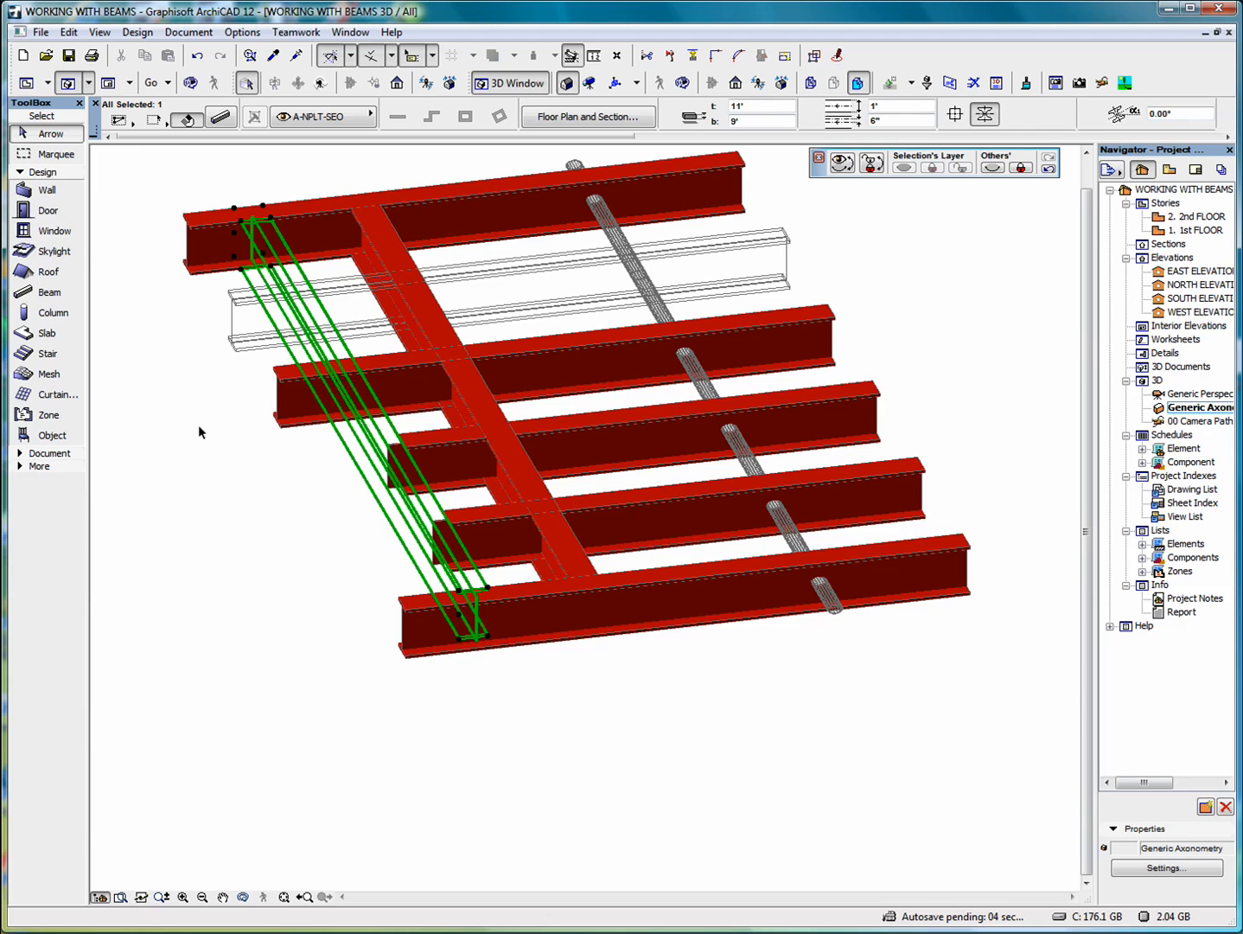
{"action": "left_click", "coordinate": [275, 527]}
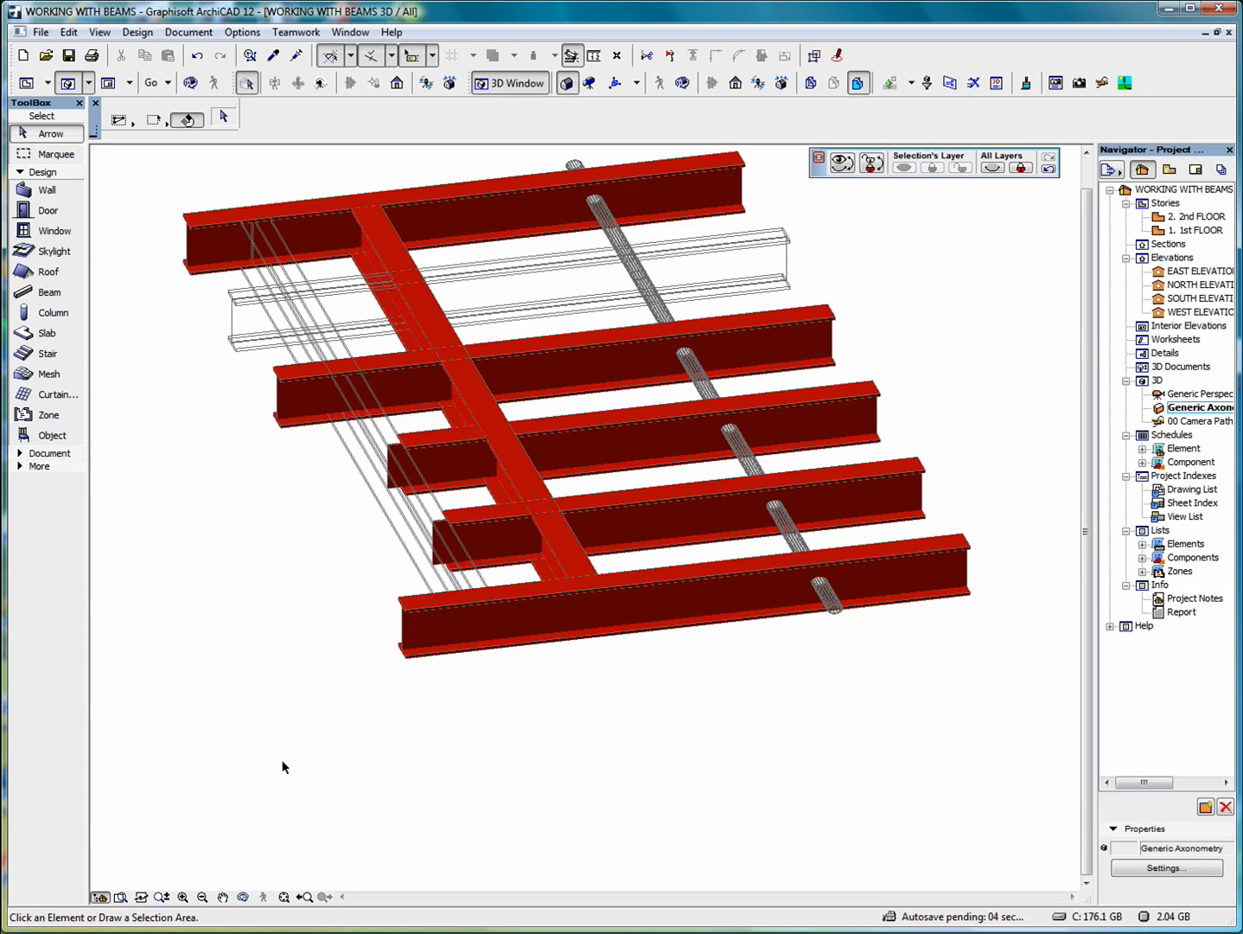
{"action": "left_click", "coordinate": [244, 896]}
{"action": "mouse_move", "coordinate": [347, 734]}
{"action": "left_mouse_down"}
{"action": "mouse_move", "coordinate": [431, 806]}
{"action": "mouse_move", "coordinate": [561, 716]}
{"action": "mouse_move", "coordinate": [569, 667]}
{"action": "mouse_move", "coordinate": [461, 656]}
{"action": "mouse_move", "coordinate": [267, 684]}
{"action": "mouse_move", "coordinate": [247, 617]}
{"action": "mouse_move", "coordinate": [191, 595]}
{"action": "mouse_move", "coordinate": [230, 694]}
{"action": "mouse_move", "coordinate": [482, 721]}
{"action": "mouse_move", "coordinate": [511, 700]}
{"action": "mouse_move", "coordinate": [464, 695]}
{"action": "mouse_move", "coordinate": [450, 717]}
{"action": "mouse_move", "coordinate": [403, 720]}
{"action": "mouse_move", "coordinate": [352, 711]}
{"action": "mouse_move", "coordinate": [361, 733]}
{"action": "left_mouse_up"}
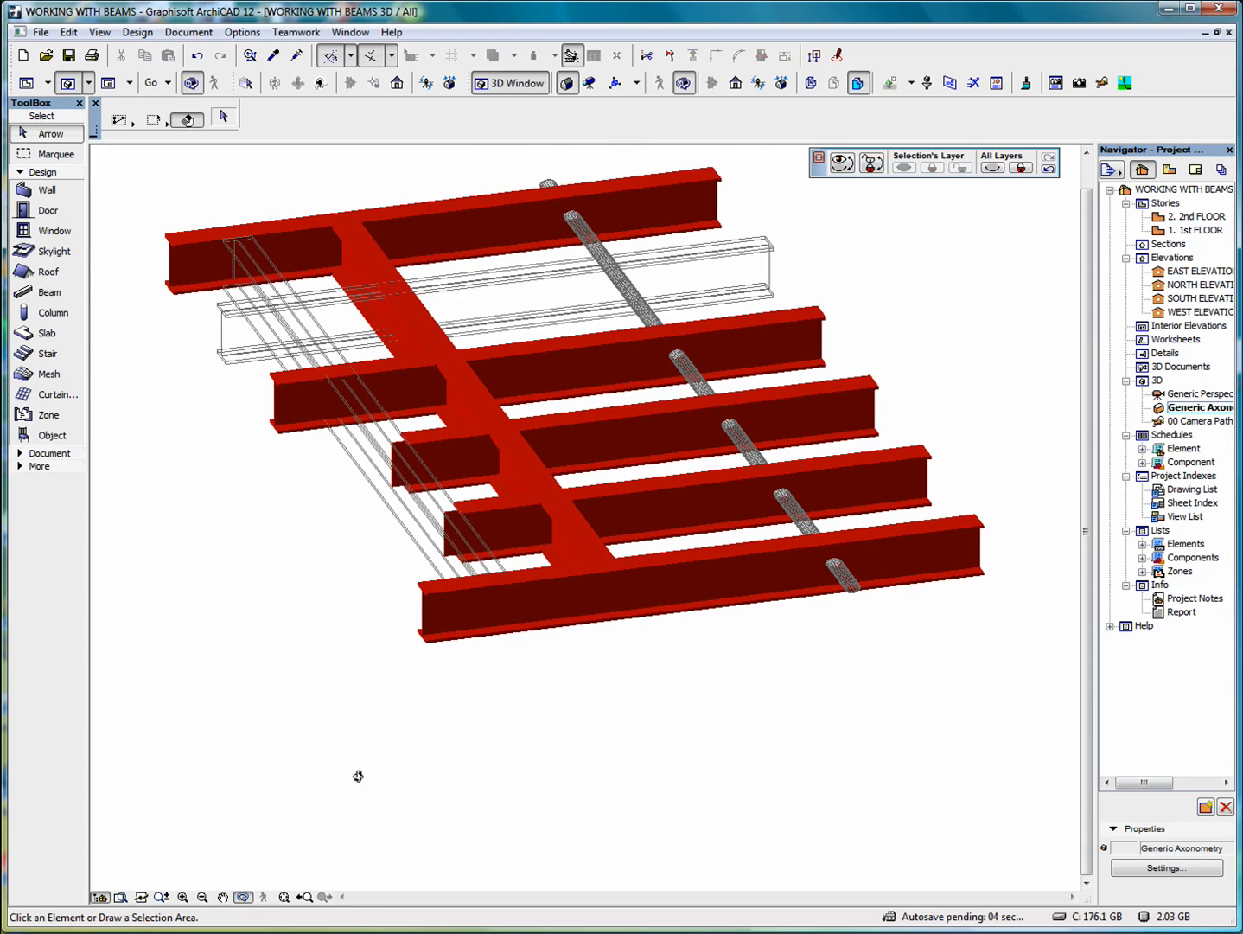
Show the 1st FLOOR plan and set the beam tool's default section to the simple rectangular shape instead of a complex profile.
{"action": "key", "text": "F2"}
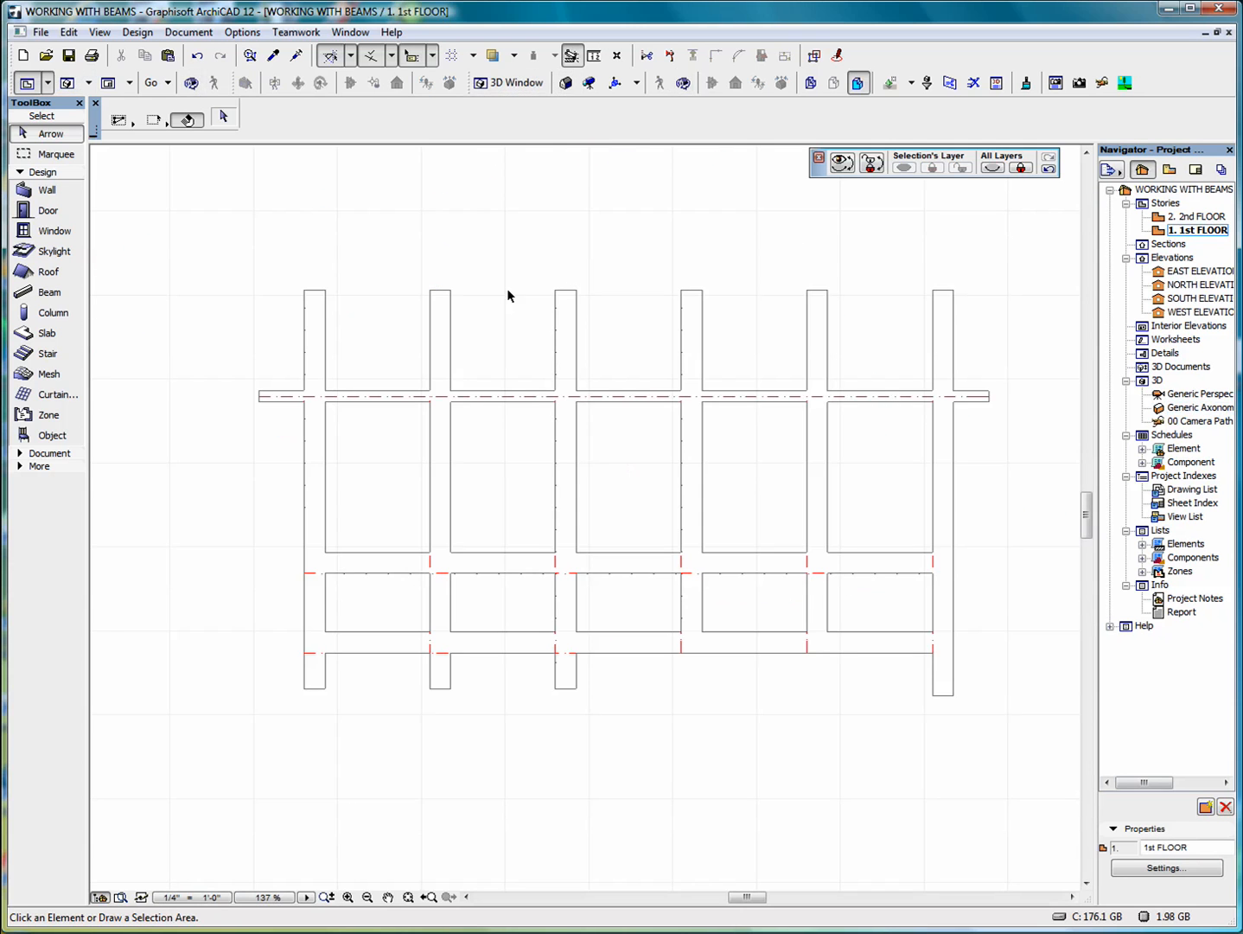
{"action": "scroll", "coordinate": [508, 296], "scroll_direction": "down", "scroll_amount": 2}
{"action": "middle_click_drag", "start_coordinate": [555, 353], "coordinate": [477, 584]}
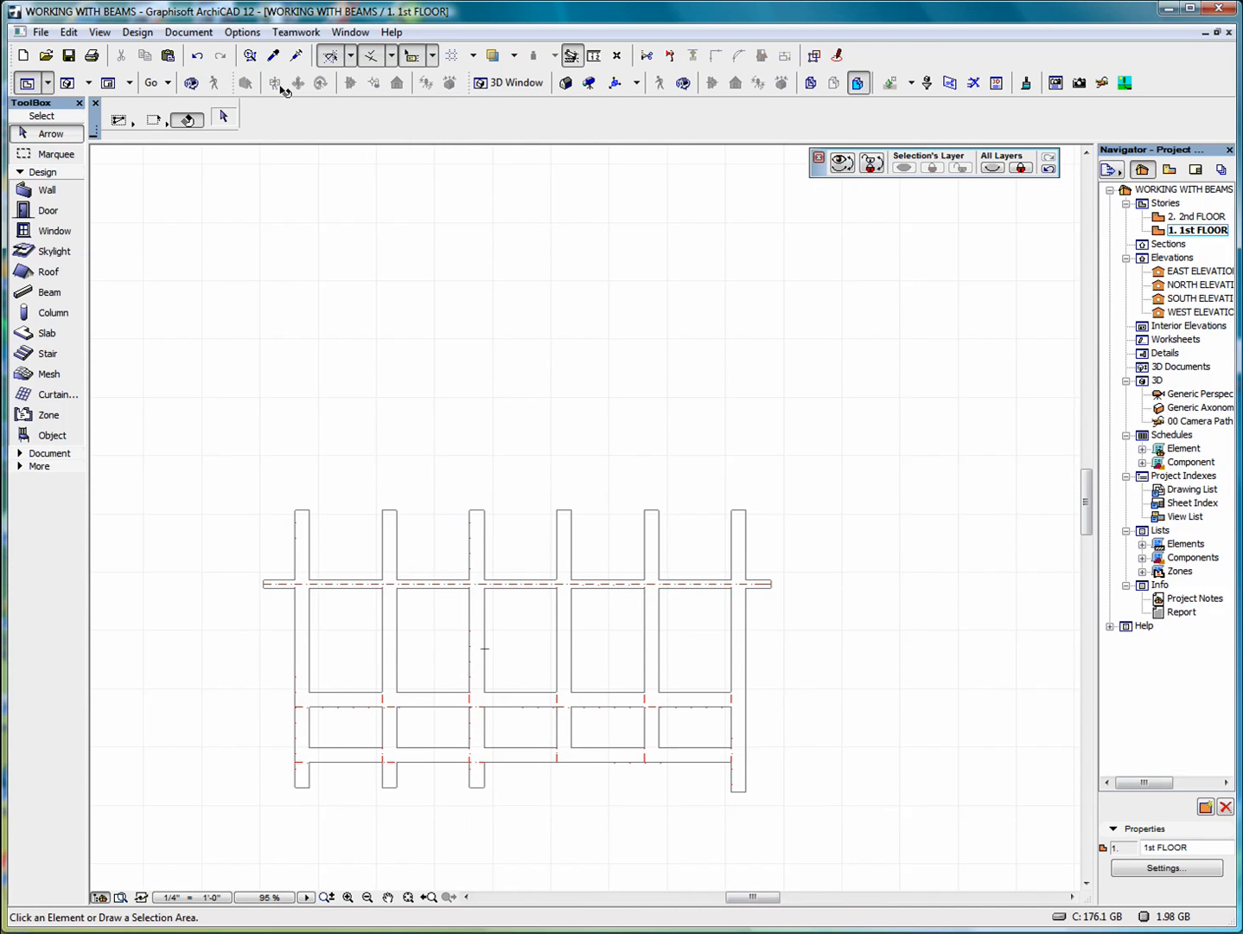
{"action": "double_click", "coordinate": [47, 294]}
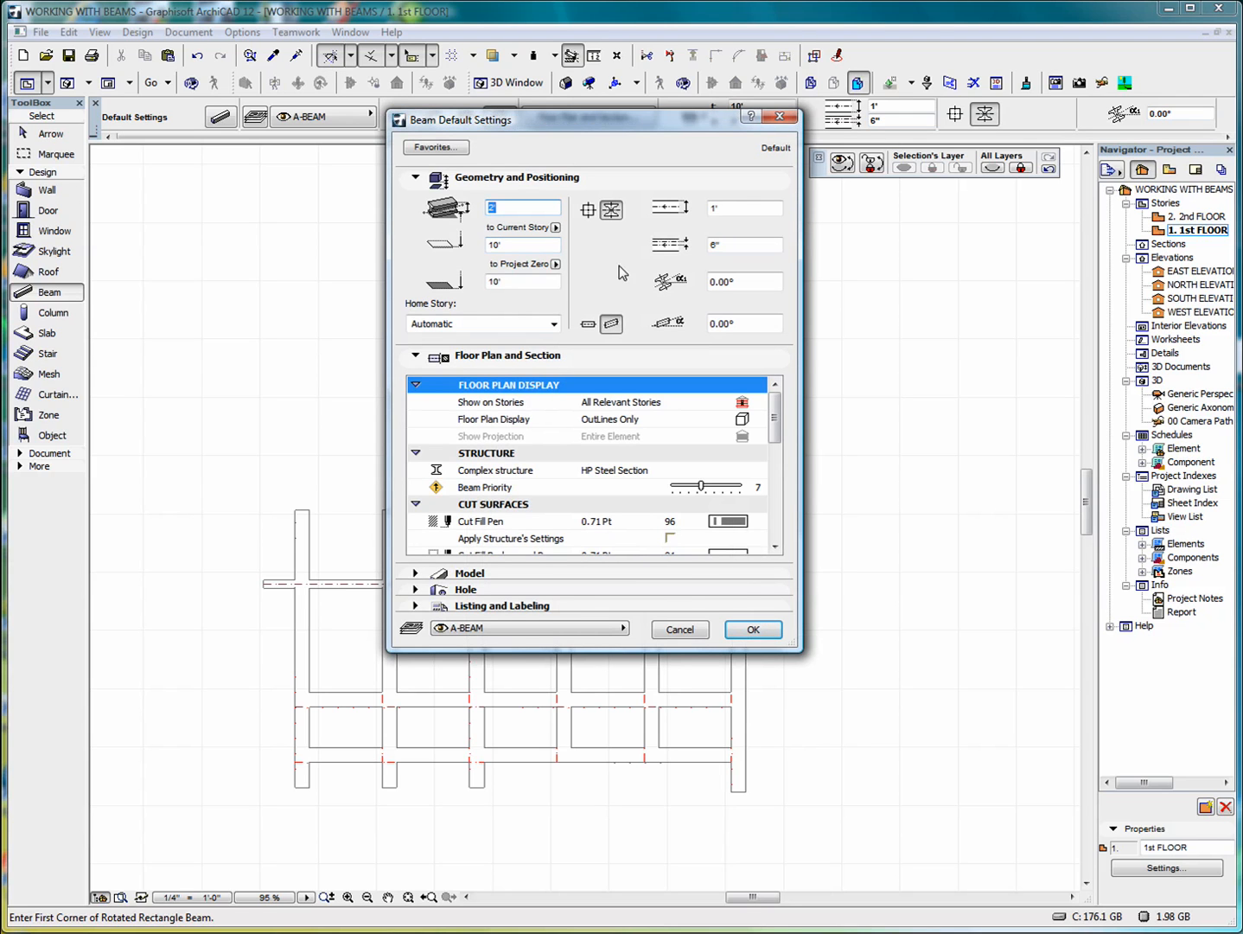
{"action": "left_click", "coordinate": [591, 211]}
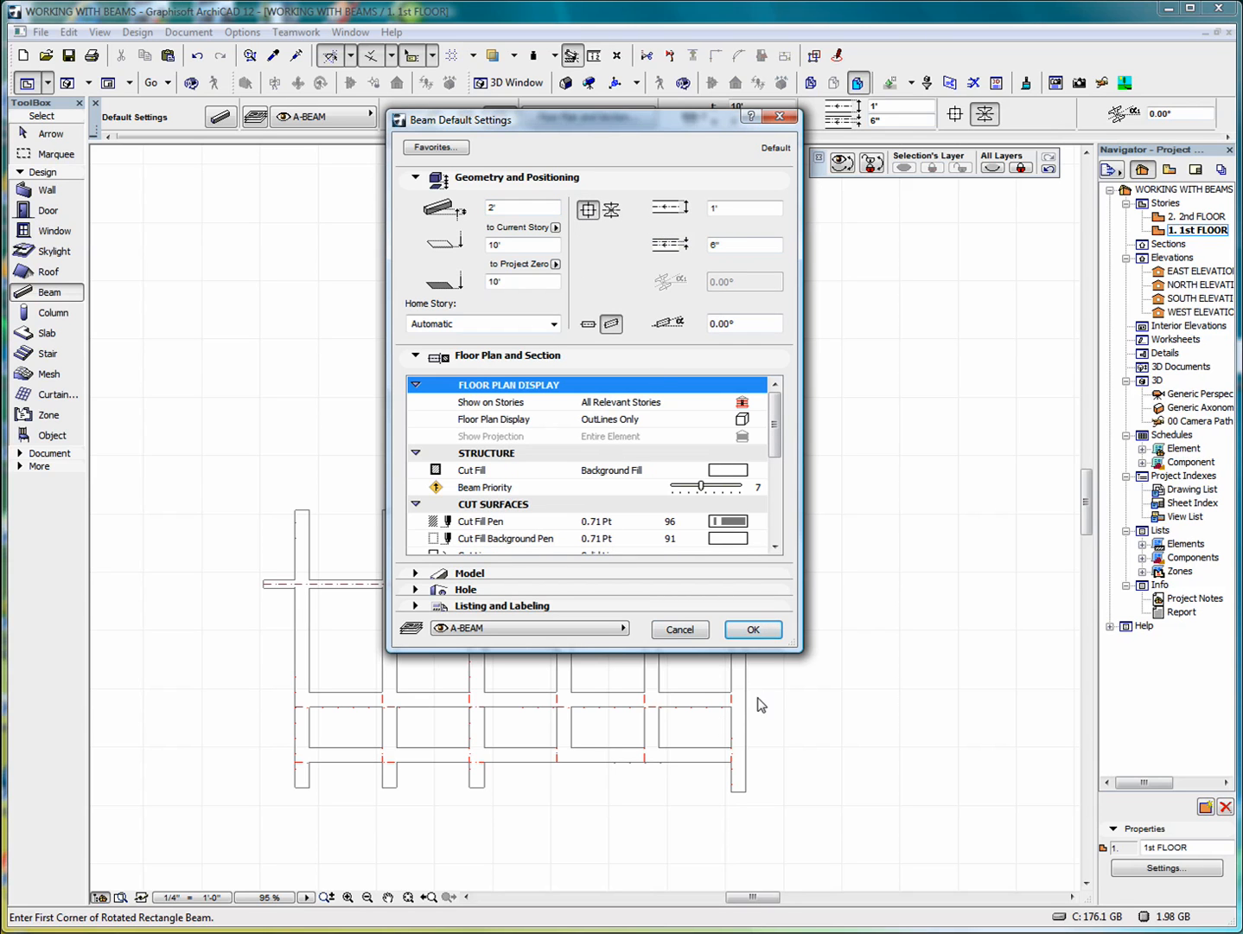
{"action": "left_click", "coordinate": [753, 630]}
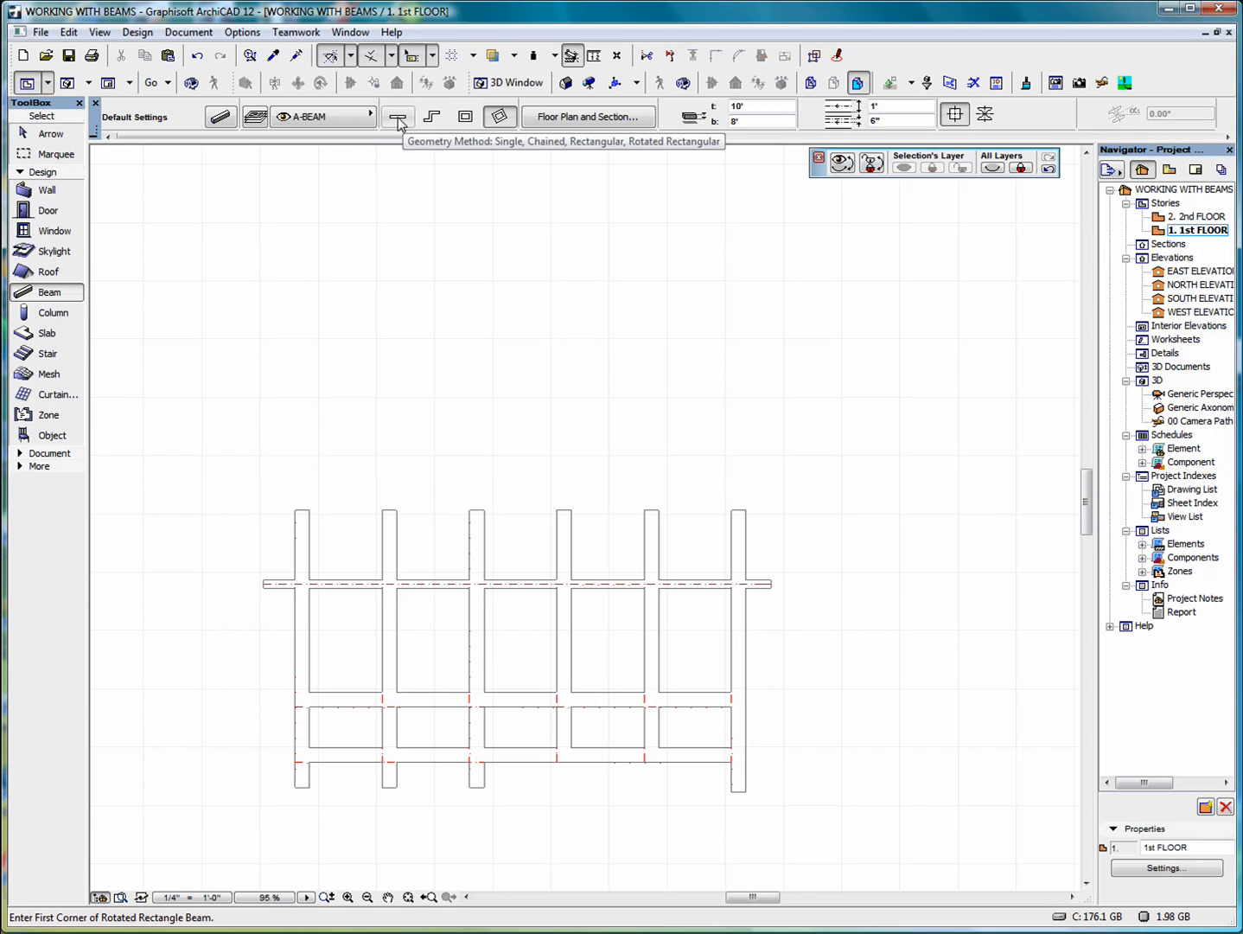
Draw a single straight horizontal beam in the empty area above the beam grid using the Single geometry method.
{"action": "left_click", "coordinate": [400, 120]}
{"action": "left_click", "coordinate": [323, 239]}
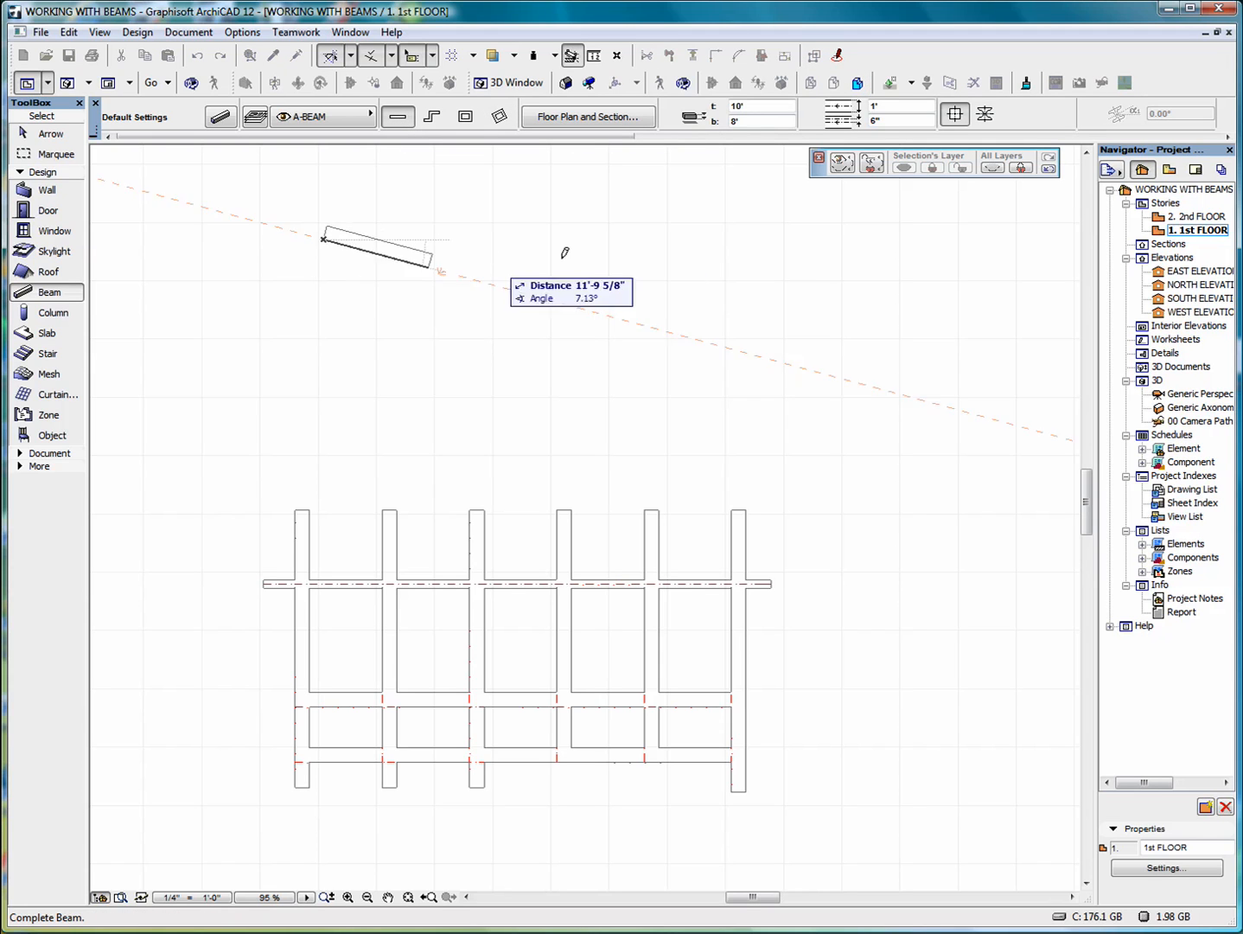
{"action": "left_click", "coordinate": [659, 234]}
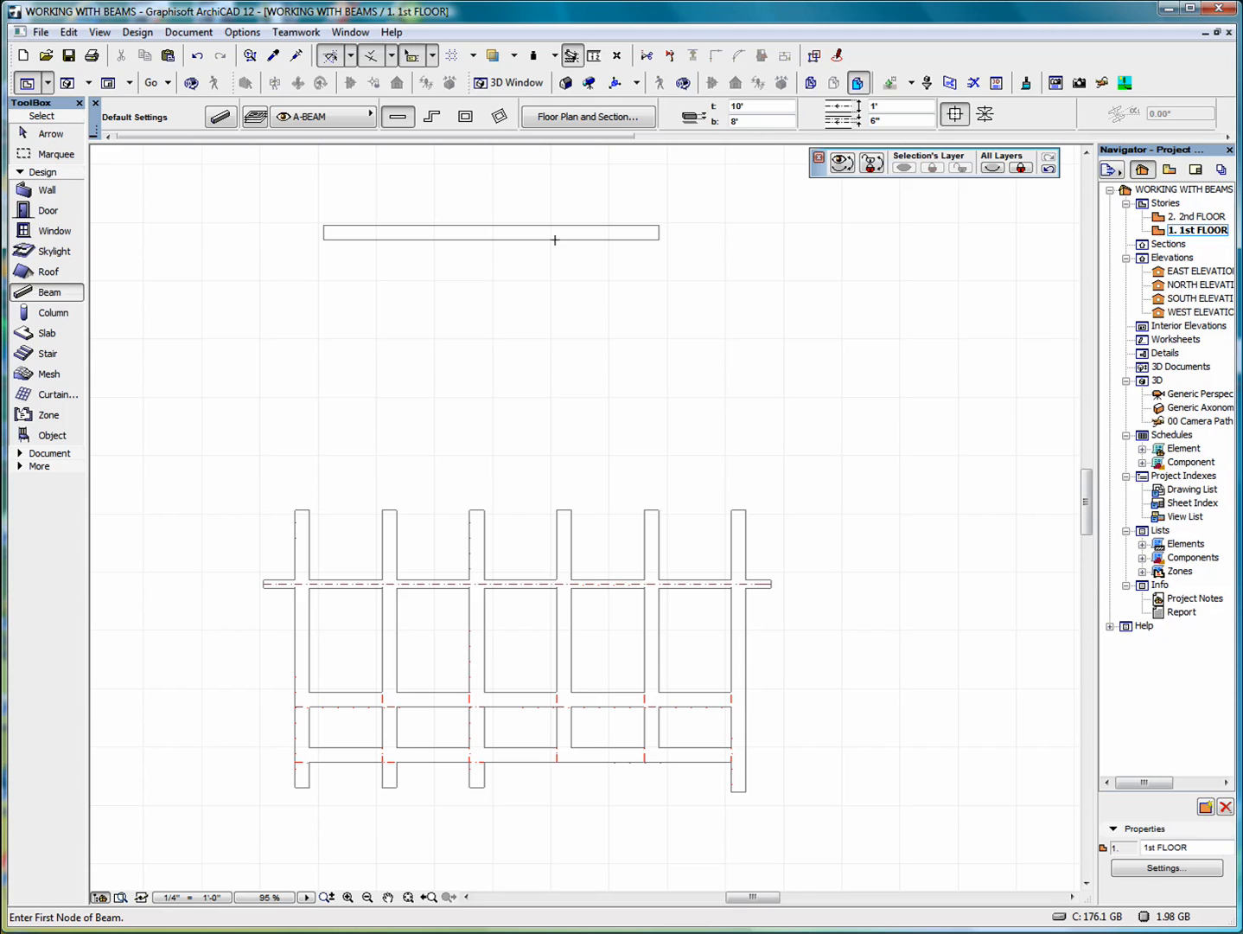
Draw a three-segment chained beam below the straight beam, with horizontal ends joined by a middle segment about 3'-10" long at 60°.
{"action": "left_click", "coordinate": [432, 118]}
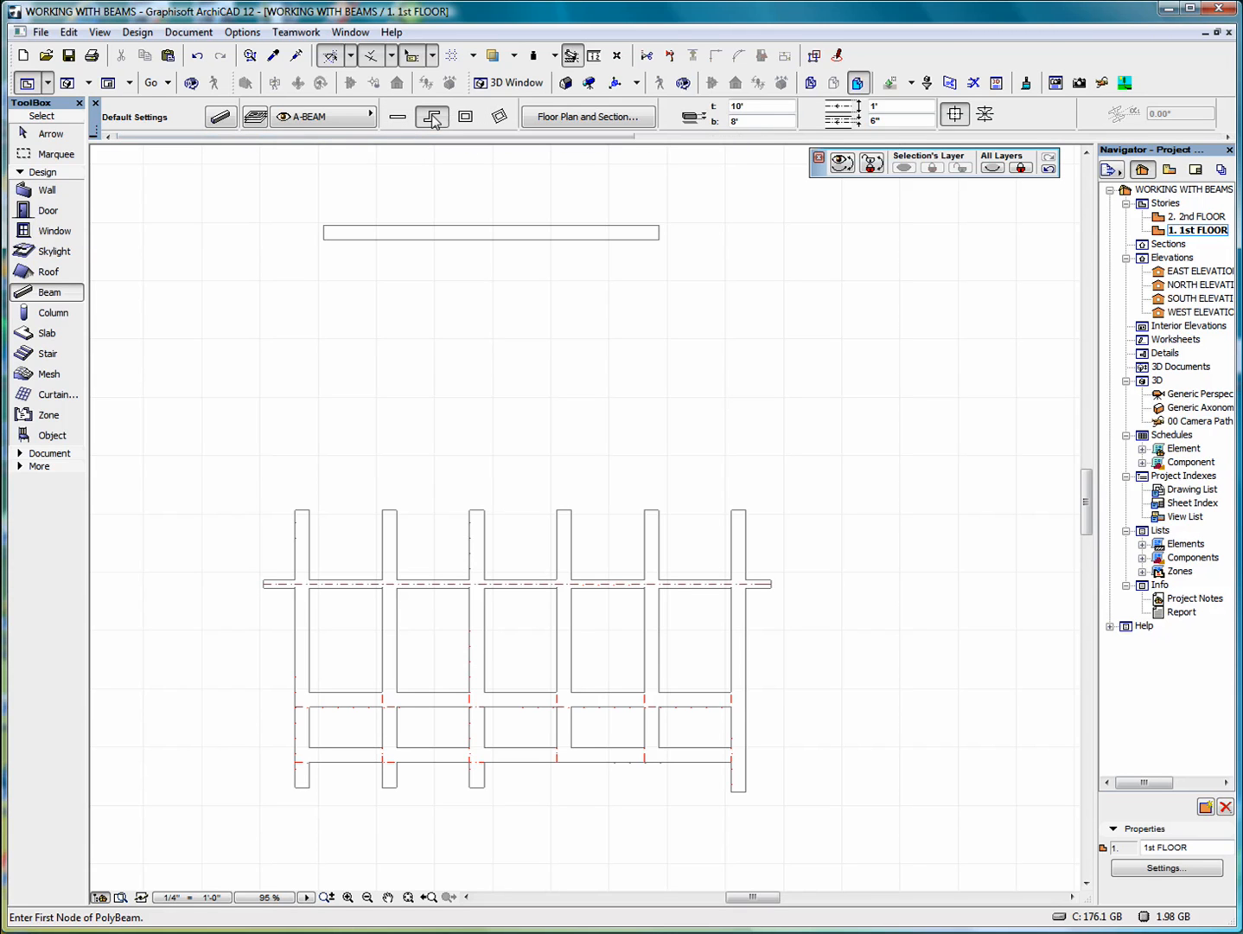
{"action": "left_click", "coordinate": [326, 335]}
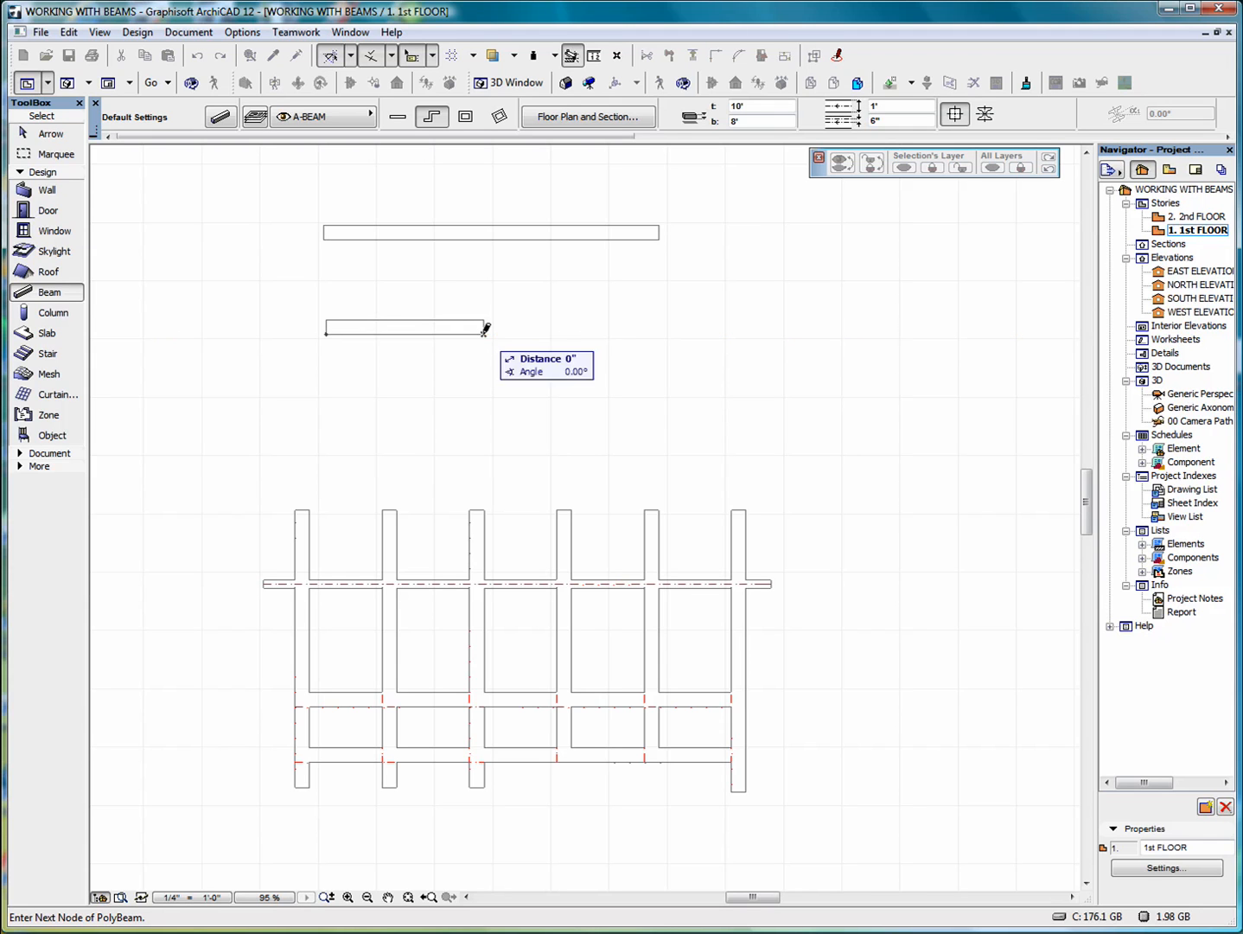
{"action": "left_click", "coordinate": [485, 333]}
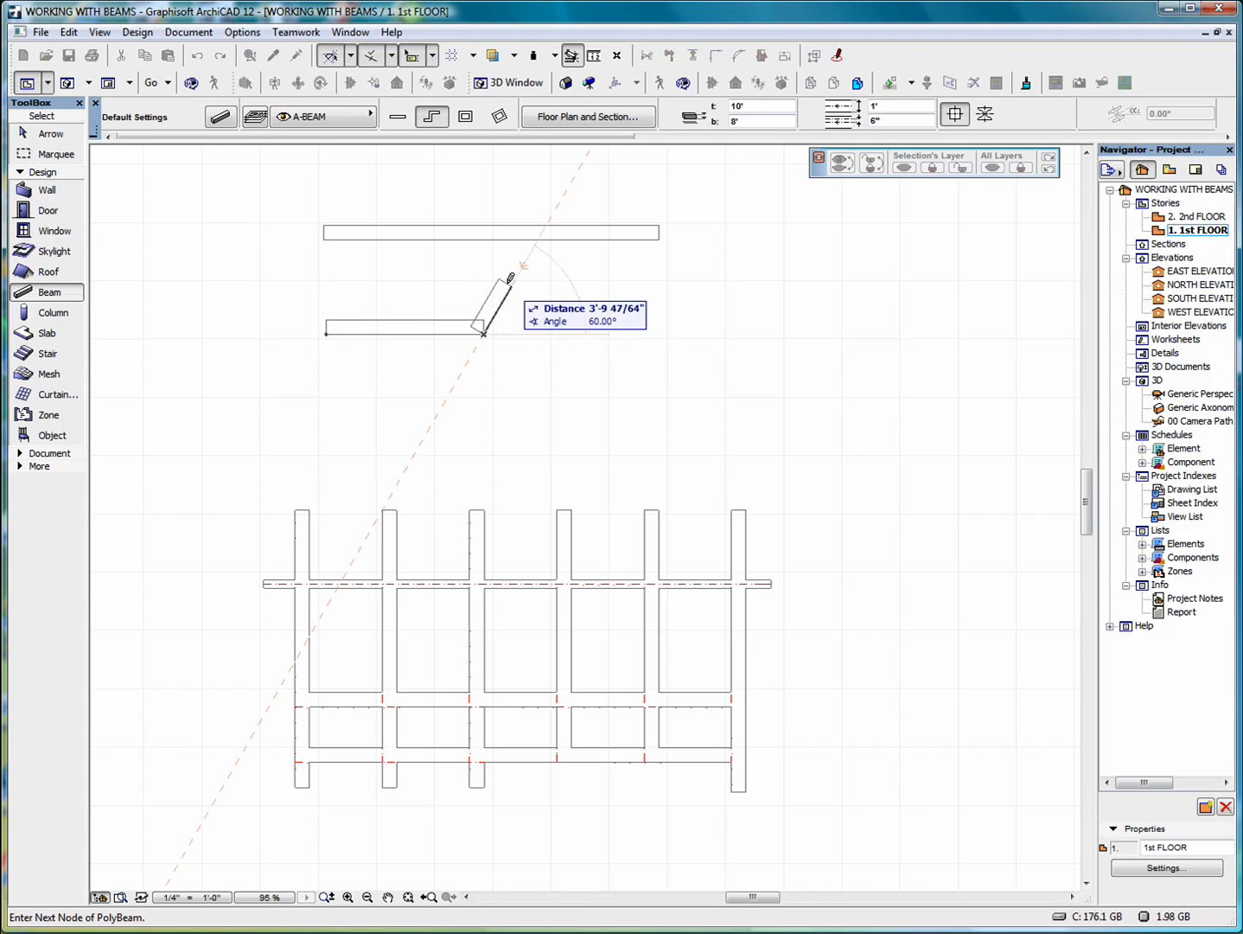
{"action": "left_click", "coordinate": [512, 284]}
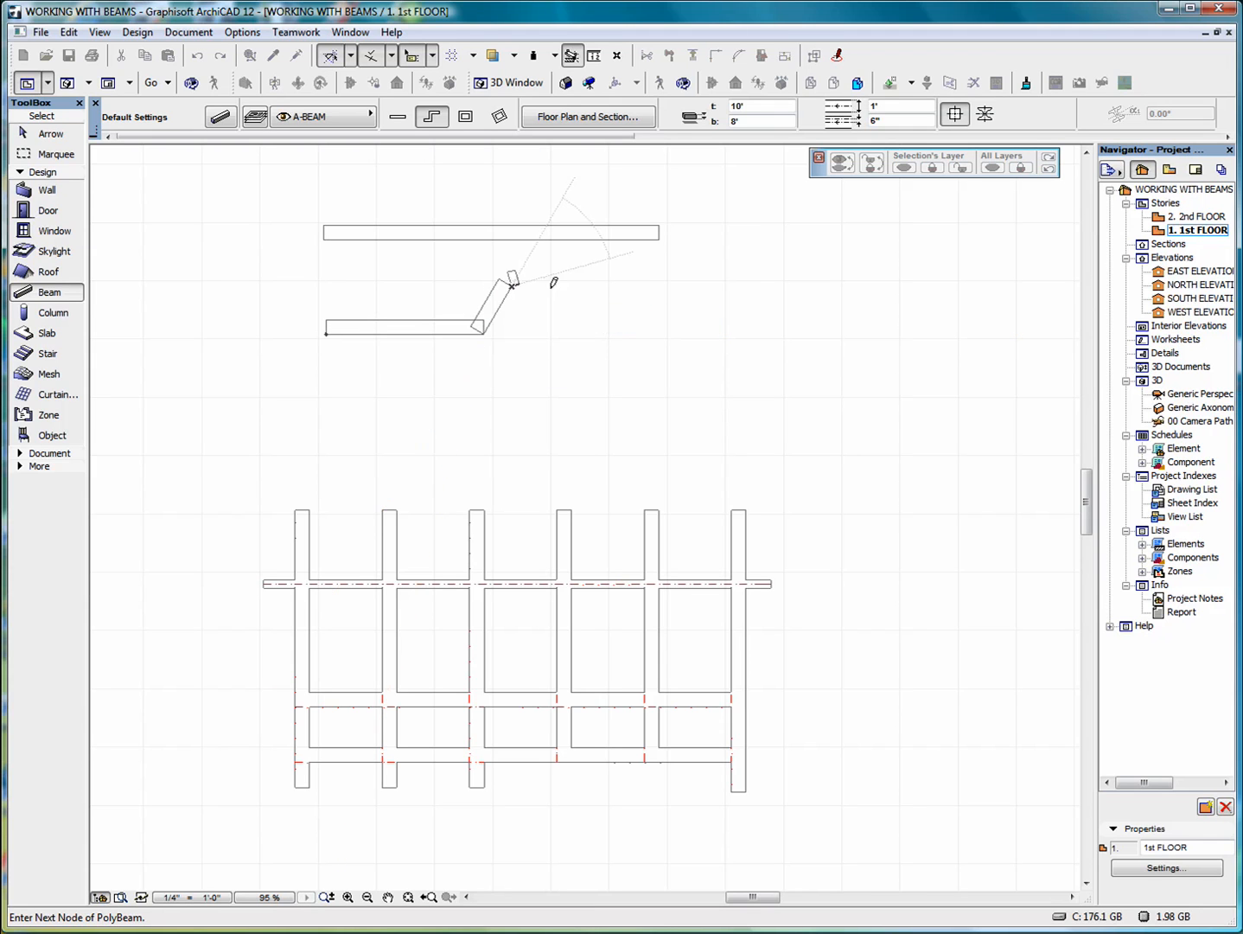
{"action": "left_click", "coordinate": [674, 283]}
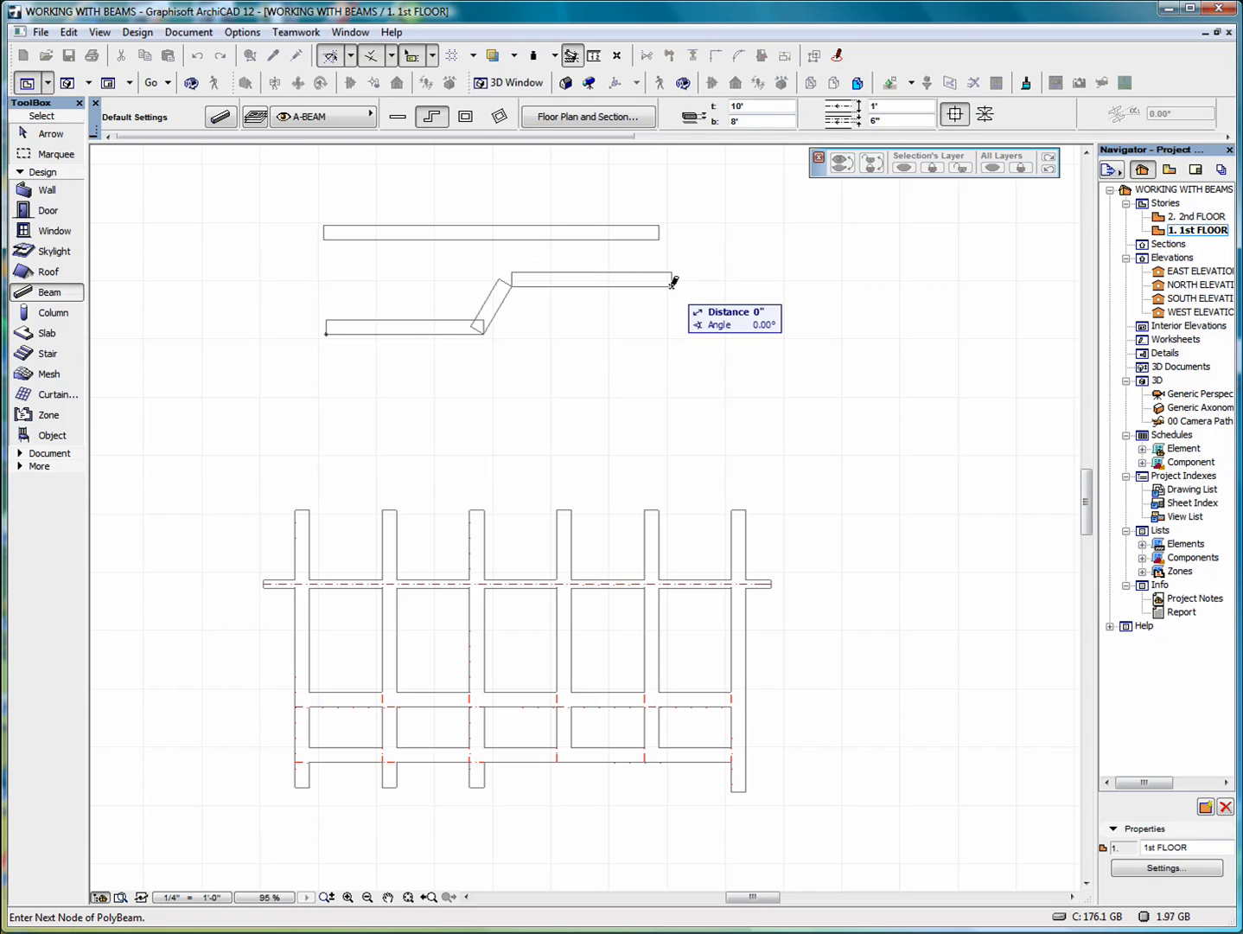
{"action": "left_click", "coordinate": [674, 283]}
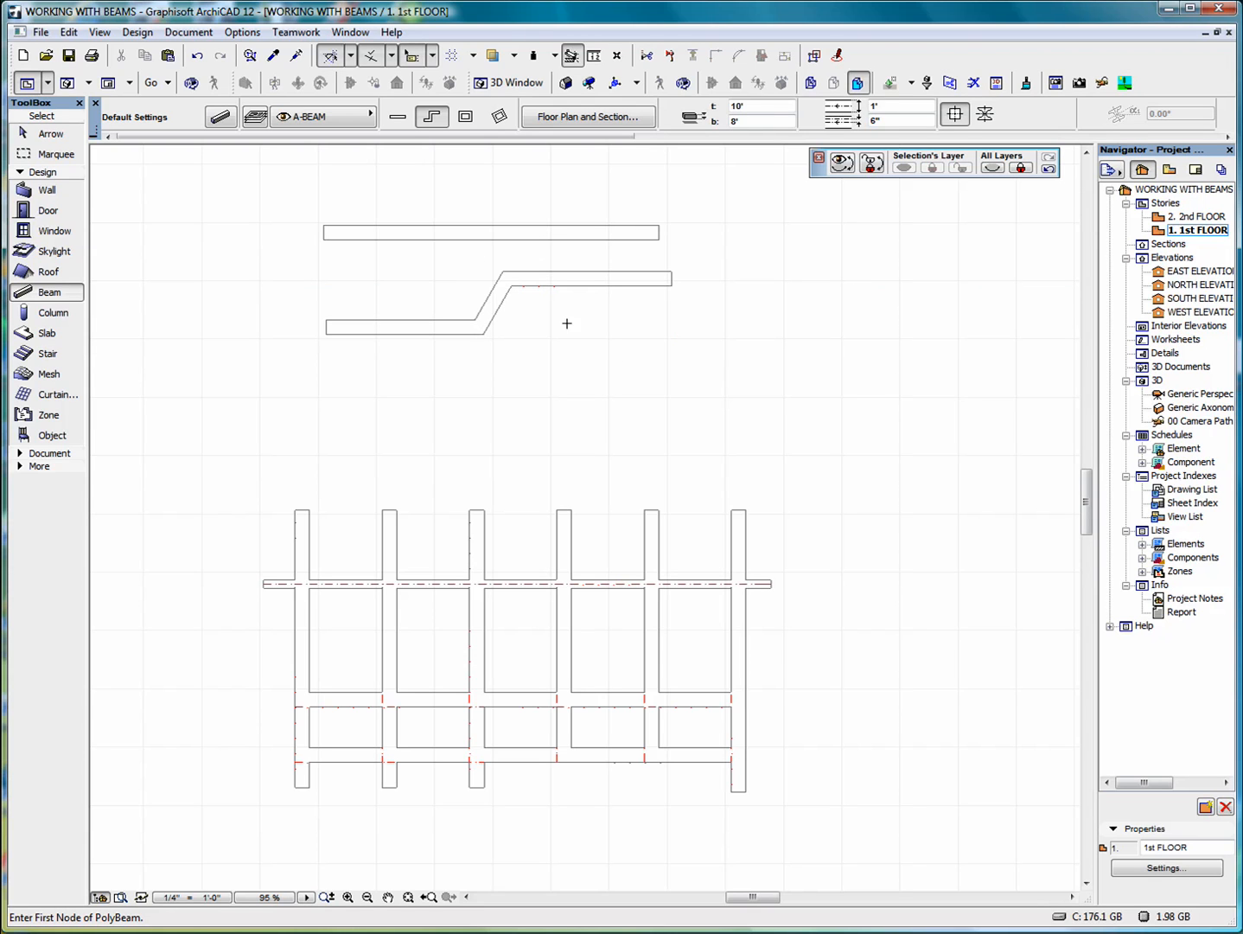
Draw a closed rectangular ring of beams below the chained beam using the Rectangular geometry method.
{"action": "left_click", "coordinate": [465, 115]}
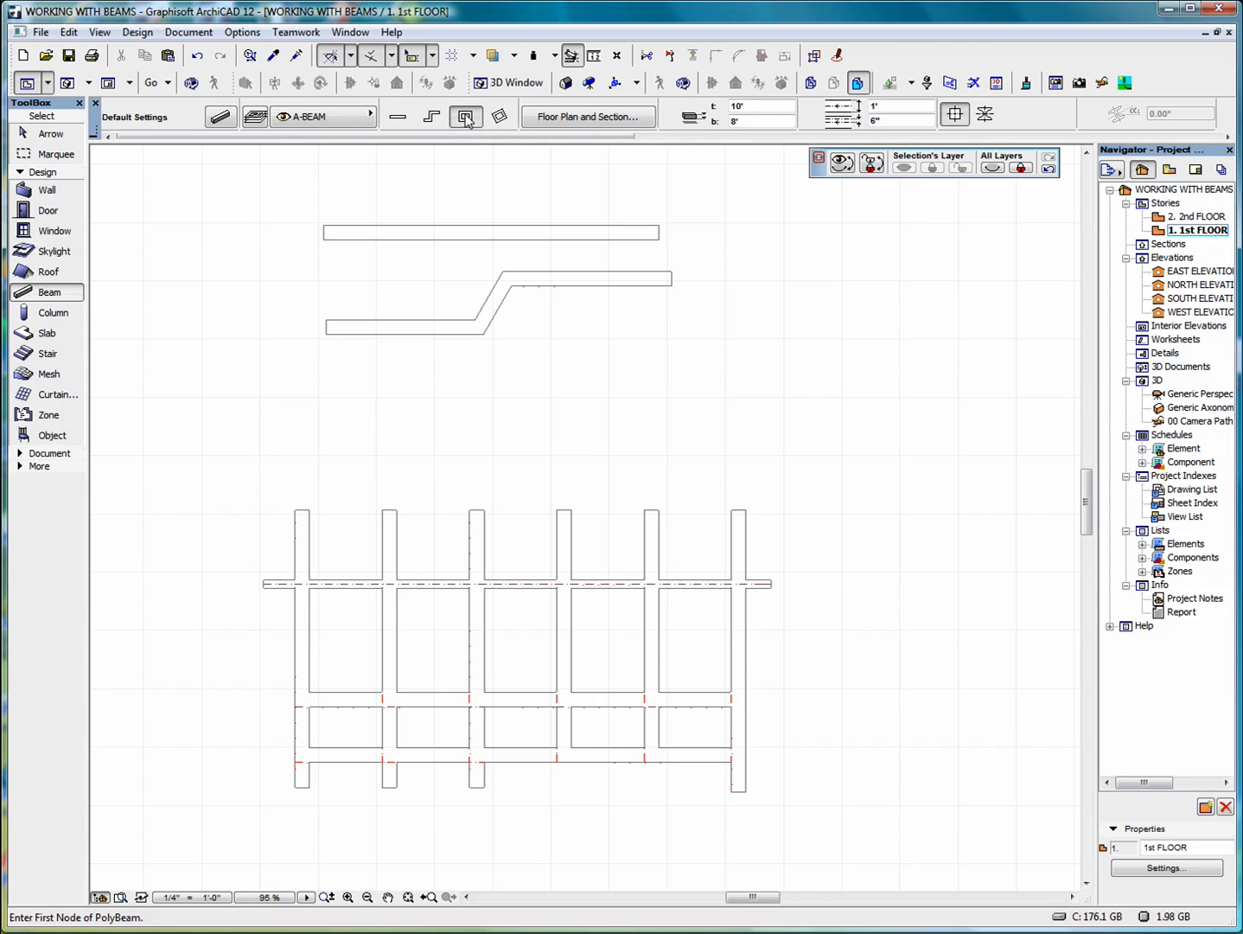
{"action": "left_click", "coordinate": [554, 323]}
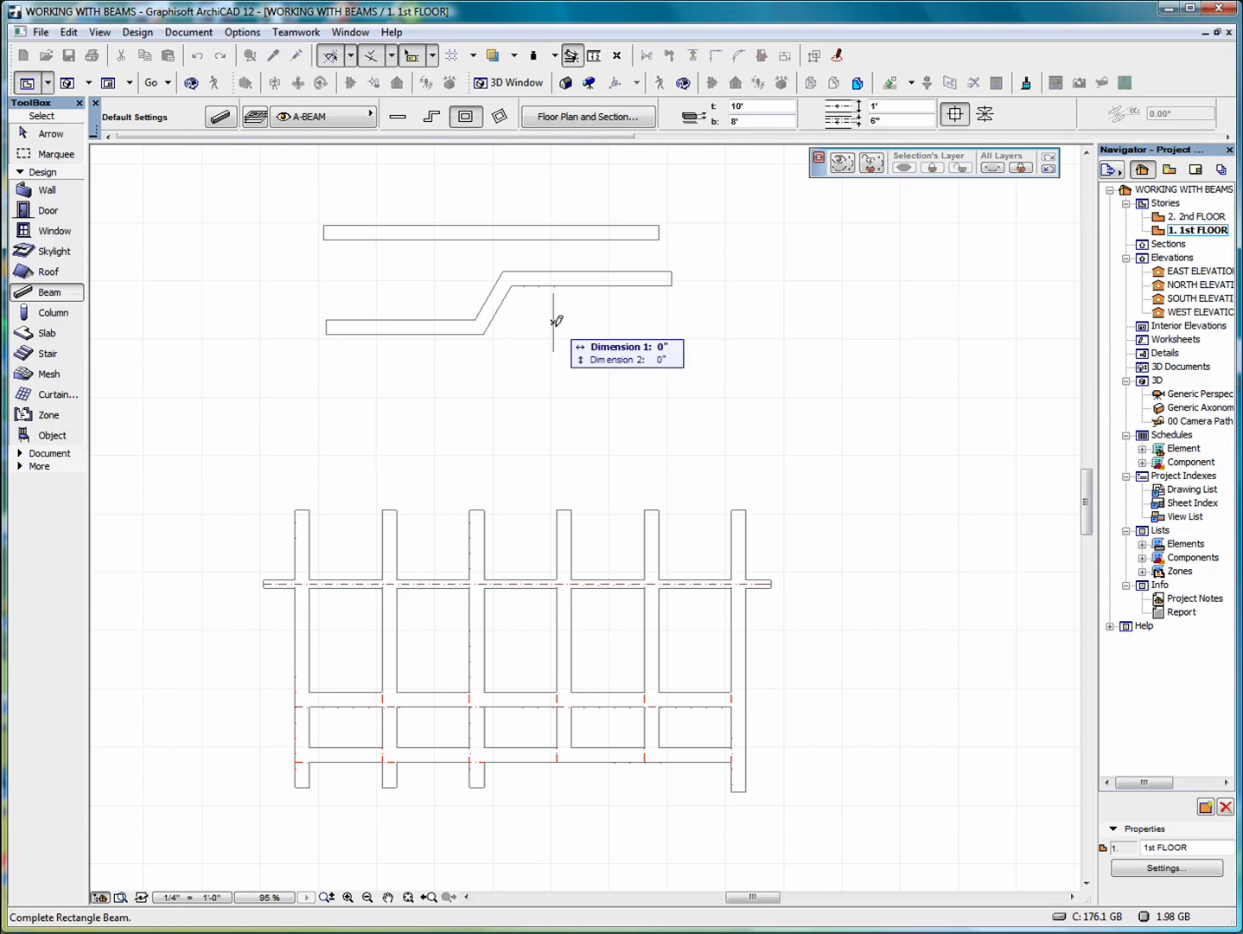
{"action": "left_click", "coordinate": [777, 440]}
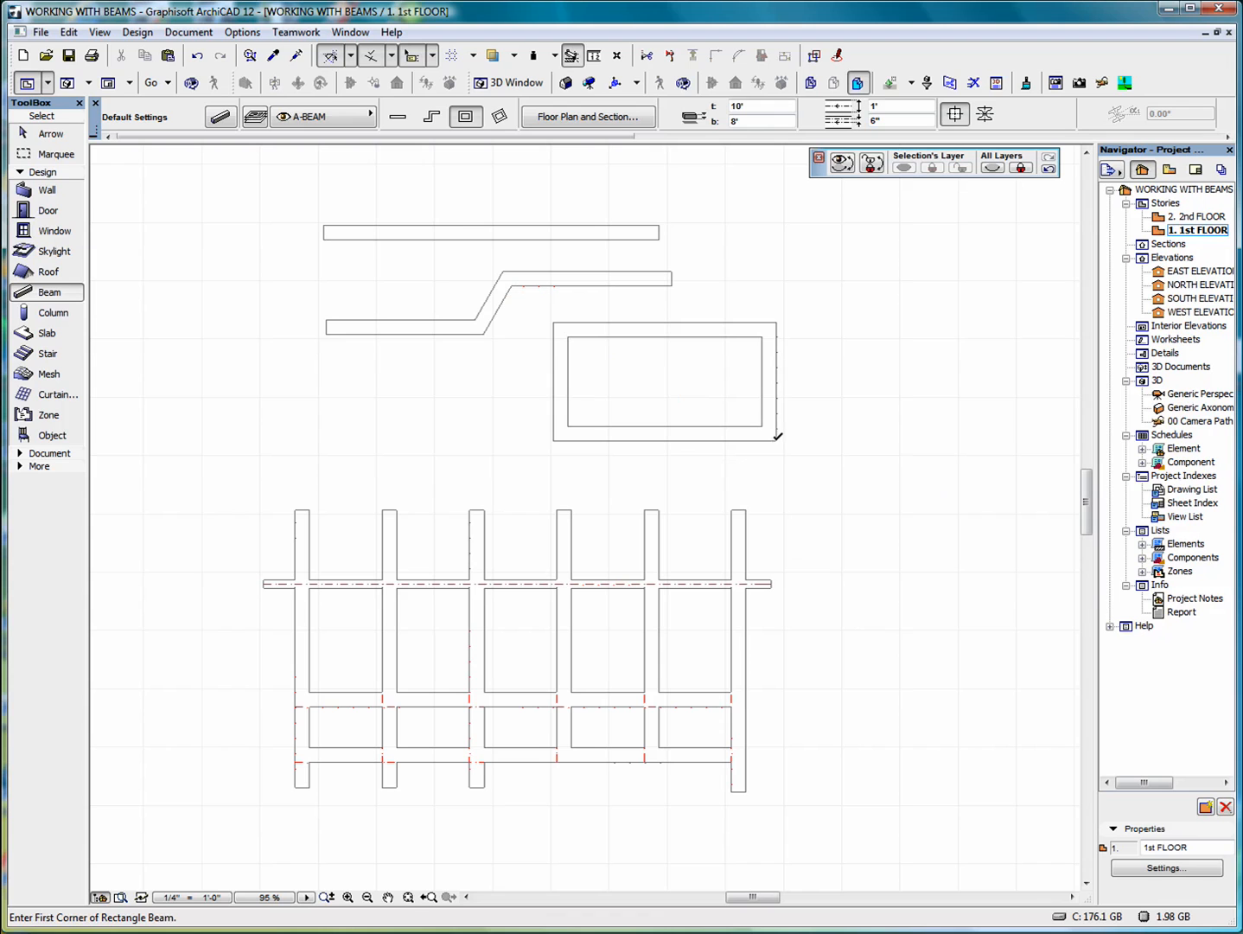
Draw a diagonally rotated rectangular ring of beams beside the first rectangle, about 16'-7" along its long side.
{"action": "left_click", "coordinate": [500, 117]}
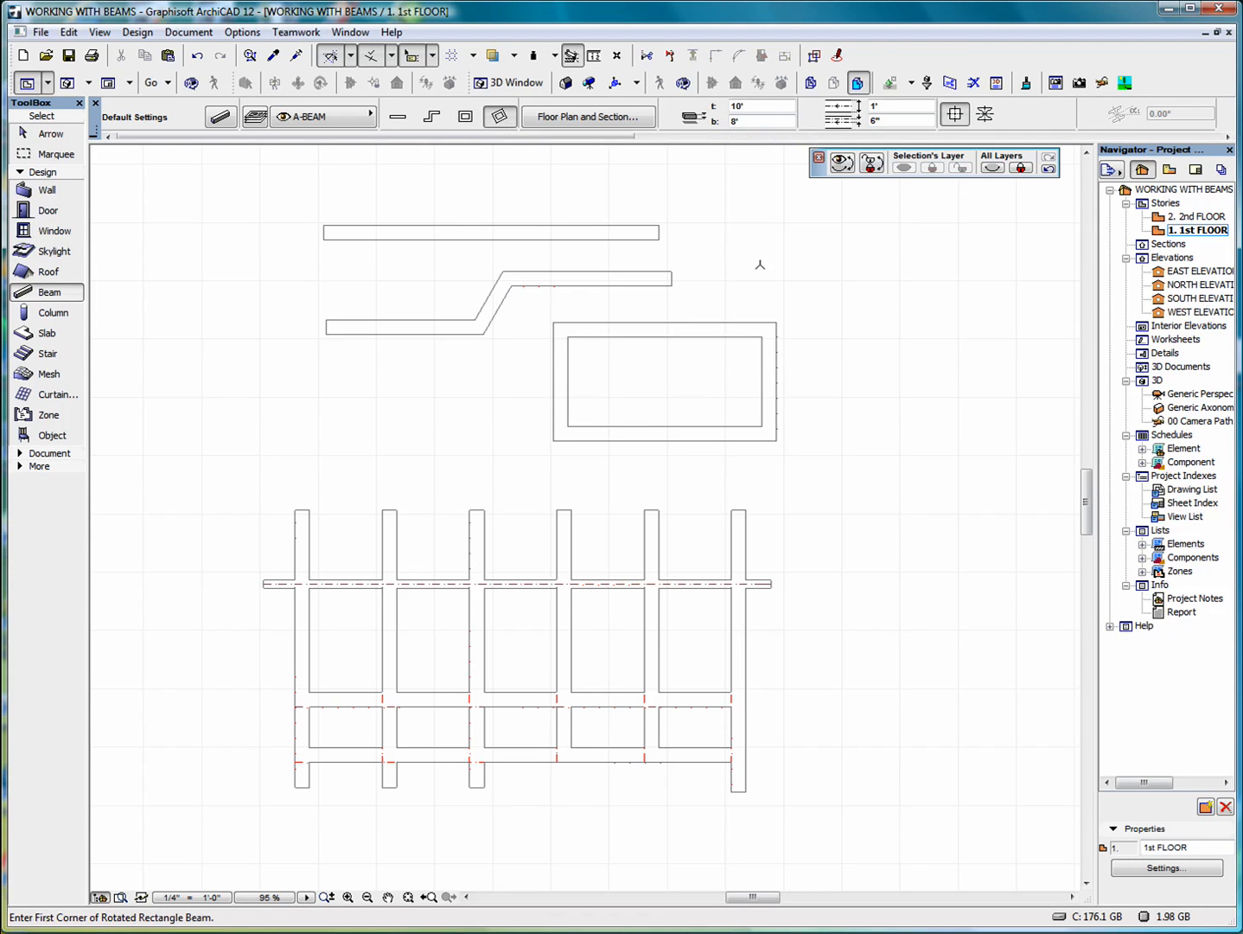
{"action": "left_click", "coordinate": [940, 449]}
{"action": "left_click", "coordinate": [1026, 358]}
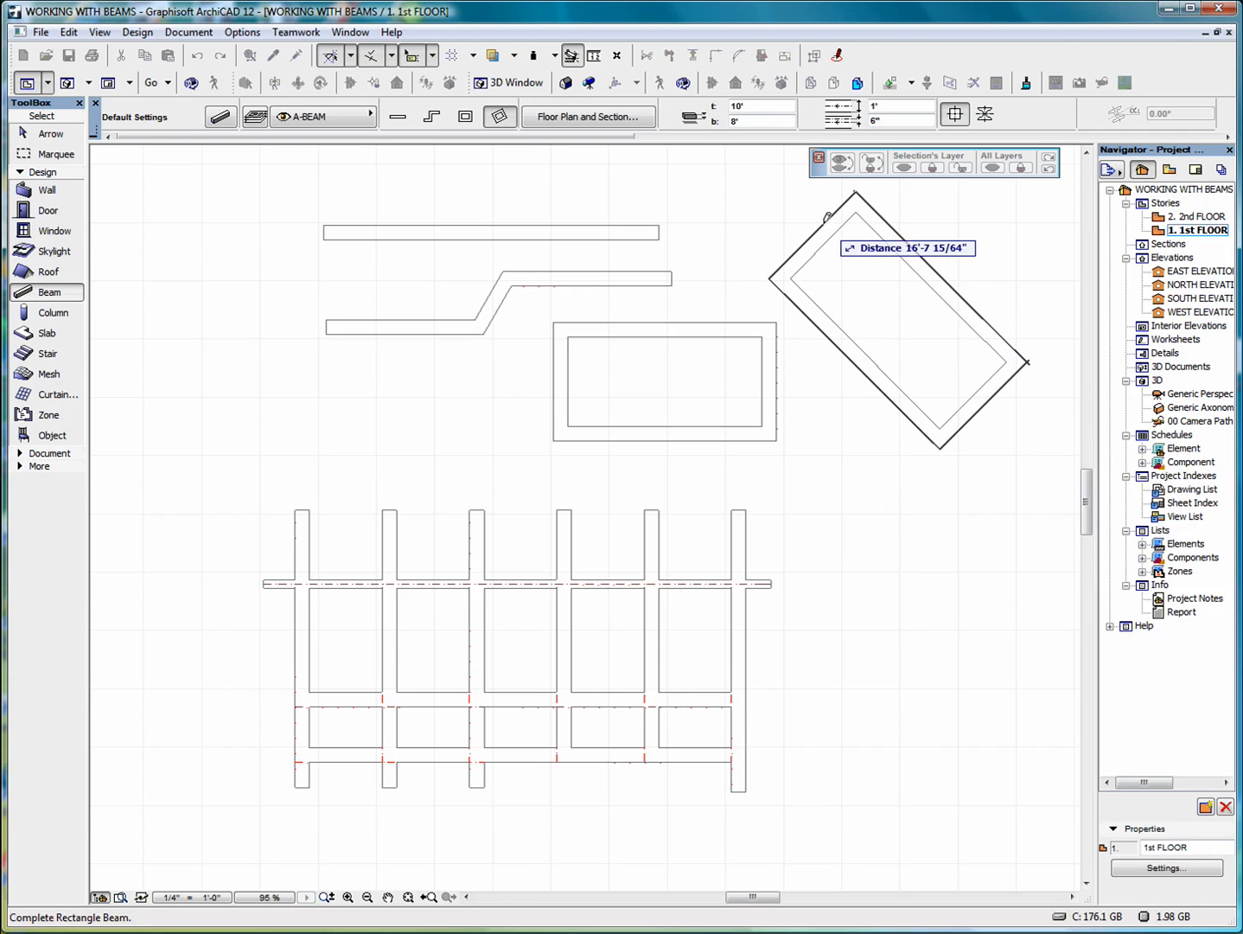
{"action": "left_click", "coordinate": [828, 216]}
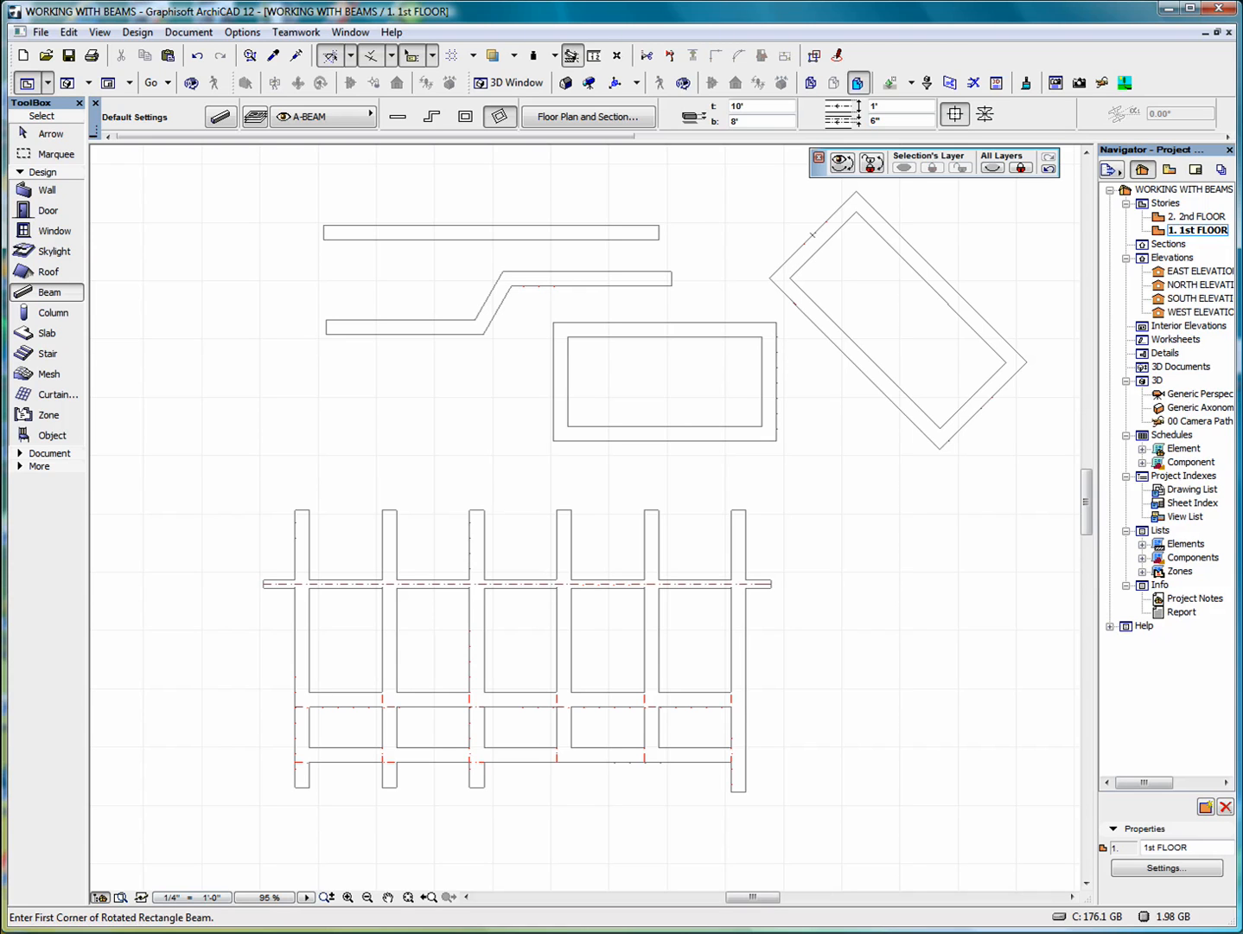
Delete the demonstration beams above the grid: the straight beam, chained beam, rectangular ring and one side of the rotated ring.
{"action": "left_click", "coordinate": [48, 135]}
{"action": "left_click", "coordinate": [279, 181]}
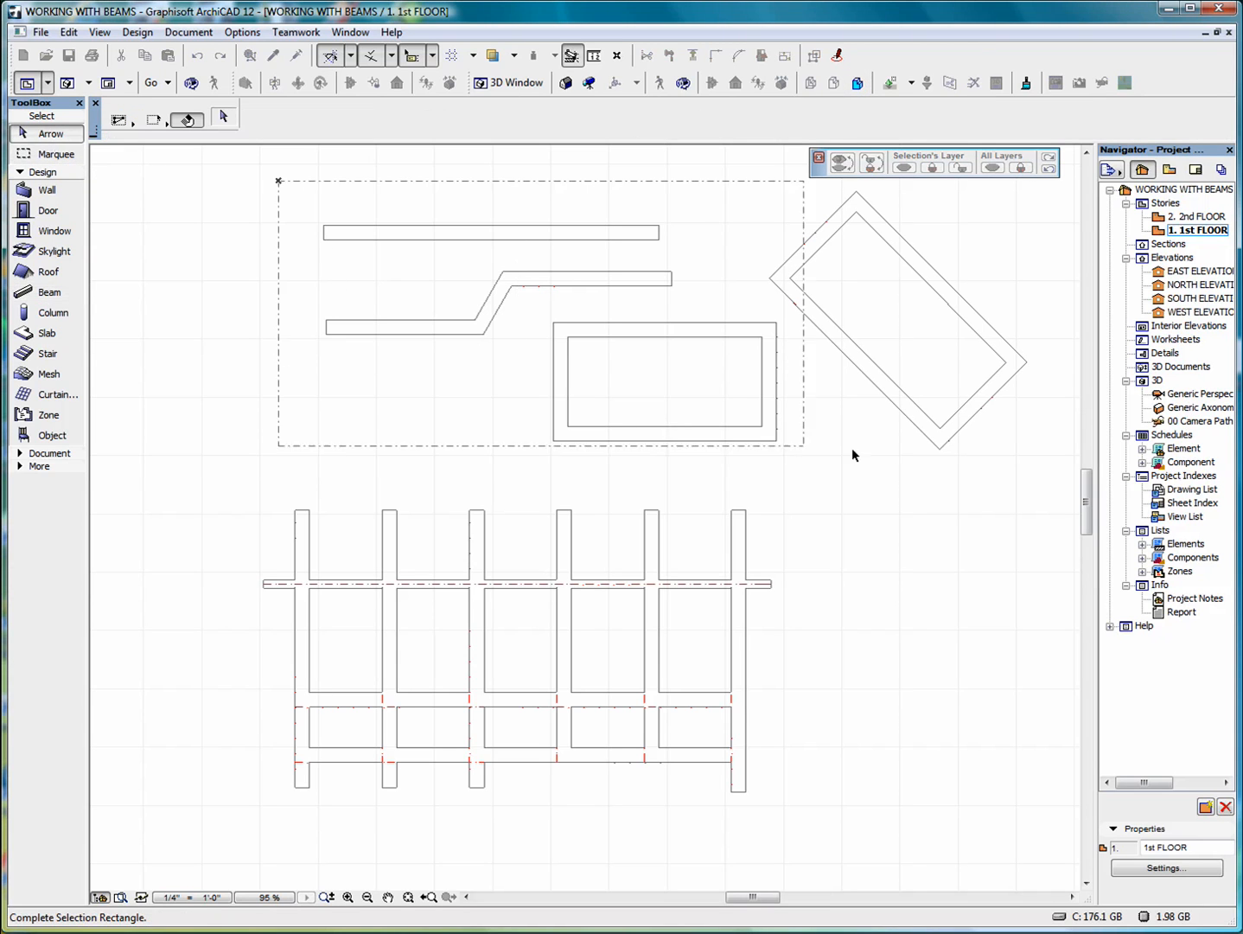
{"action": "left_click", "coordinate": [945, 467]}
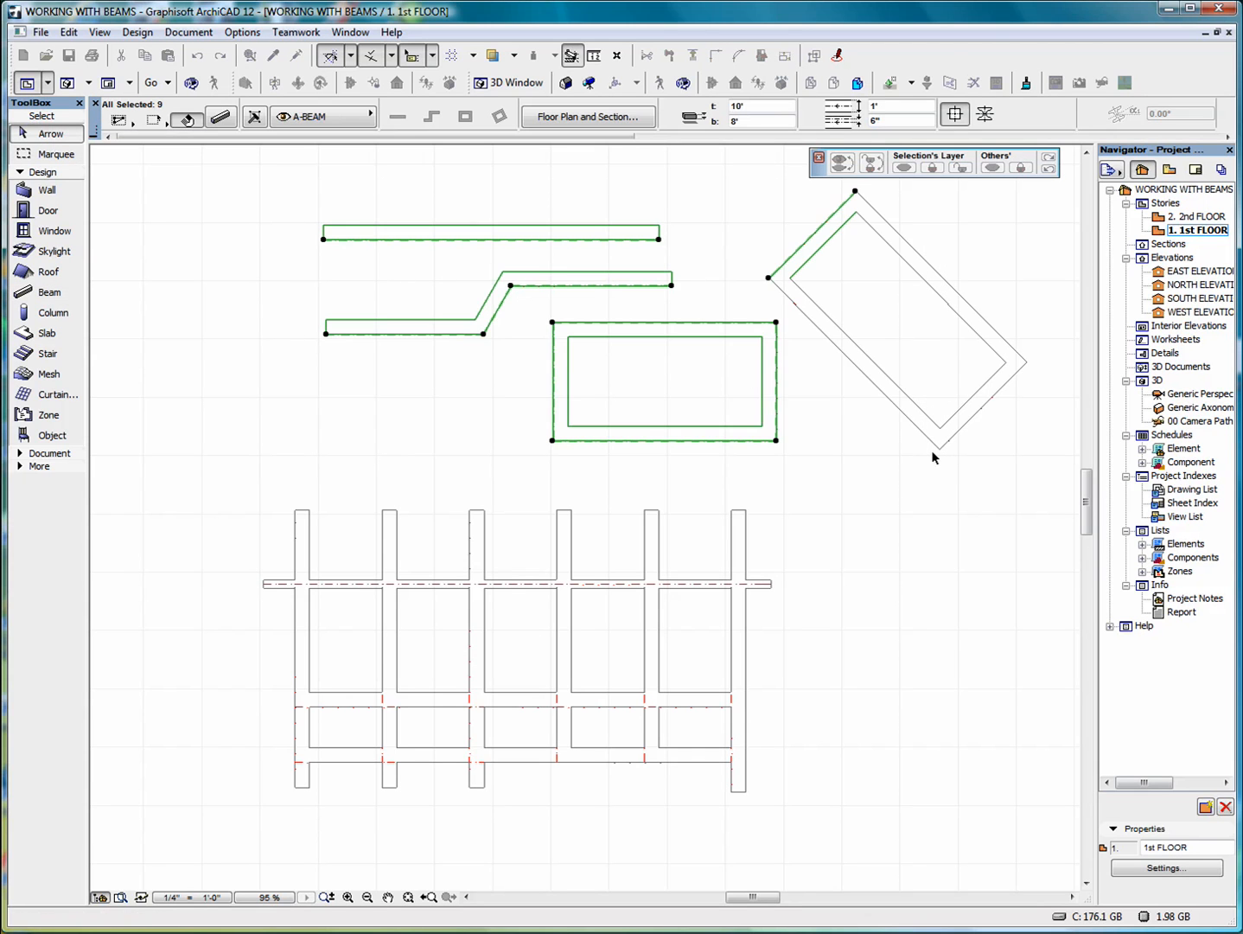
{"action": "right_click", "coordinate": [681, 185]}
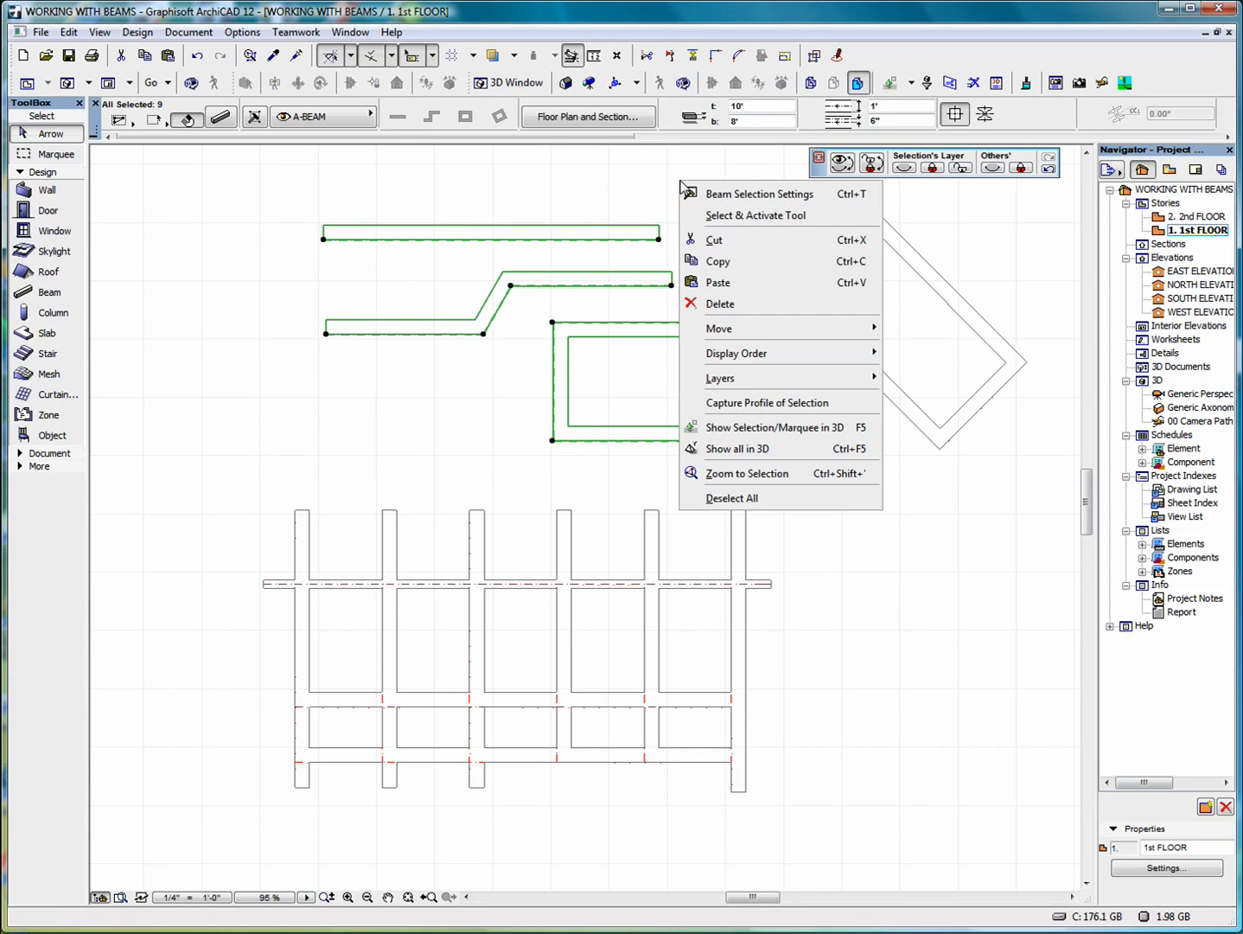
{"action": "left_click", "coordinate": [761, 304]}
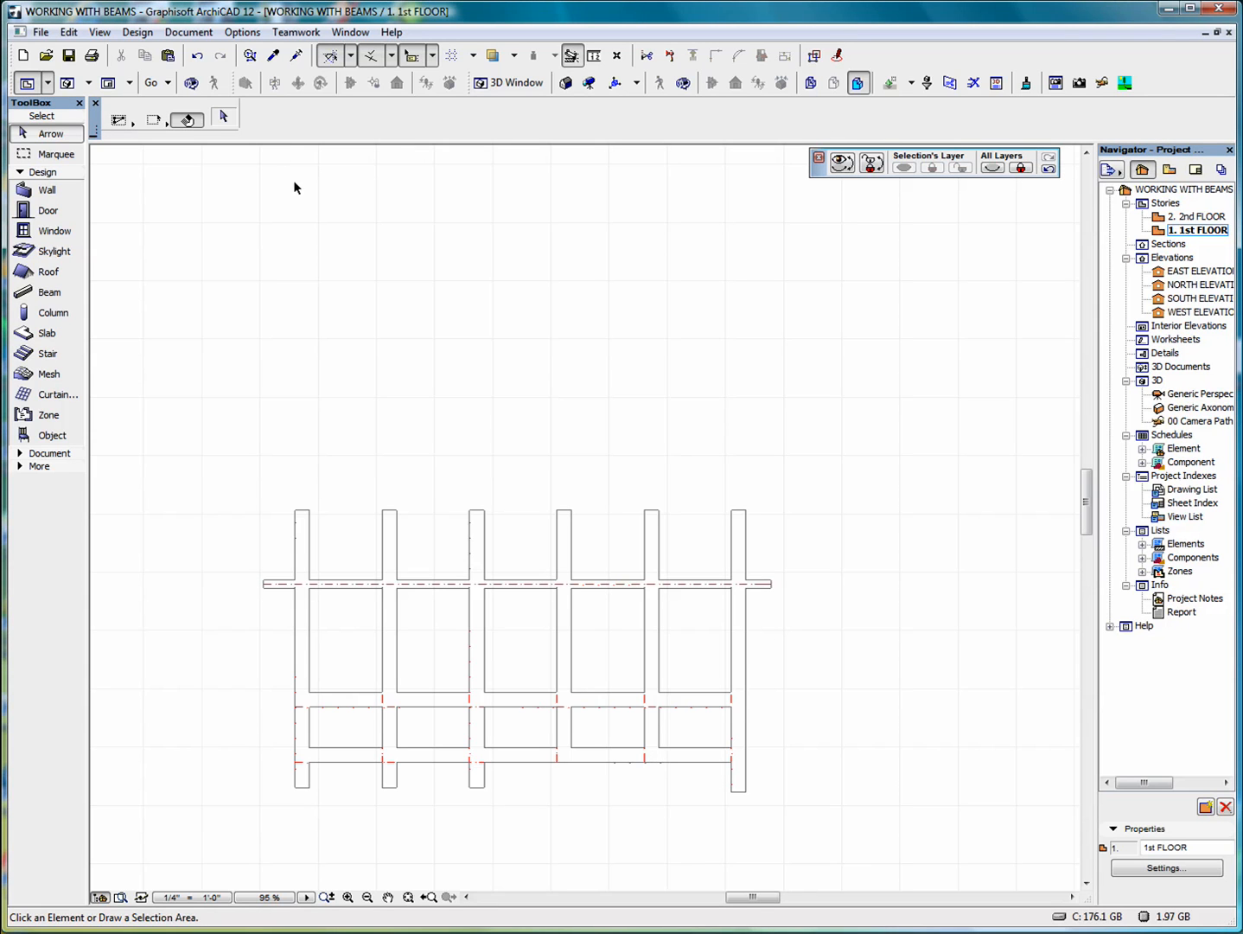
Add a circular hole of size 4" at position 6" near the middle of the rightmost vertical beam.
{"action": "left_click", "coordinate": [743, 517]}
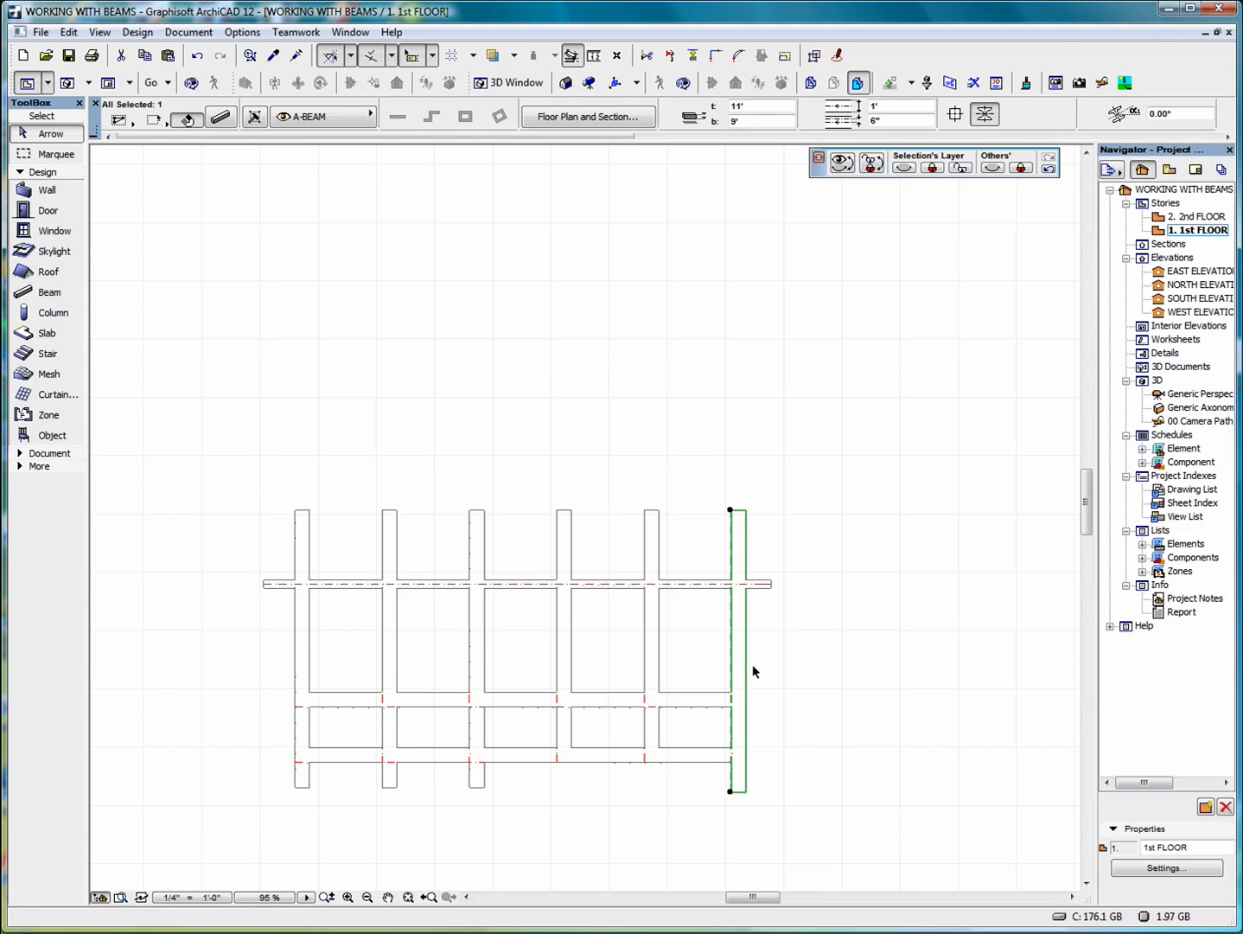
{"action": "scroll", "coordinate": [754, 667], "scroll_direction": "up", "scroll_amount": 3}
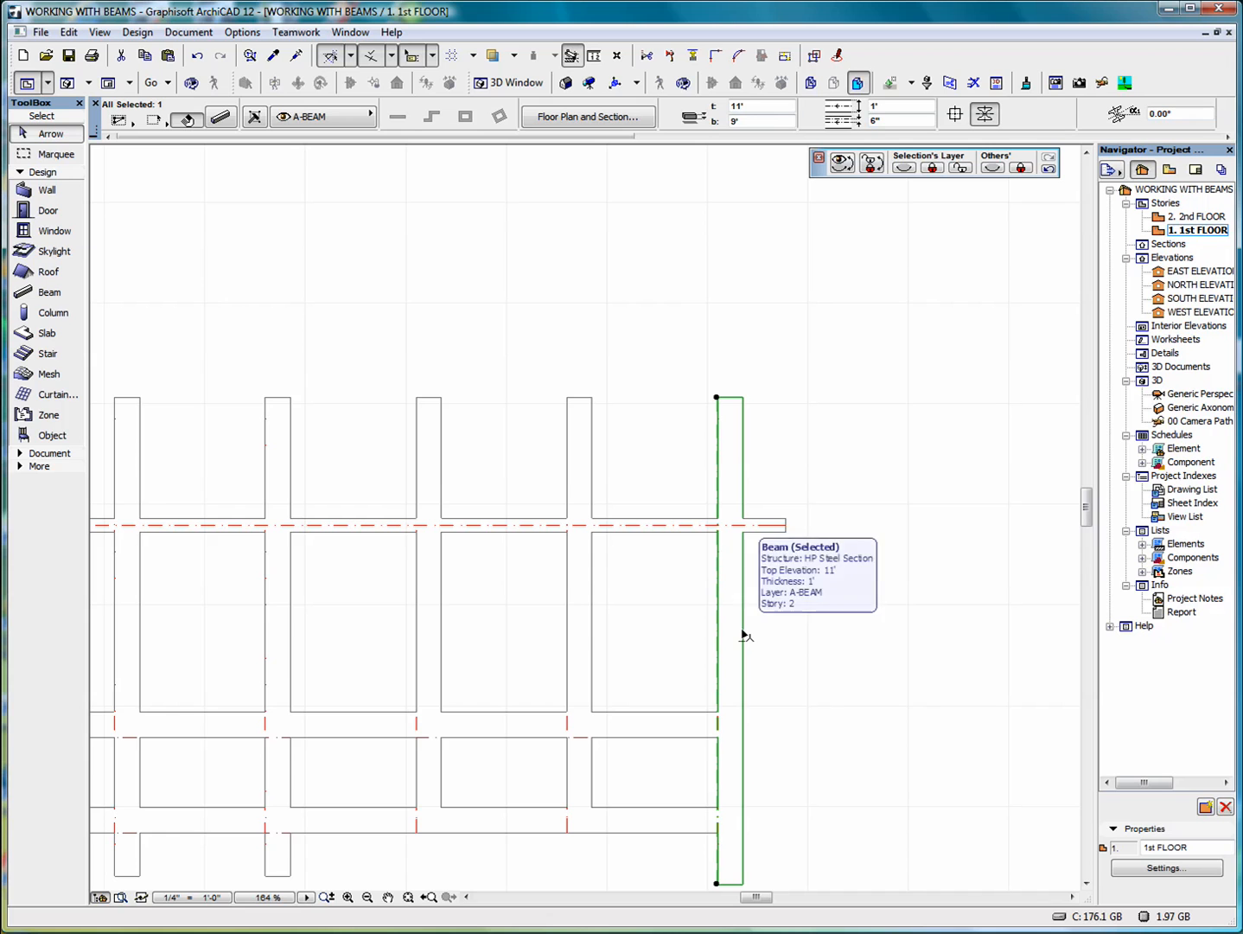
{"action": "left_click", "coordinate": [744, 634]}
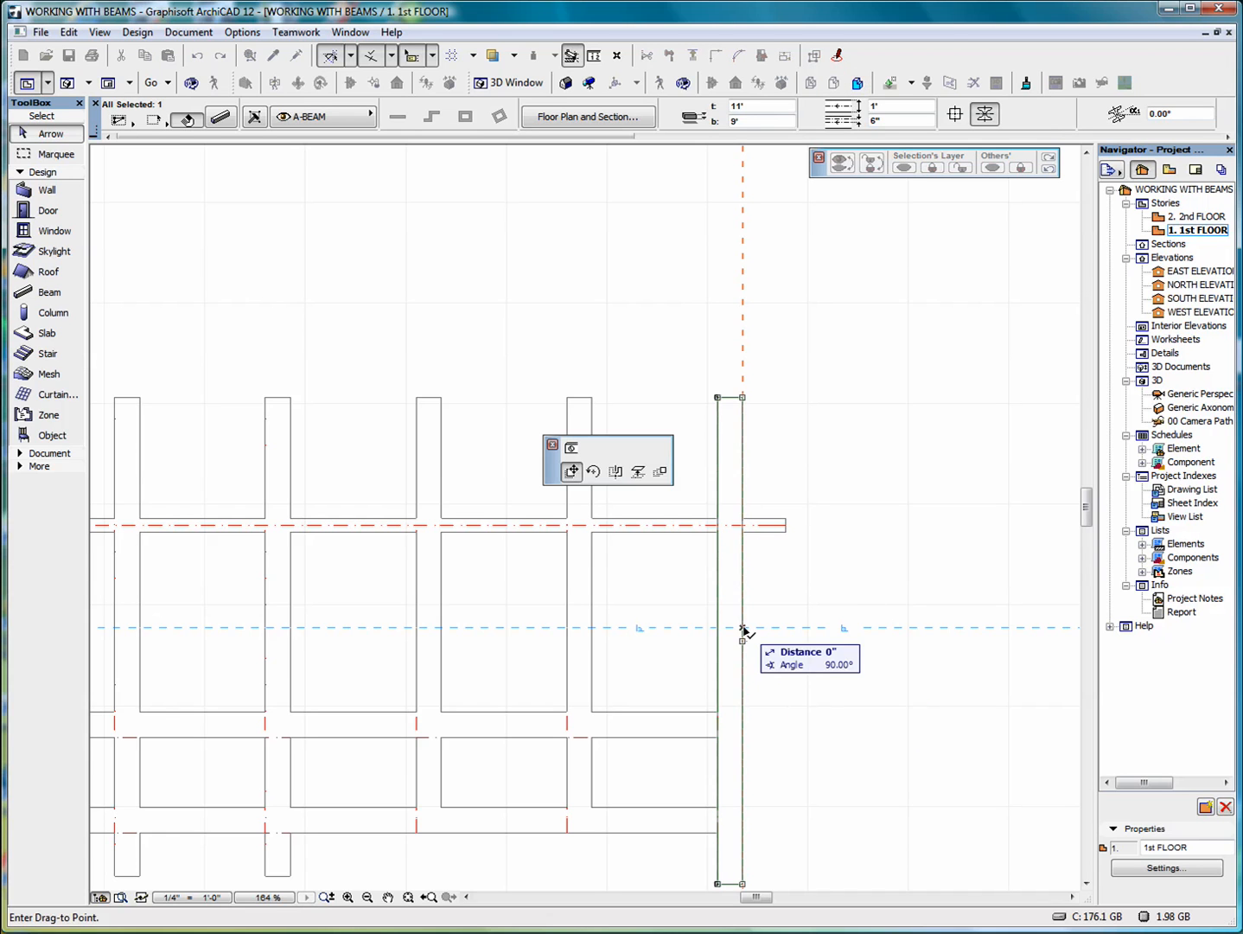
{"action": "left_click", "coordinate": [572, 450]}
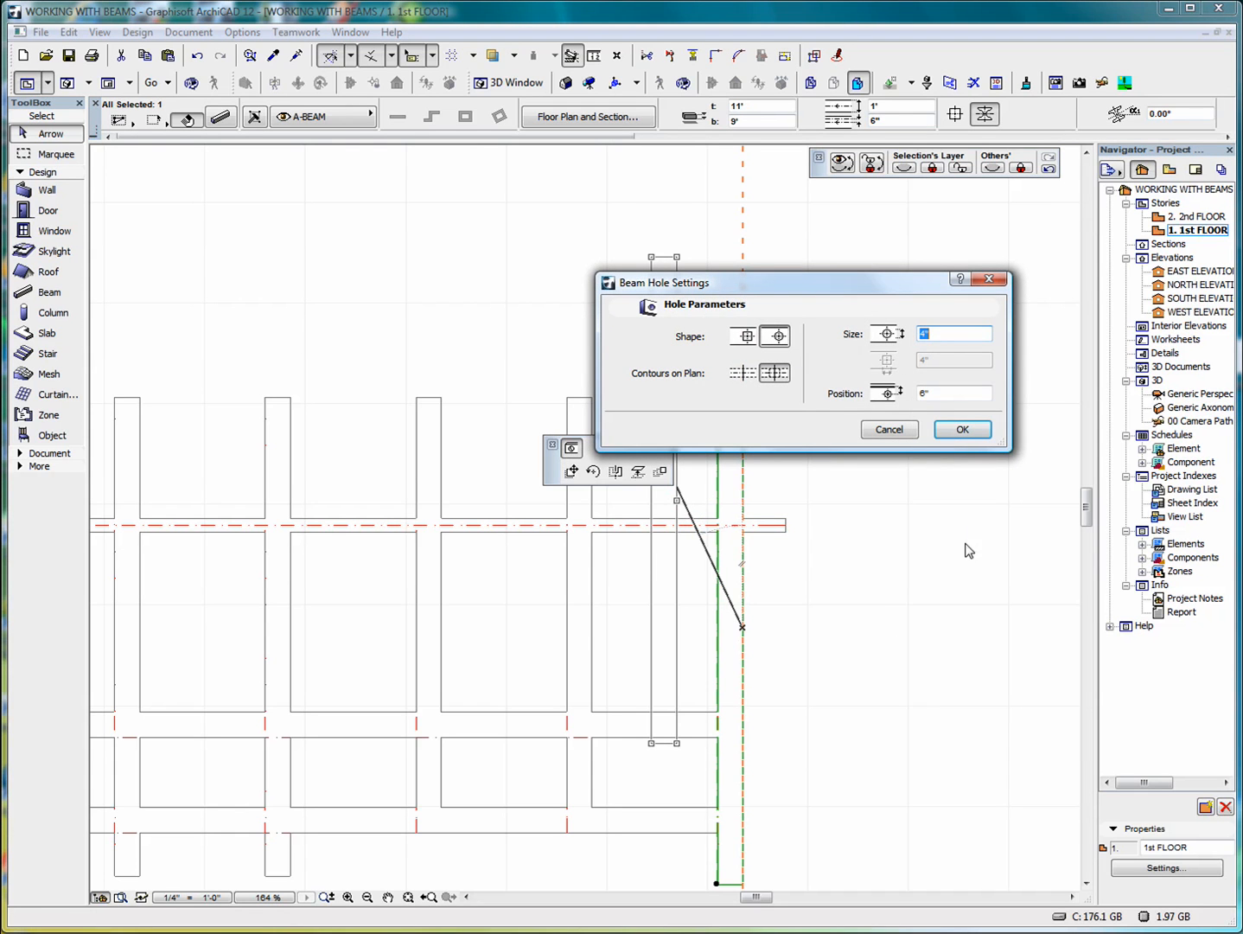
{"action": "left_click", "coordinate": [960, 429]}
{"action": "left_click", "coordinate": [823, 611]}
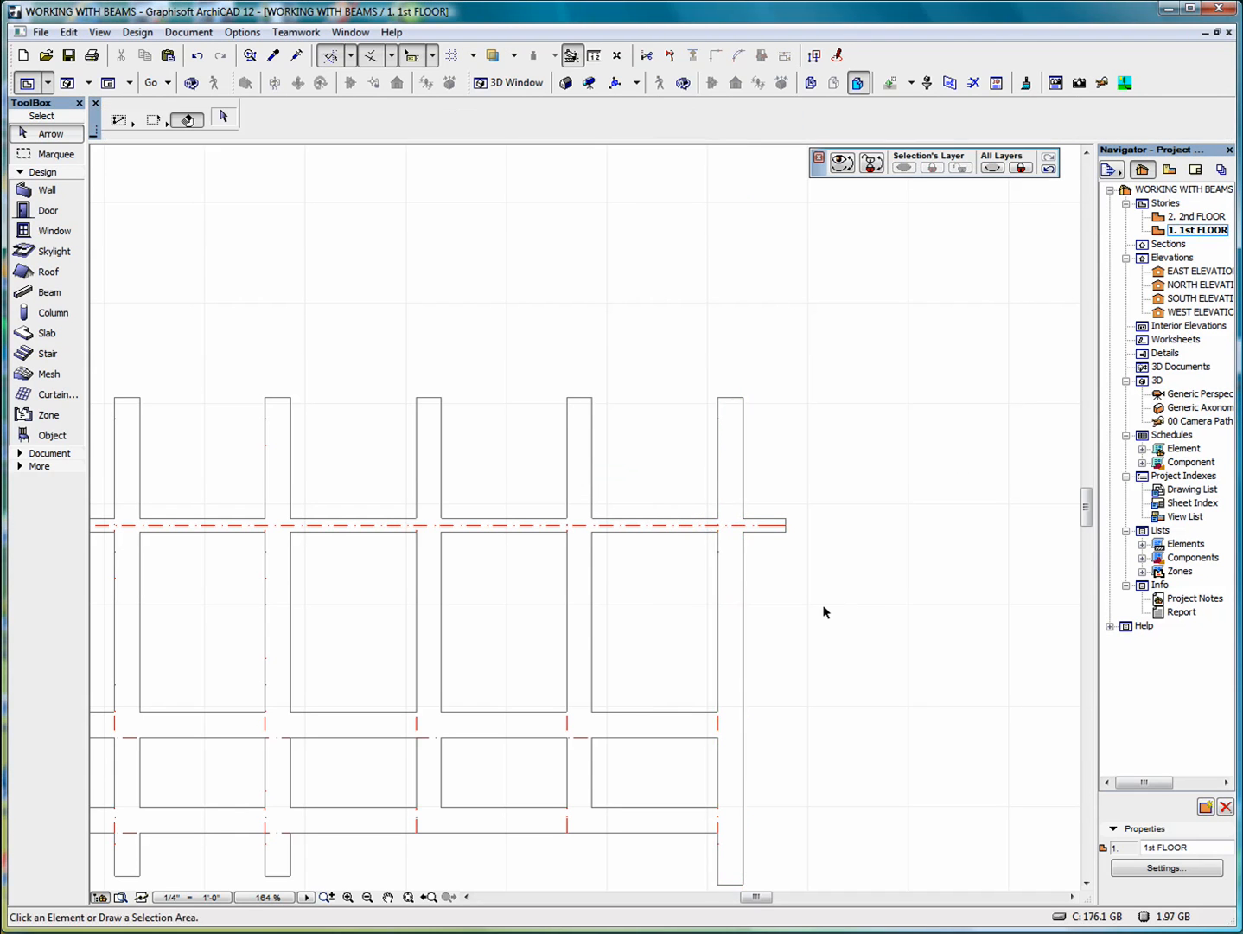
Add two more holes beside the first on the rightmost beam, using the rectangular shape, 4" by 4", at position 6".
{"action": "left_click", "coordinate": [742, 638]}
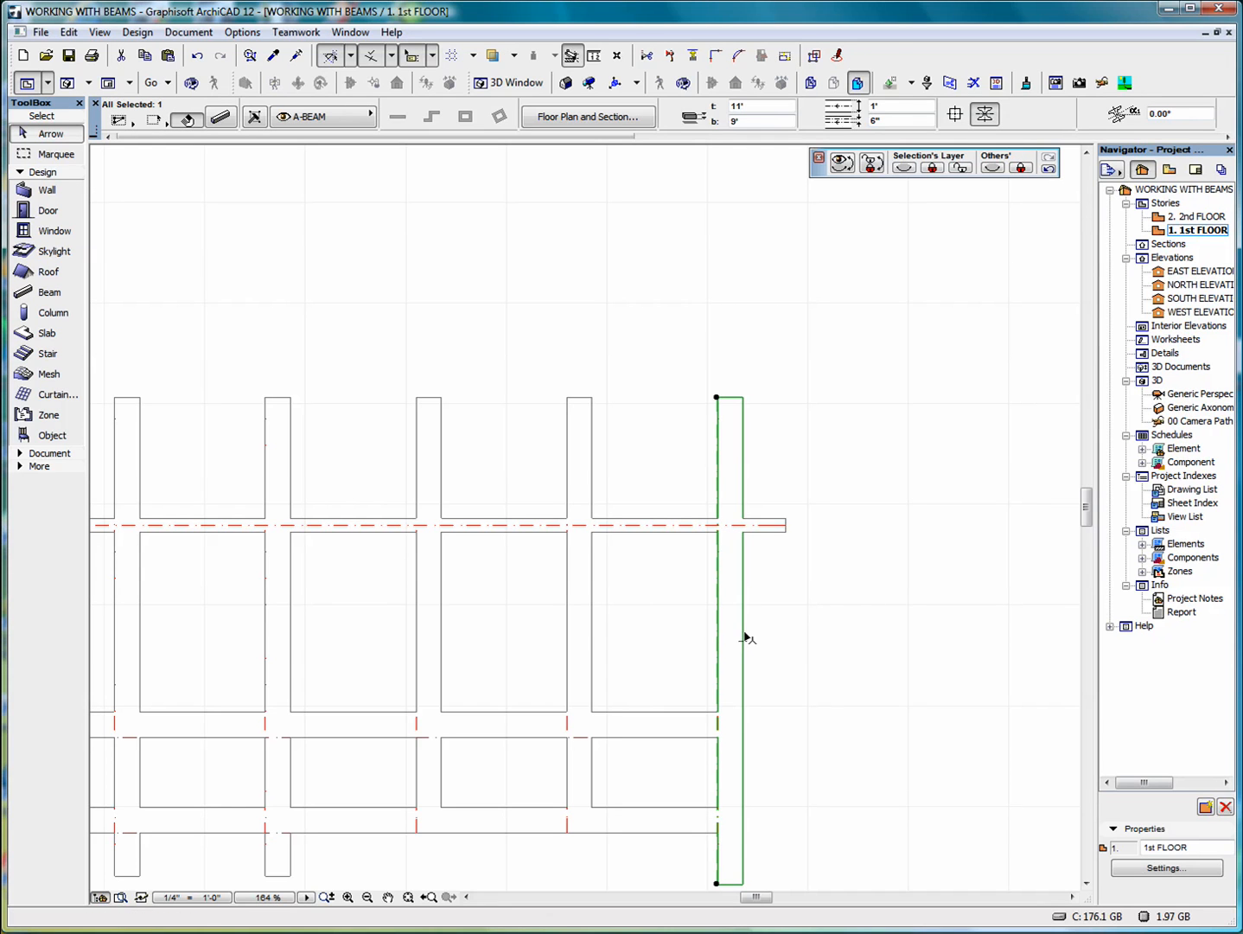
{"action": "left_click", "coordinate": [745, 639]}
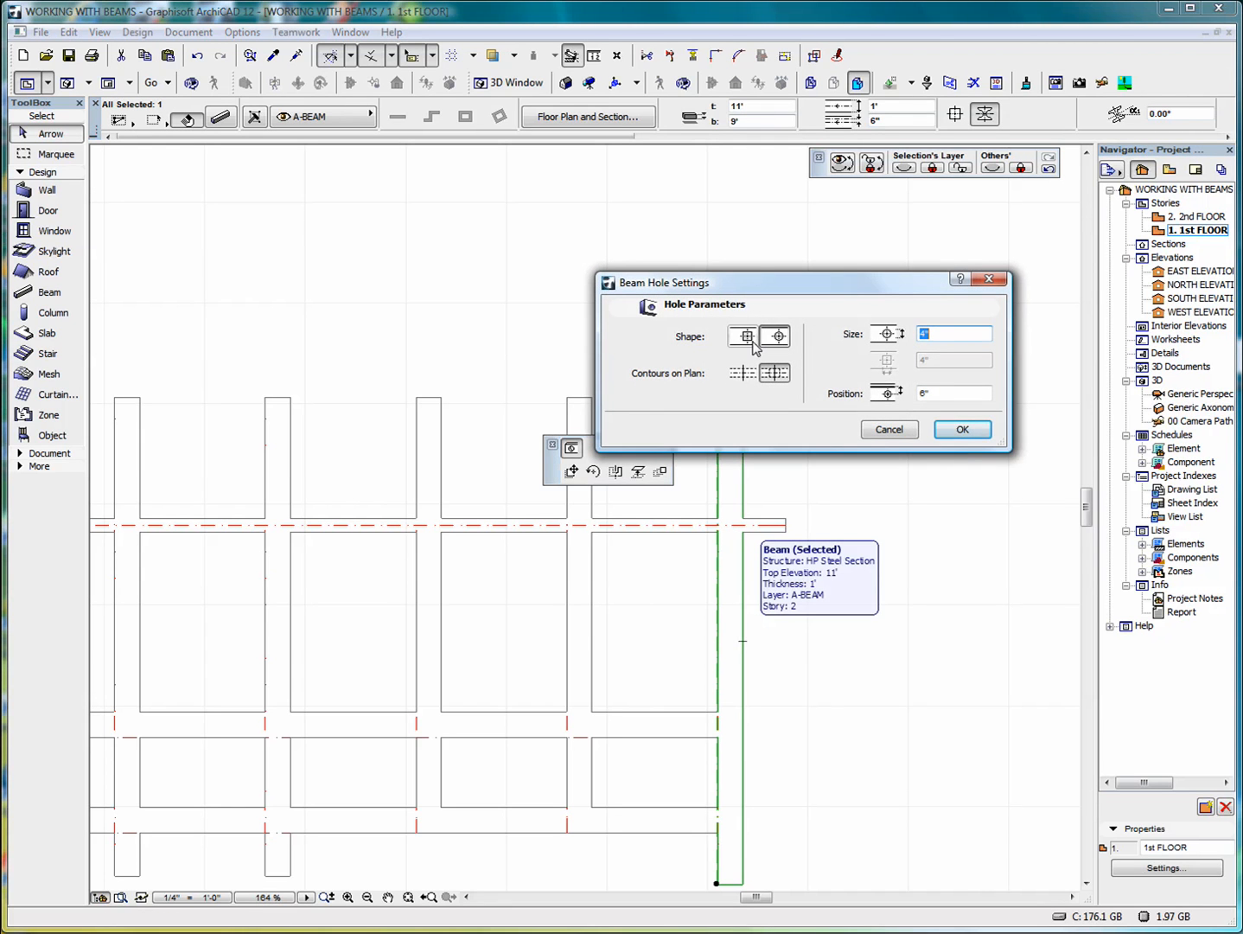
{"action": "left_click", "coordinate": [749, 339]}
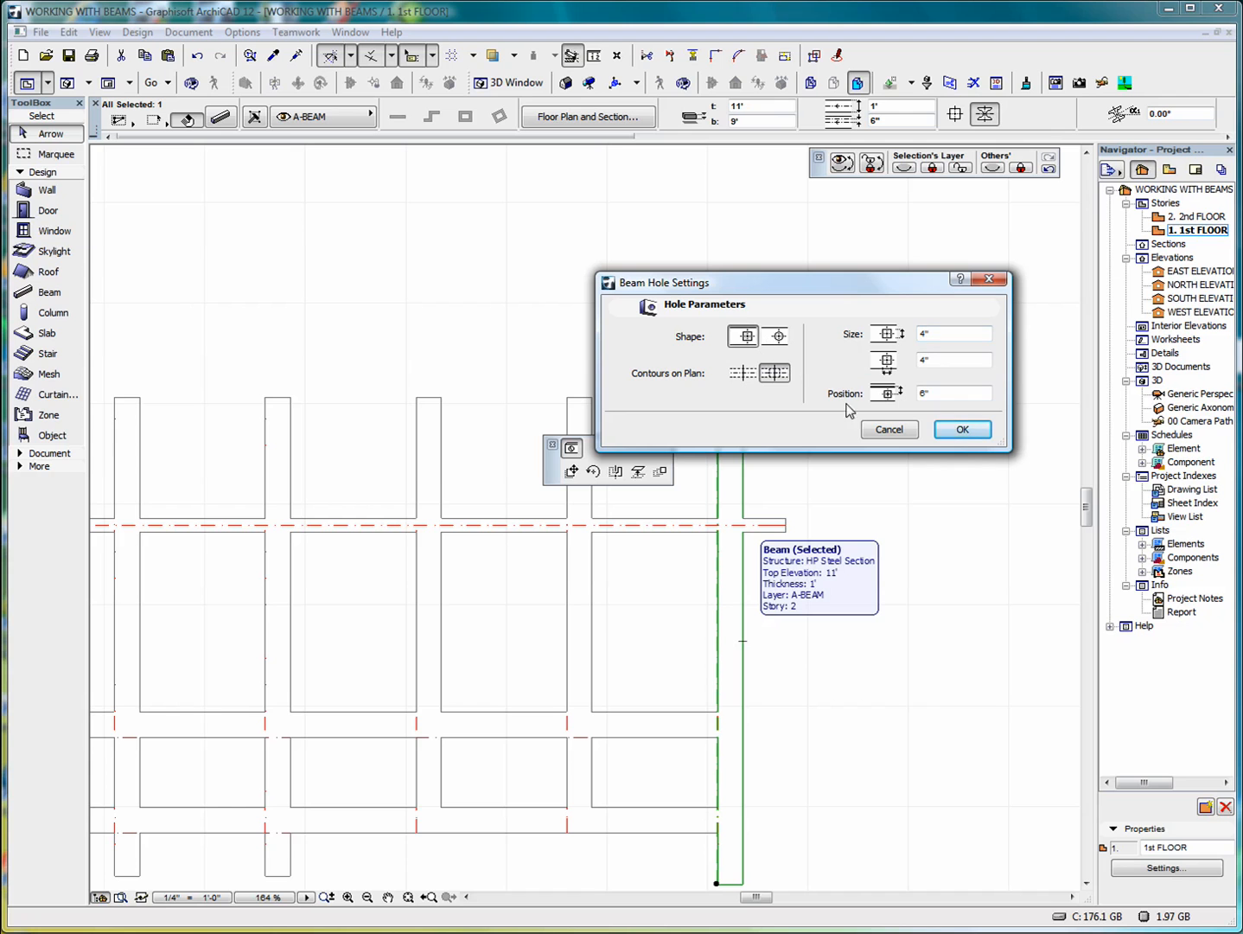
{"action": "left_click", "coordinate": [962, 432]}
{"action": "left_click", "coordinate": [722, 622]}
{"action": "left_click", "coordinate": [959, 430]}
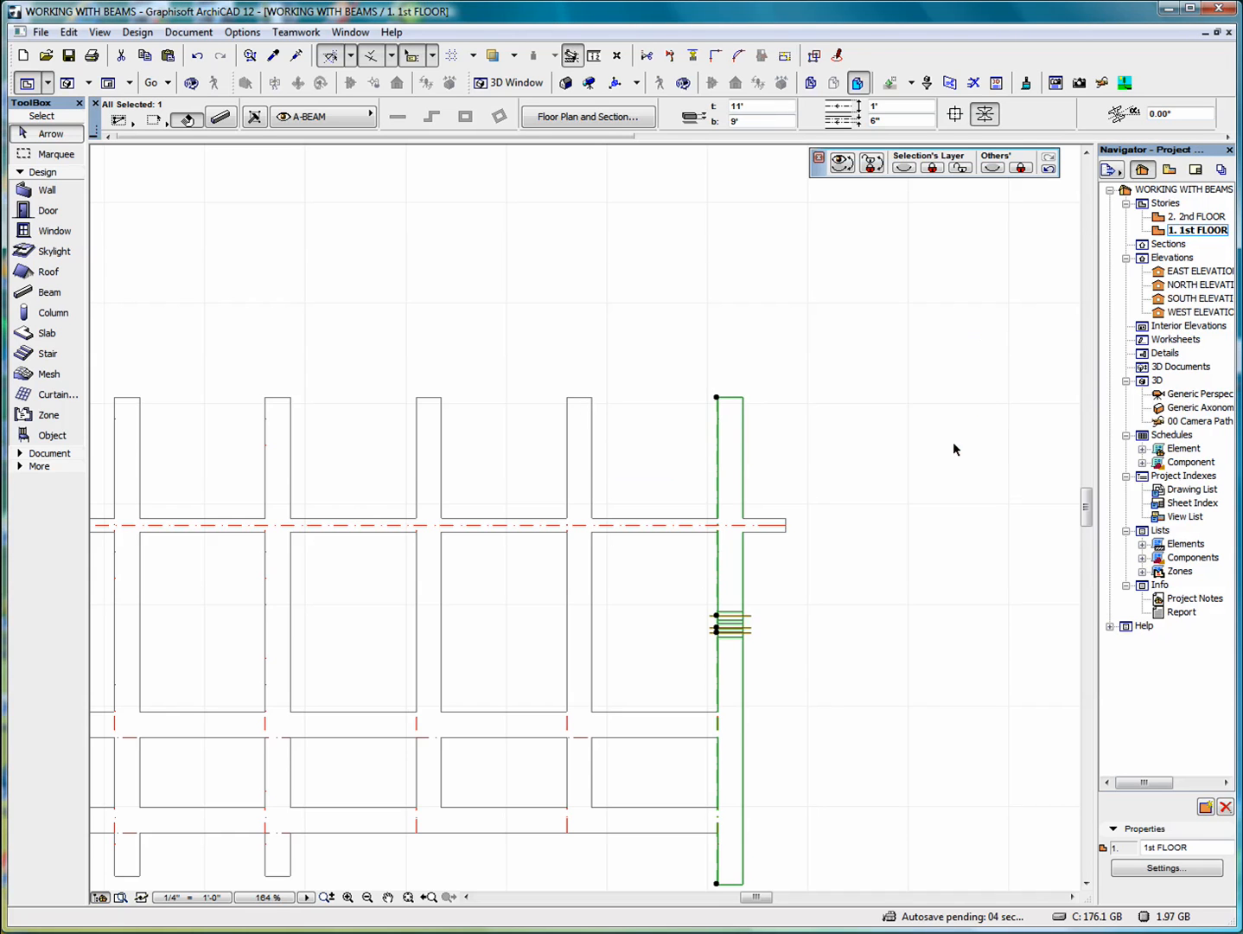
Move the upper two holes farther up the rightmost beam so that all three holes are spaced apart.
{"action": "scroll", "coordinate": [763, 654], "scroll_direction": "up", "scroll_amount": 5}
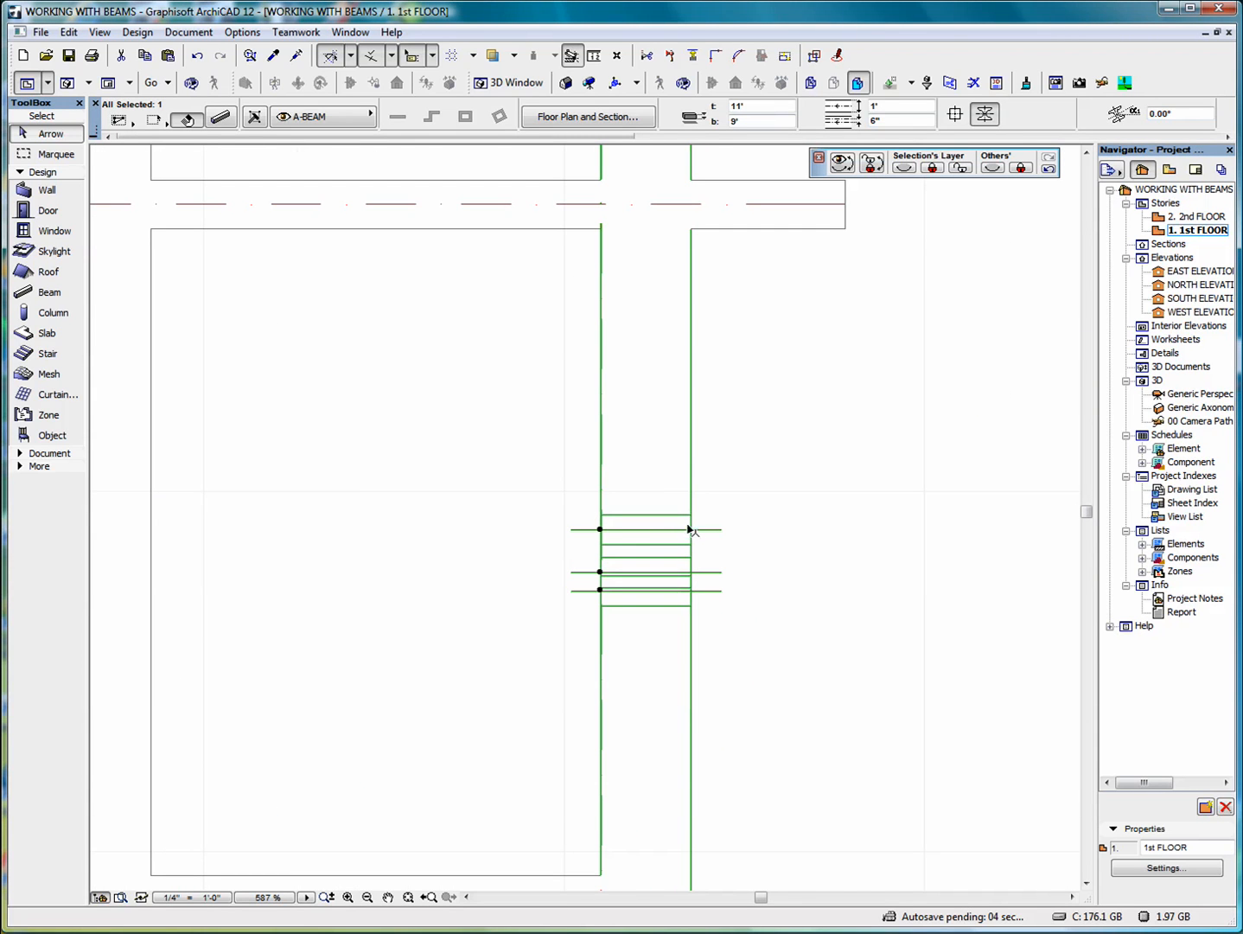
{"action": "left_click", "coordinate": [744, 430]}
{"action": "left_click", "coordinate": [605, 532]}
{"action": "left_click", "coordinate": [601, 529]}
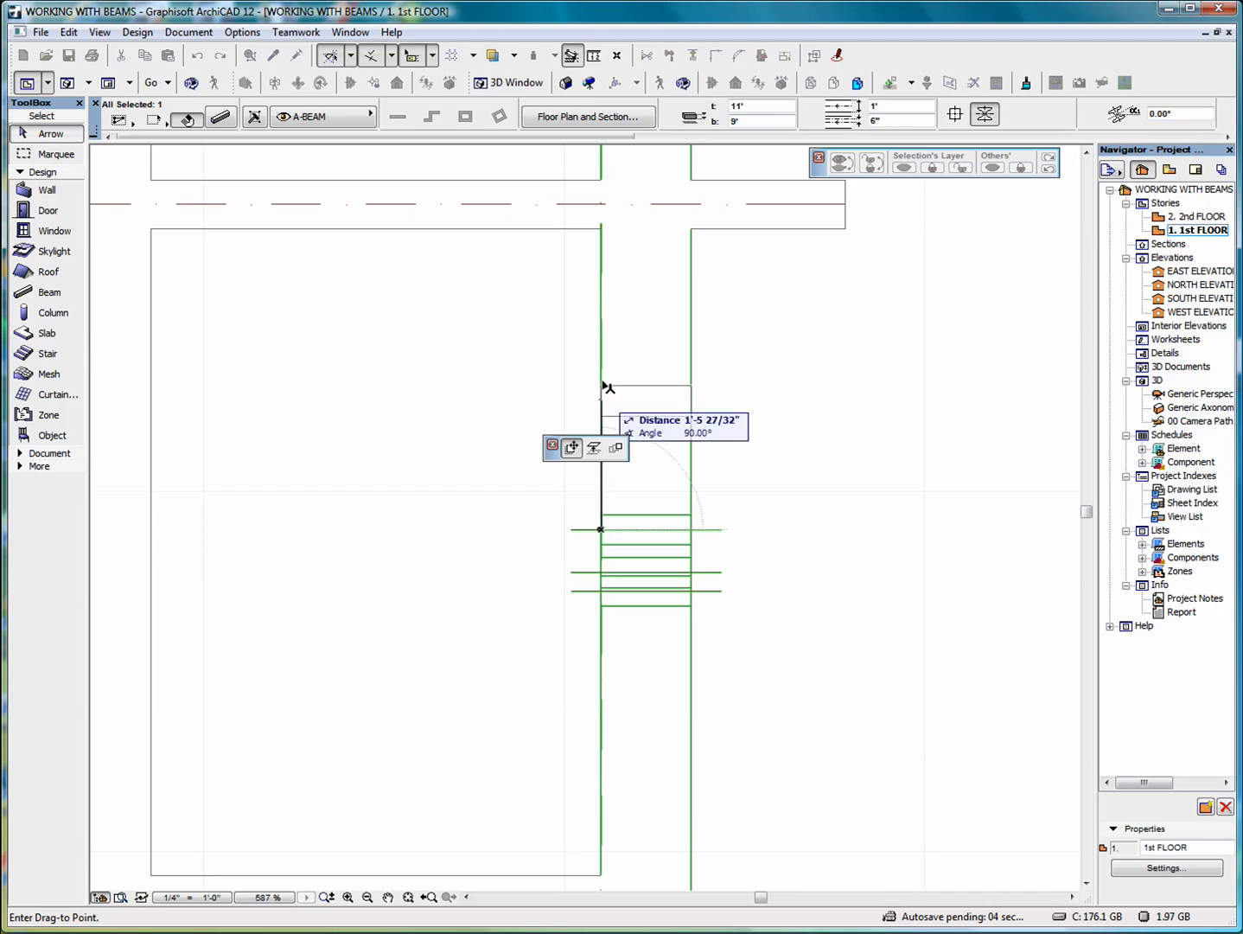
{"action": "left_click", "coordinate": [603, 337]}
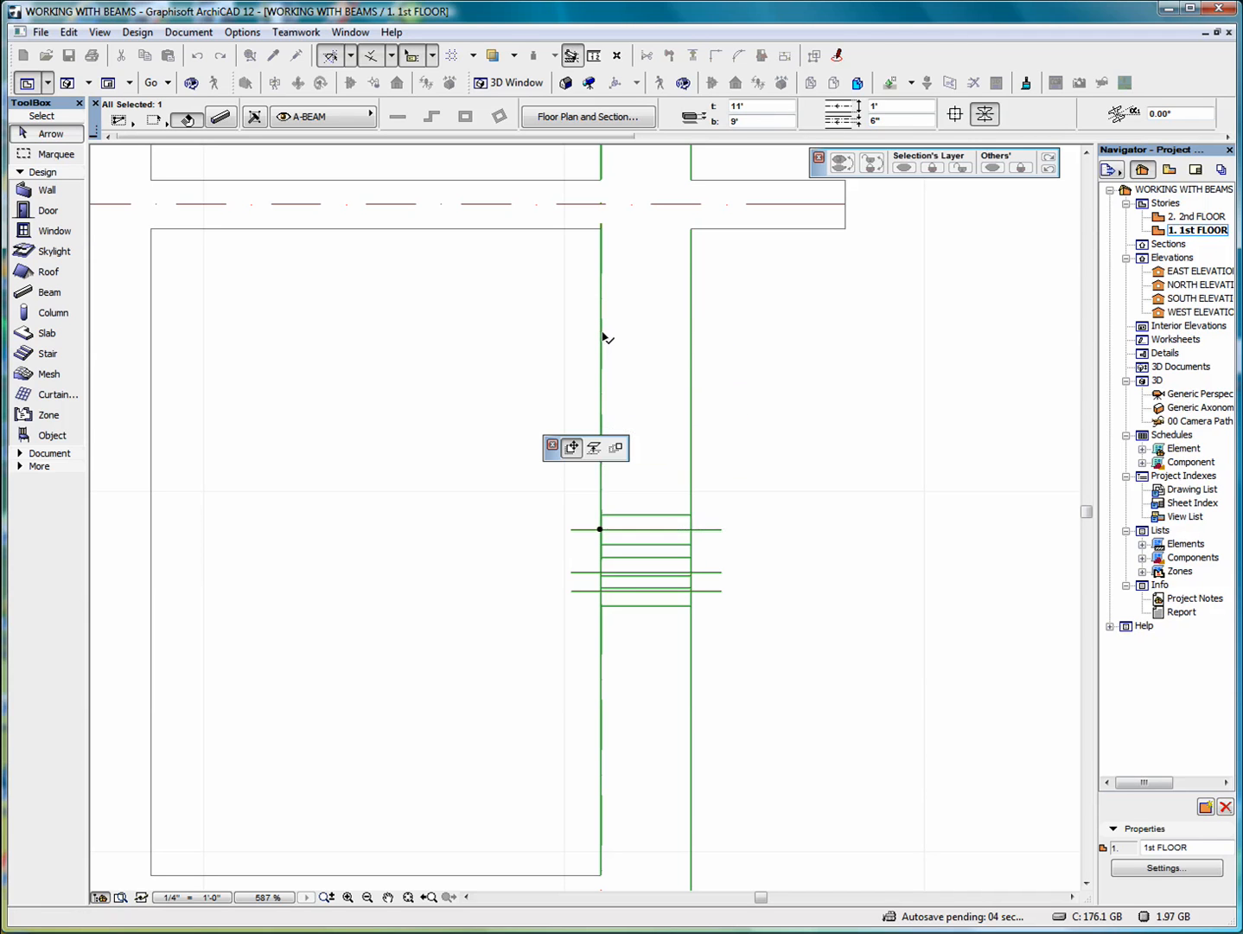
{"action": "left_click", "coordinate": [603, 573]}
{"action": "right_click", "coordinate": [605, 417]}
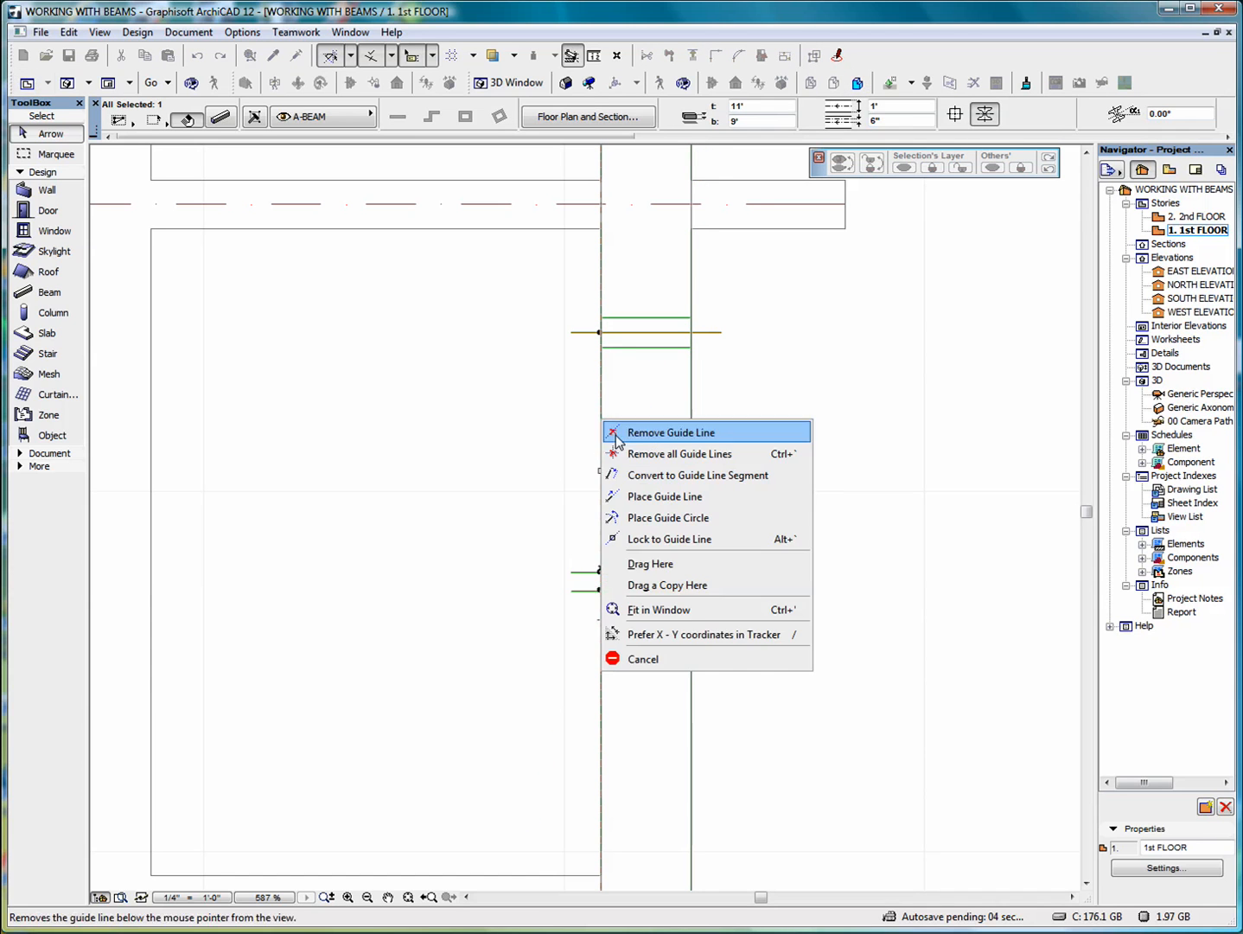
{"action": "left_click", "coordinate": [686, 657]}
{"action": "left_click", "coordinate": [600, 573]}
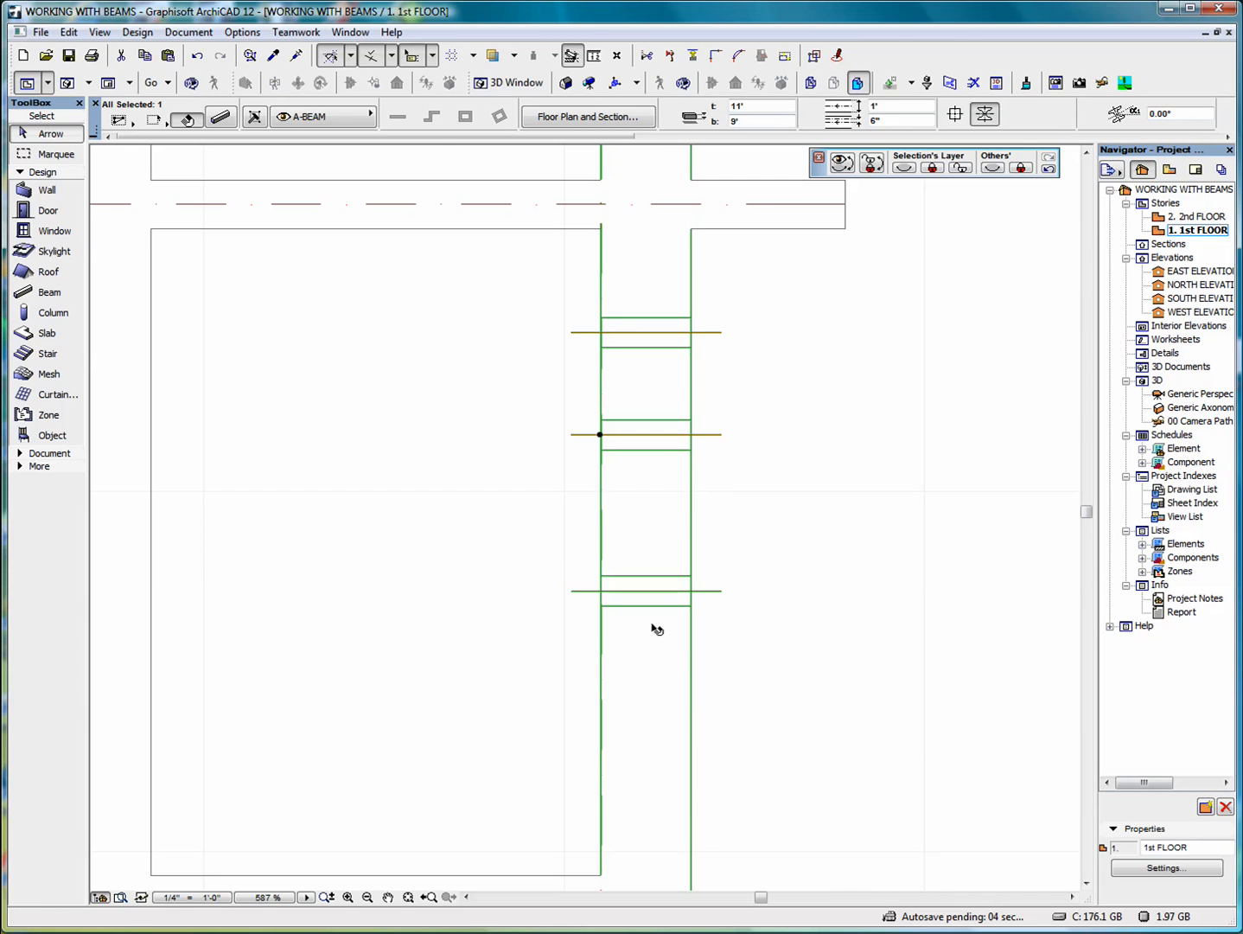
Move the middle hole down to the lower end of the rightmost beam.
{"action": "scroll", "coordinate": [837, 519], "scroll_direction": "down", "scroll_amount": 3}
{"action": "scroll", "coordinate": [855, 609], "scroll_direction": "down", "scroll_amount": 4}
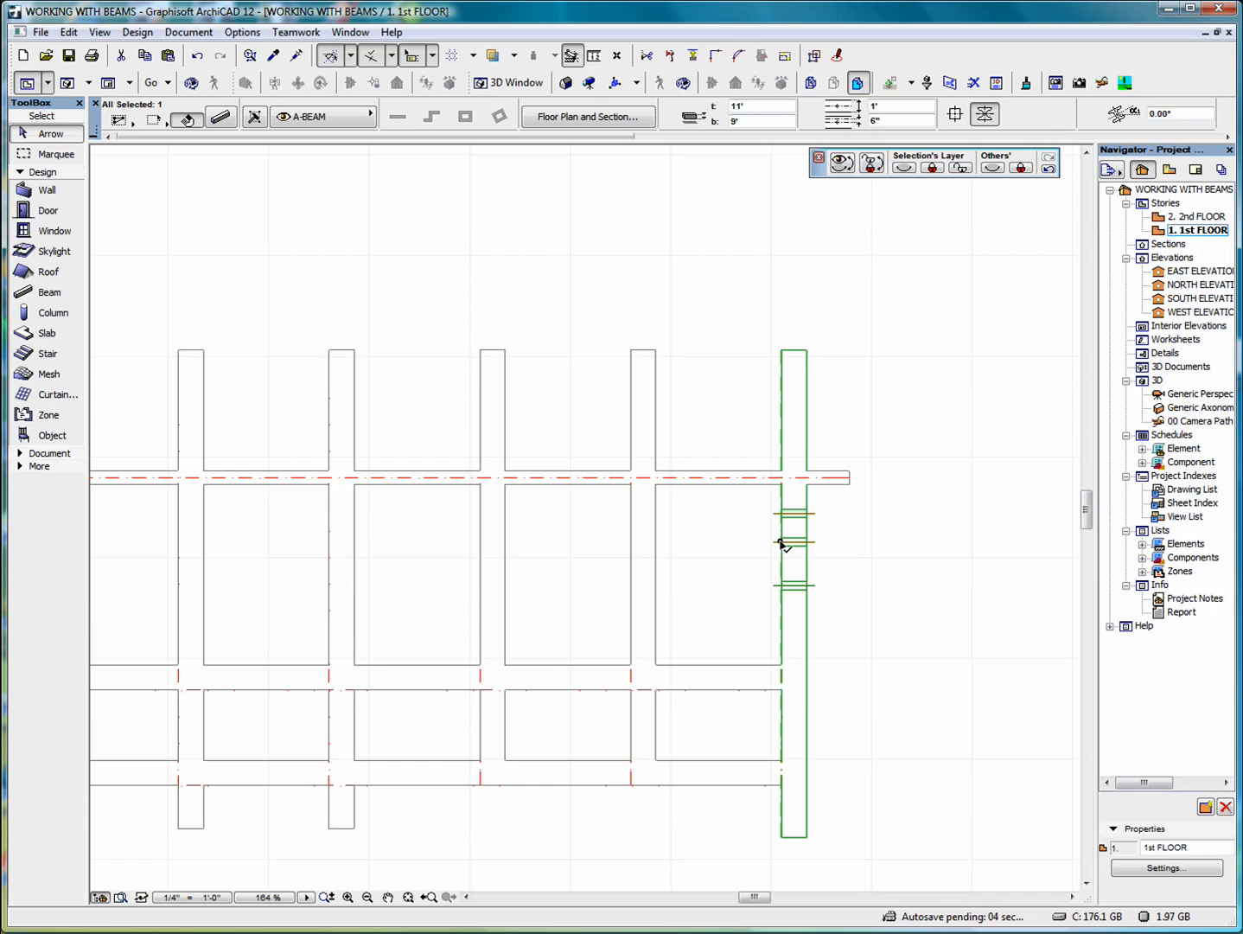
{"action": "left_click", "coordinate": [780, 541]}
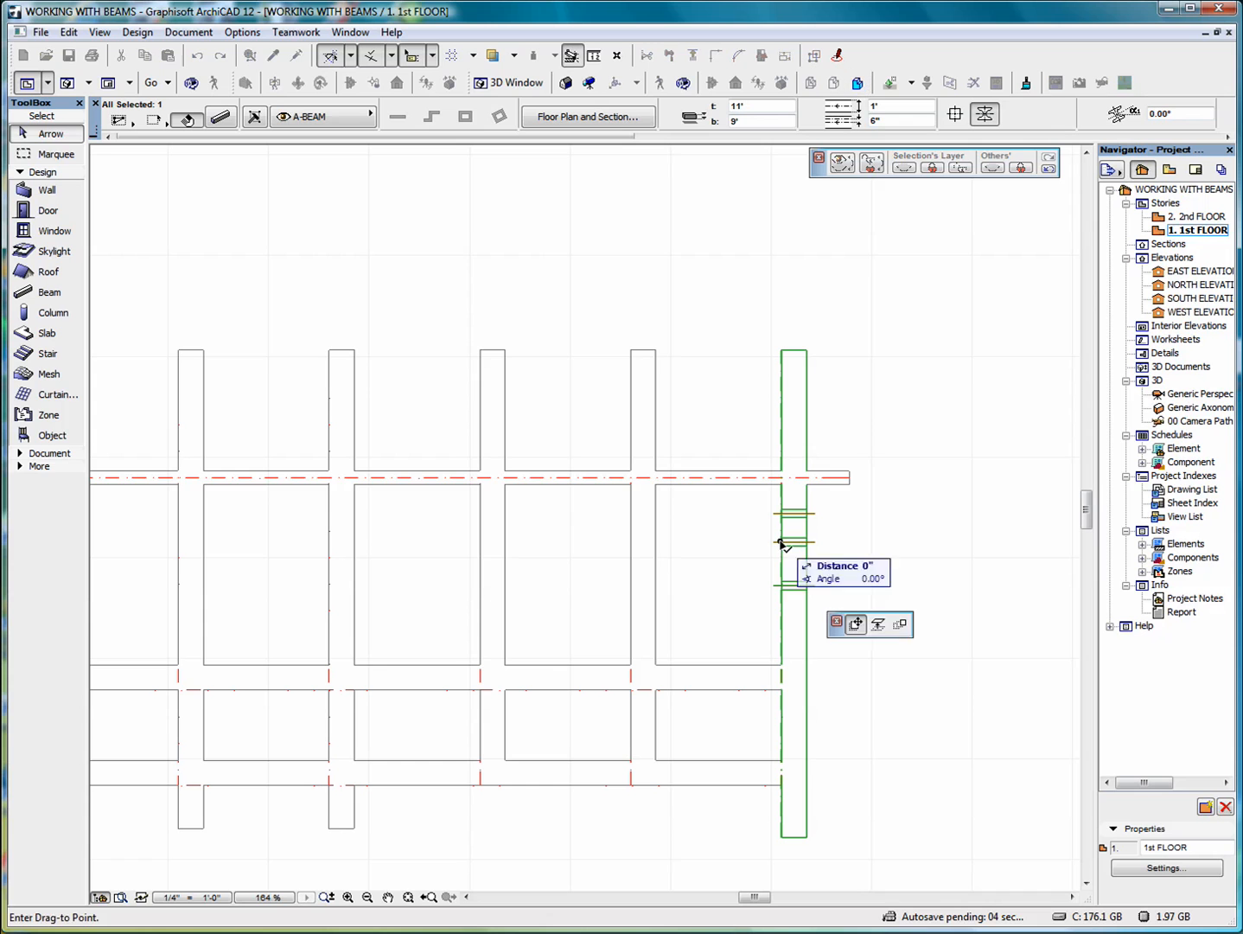
{"action": "left_click", "coordinate": [789, 818]}
Multiply the bottom hole up the beam to the upper of the two lower crossbeams, using Drag with Spread at 1' spacing.
{"action": "left_click", "coordinate": [781, 816]}
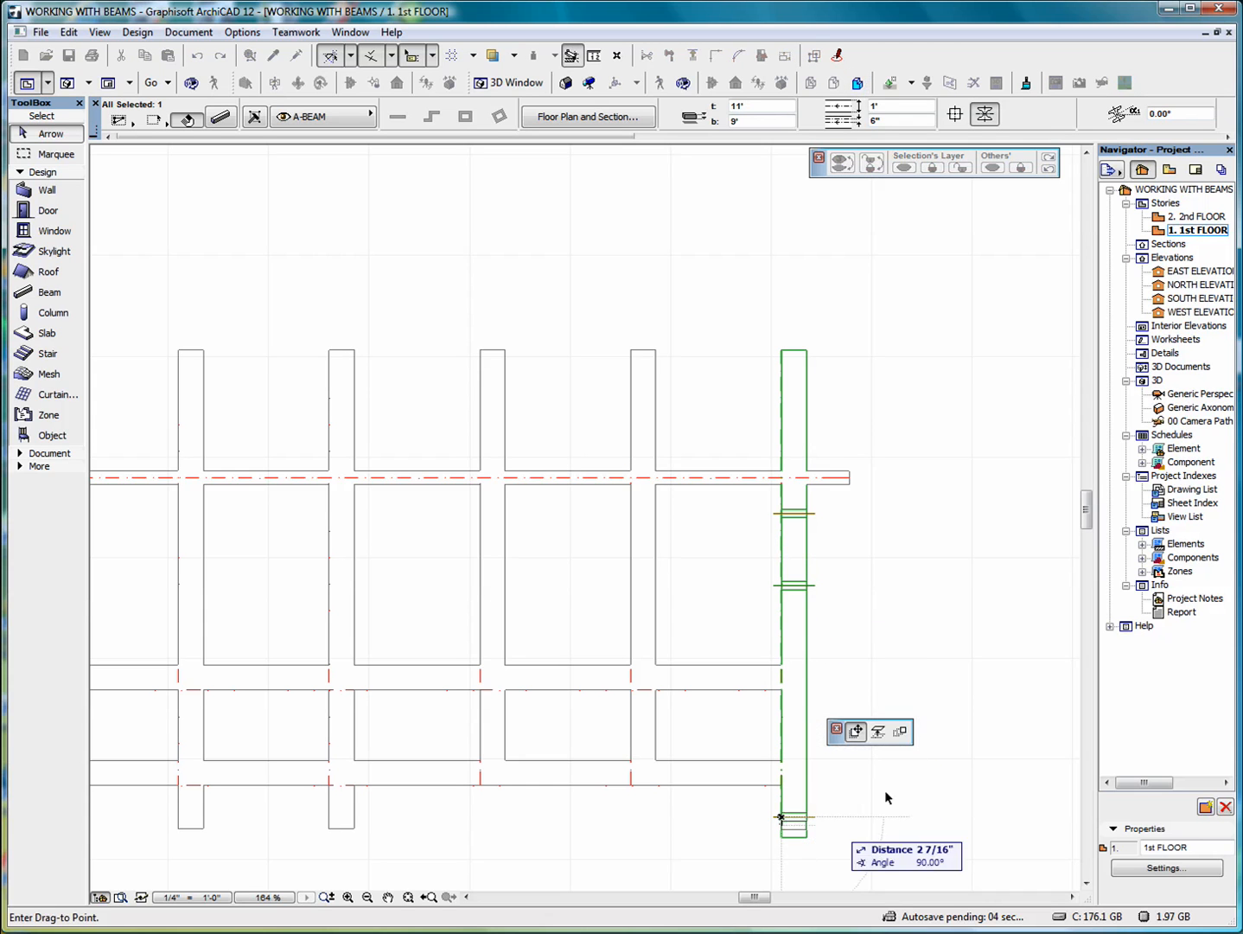
{"action": "left_click", "coordinate": [900, 733]}
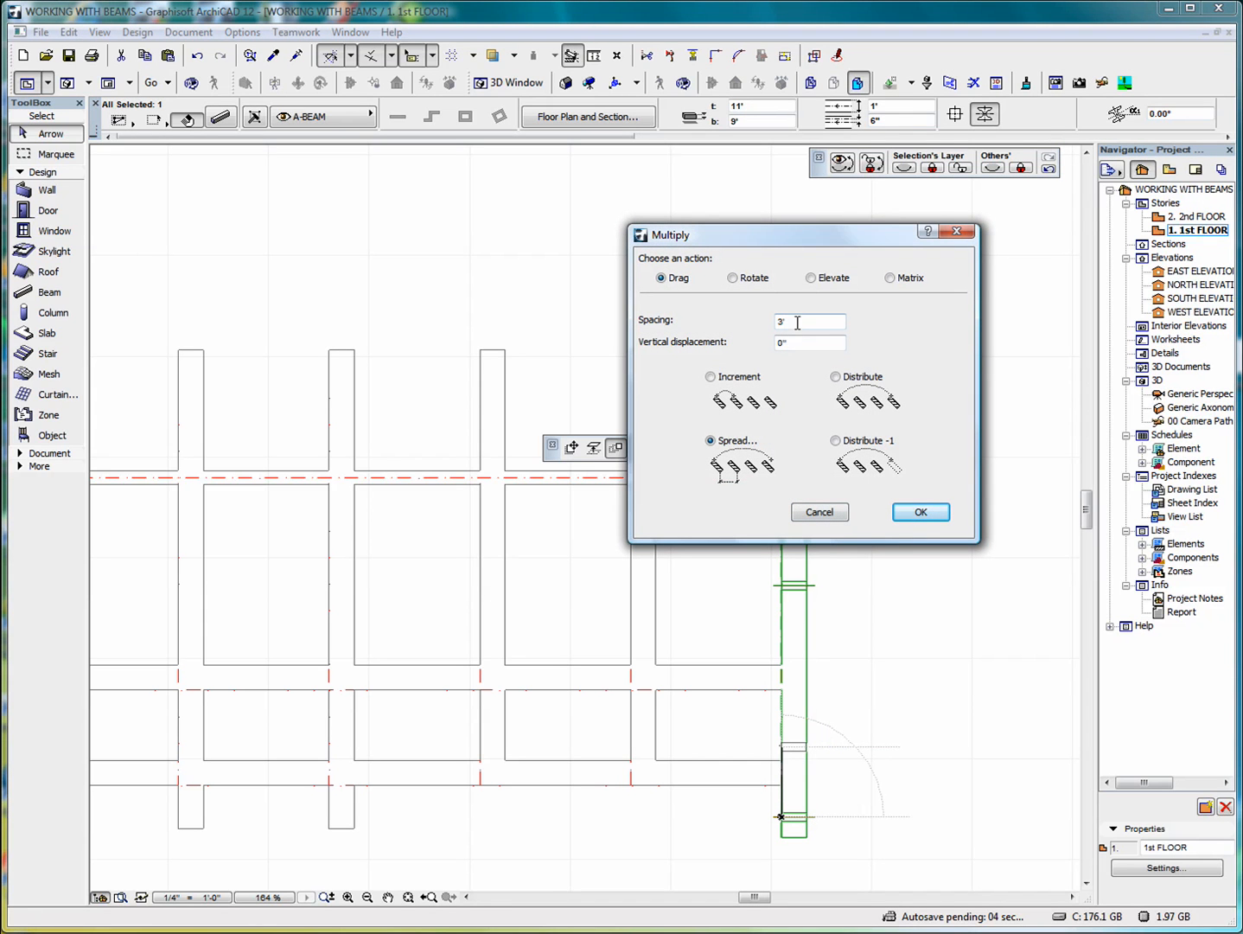
{"action": "left_click_drag", "start_coordinate": [794, 322], "coordinate": [764, 321]}
{"action": "type", "text": "1"}
{"action": "left_click", "coordinate": [919, 512]}
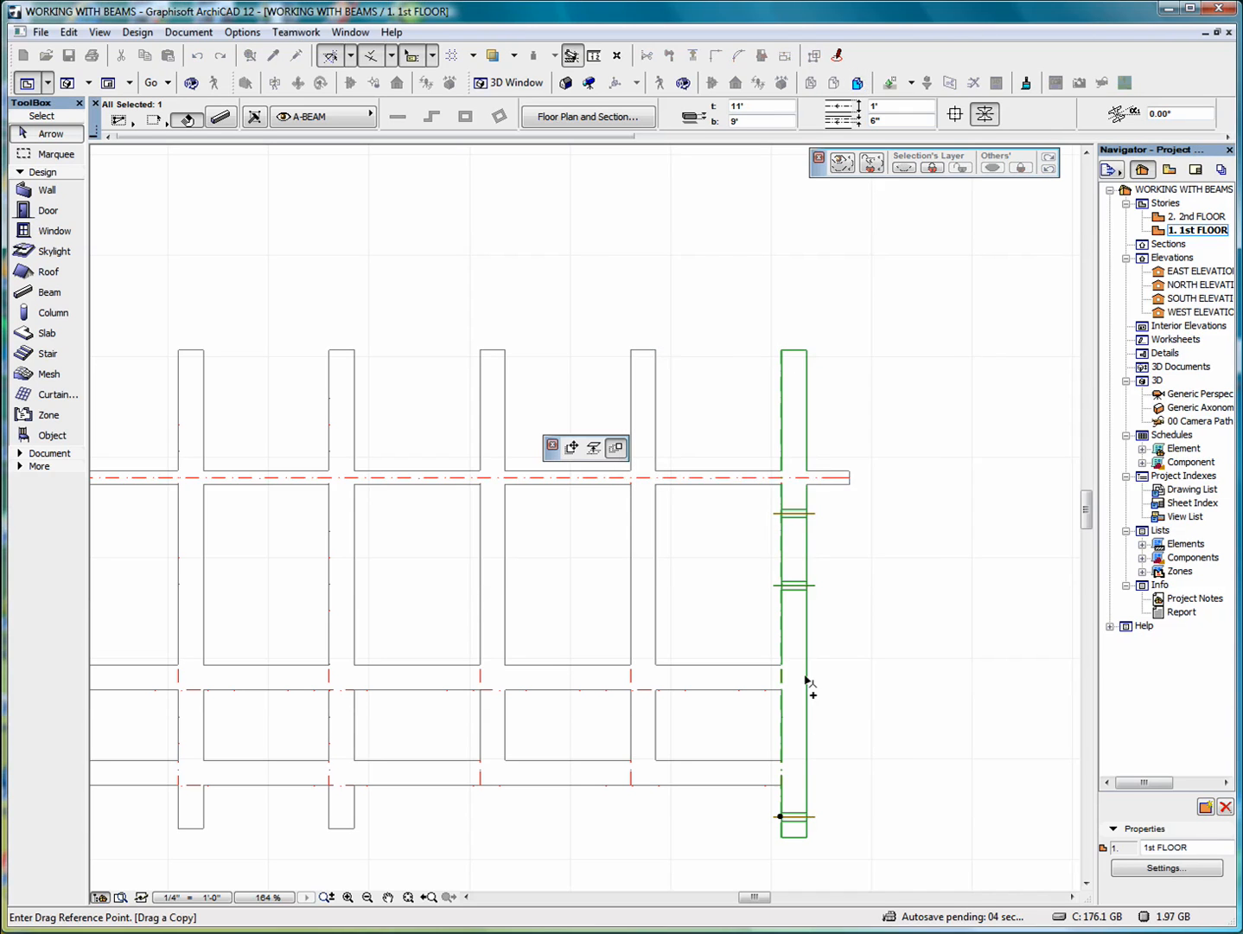
{"action": "left_click", "coordinate": [782, 816]}
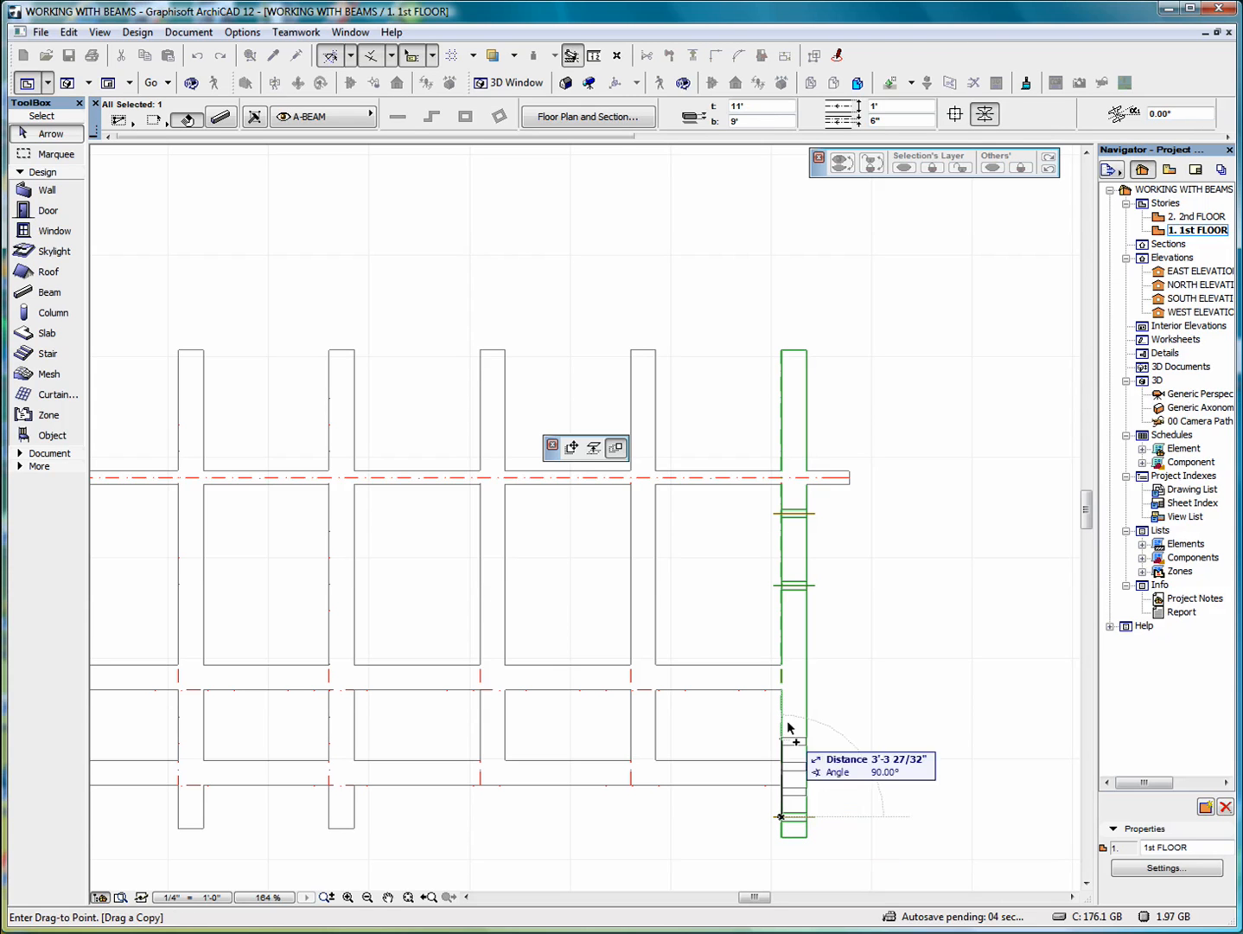
{"action": "left_click", "coordinate": [783, 668]}
{"action": "key", "text": "Escape"}
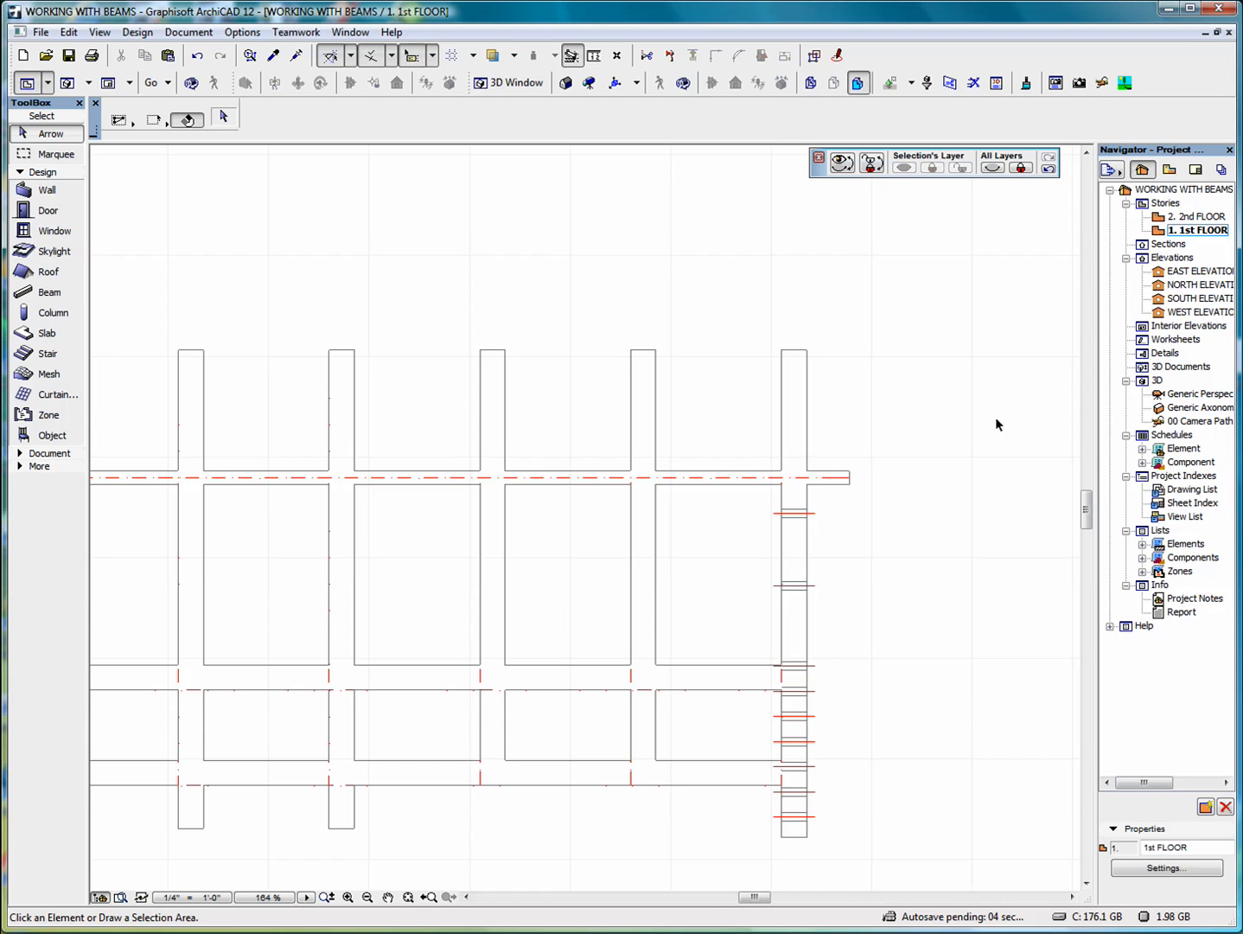
Try to insert a node midway along the leftmost vertical beam and pull it outward, away from the grid.
{"action": "scroll", "coordinate": [1001, 420], "scroll_direction": "down", "scroll_amount": 2}
{"action": "left_click", "coordinate": [325, 529]}
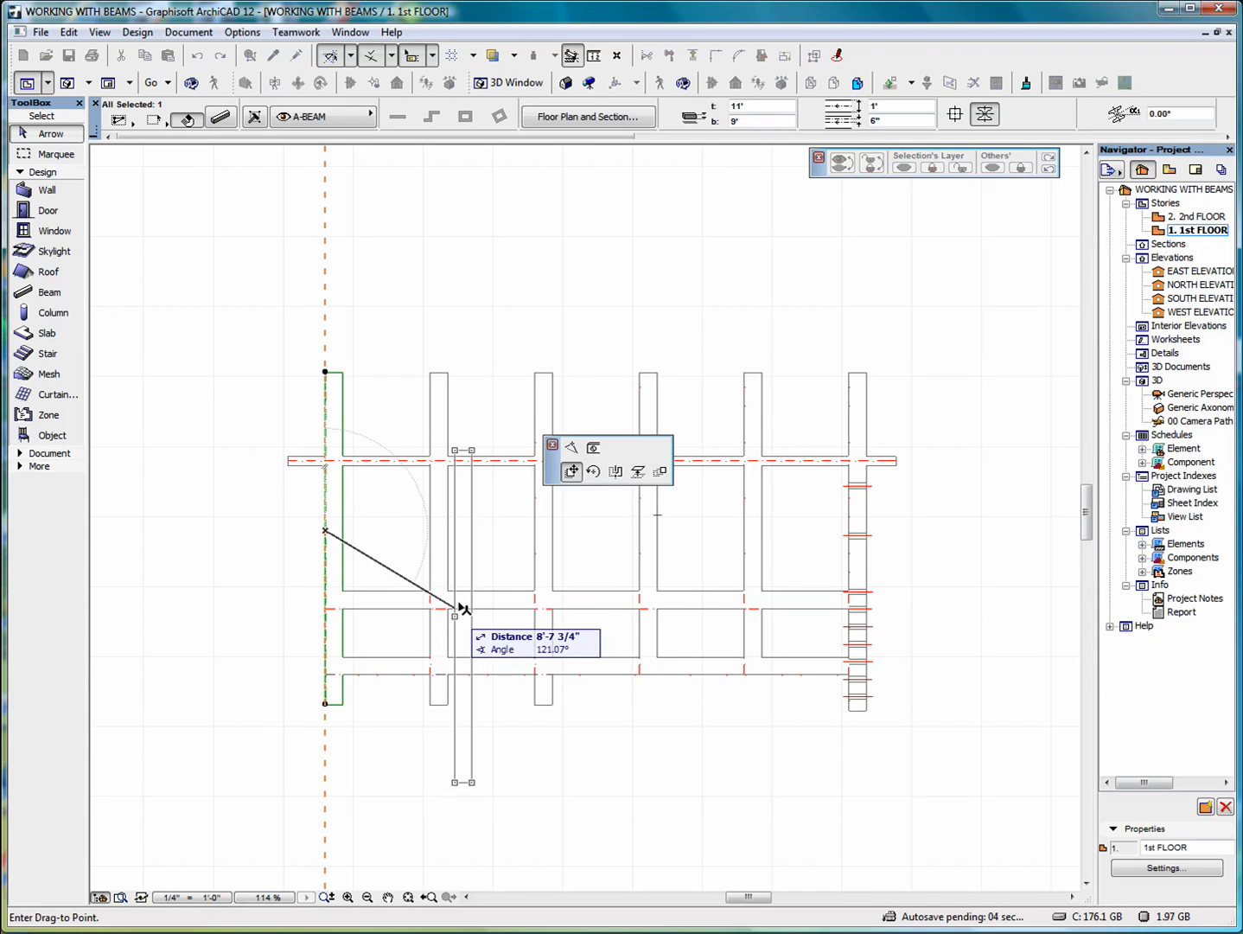
{"action": "left_click", "coordinate": [574, 448]}
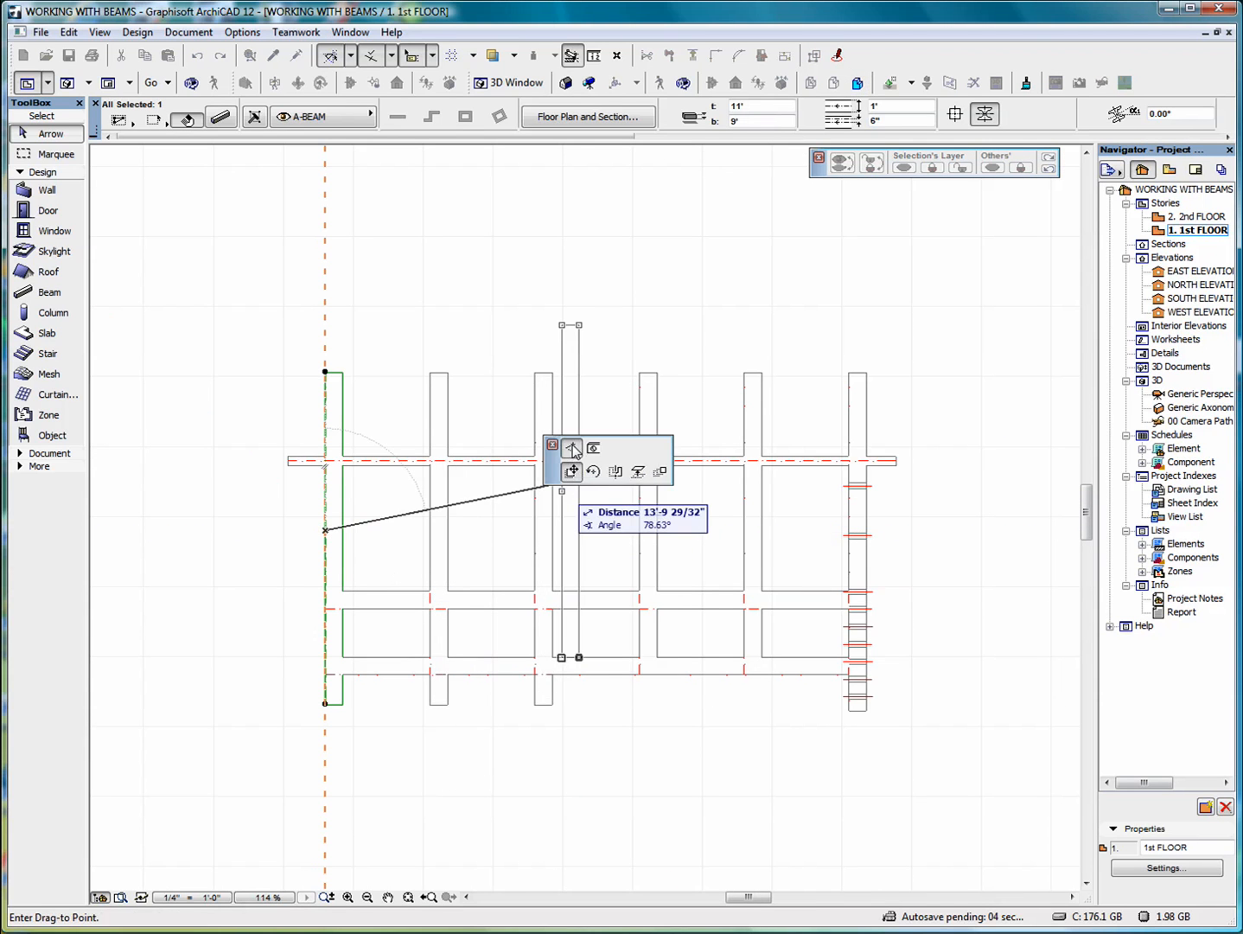
{"action": "left_click", "coordinate": [326, 530]}
{"action": "left_click", "coordinate": [325, 530]}
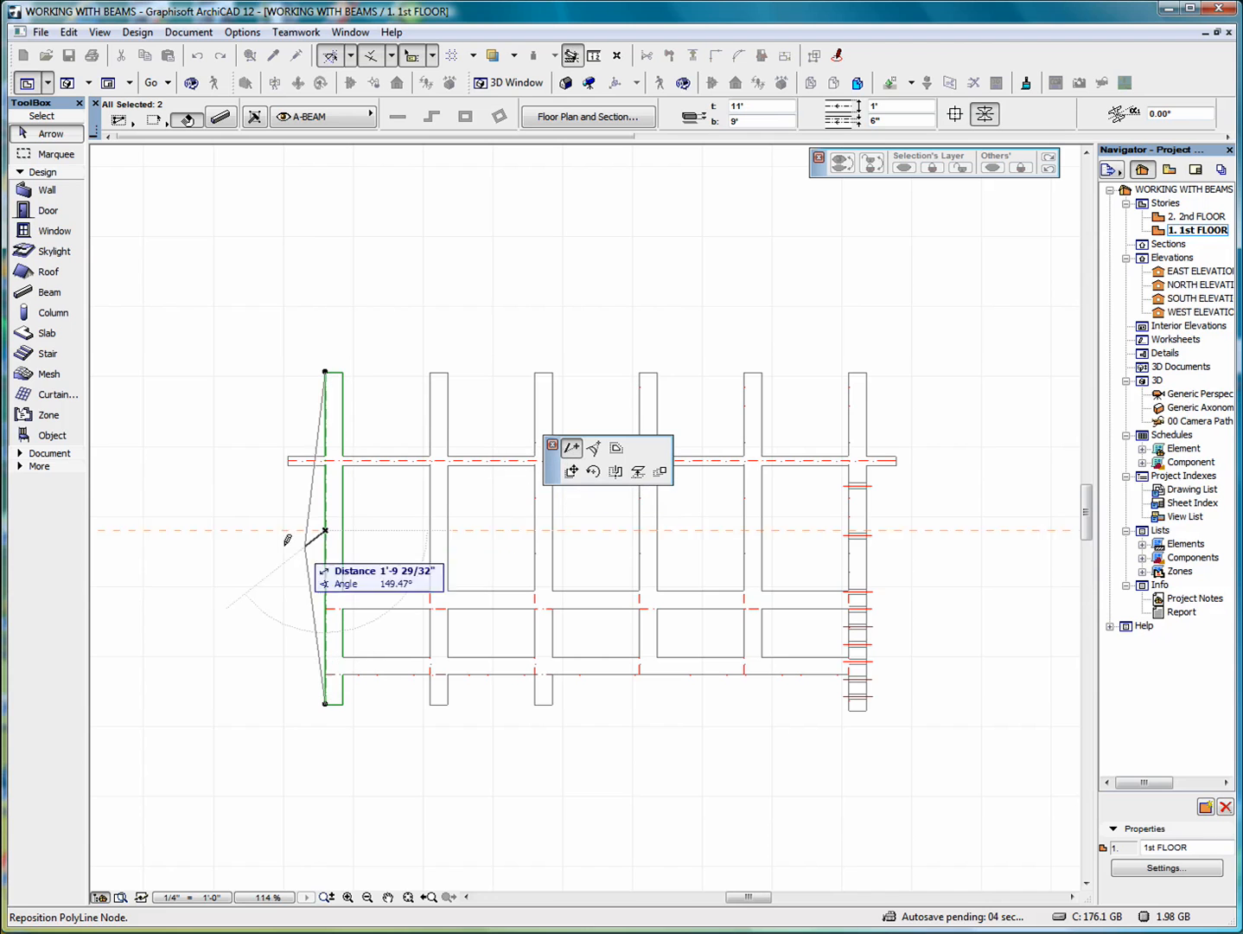
{"action": "left_click", "coordinate": [229, 530]}
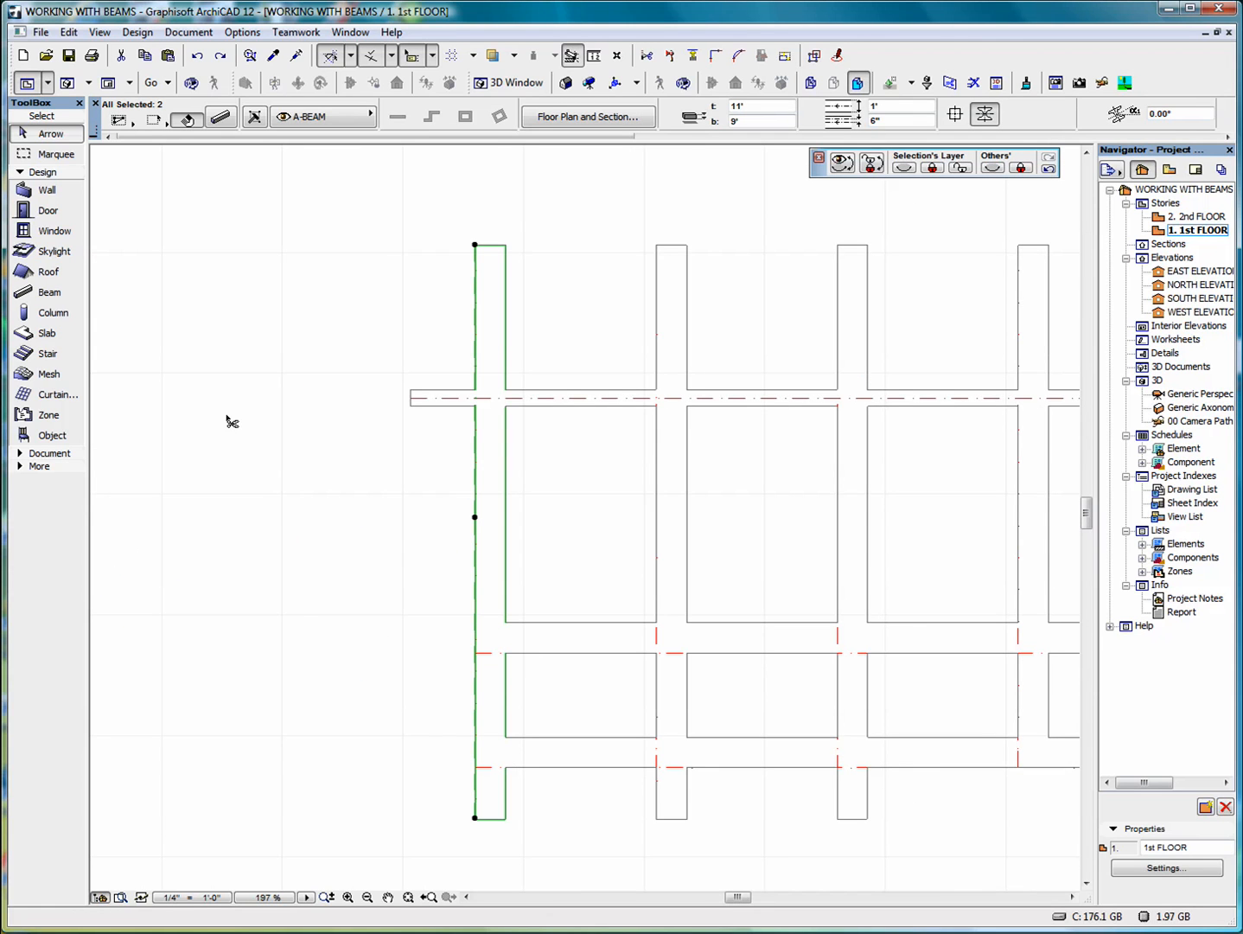
Undo the node insertion on the leftmost beam and clear the selection.
{"action": "key", "text": "ctrl+z"}
{"action": "scroll", "coordinate": [225, 420], "scroll_direction": "down", "scroll_amount": 5}
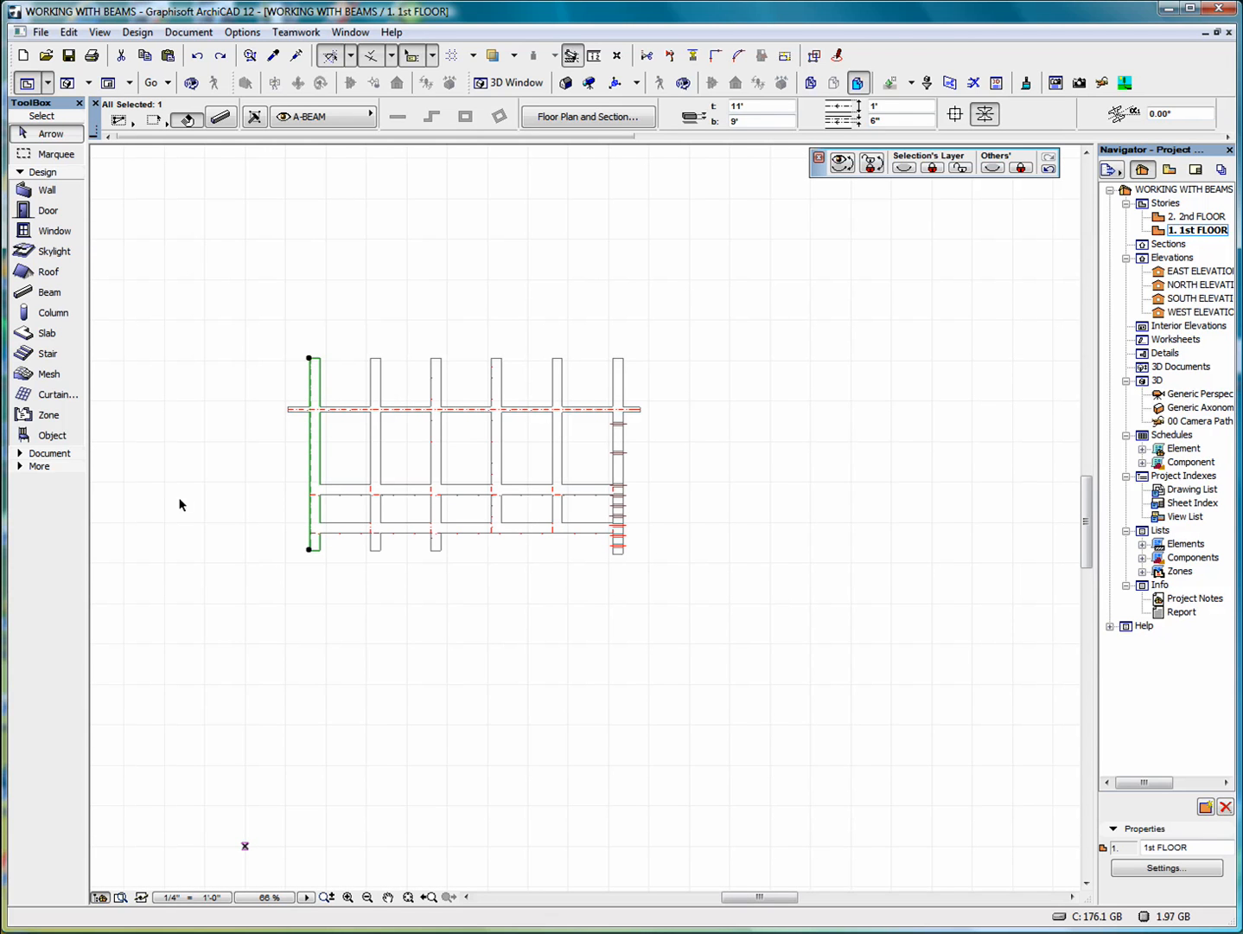
{"action": "mouse_move", "coordinate": [437, 417]}
{"action": "middle_mouse_down"}
{"action": "mouse_move", "coordinate": [508, 500]}
{"action": "mouse_move", "coordinate": [545, 636]}
{"action": "mouse_move", "coordinate": [535, 667]}
{"action": "middle_mouse_up"}
{"action": "left_click", "coordinate": [516, 419]}
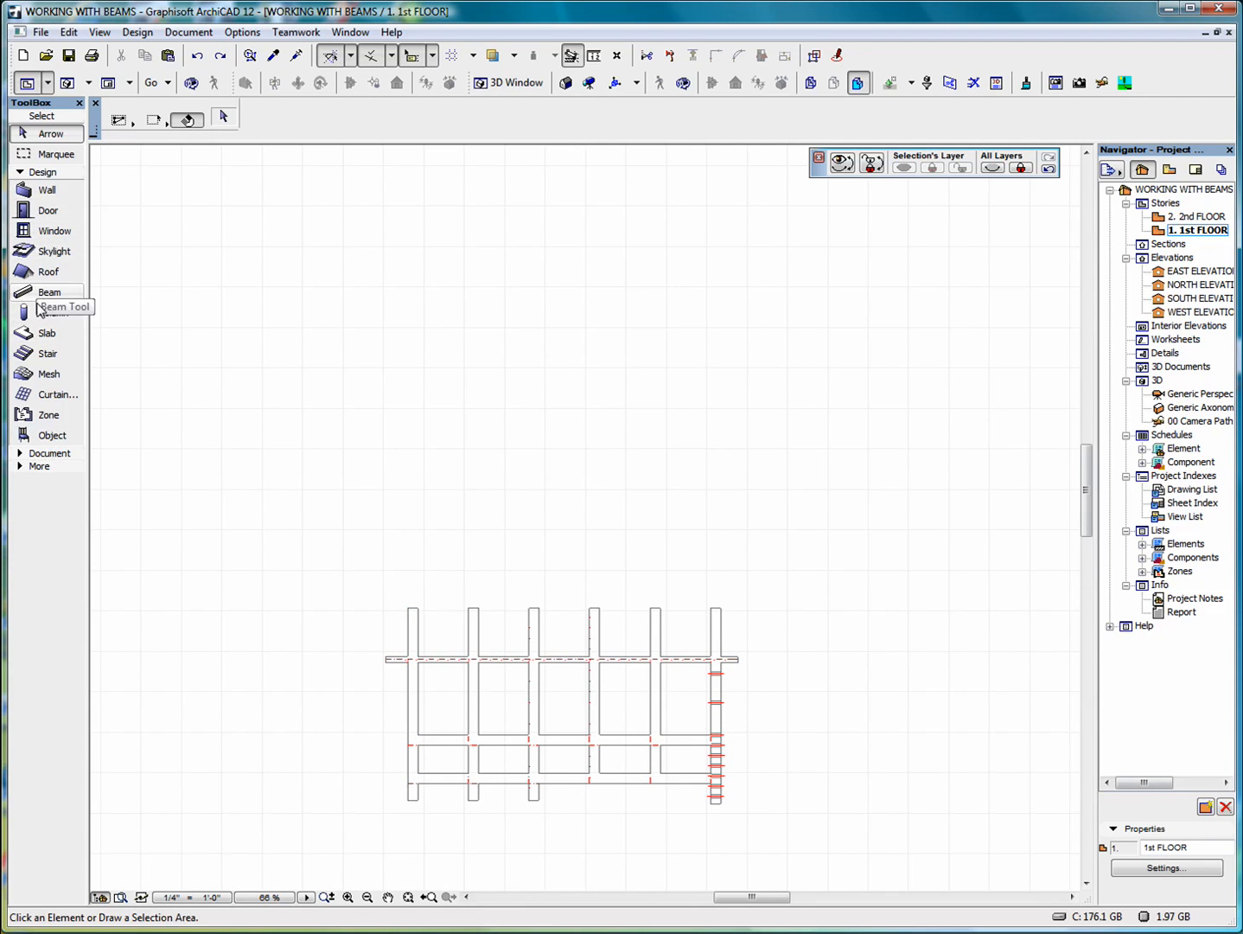
Open the Object default settings and browse the Steel Beams 12 folder, reviewing the HP Beams 12 object and its dimension and rotation settings.
{"action": "left_click", "coordinate": [48, 436]}
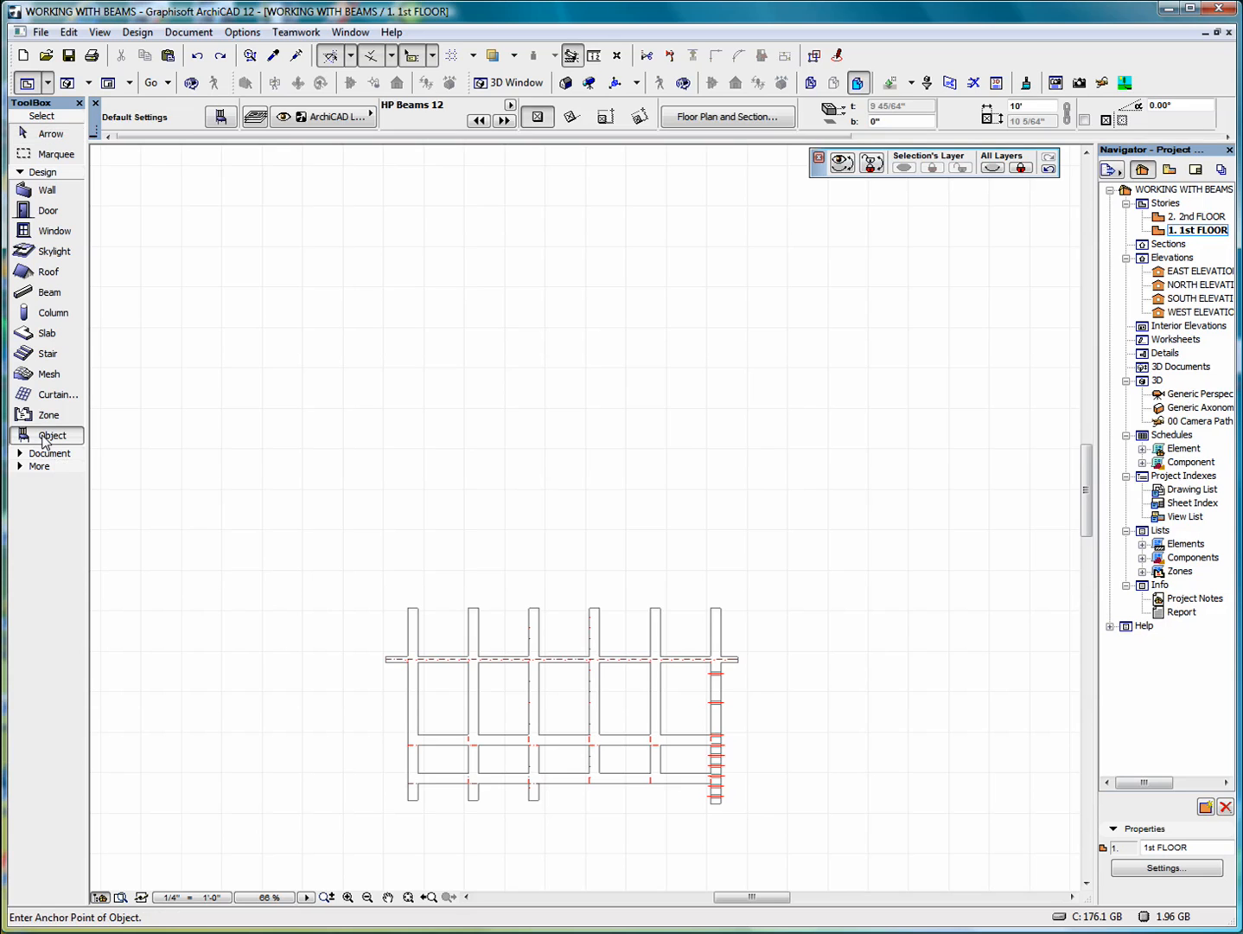
{"action": "key", "text": "ctrl+t"}
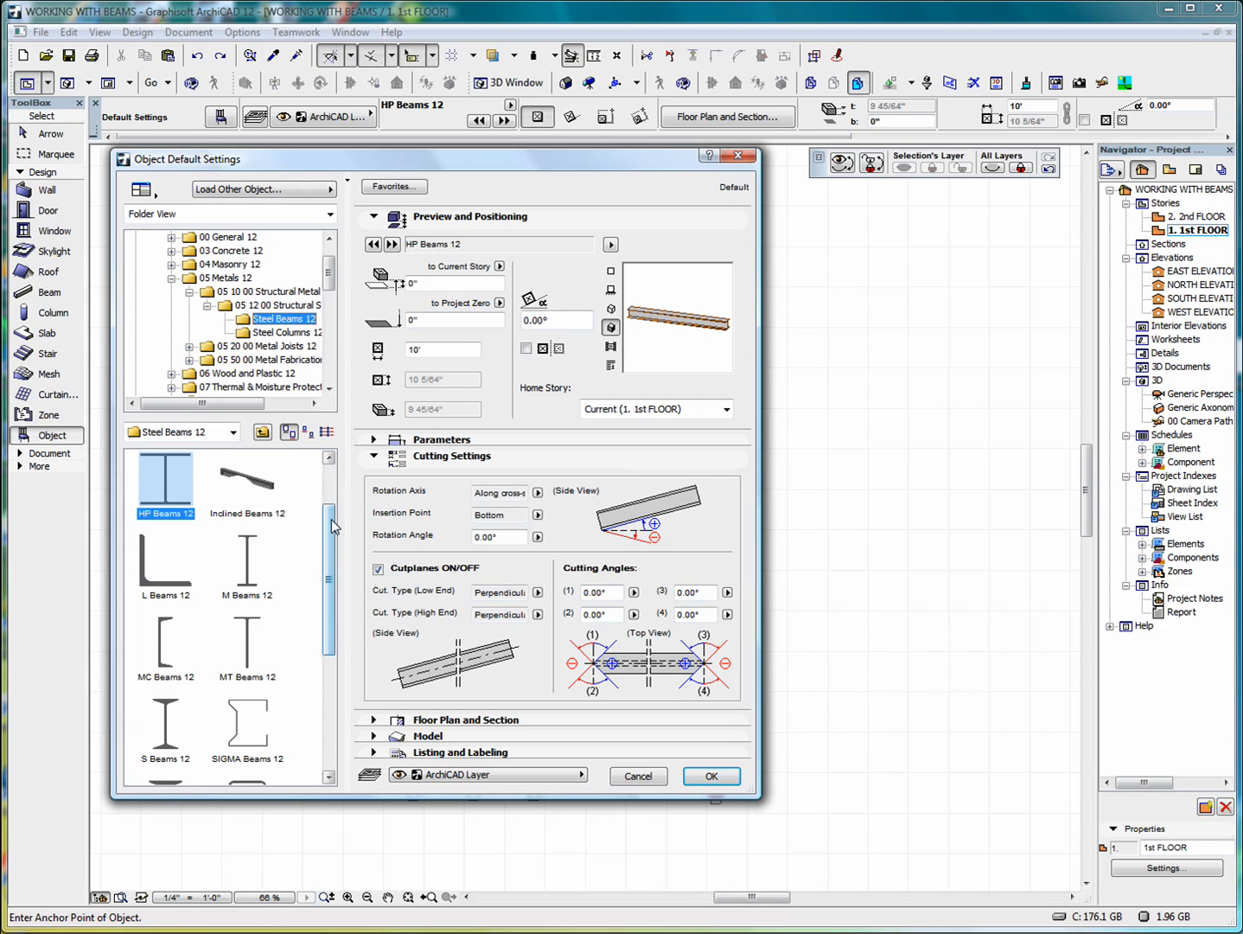
{"action": "left_click_drag", "start_coordinate": [332, 520], "coordinate": [330, 478]}
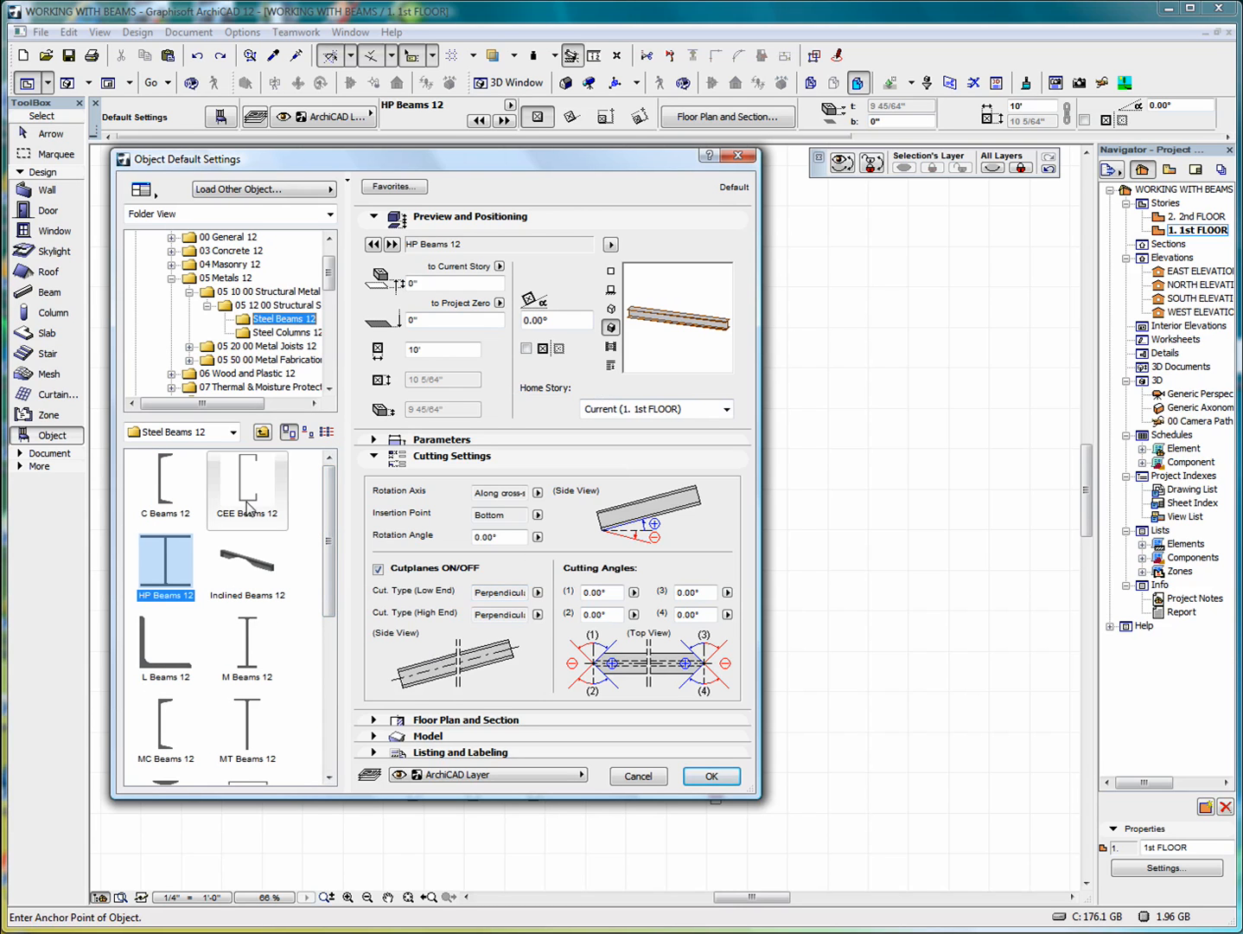
{"action": "left_click", "coordinate": [163, 560]}
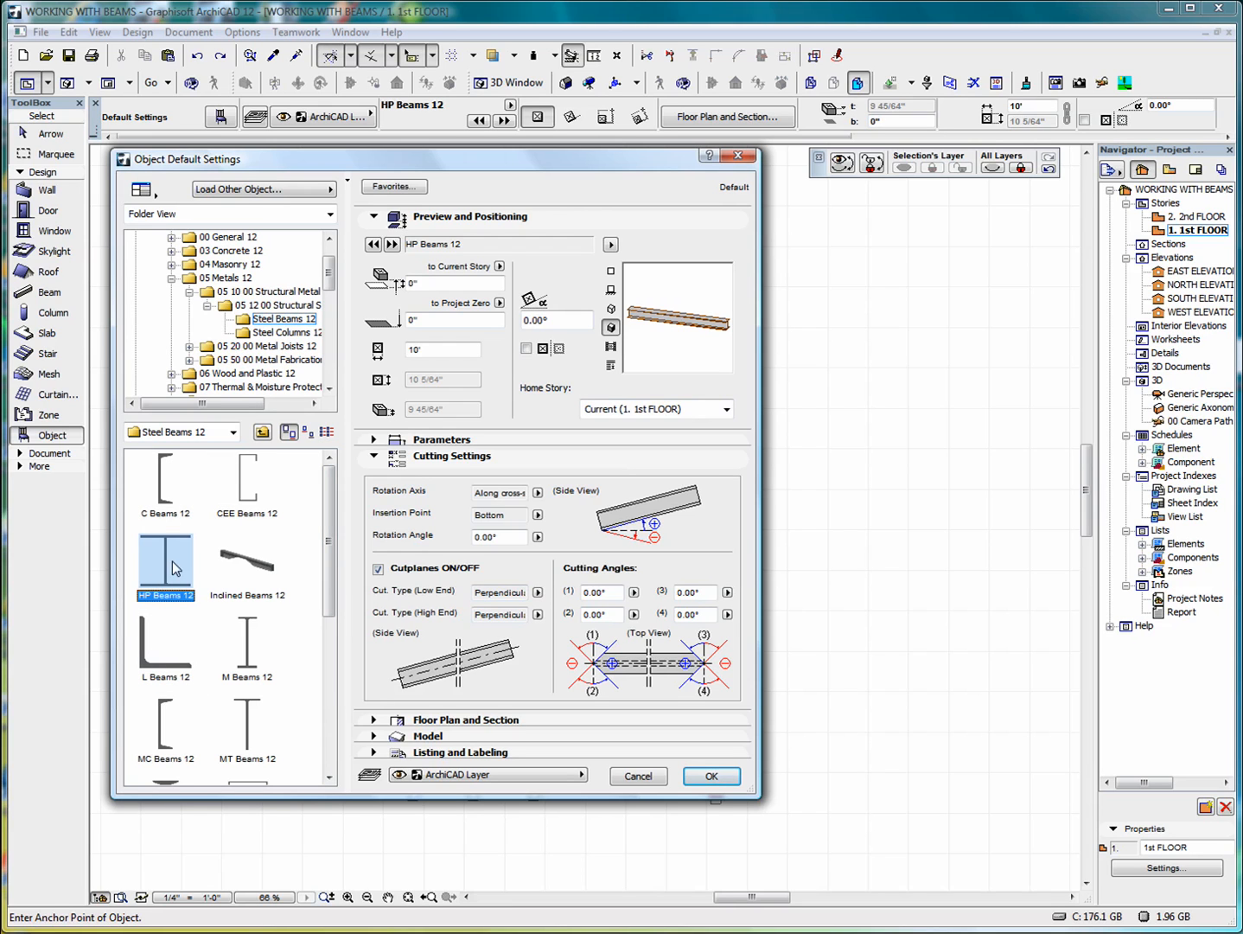
{"action": "left_click", "coordinate": [452, 351]}
{"action": "key", "text": "BackSpace"}
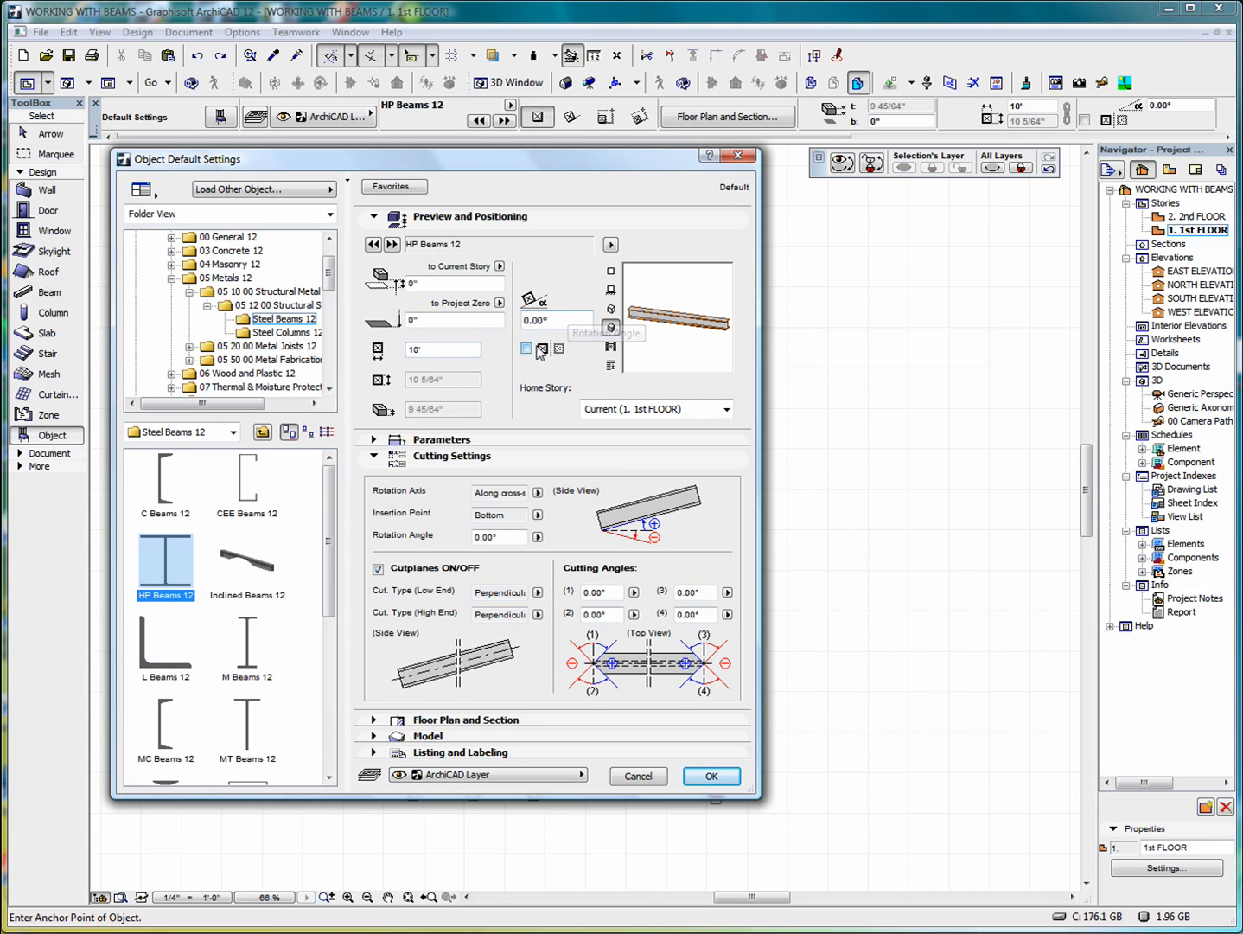
Show the parameters of HP Beams 12 and open the available HP-Shapes sizes.
{"action": "left_click", "coordinate": [375, 439]}
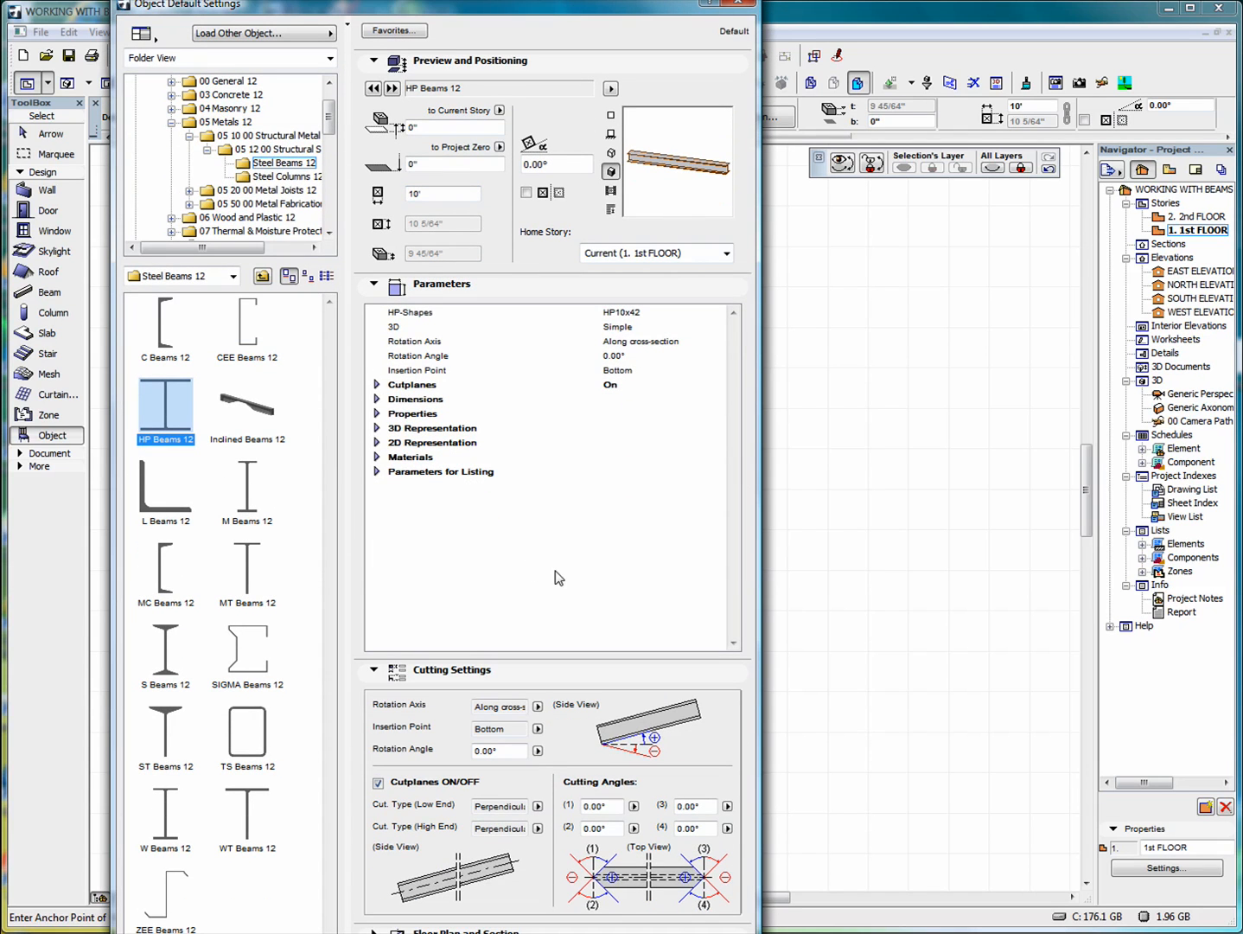
{"action": "left_click", "coordinate": [613, 317]}
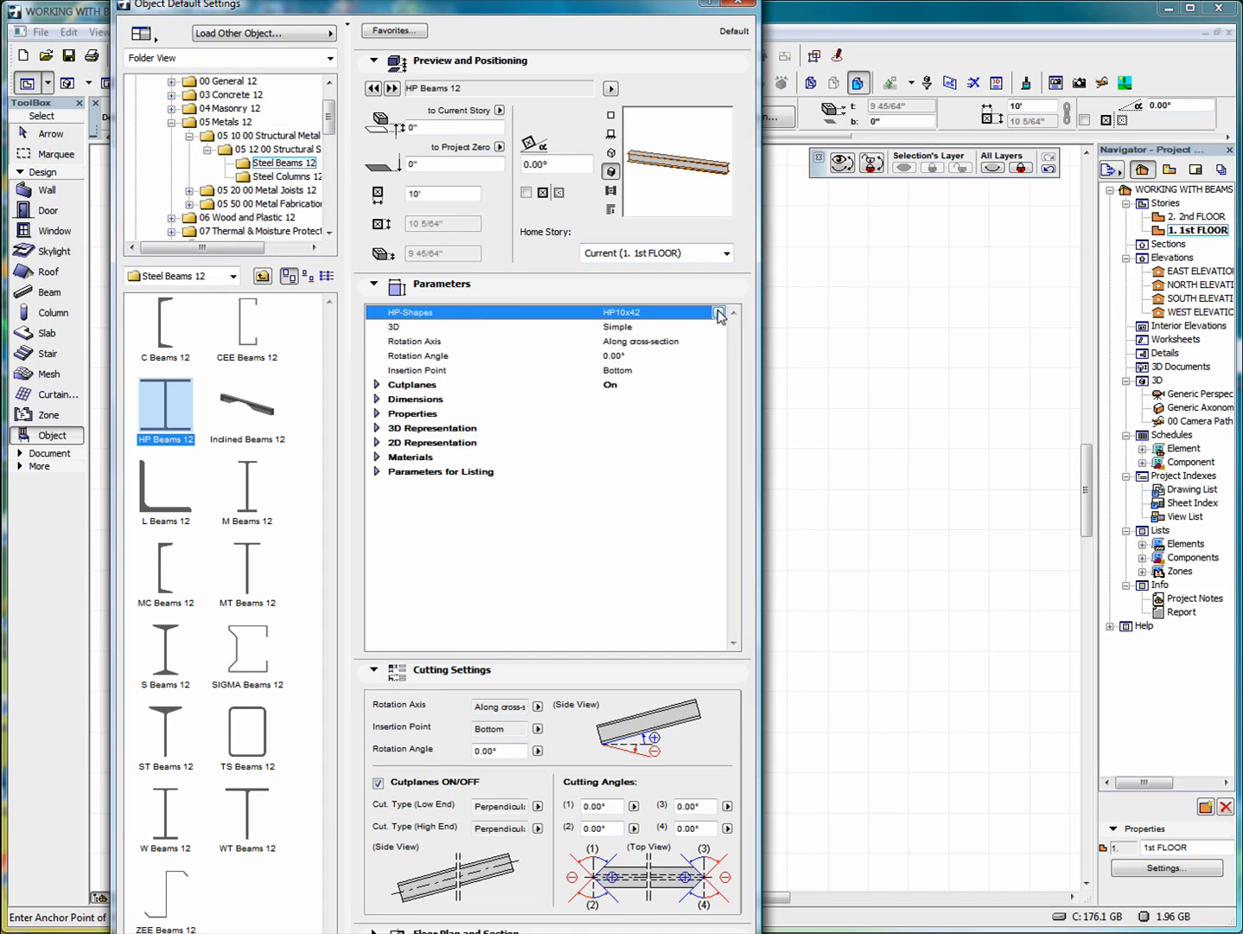
{"action": "left_click", "coordinate": [719, 313]}
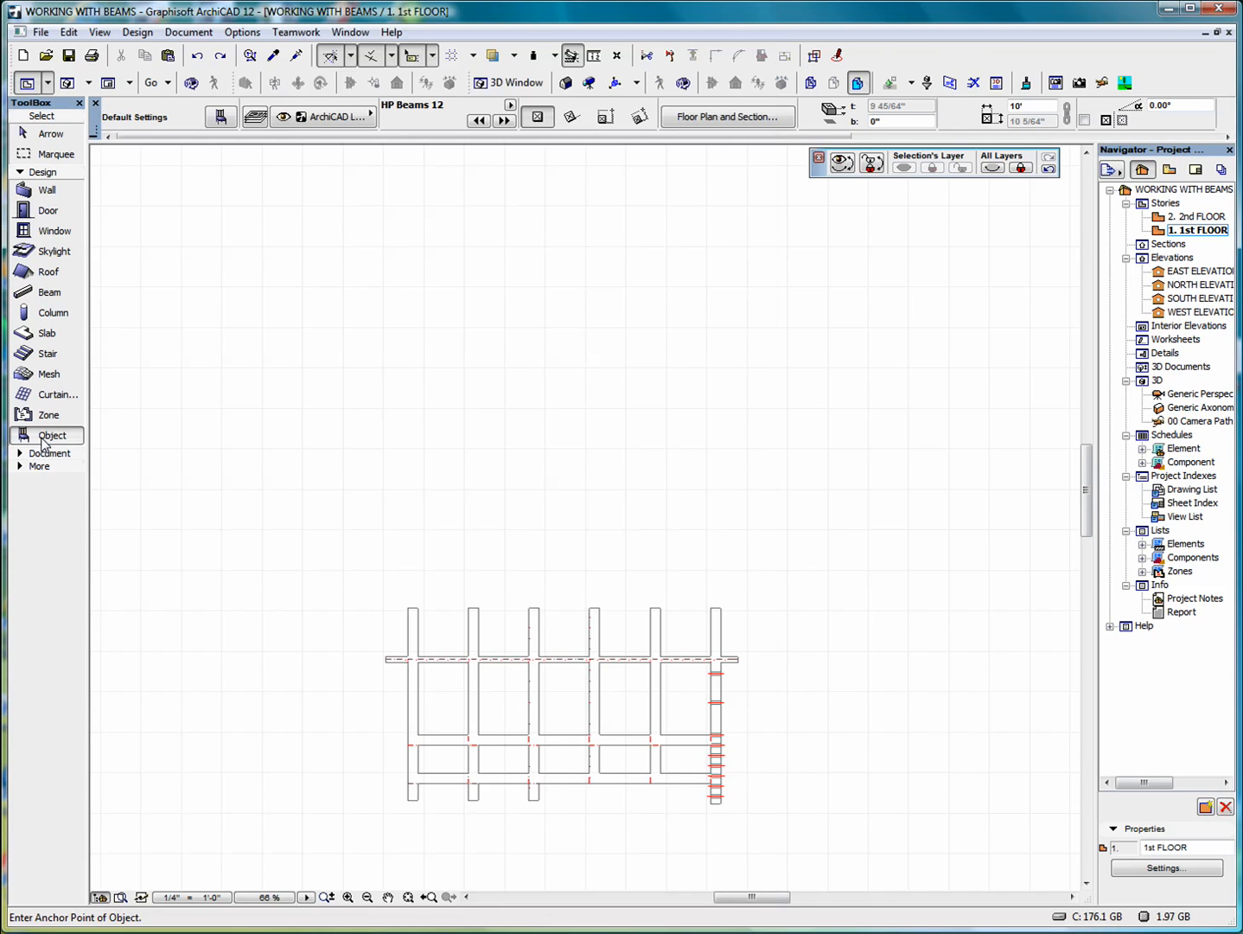
Reopen and enlarge the Object default settings, and find library parts in all libraries whose names contain the keyword "beam".
{"action": "double_click", "coordinate": [40, 436]}
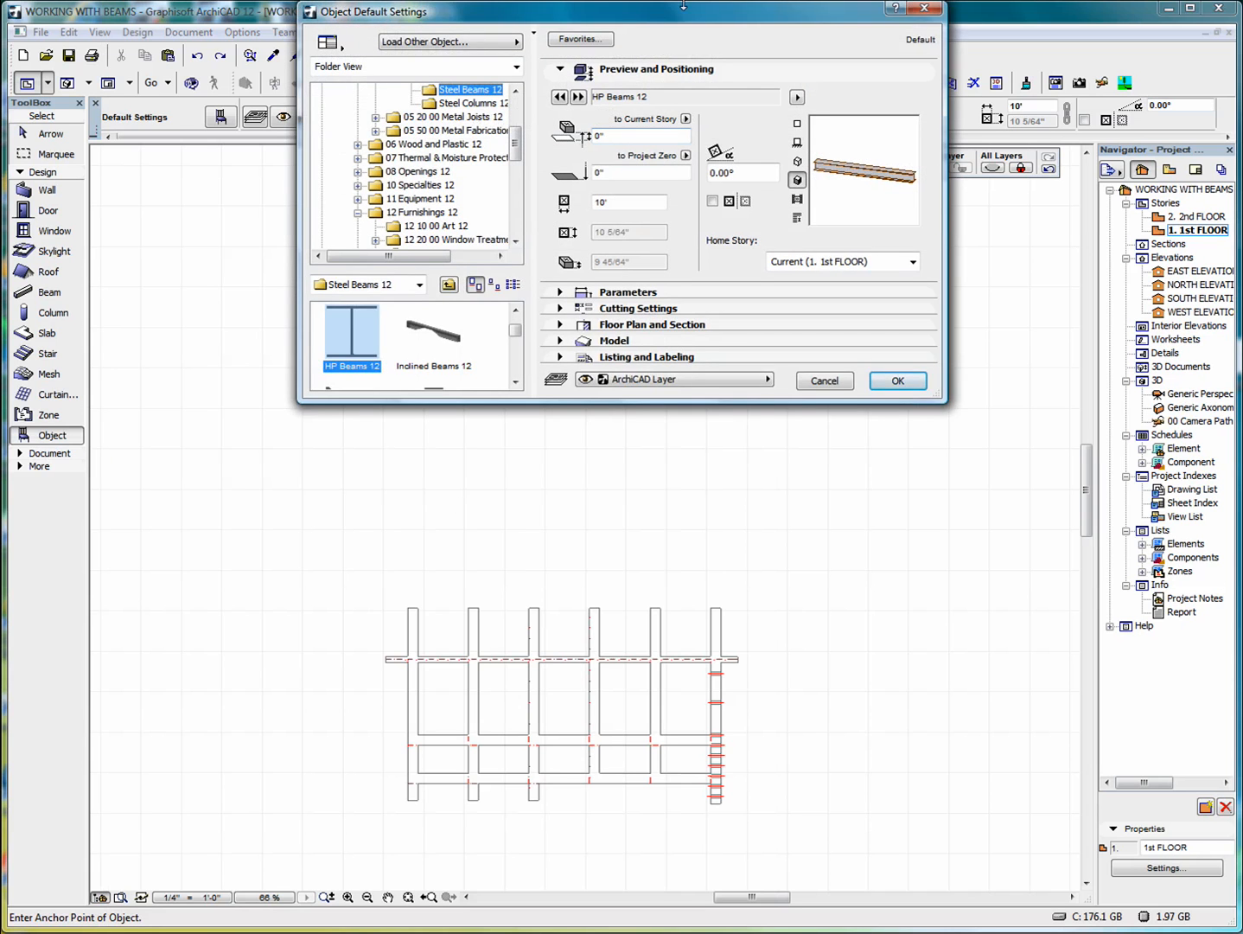
{"action": "left_click_drag", "start_coordinate": [683, 16], "coordinate": [540, 117]}
{"action": "left_click_drag", "start_coordinate": [439, 501], "coordinate": [439, 830]}
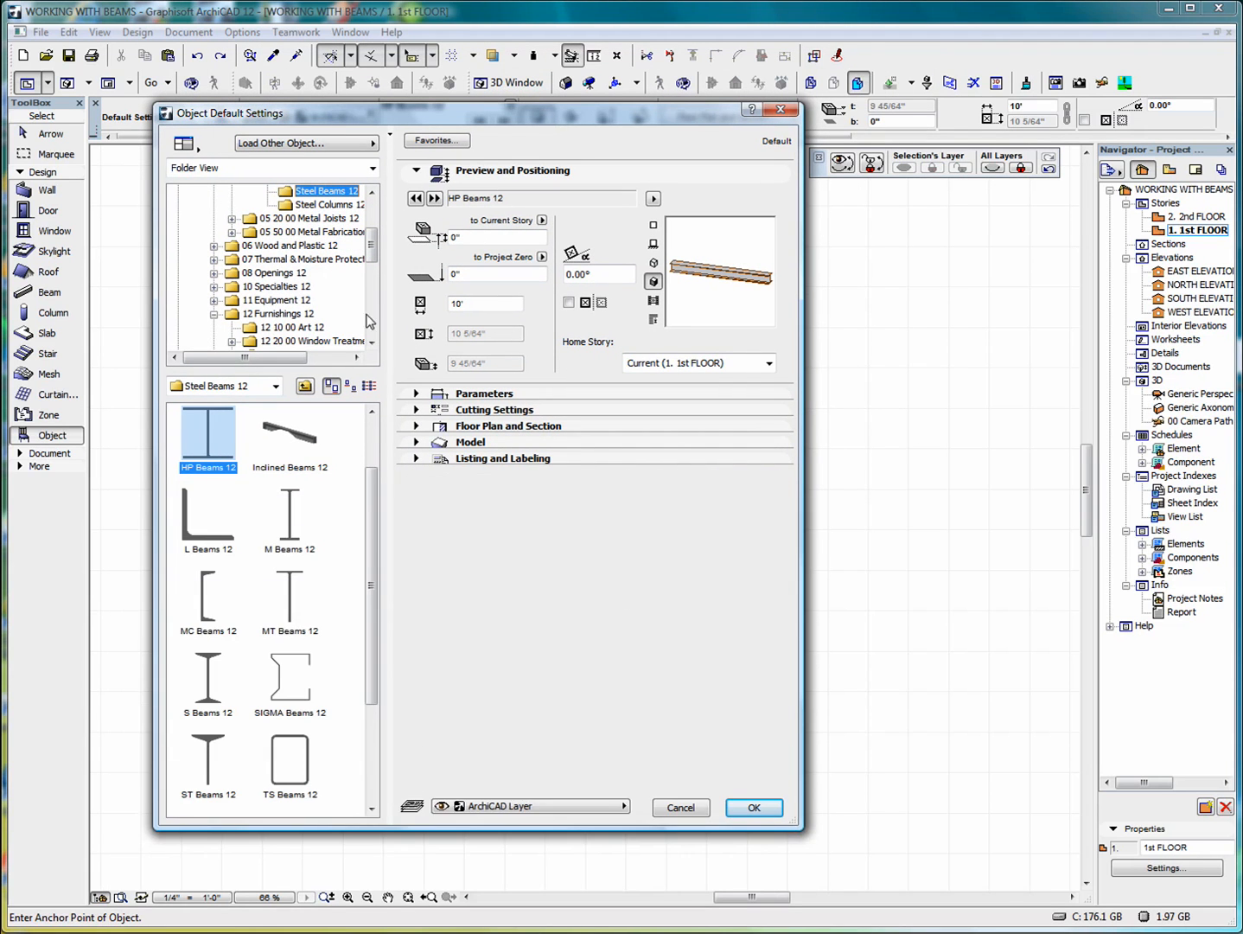
{"action": "left_click", "coordinate": [373, 168]}
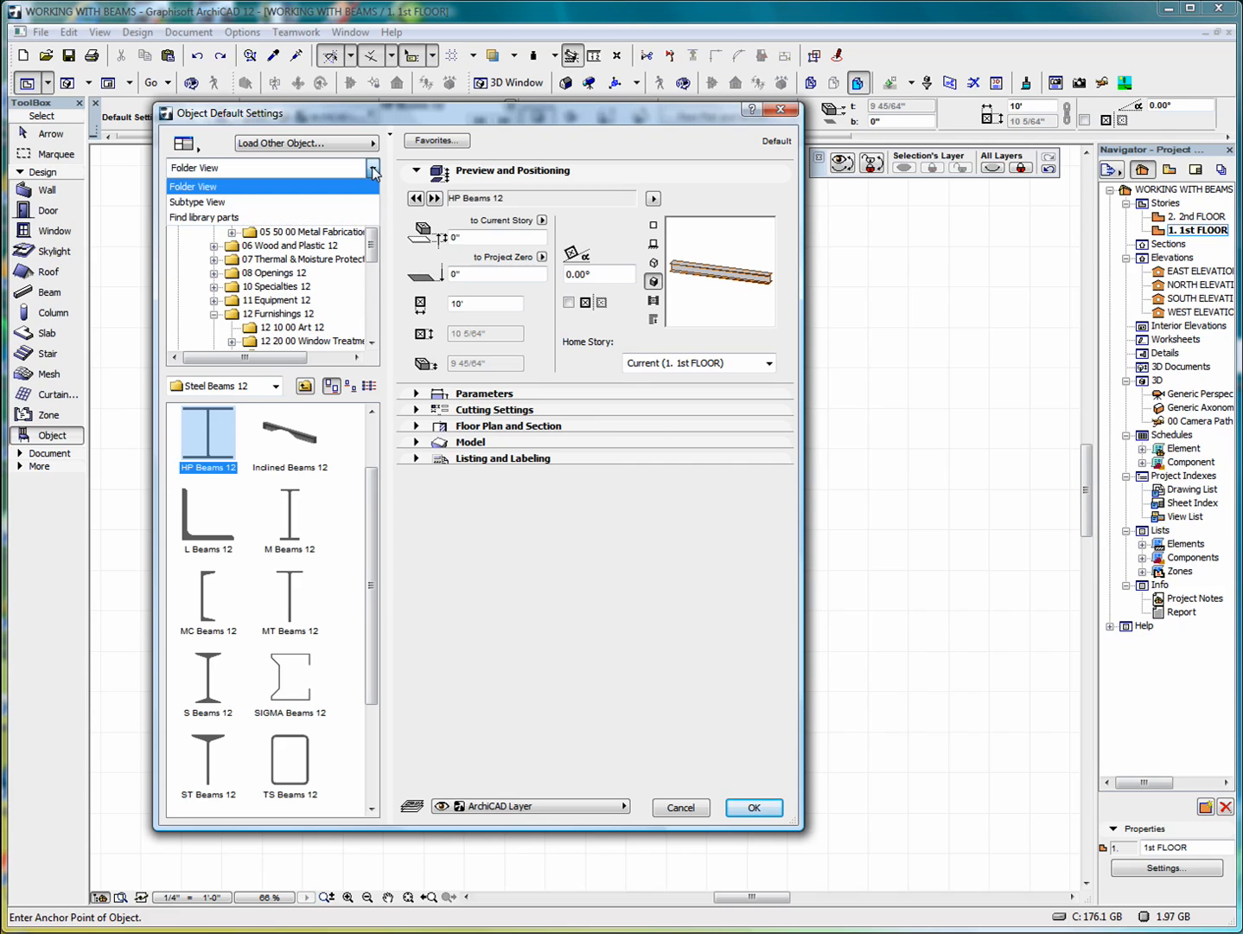
{"action": "left_click", "coordinate": [310, 218]}
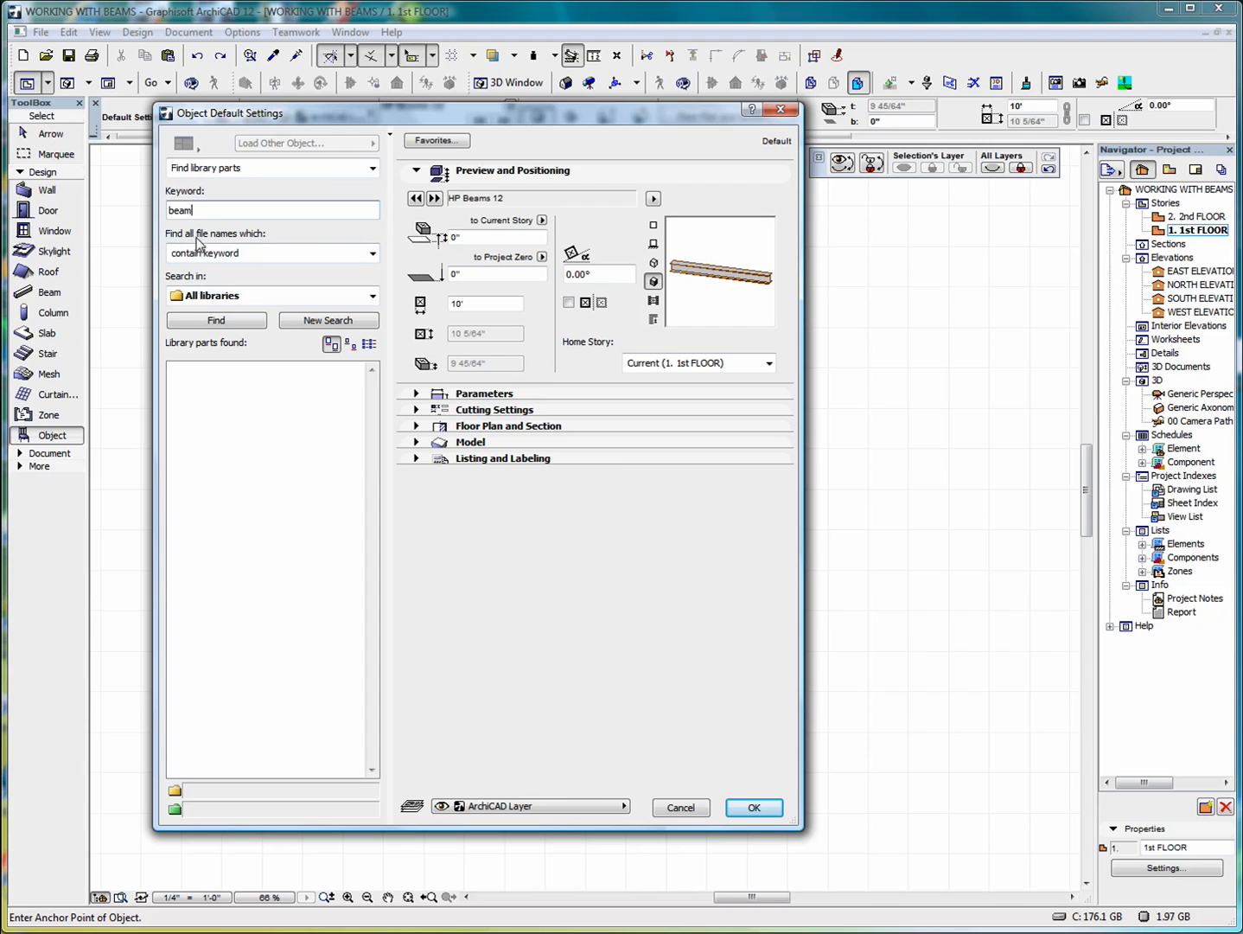
{"action": "left_click", "coordinate": [373, 254]}
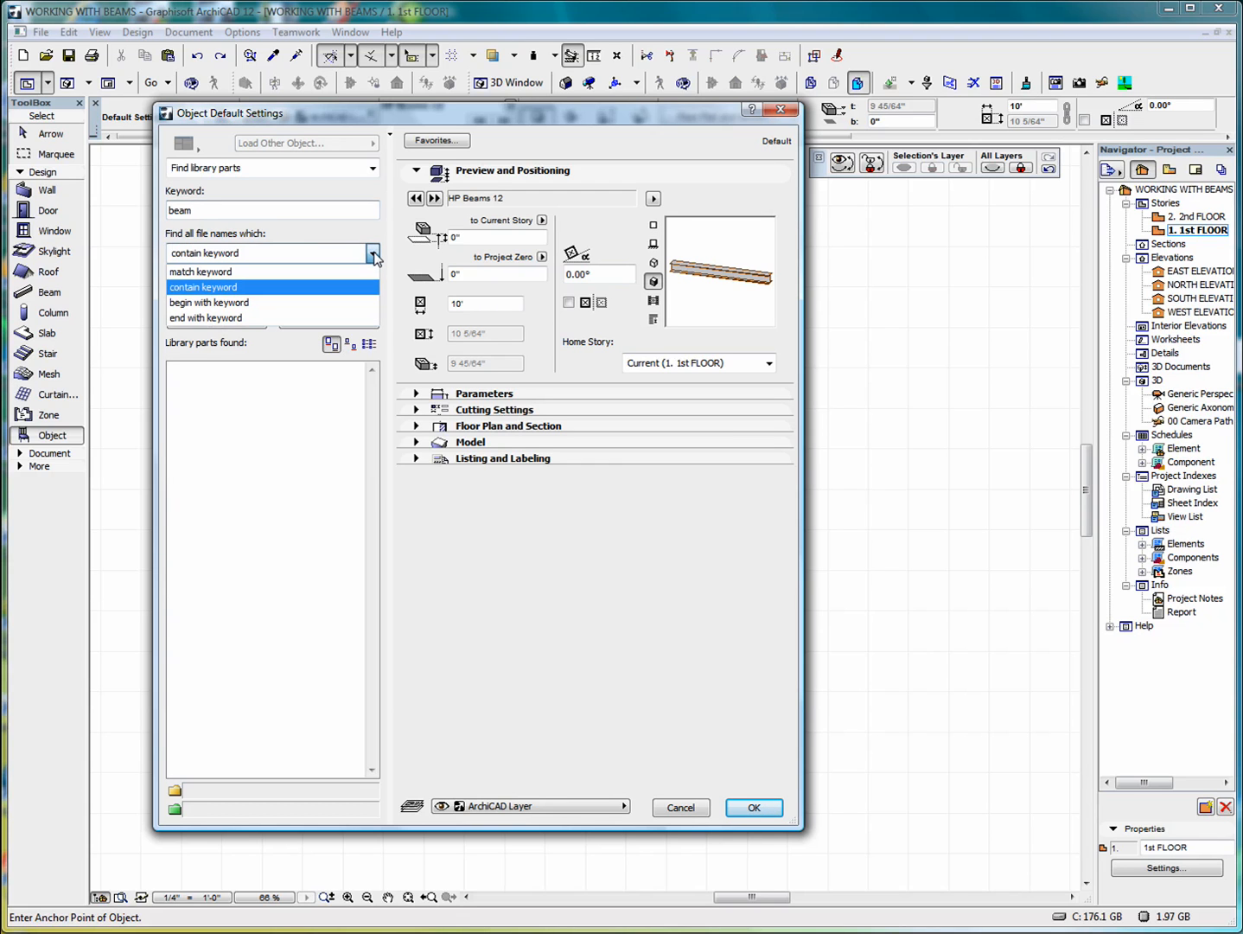
{"action": "left_click", "coordinate": [372, 254]}
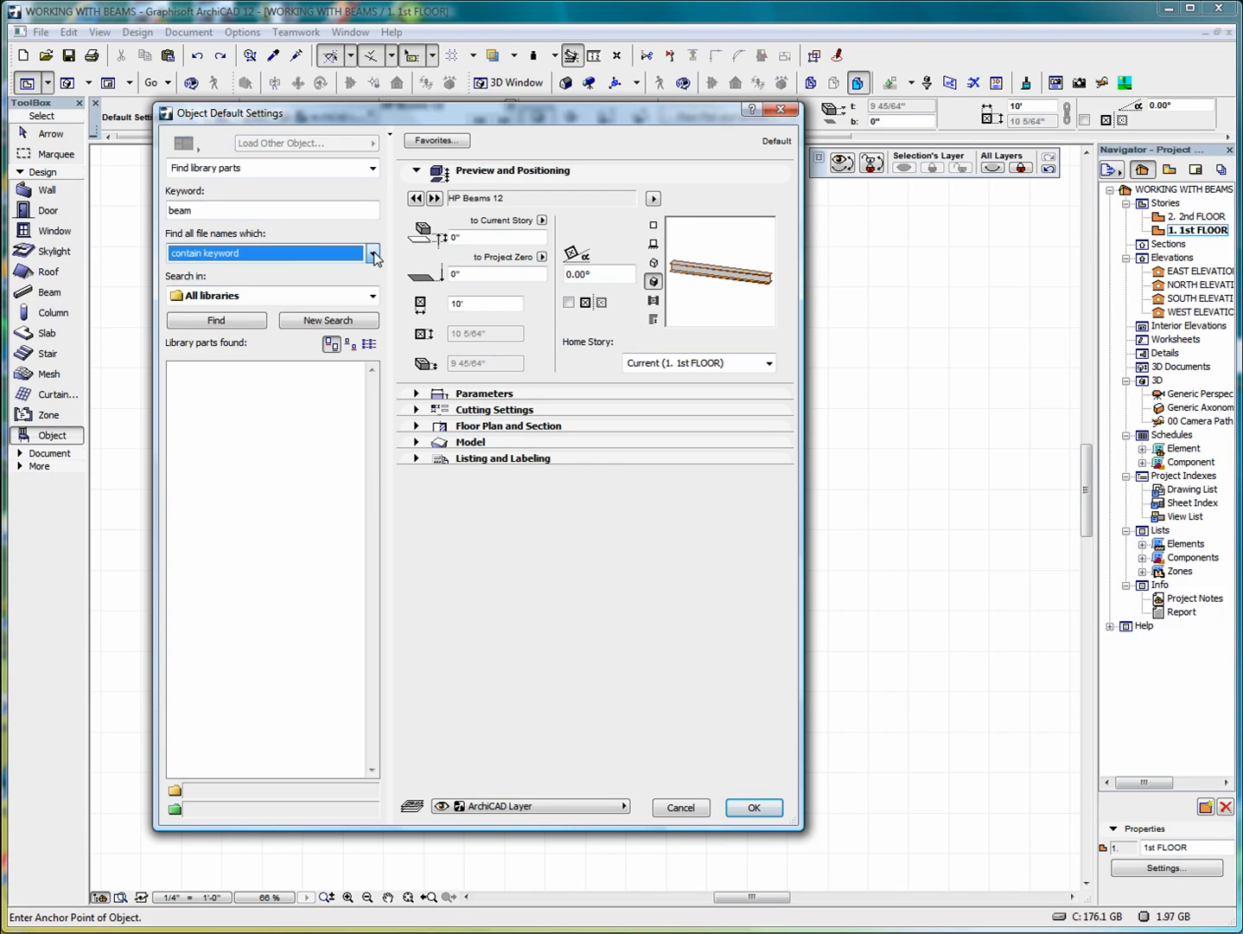
{"action": "left_click", "coordinate": [217, 320]}
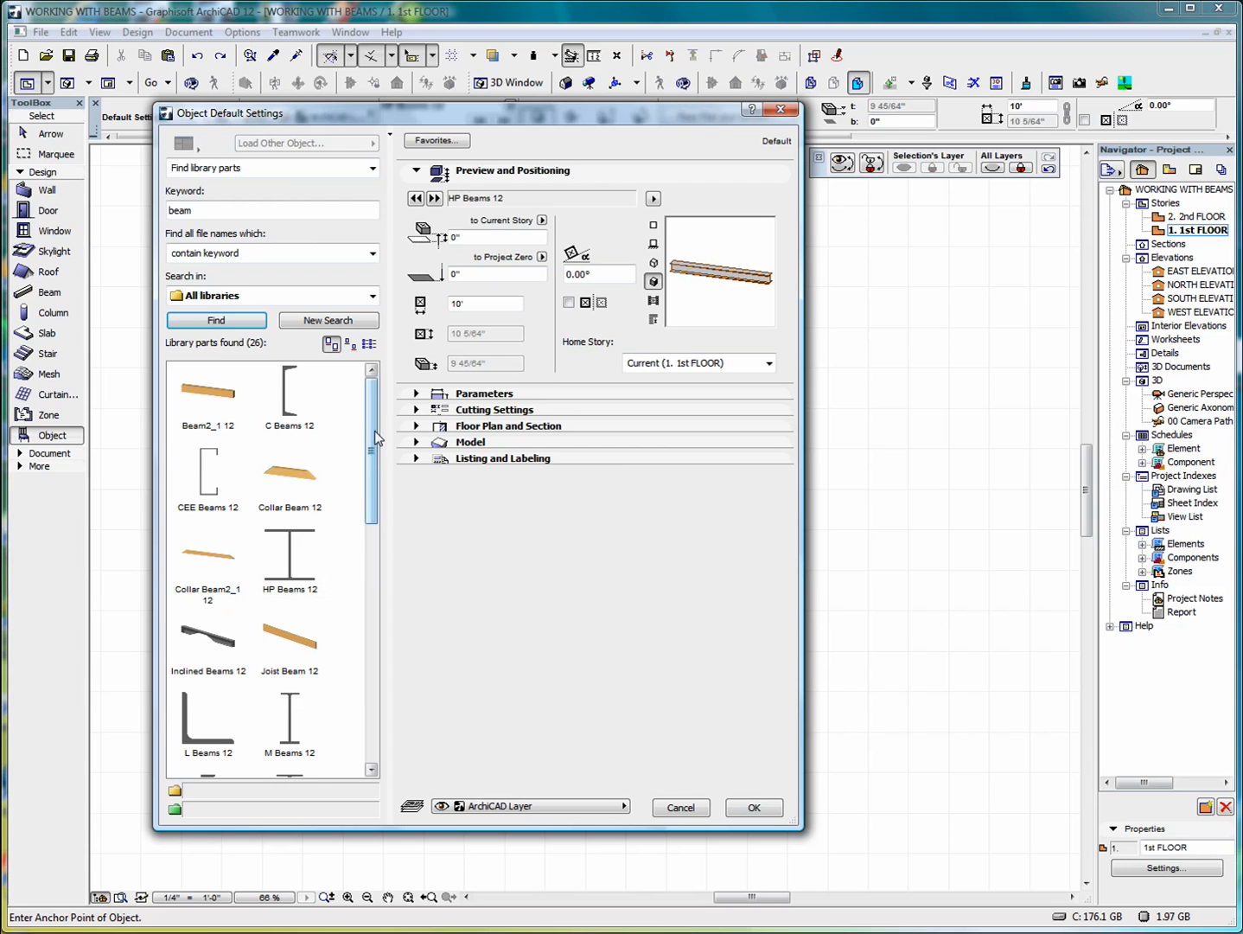
Choose Precast I Beam 12 from the found library parts and expand its parameters.
{"action": "left_click_drag", "start_coordinate": [375, 427], "coordinate": [370, 576]}
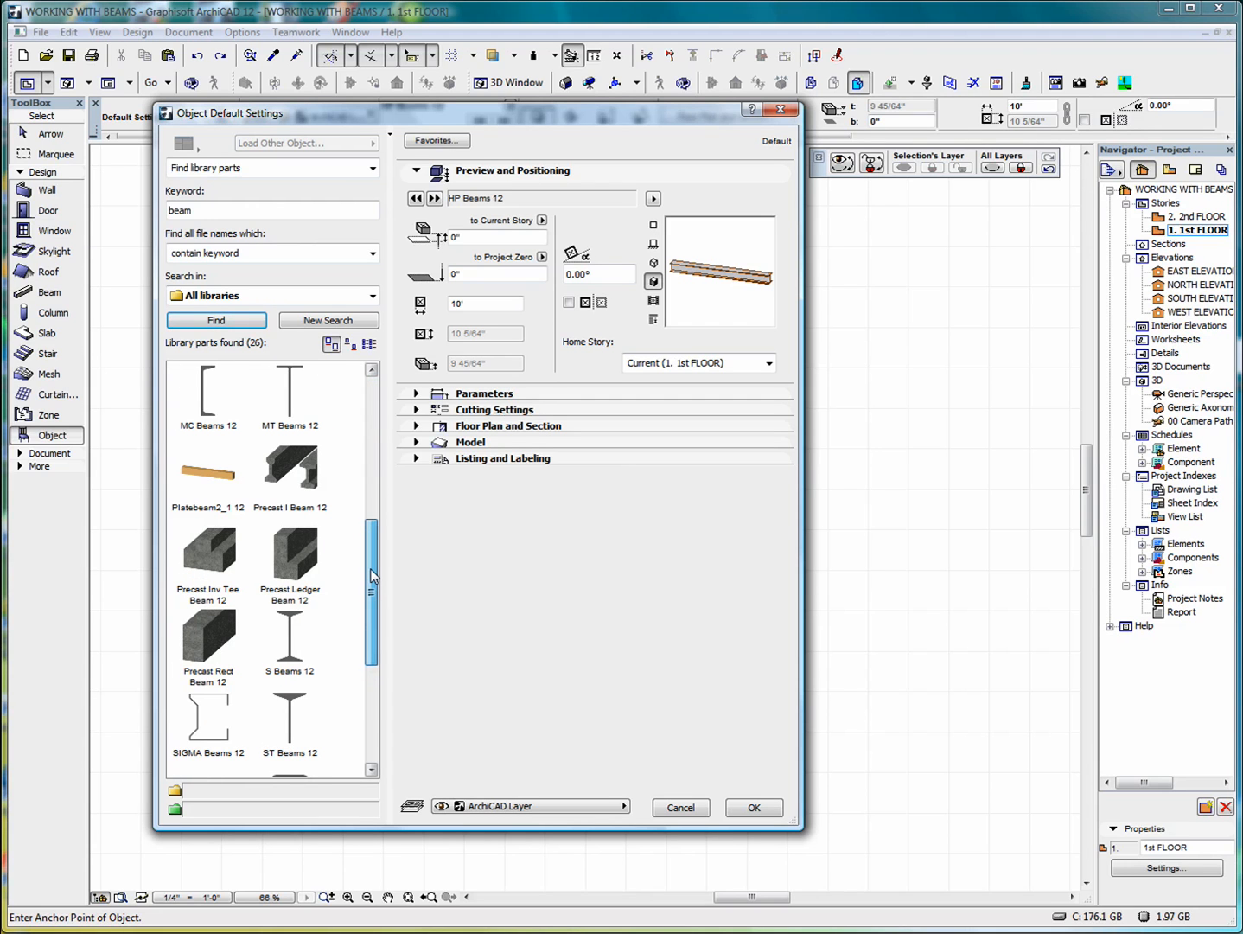
{"action": "left_click", "coordinate": [289, 475]}
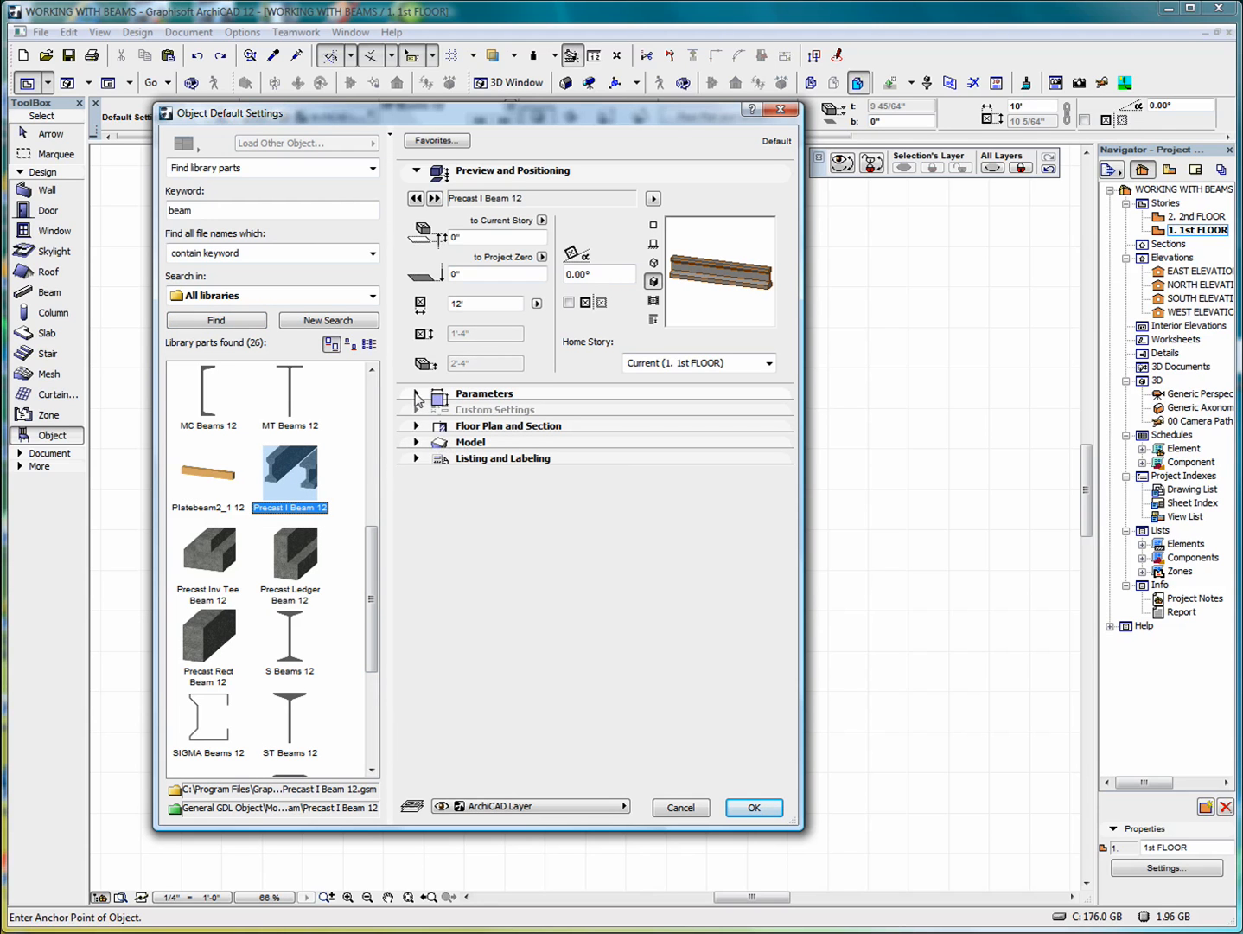
{"action": "left_click", "coordinate": [417, 396]}
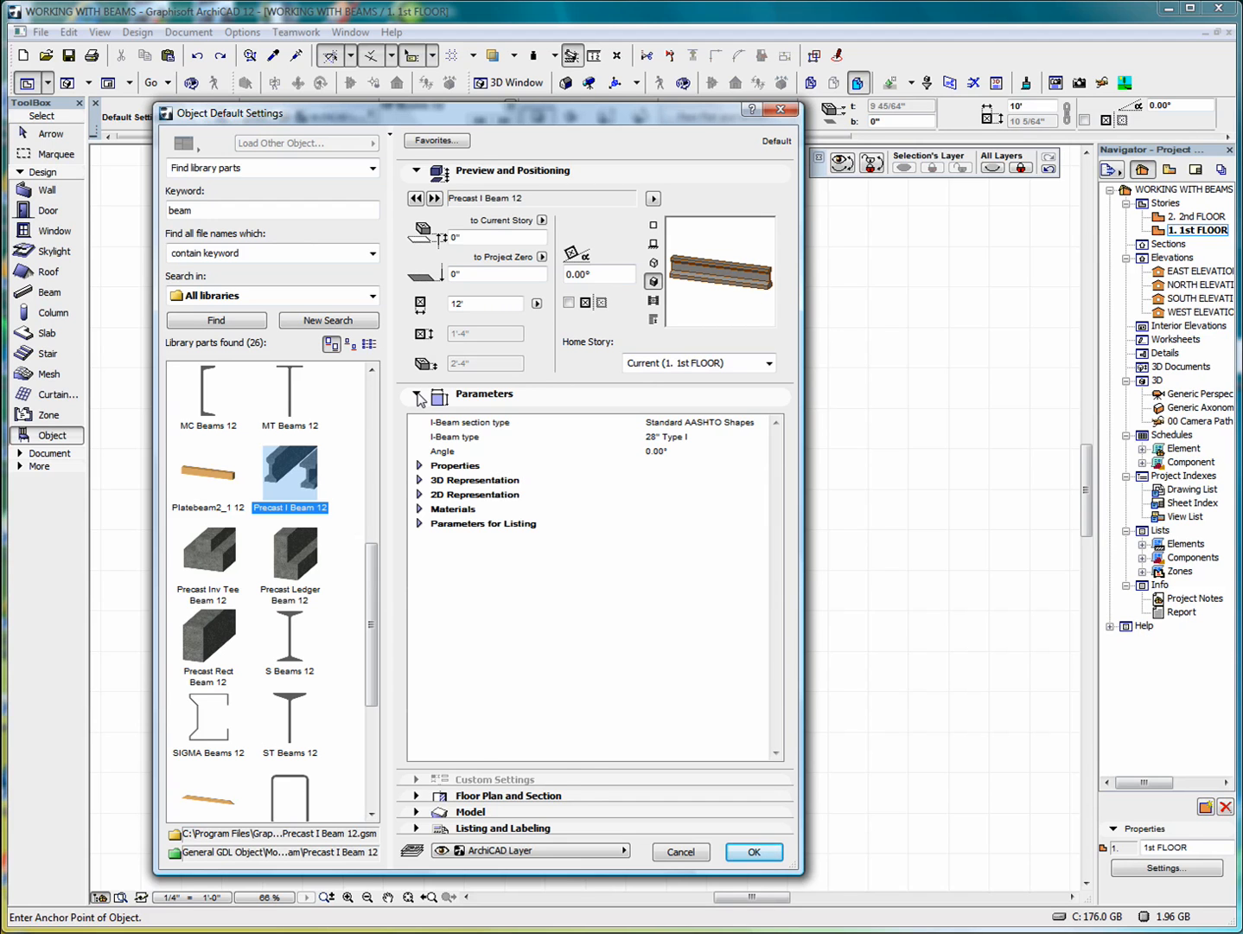
{"action": "left_click", "coordinate": [416, 396]}
{"action": "left_click", "coordinate": [417, 396]}
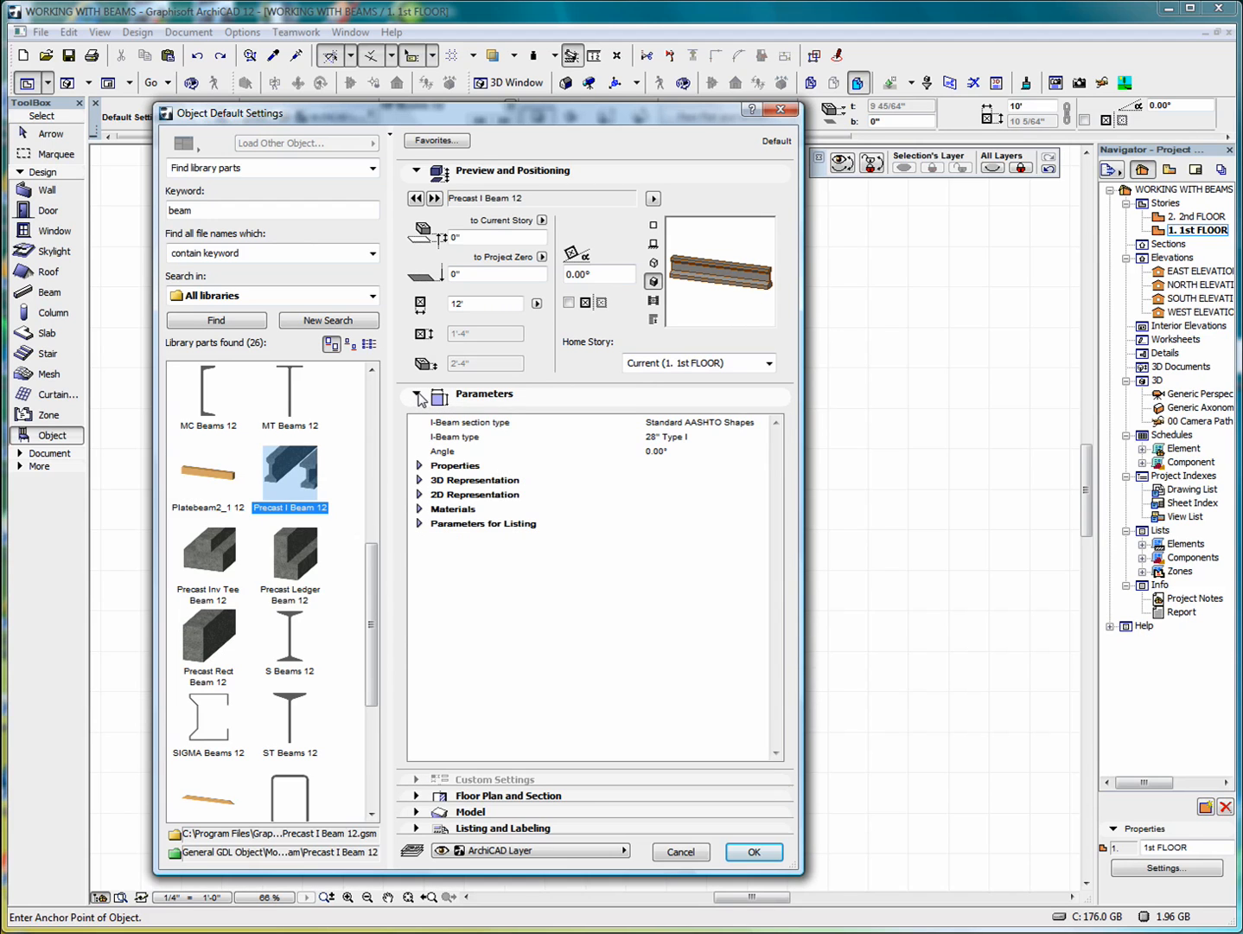
Preview Precast Inv Tee Beam 12, Precast Ledger Beam 12 and Precast Rect Beam 12 one after another with their parameters.
{"action": "left_click", "coordinate": [216, 564]}
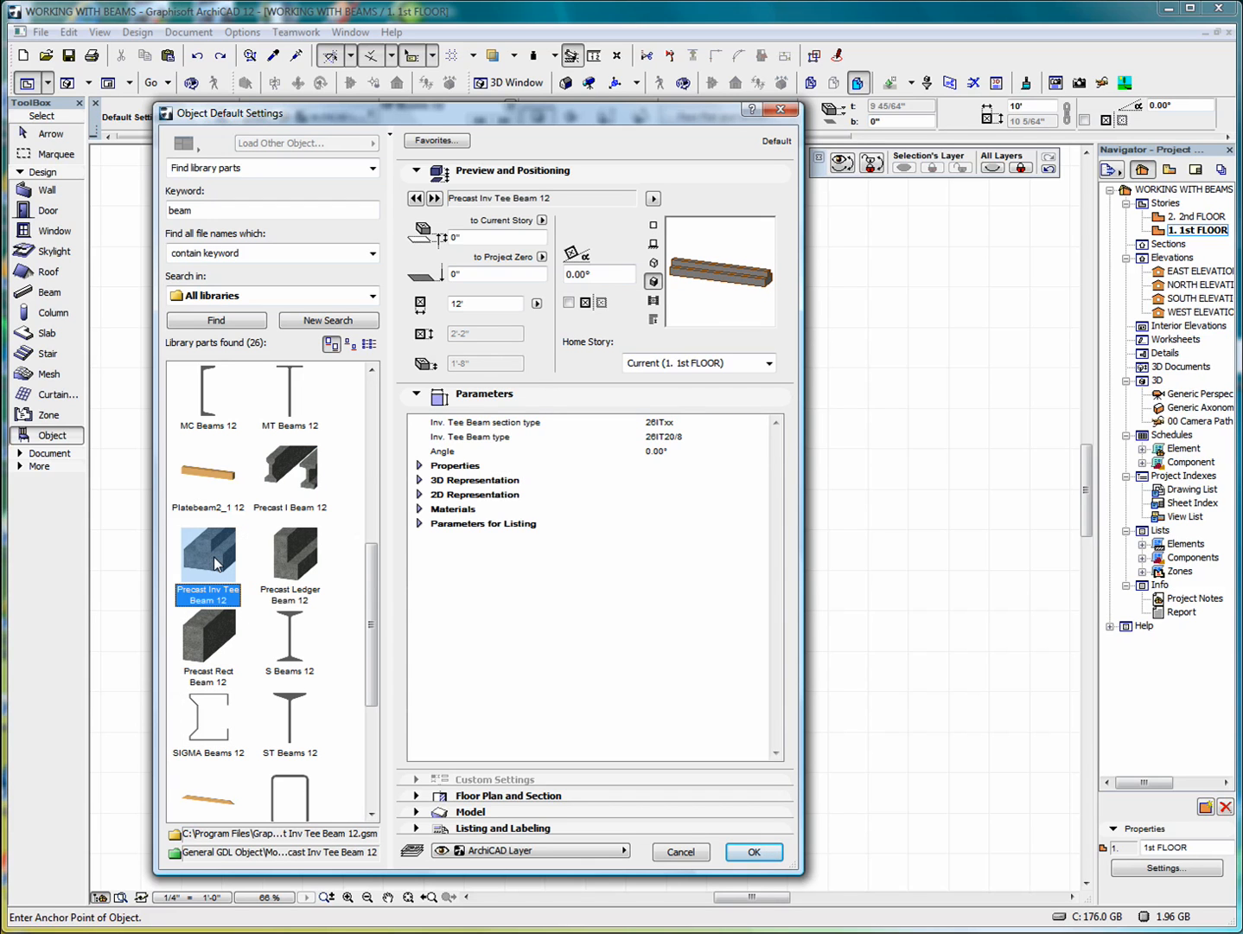
{"action": "left_click", "coordinate": [291, 569]}
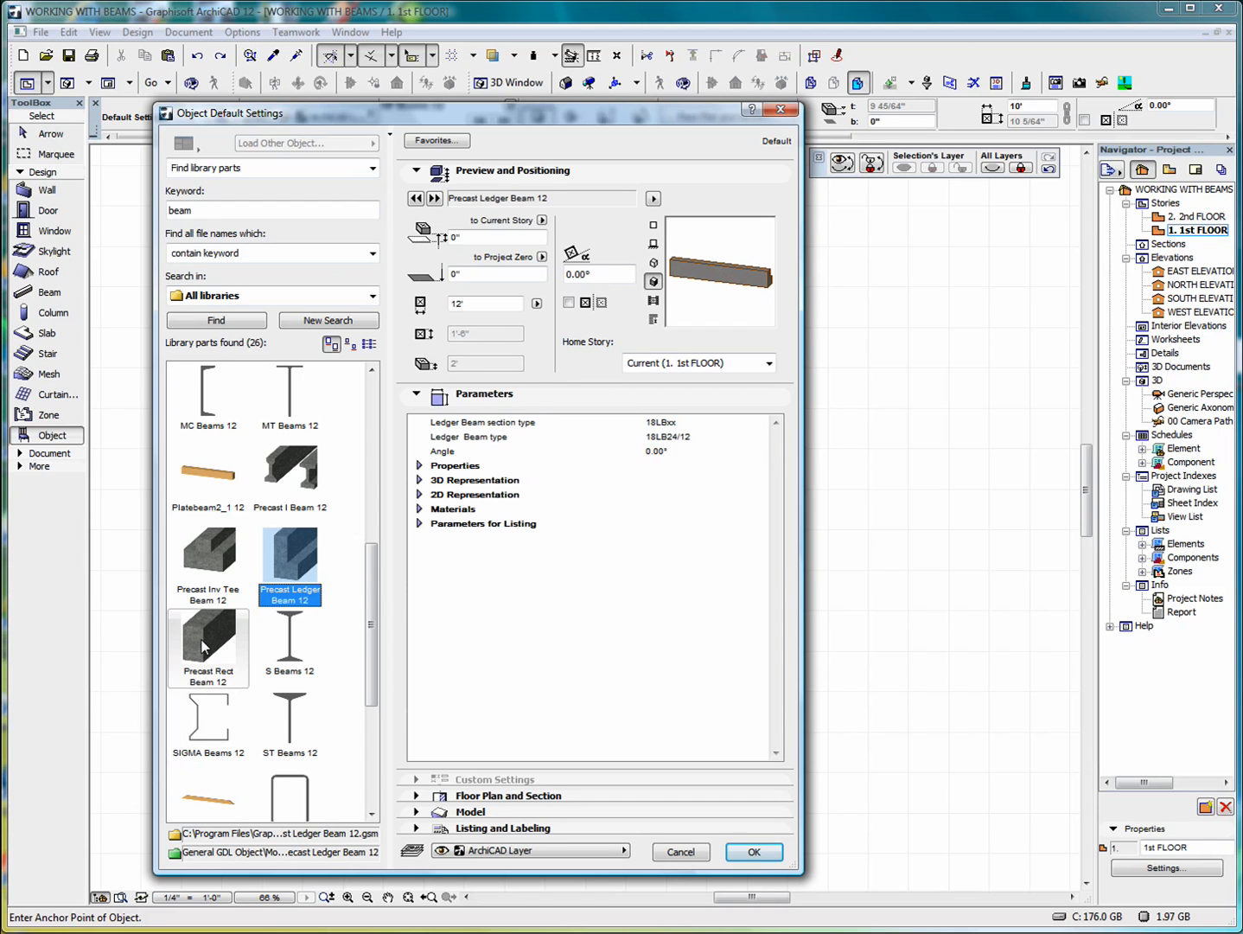
{"action": "left_click", "coordinate": [204, 647]}
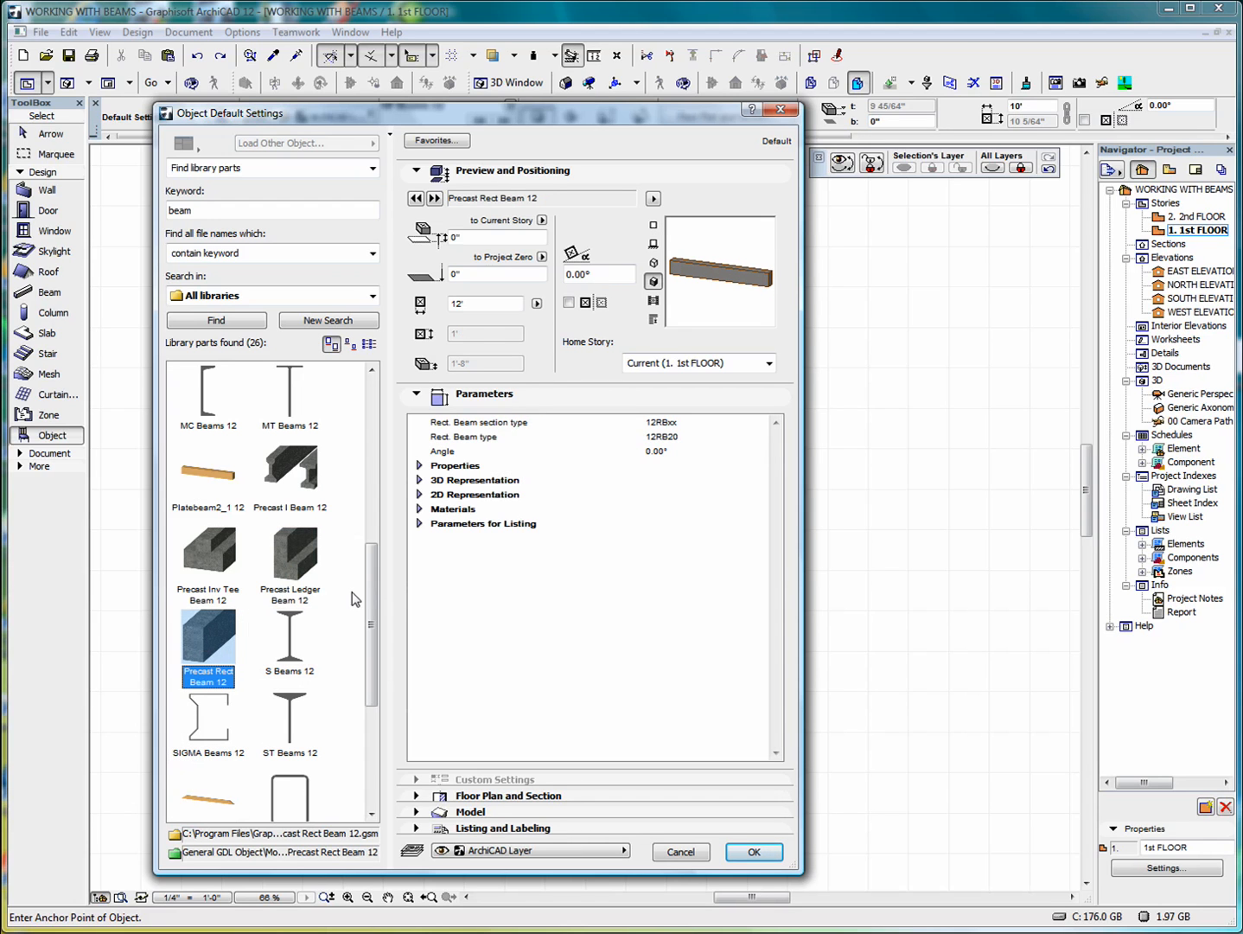
Try the Standard Bulb Tee, Custom AASHTO, Custom Bulb Tee and Inclined Bulb Tee section types on Precast I Beam 12, returning to Standard AASHTO Shapes.
{"action": "left_click_drag", "start_coordinate": [375, 568], "coordinate": [373, 636]}
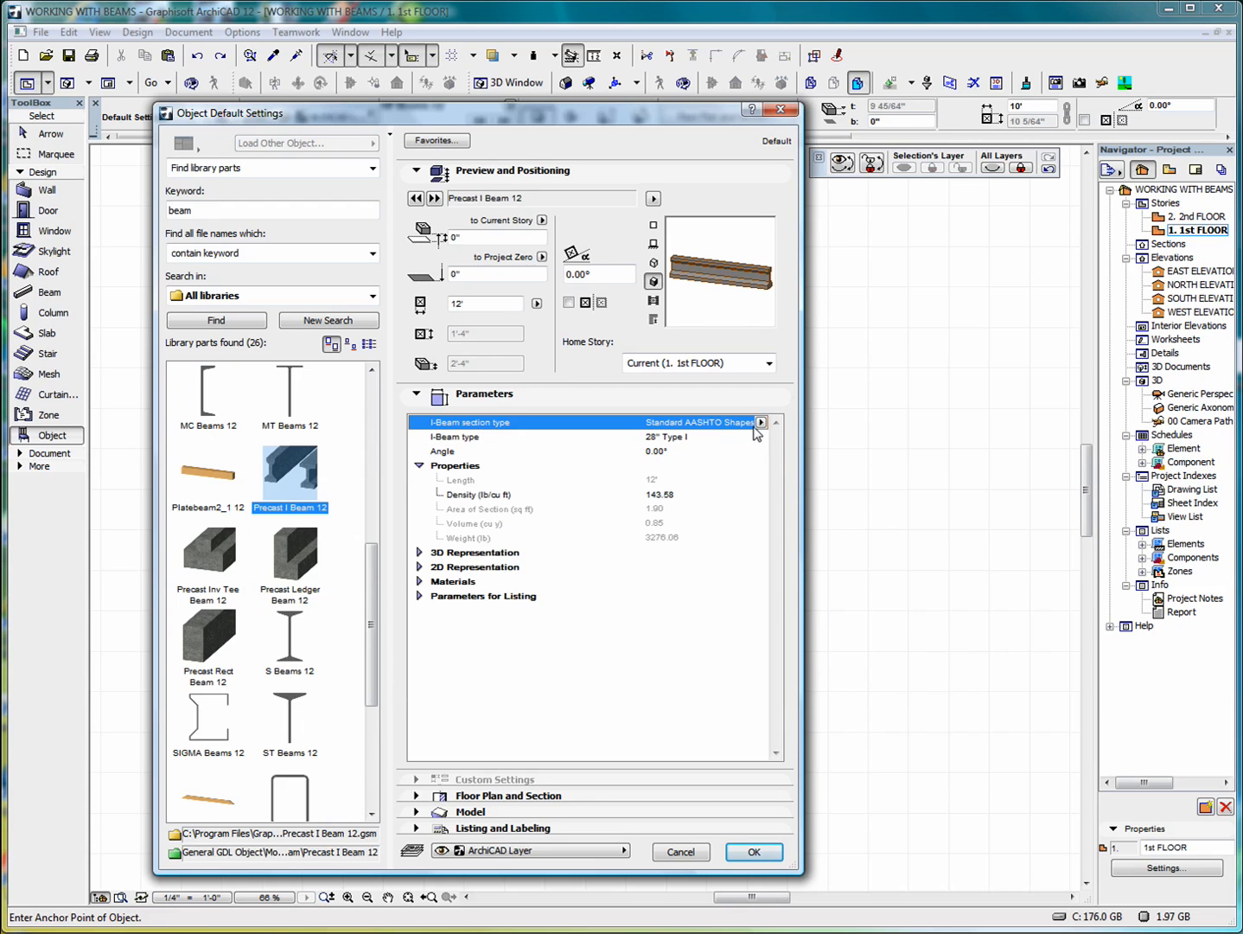
{"action": "left_click", "coordinate": [761, 423]}
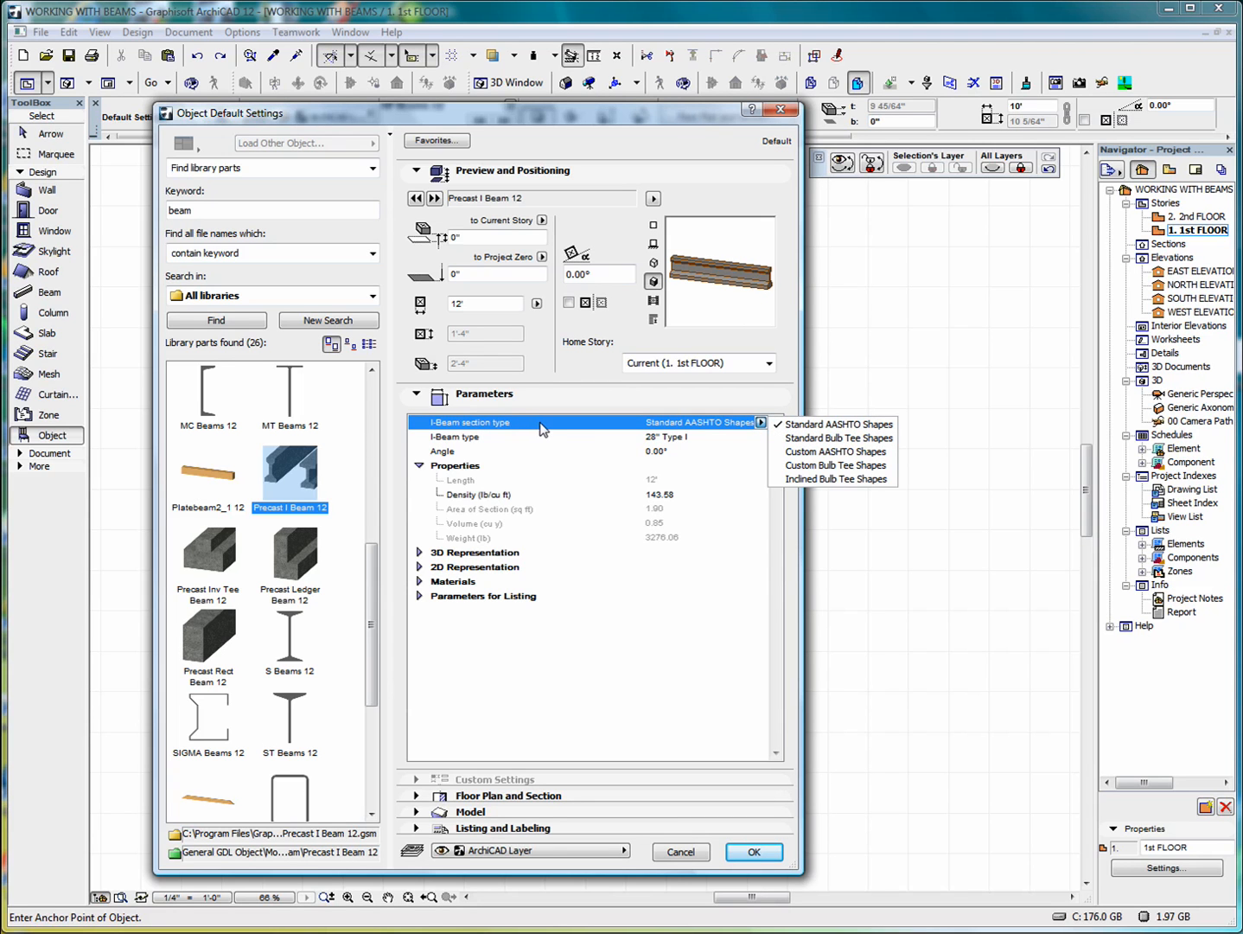
{"action": "left_click", "coordinate": [832, 438]}
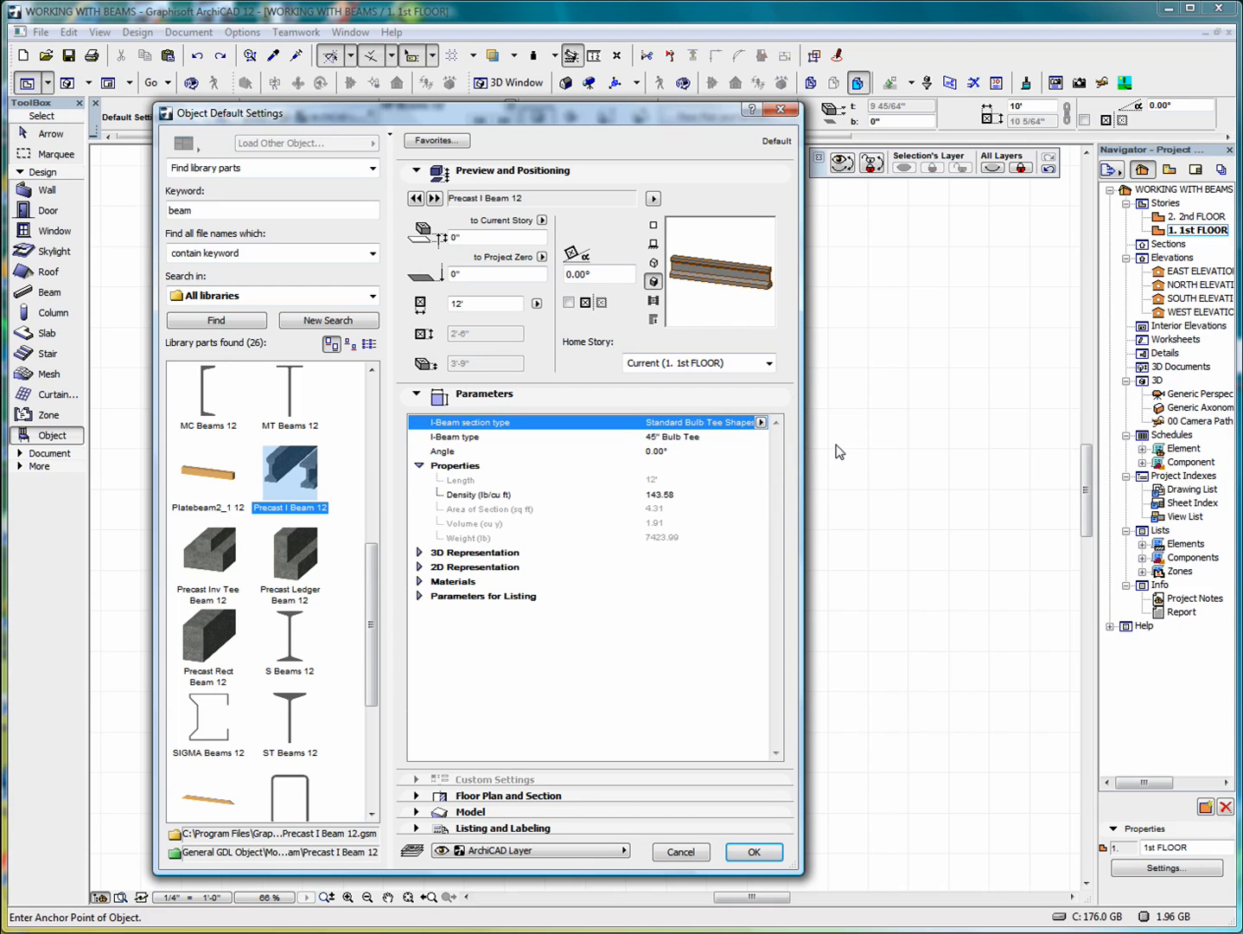
{"action": "left_click", "coordinate": [761, 422]}
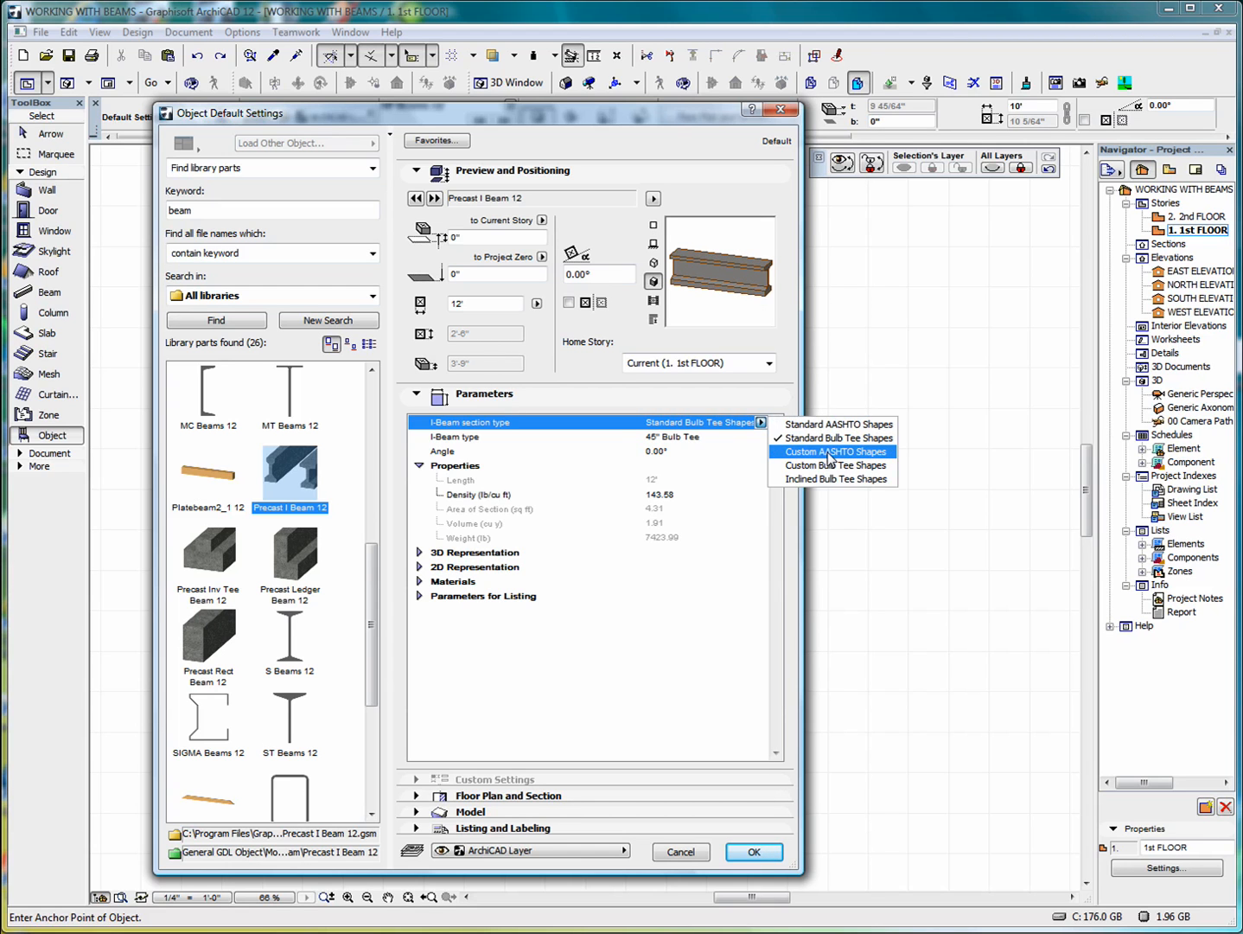
{"action": "left_click", "coordinate": [823, 451]}
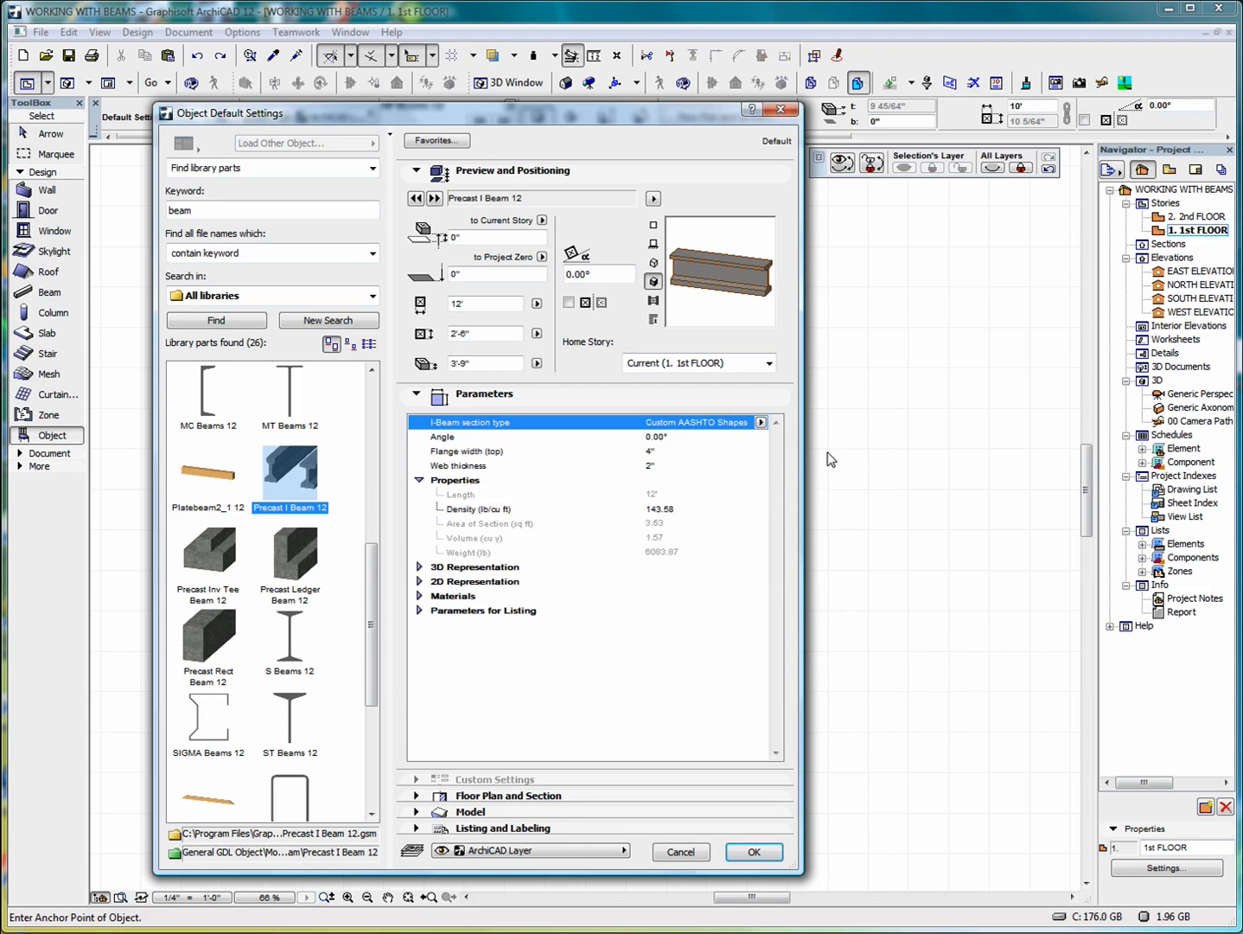
{"action": "left_click", "coordinate": [761, 423]}
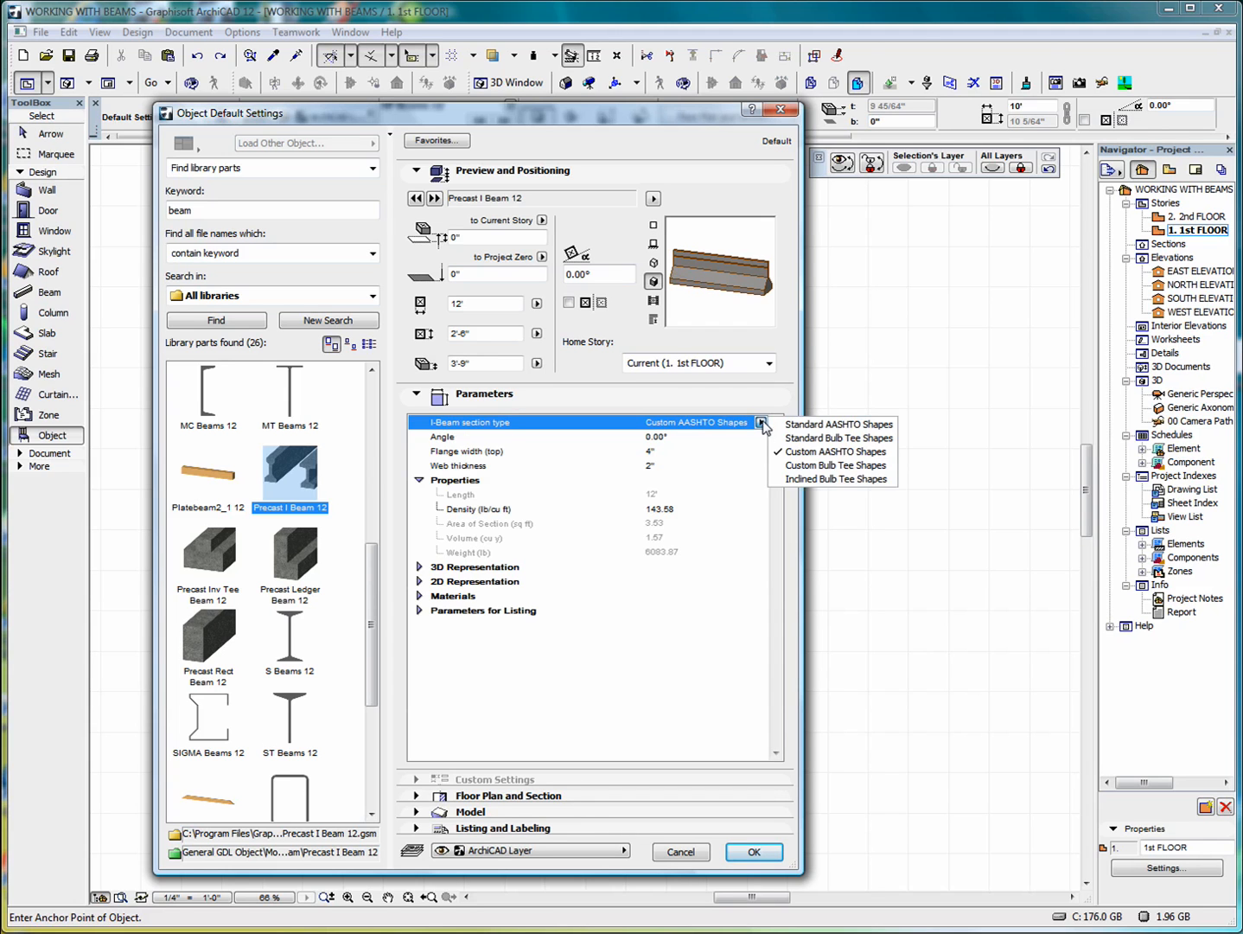
{"action": "left_click", "coordinate": [819, 467]}
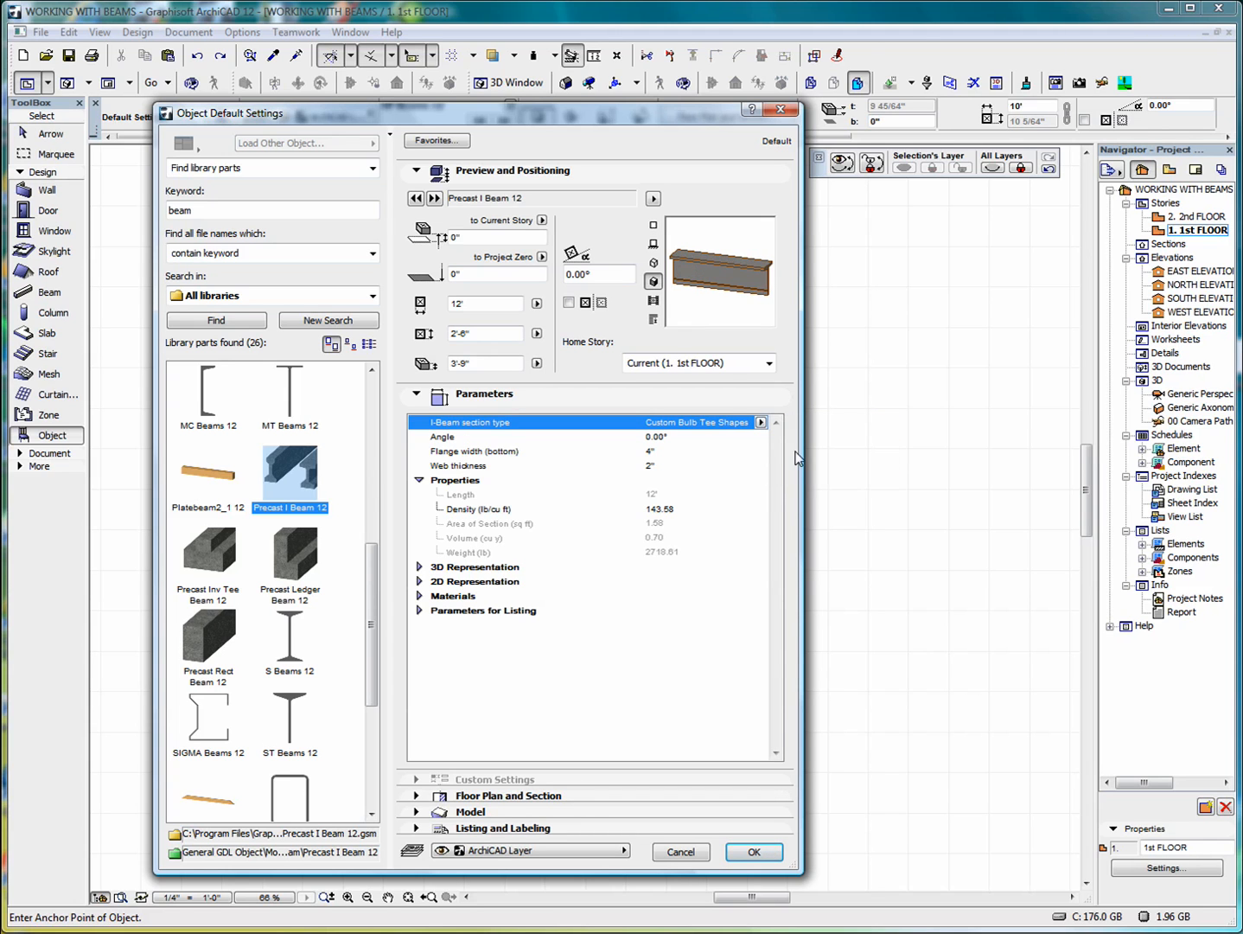
{"action": "left_click", "coordinate": [761, 423]}
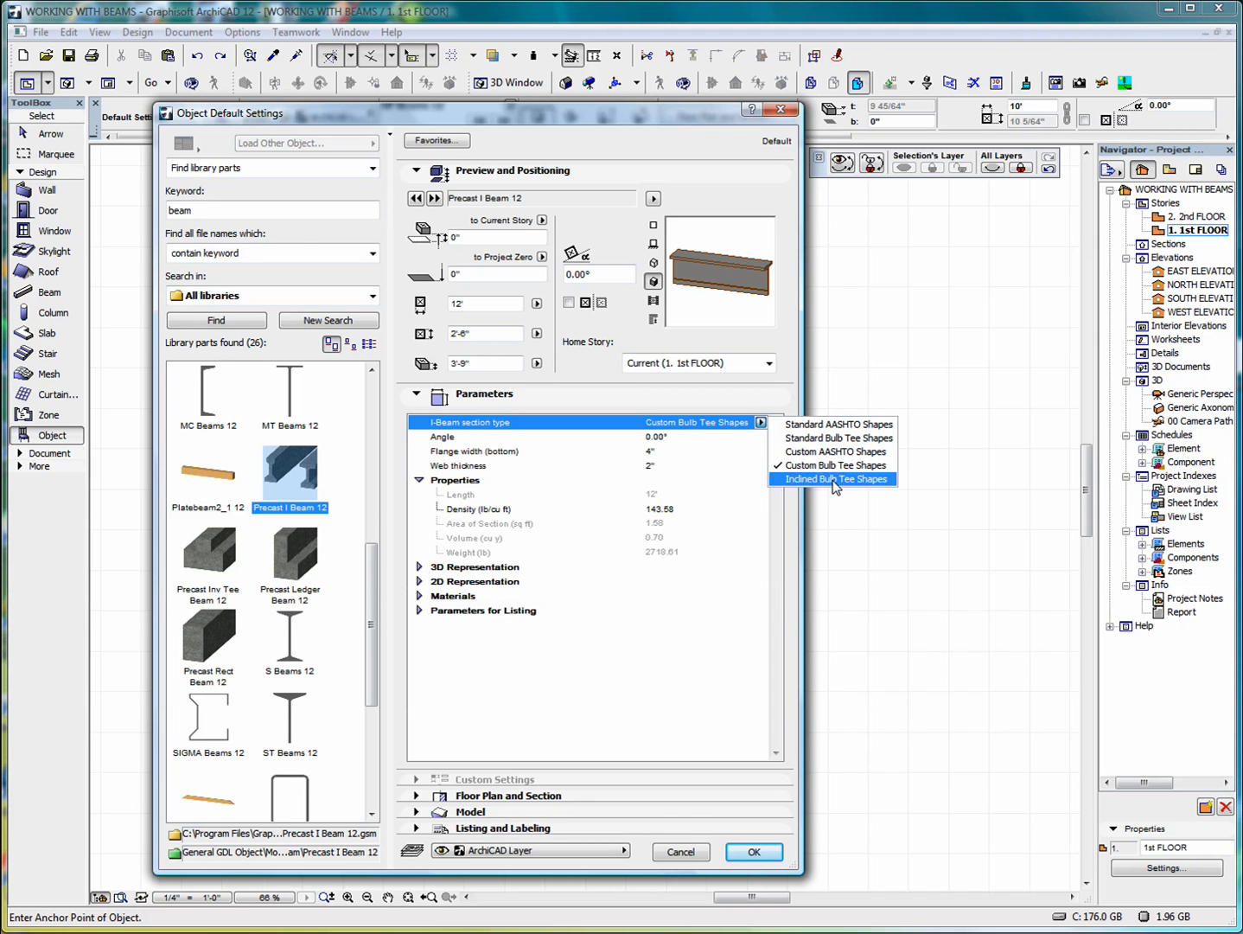
{"action": "left_click", "coordinate": [834, 482]}
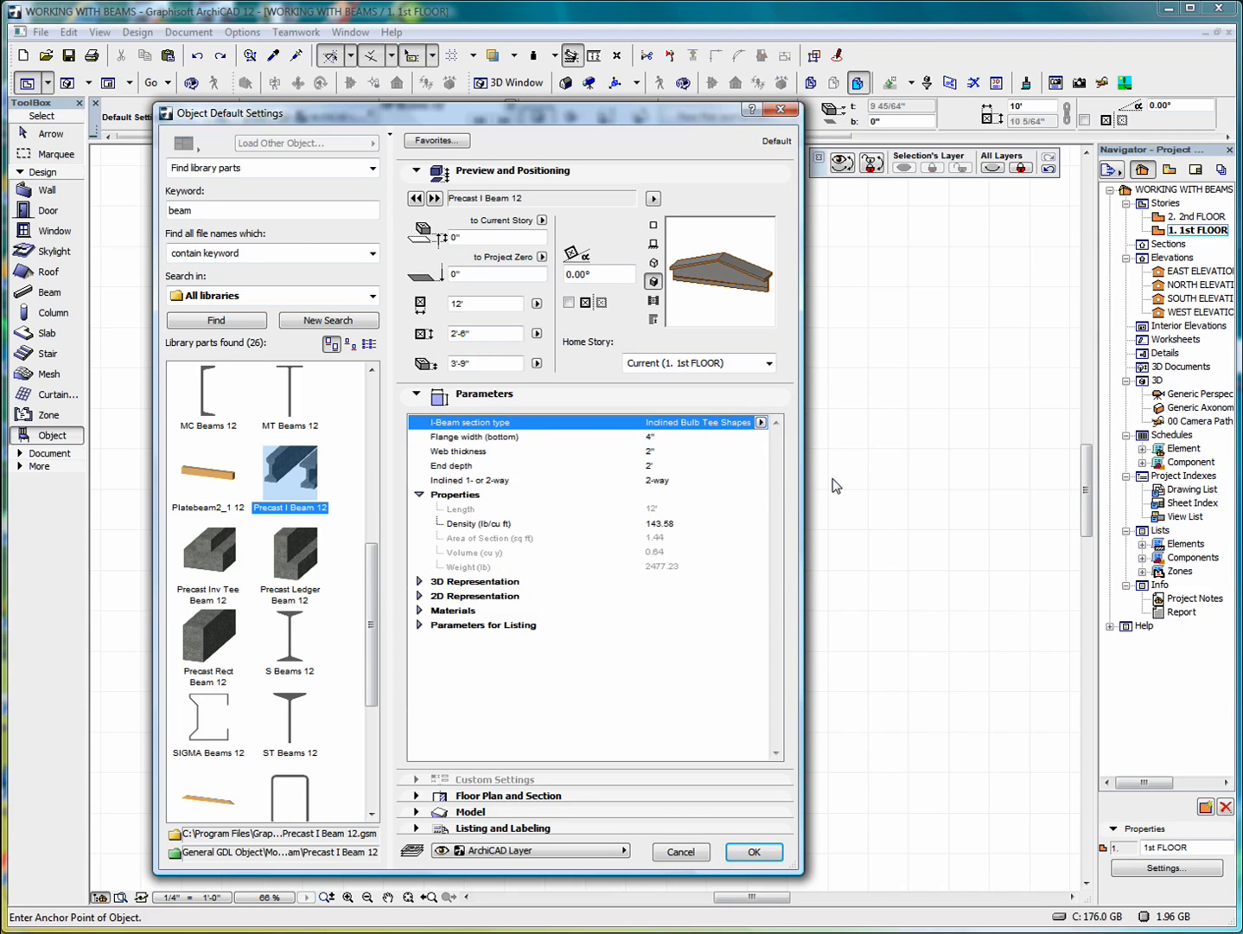
{"action": "left_click", "coordinate": [762, 423]}
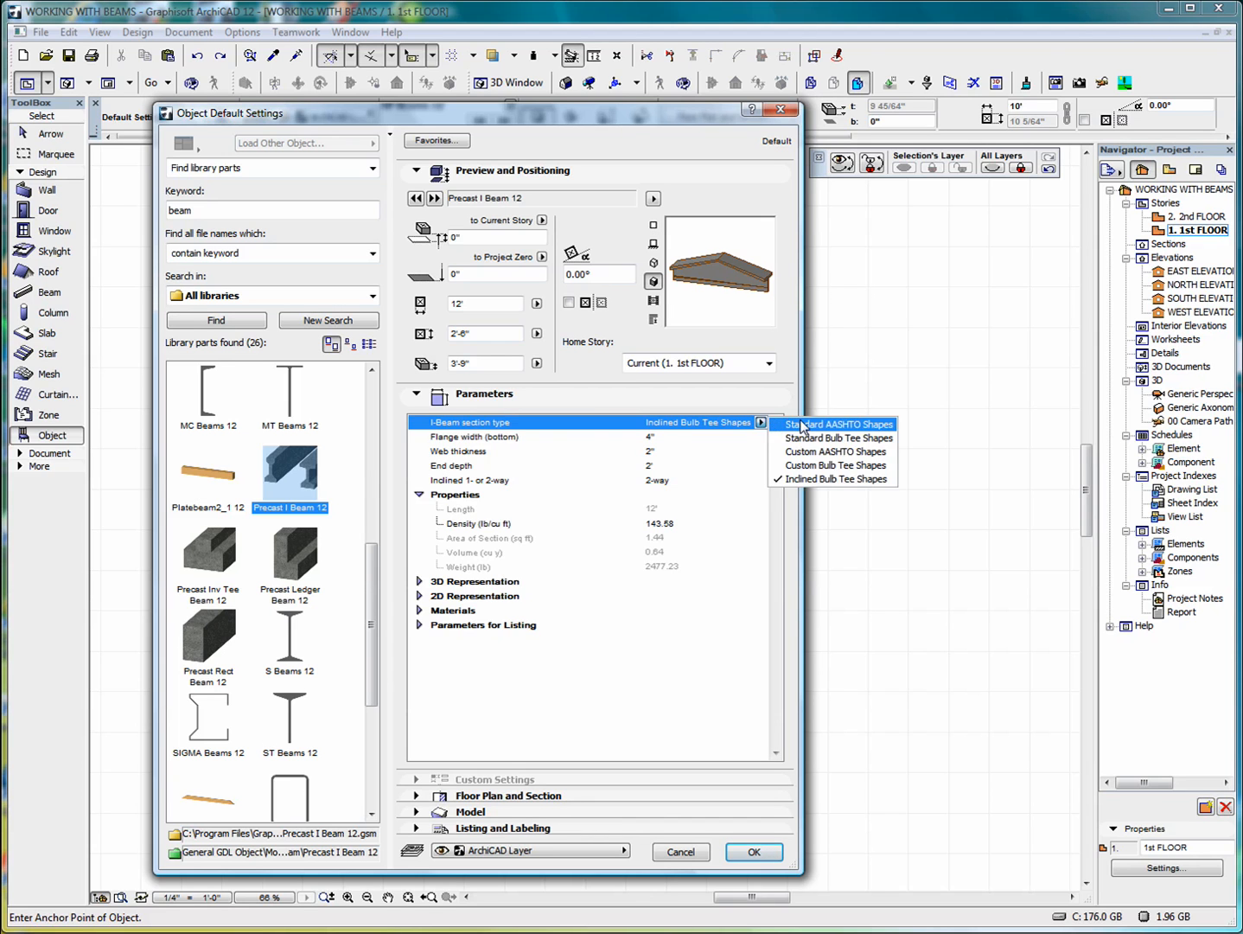
{"action": "left_click", "coordinate": [801, 425]}
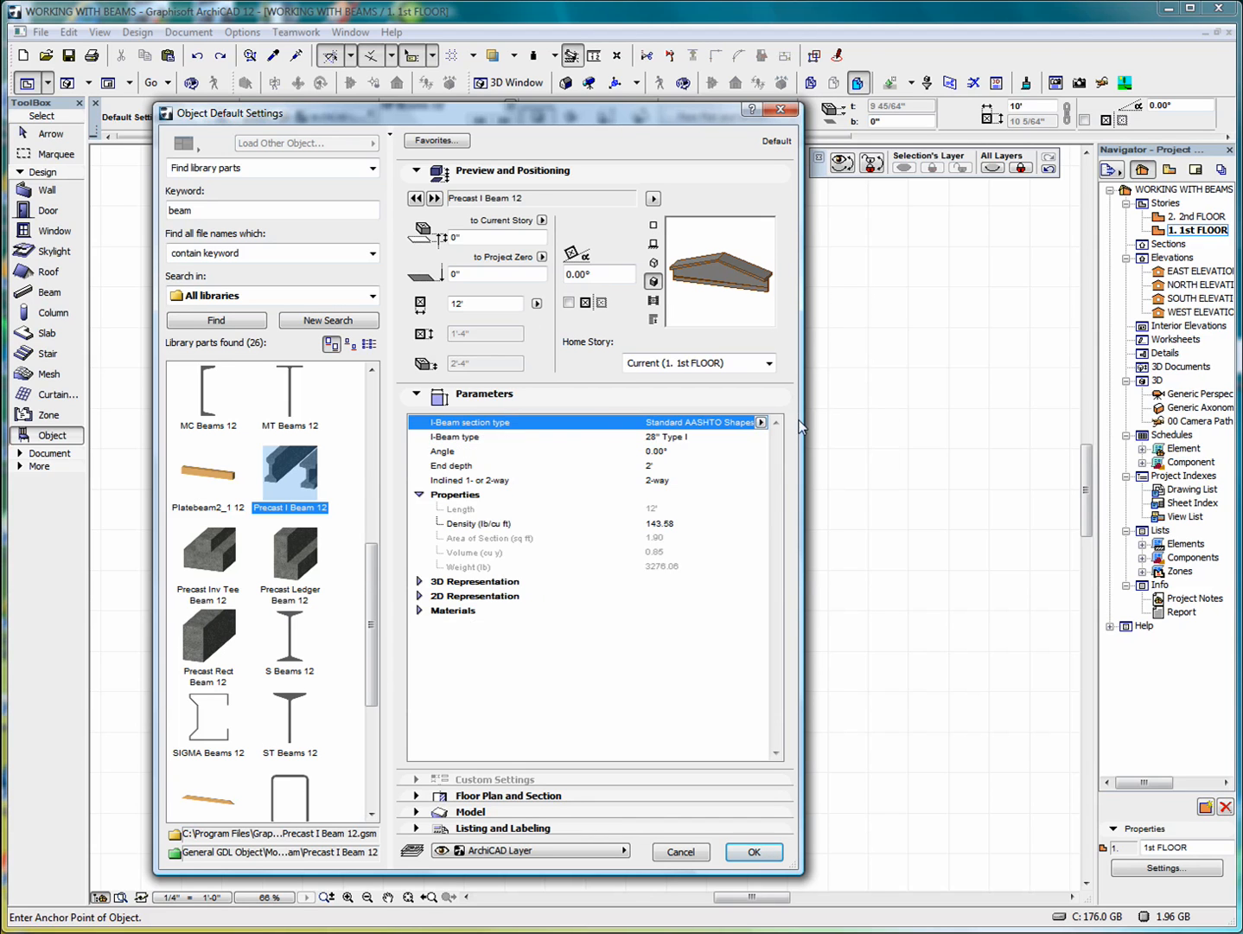
Switch to Precast Inv Tee Beam 12 and try its section types 28ITxx, 34ITxx, 40ITxx and Custom in turn.
{"action": "left_click", "coordinate": [538, 304]}
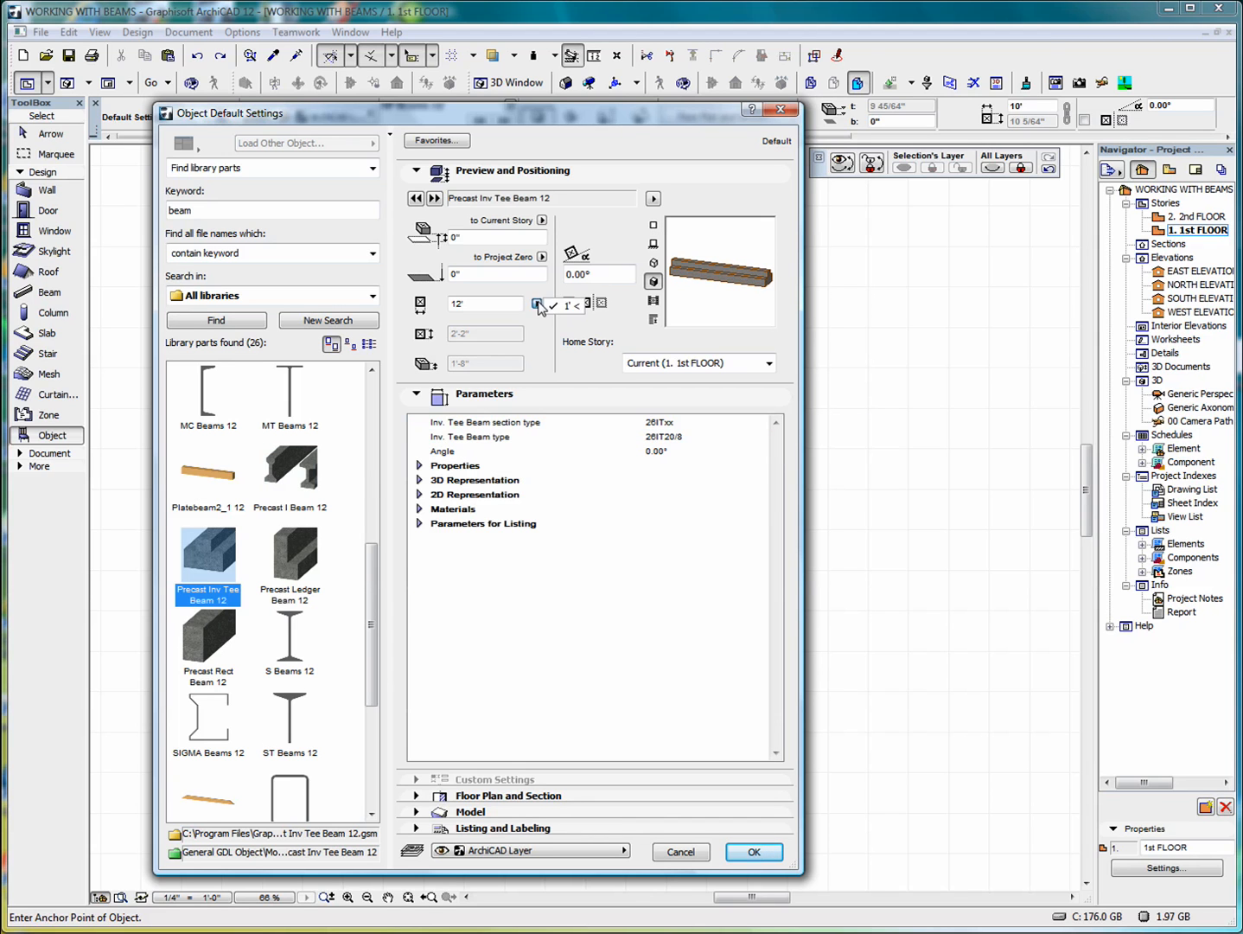
{"action": "left_click", "coordinate": [538, 303]}
{"action": "left_click", "coordinate": [705, 430]}
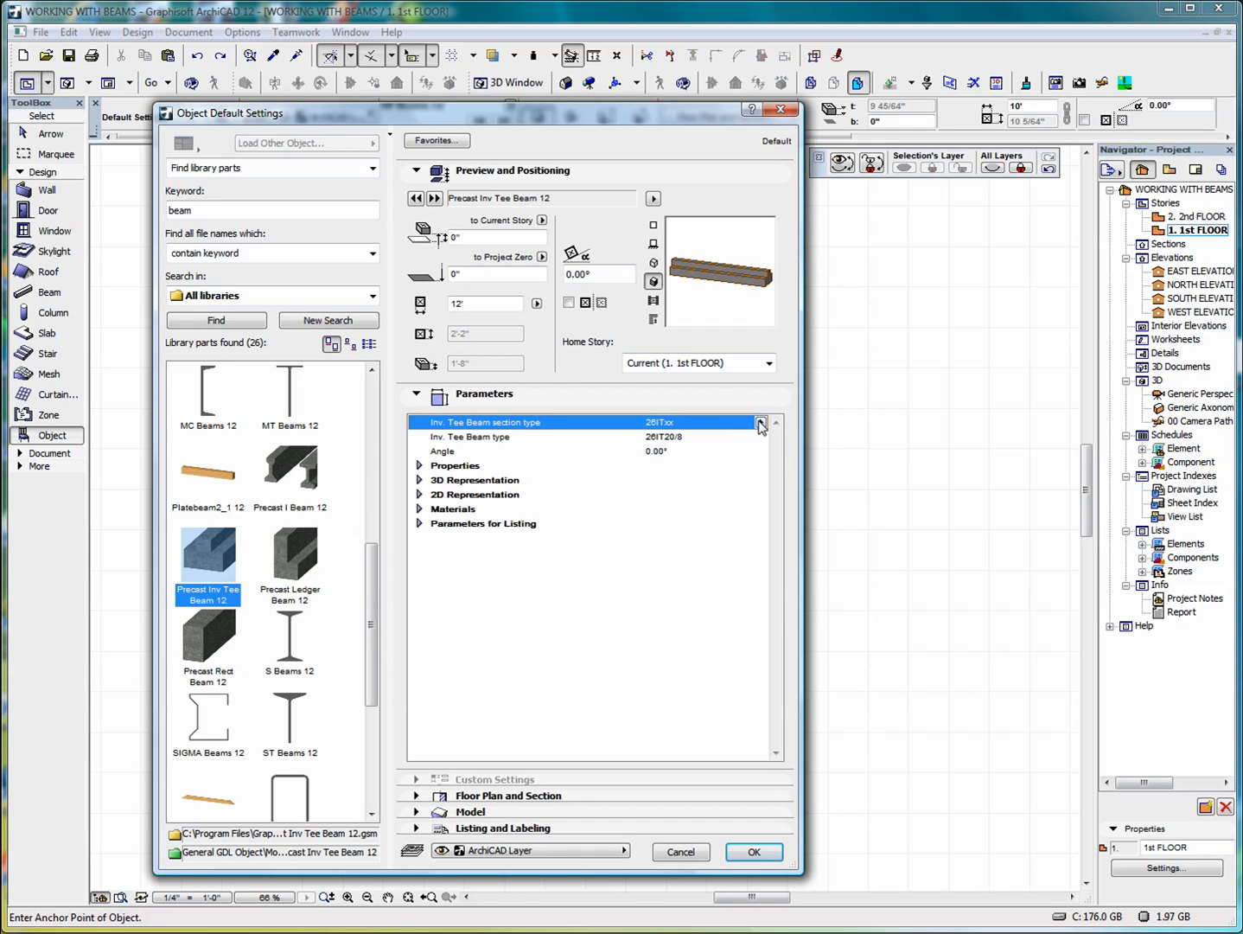
{"action": "left_click", "coordinate": [761, 422]}
{"action": "left_click", "coordinate": [800, 438]}
{"action": "left_click", "coordinate": [761, 423]}
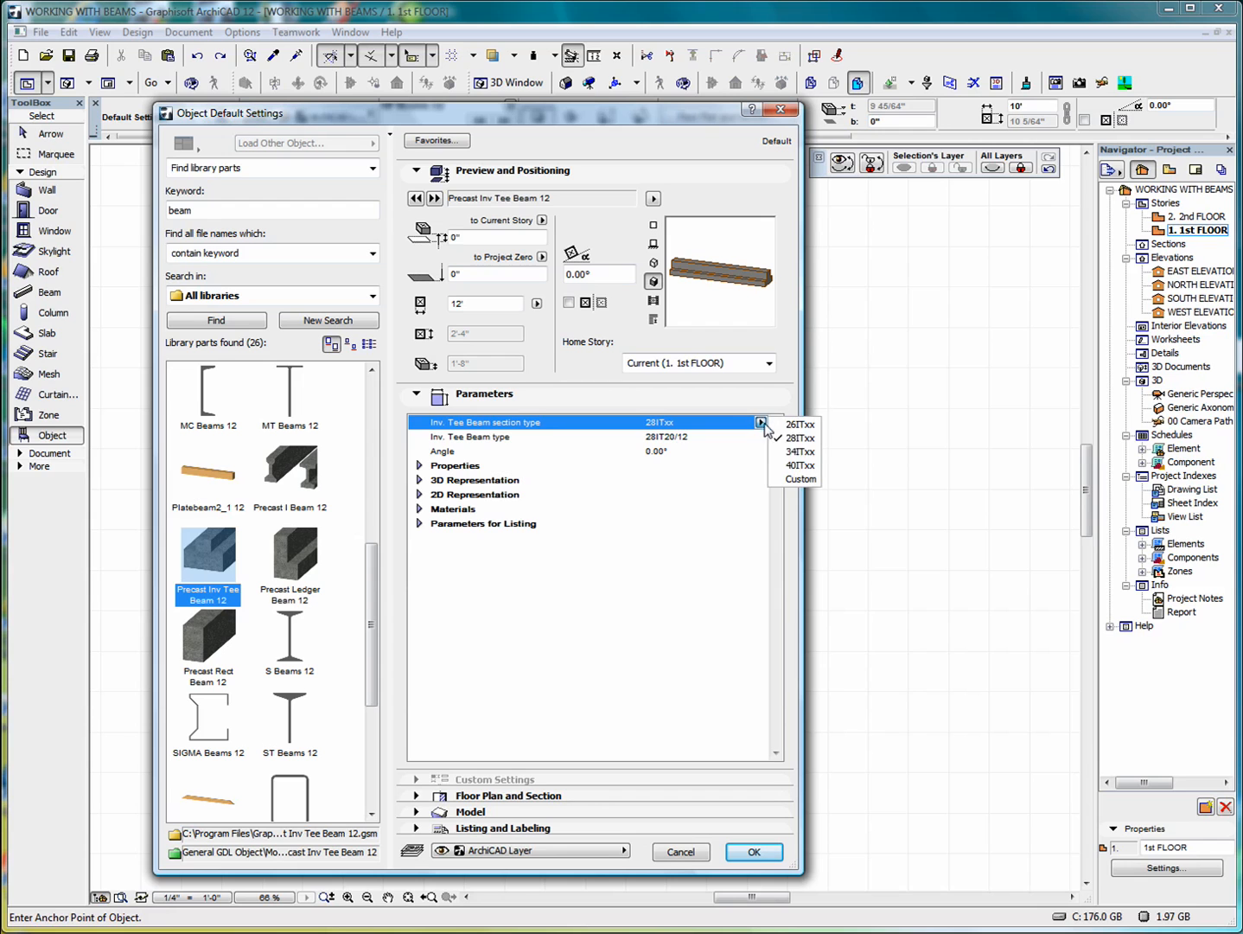
{"action": "left_click", "coordinate": [800, 451]}
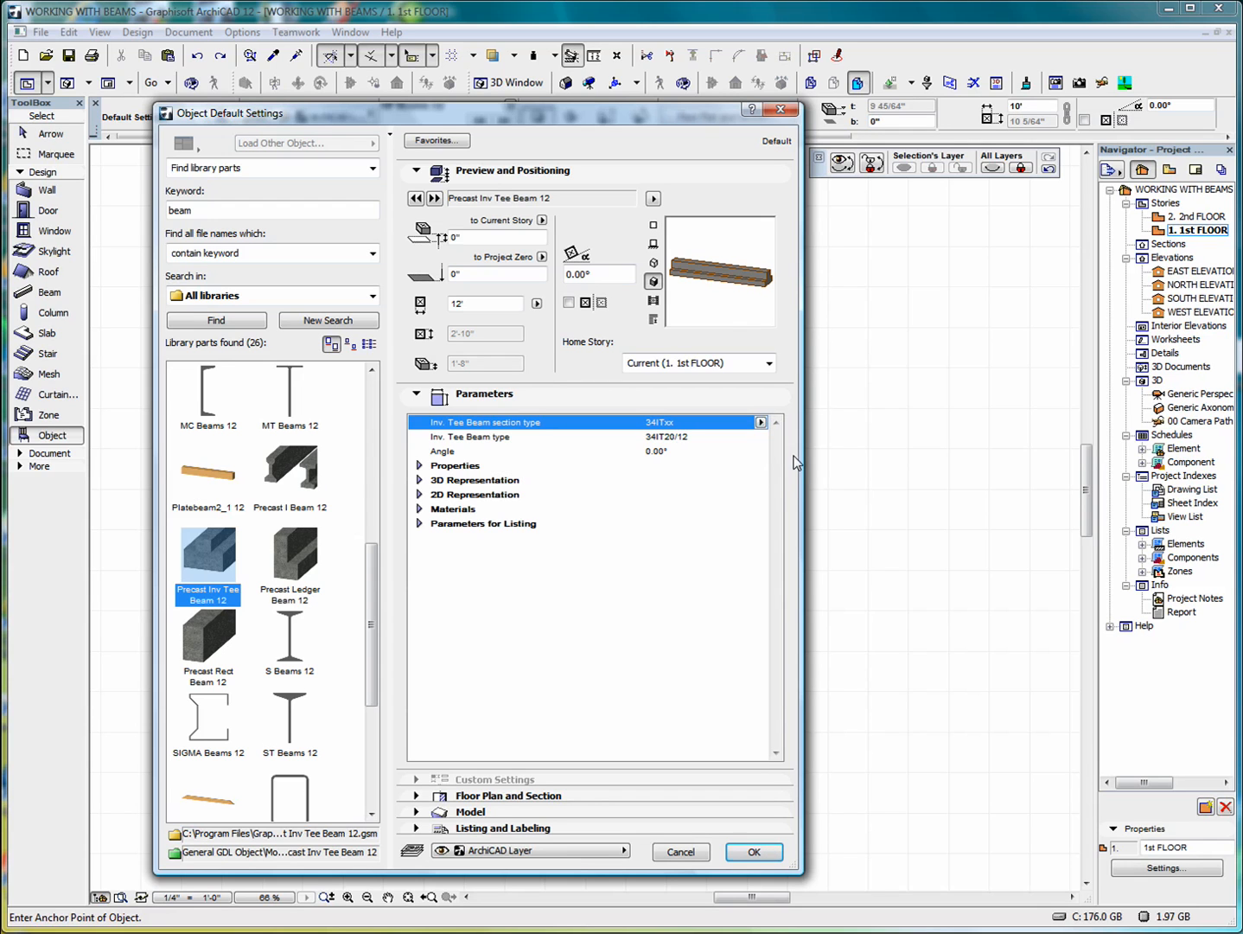
{"action": "left_click", "coordinate": [761, 423]}
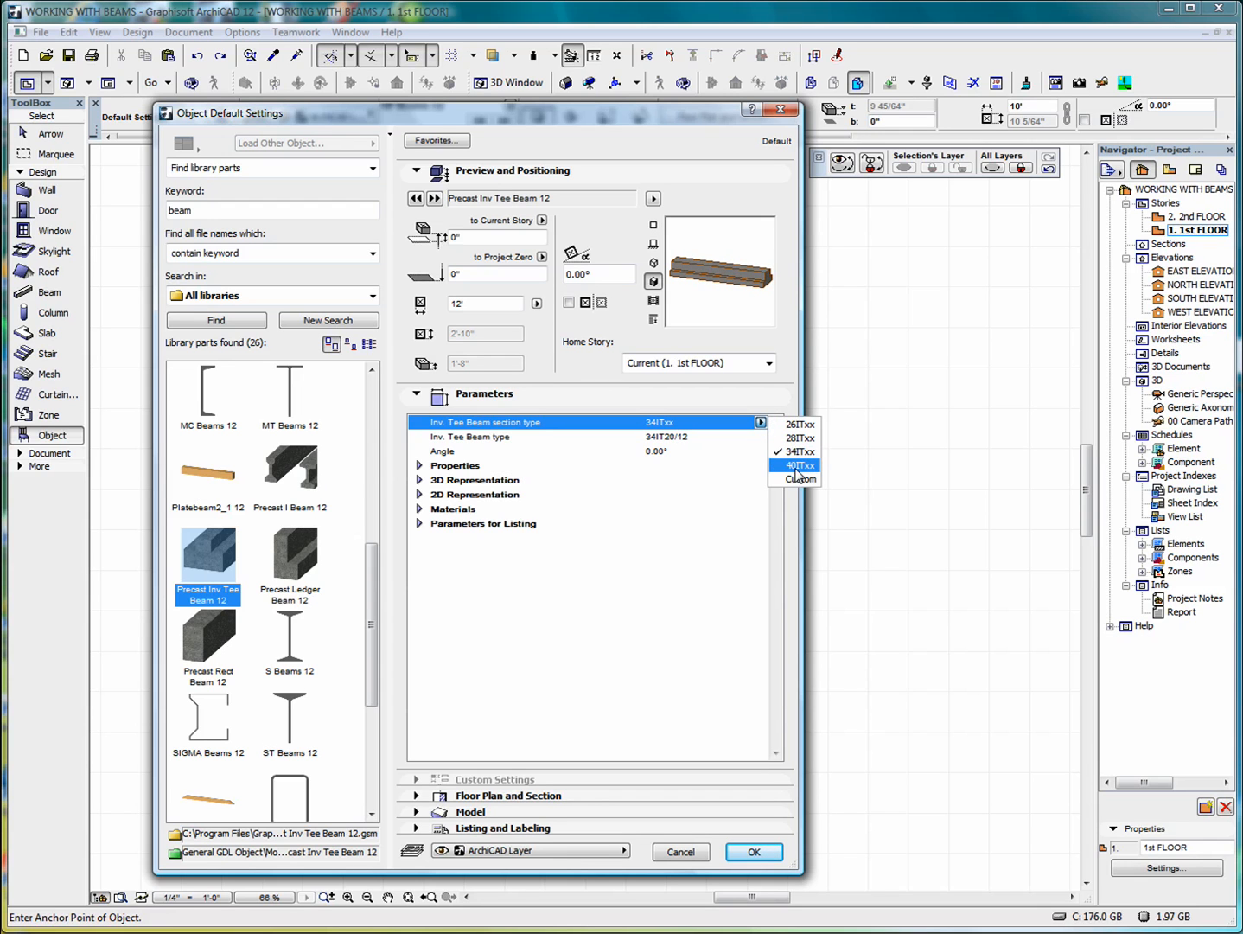
{"action": "left_click", "coordinate": [797, 466]}
{"action": "left_click", "coordinate": [761, 423]}
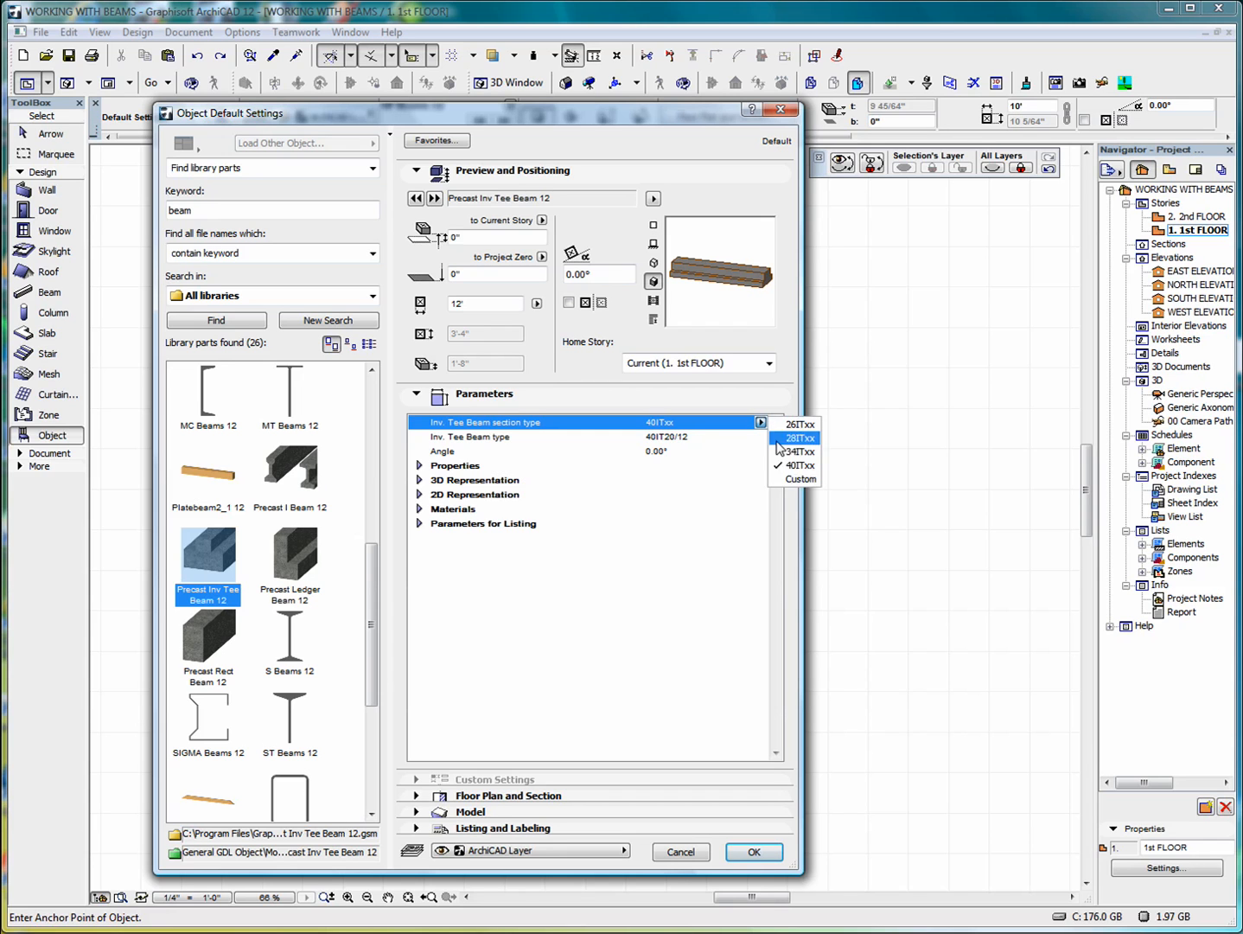
{"action": "left_click", "coordinate": [797, 485]}
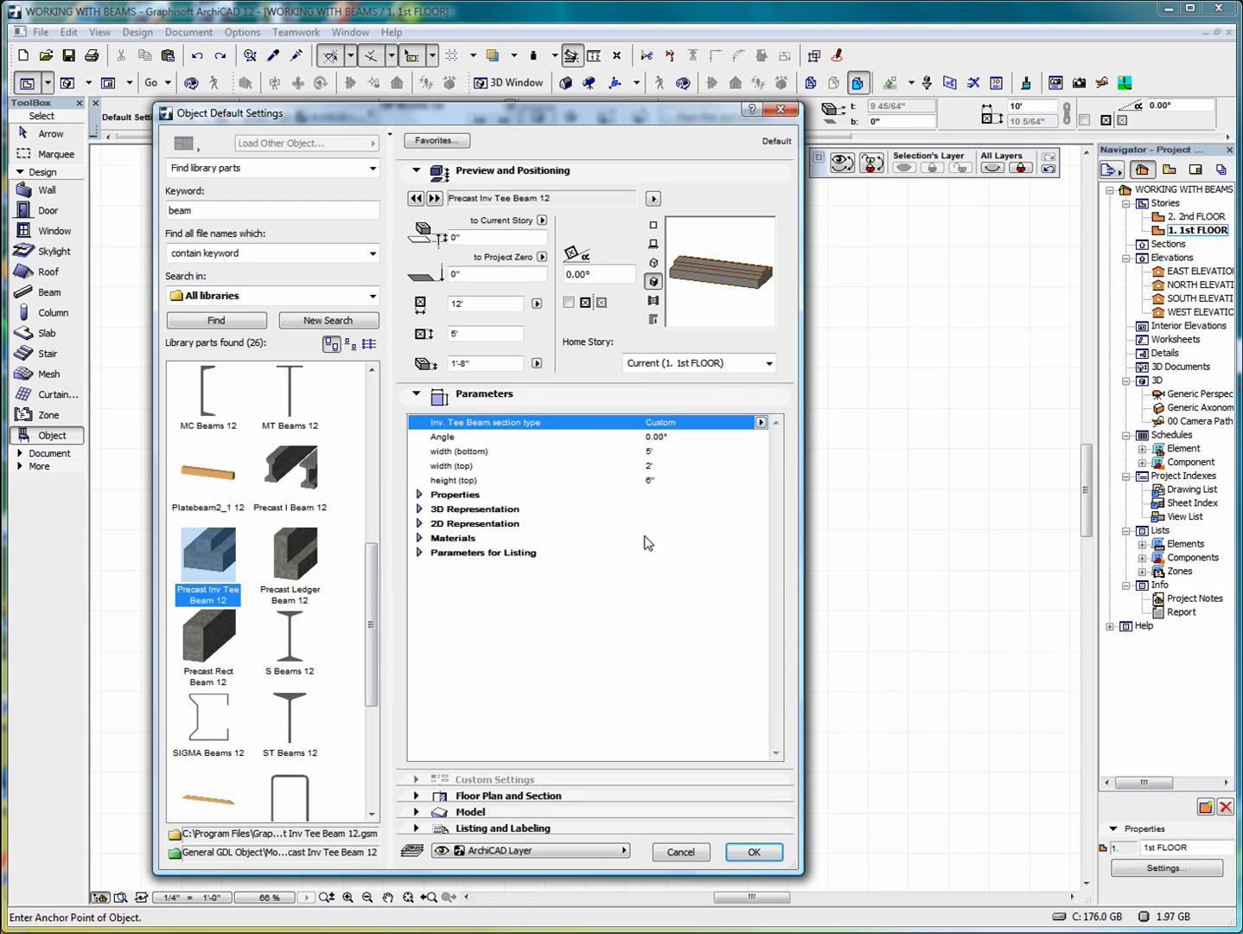
Browse the found beam parts, choose Web Beam Curved 12 and accept it as the default object.
{"action": "left_click_drag", "start_coordinate": [375, 585], "coordinate": [373, 407]}
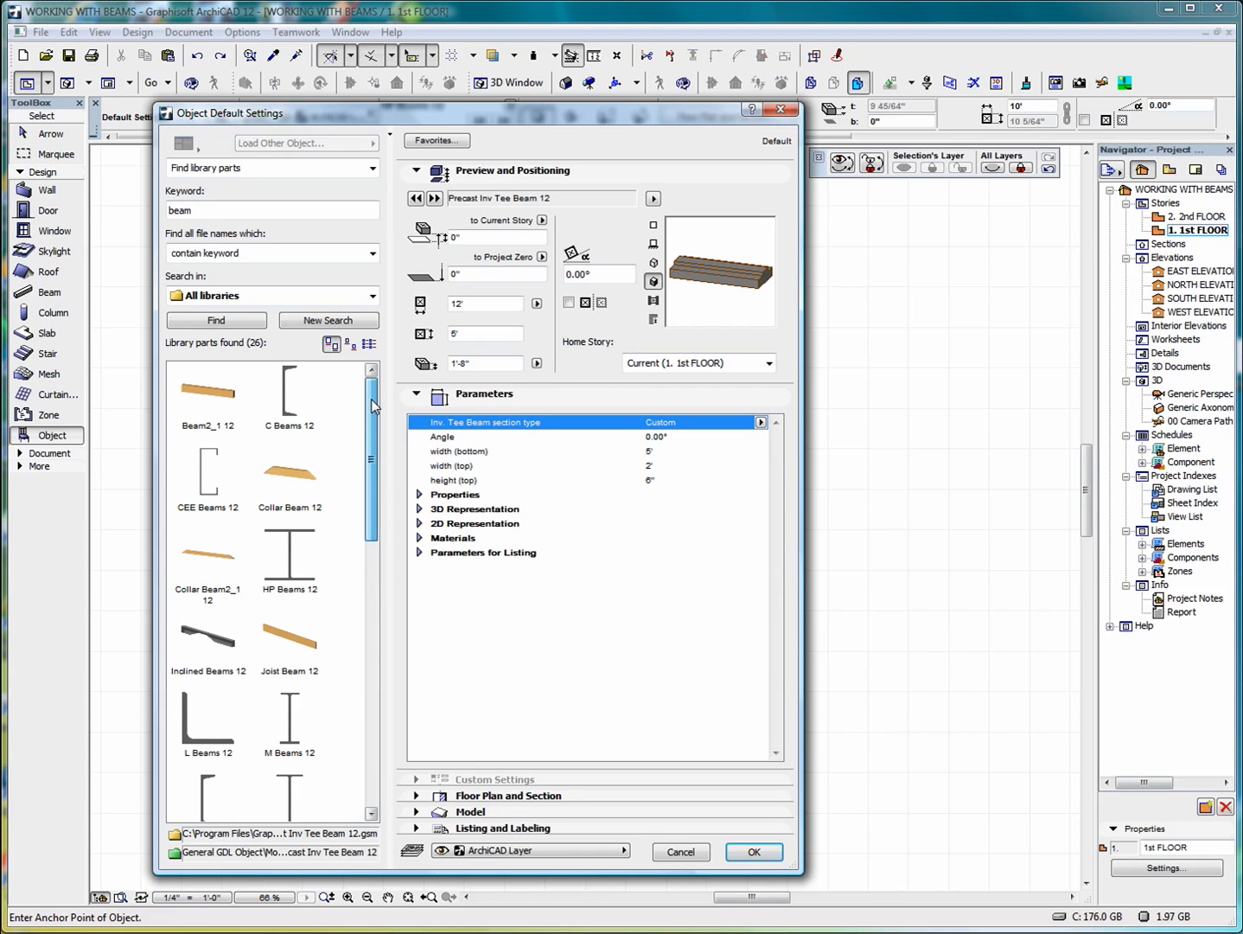
{"action": "left_click_drag", "start_coordinate": [374, 406], "coordinate": [377, 696]}
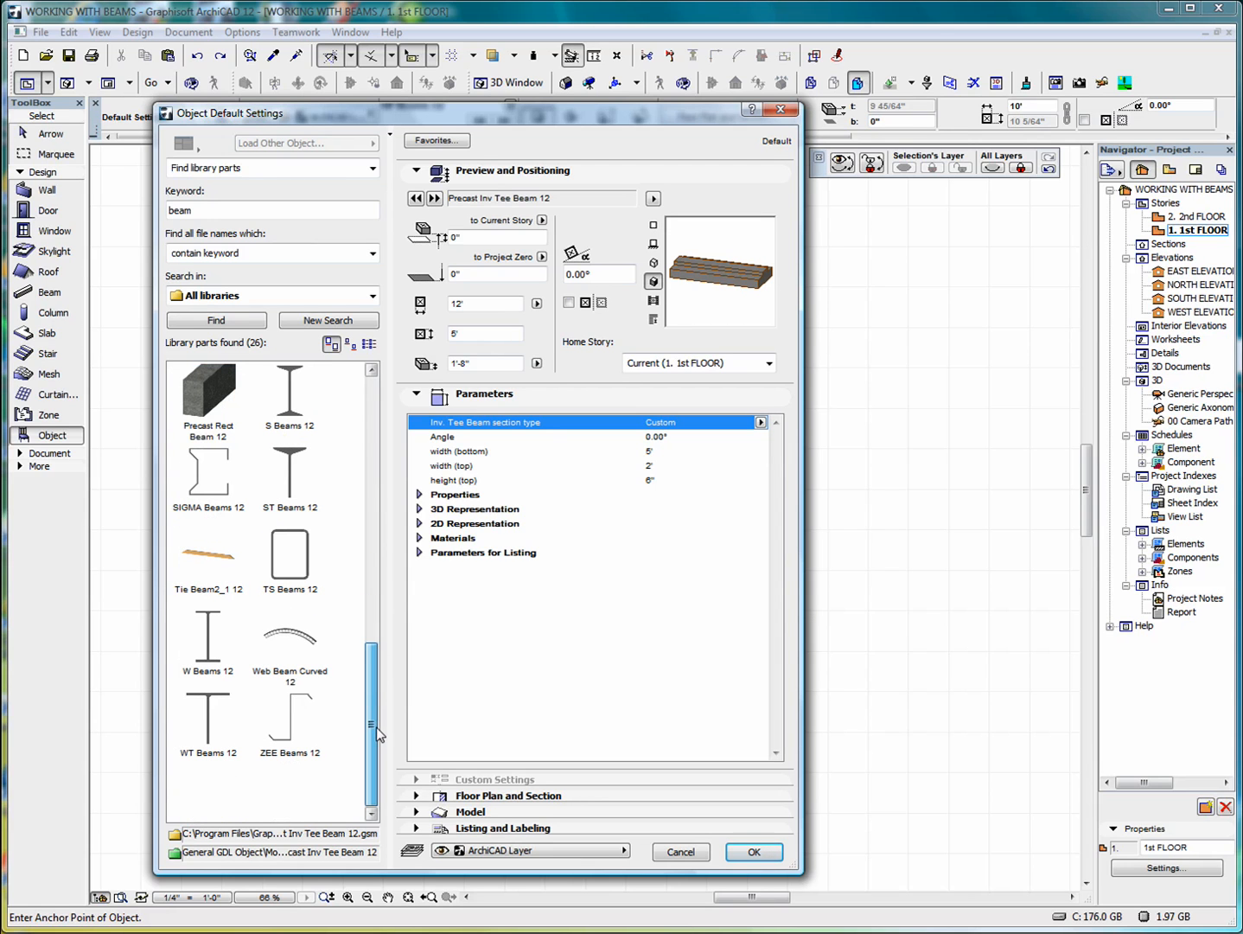
{"action": "left_click", "coordinate": [298, 641]}
{"action": "left_click", "coordinate": [753, 236]}
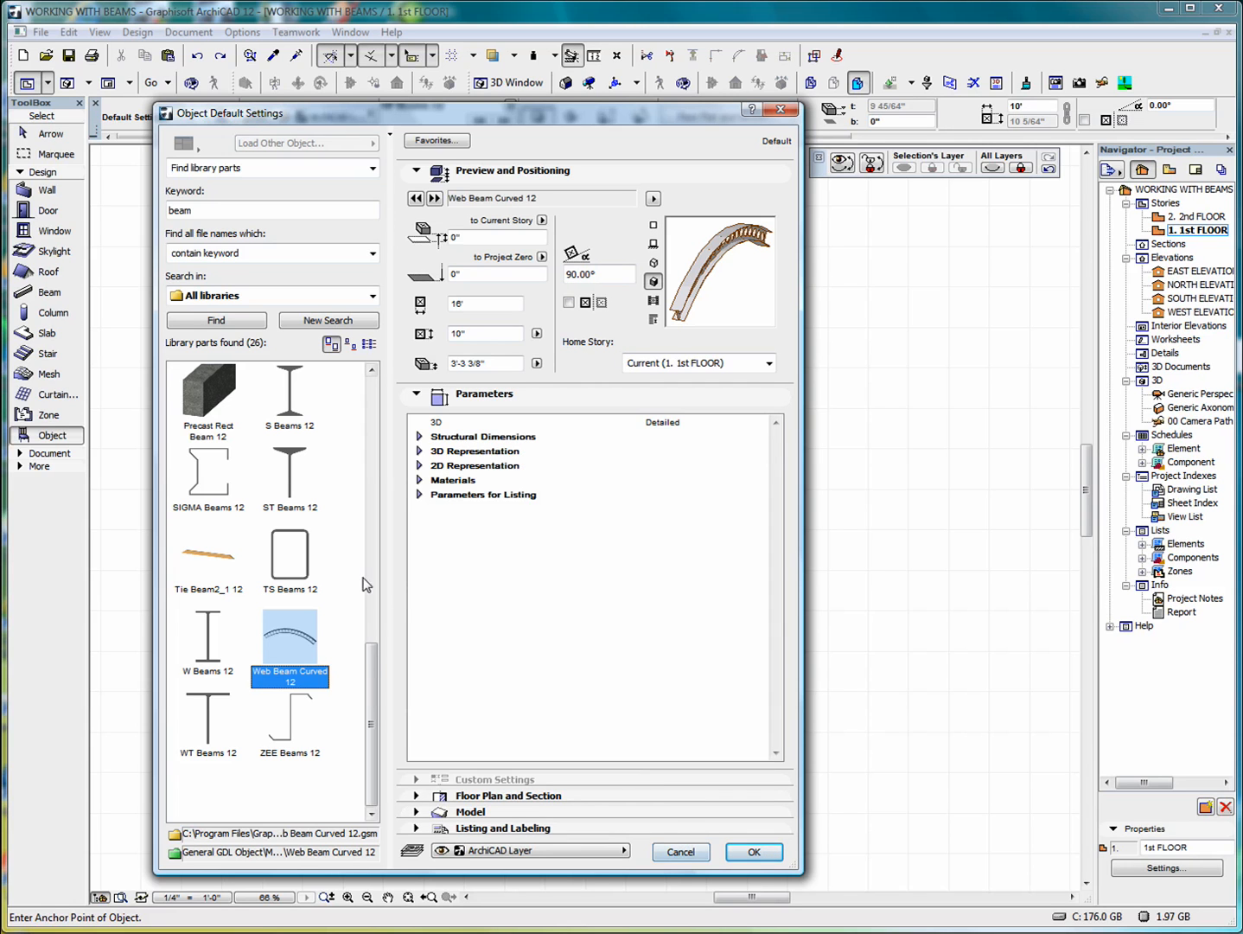
{"action": "left_click_drag", "start_coordinate": [375, 672], "coordinate": [379, 392]}
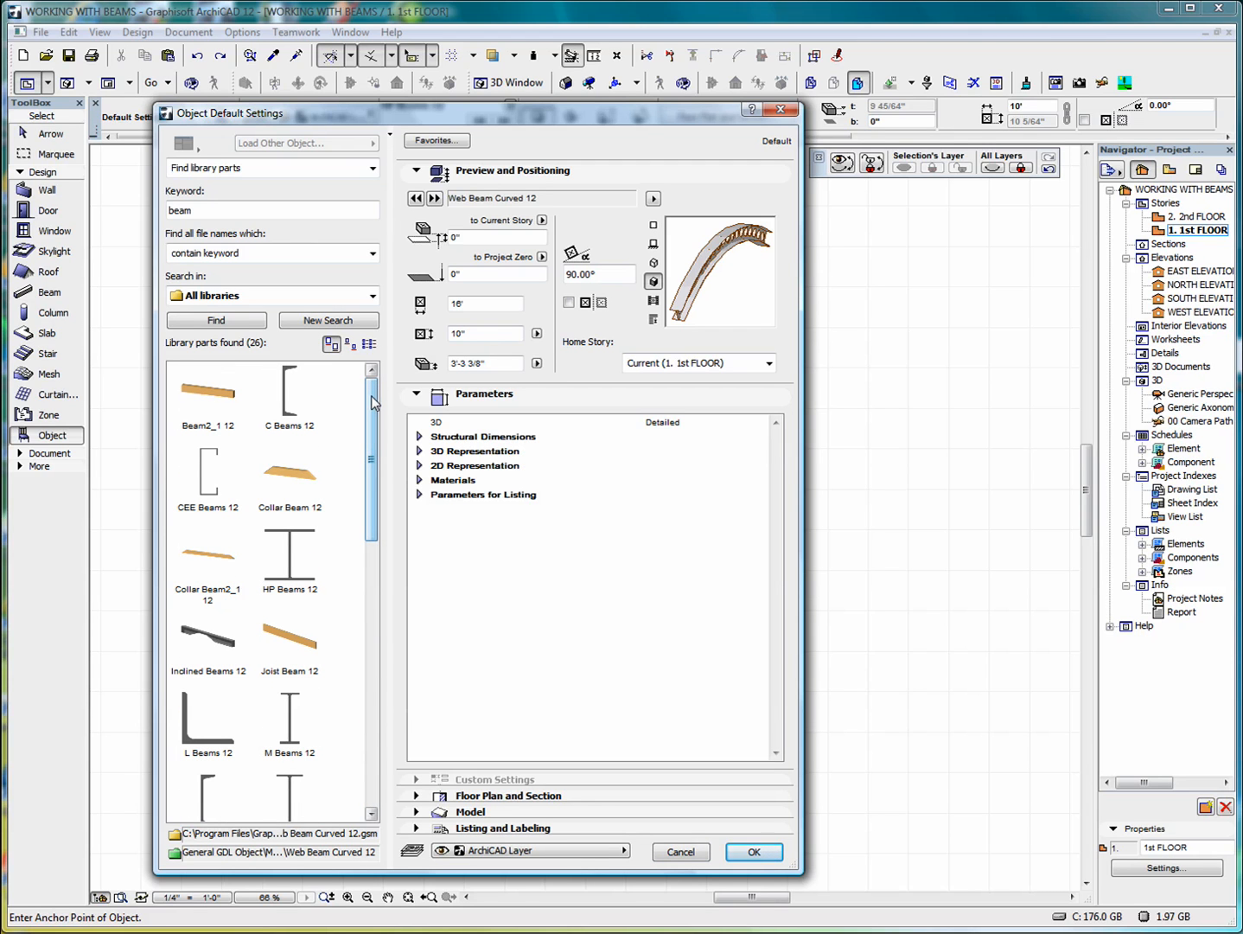
{"action": "left_click_drag", "start_coordinate": [375, 403], "coordinate": [377, 535]}
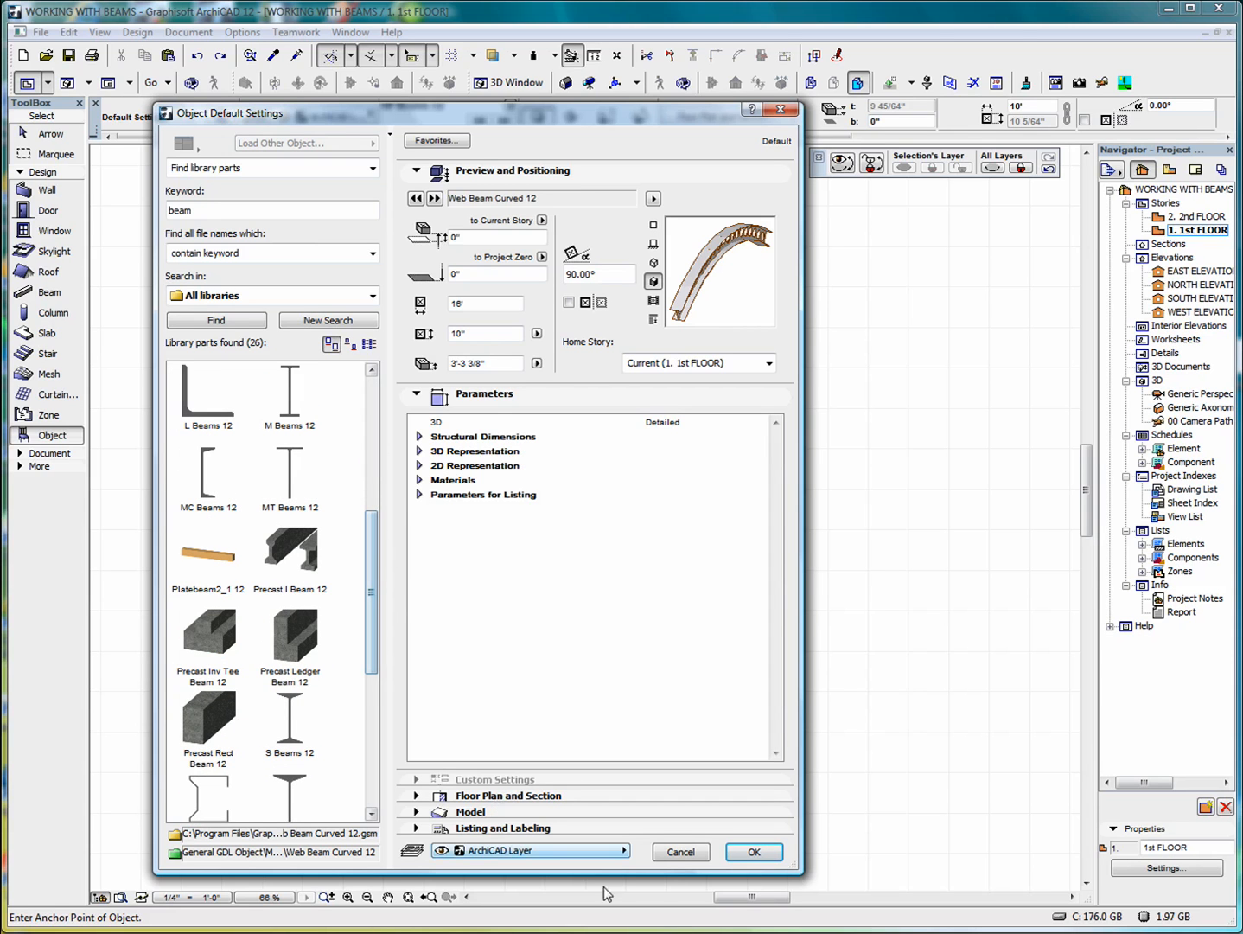
{"action": "left_click", "coordinate": [754, 852]}
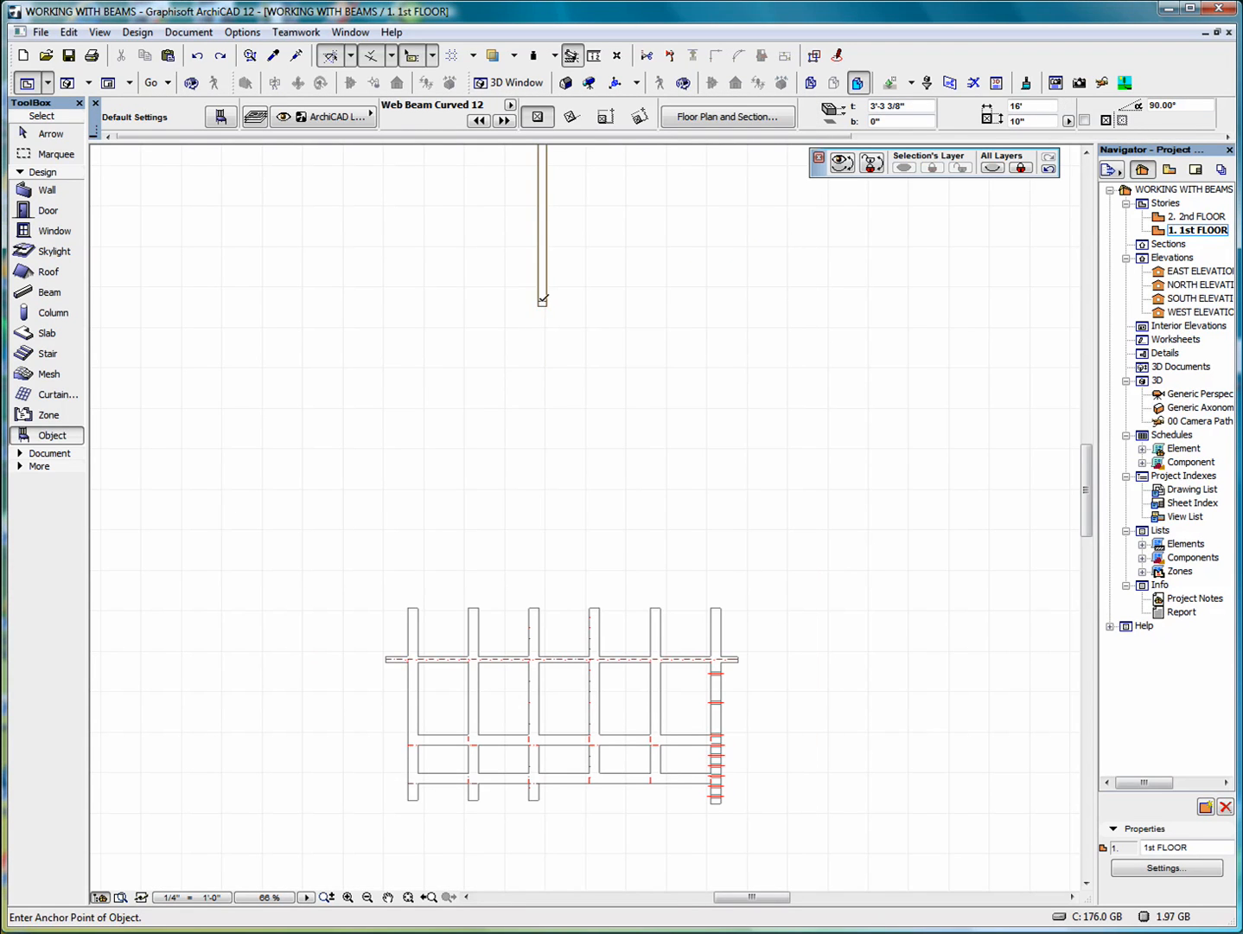
Reopen the Object default settings and choose S Beams 12 from the Steel Beams 12 library folder.
{"action": "scroll", "coordinate": [445, 426], "scroll_direction": "down", "scroll_amount": 3}
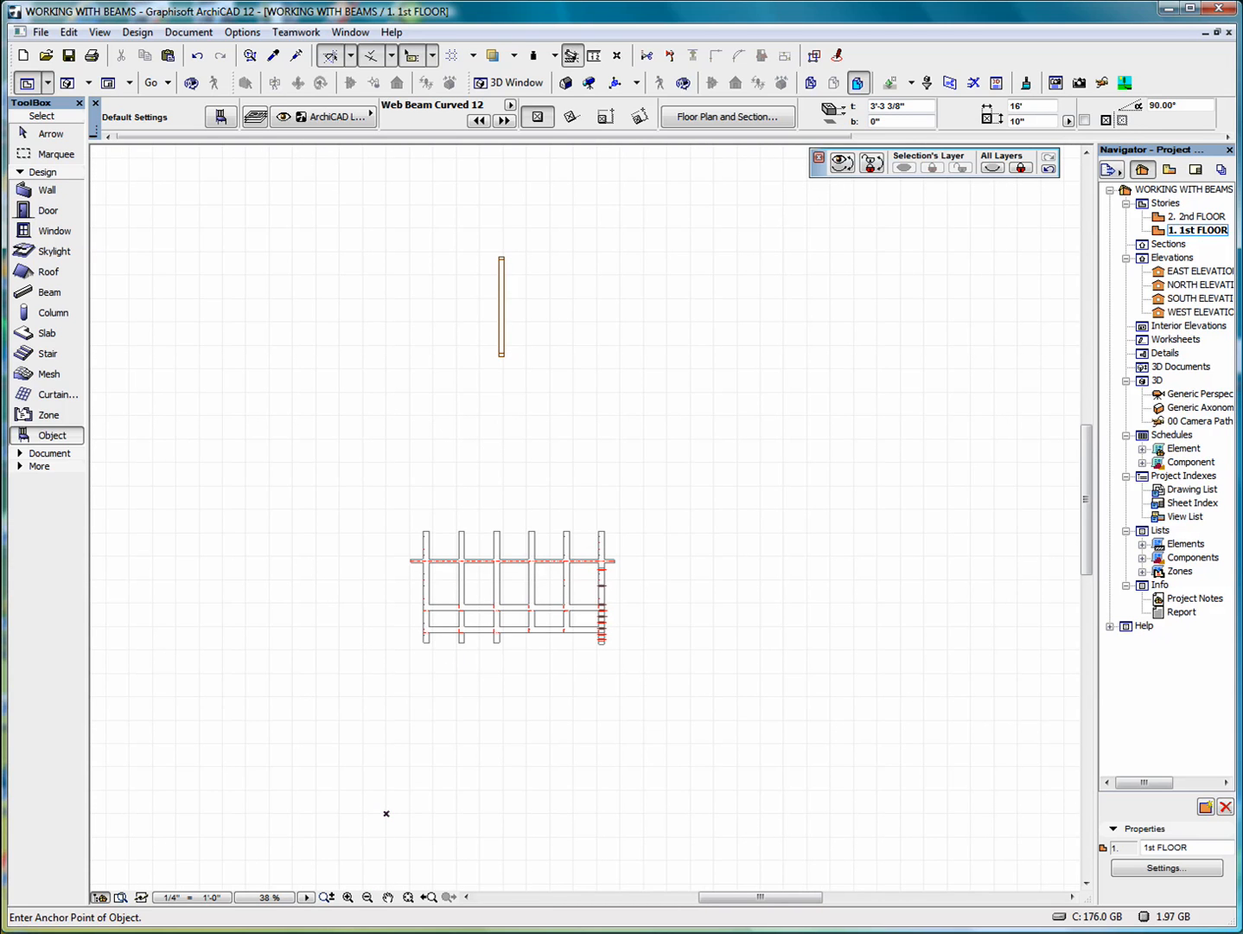
{"action": "double_click", "coordinate": [48, 437]}
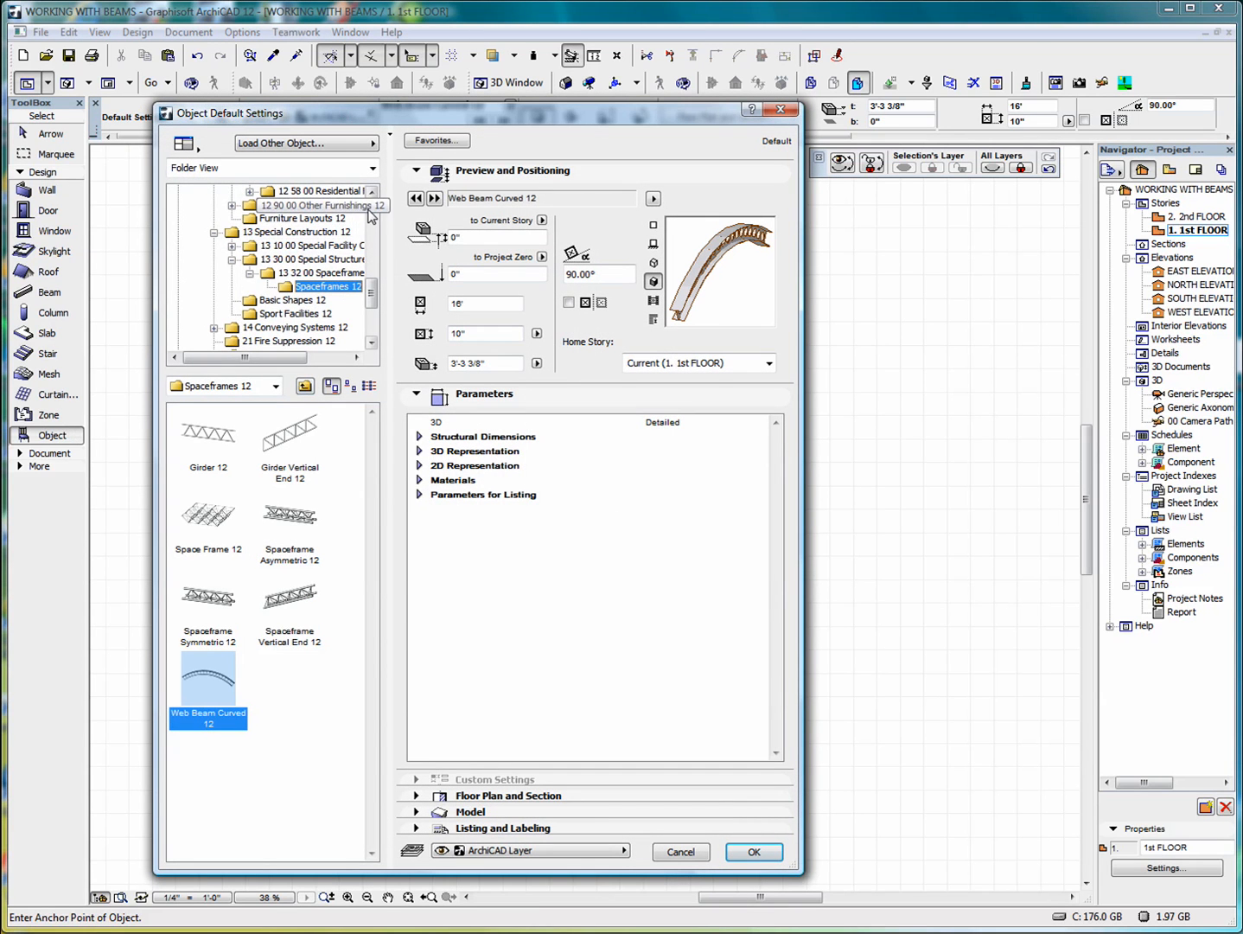
{"action": "left_click", "coordinate": [372, 214]}
{"action": "left_click", "coordinate": [372, 215]}
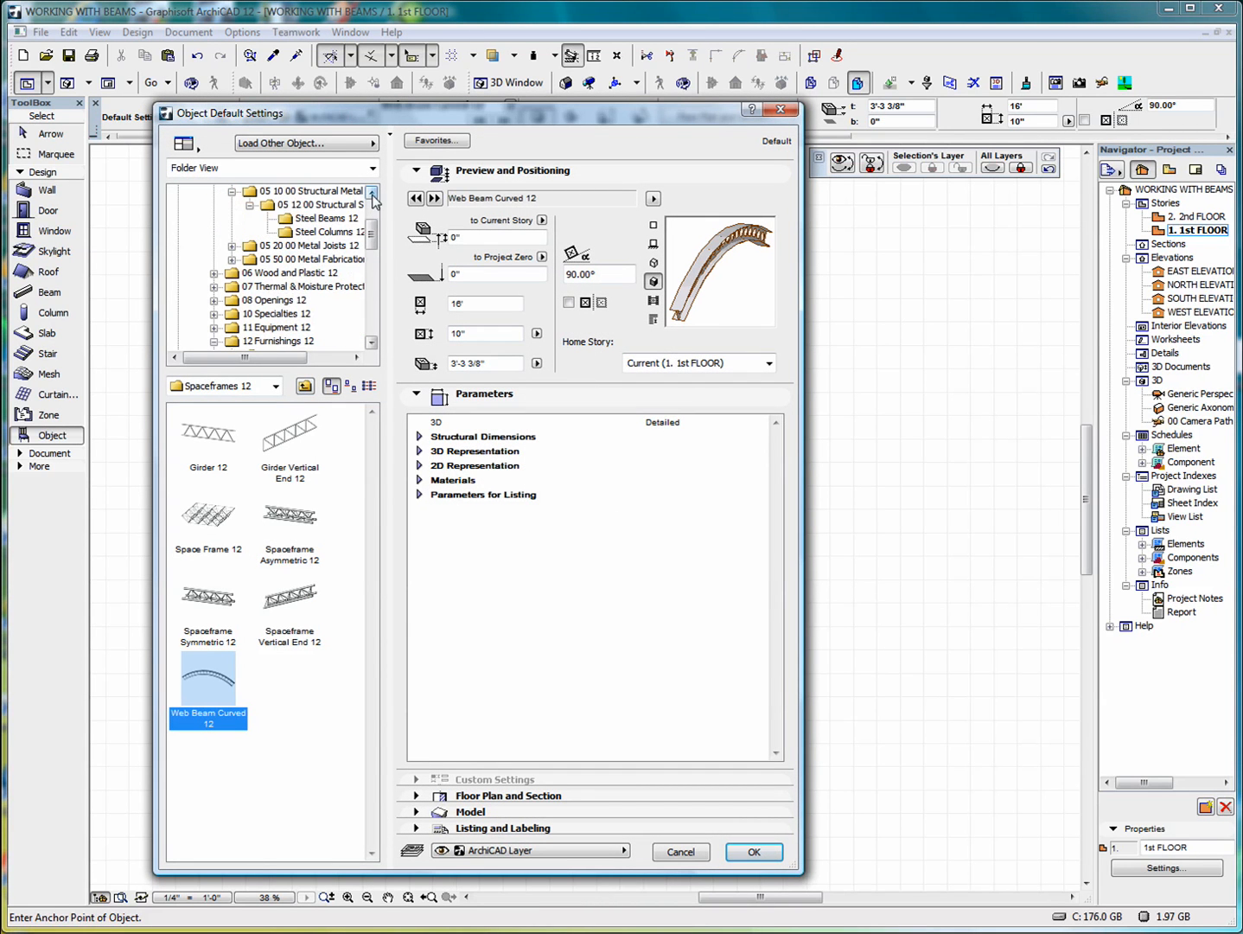
{"action": "left_click", "coordinate": [333, 221]}
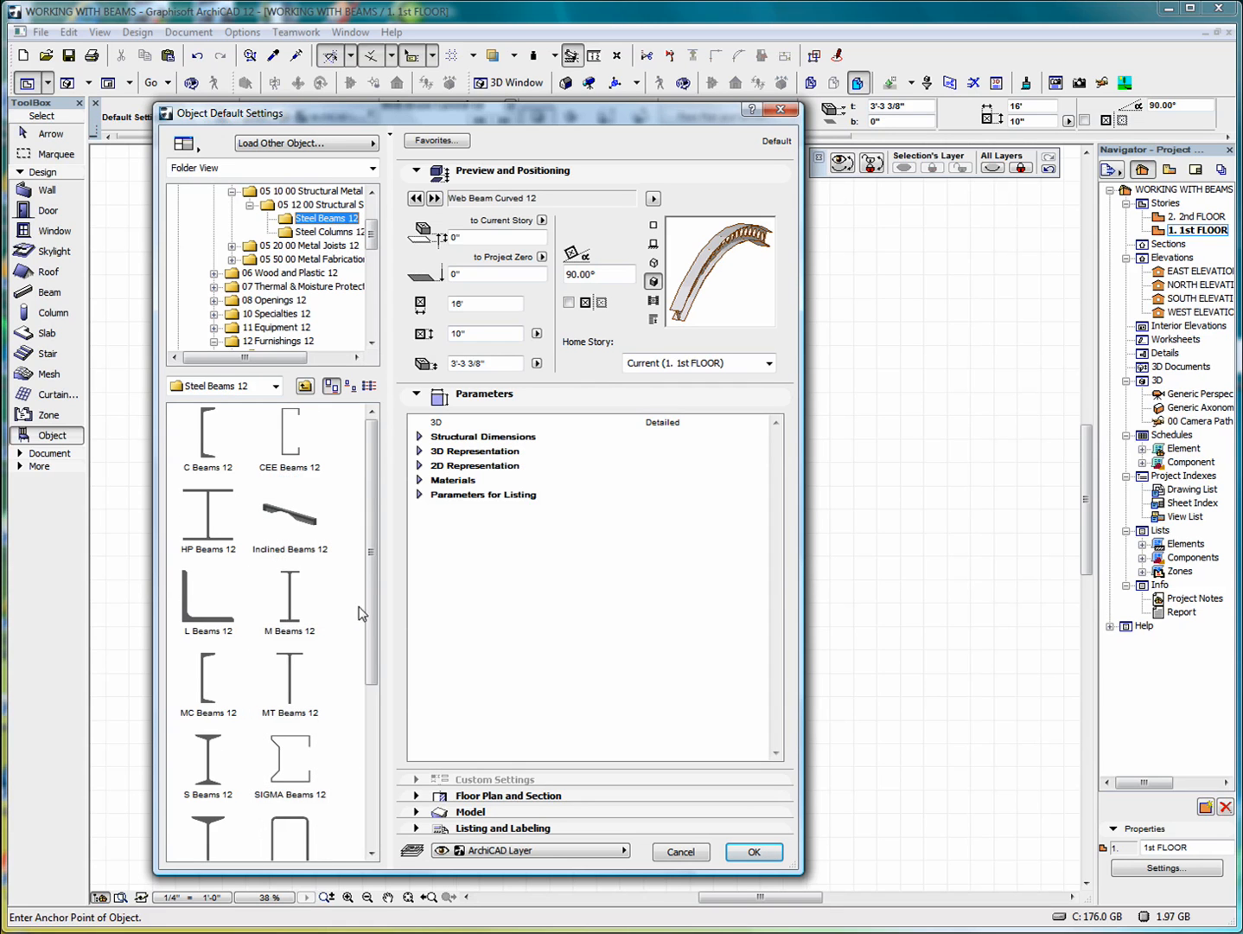
{"action": "mouse_move", "coordinate": [374, 577]}
{"action": "left_mouse_down"}
{"action": "mouse_move", "coordinate": [376, 655]}
{"action": "mouse_move", "coordinate": [376, 583]}
{"action": "left_mouse_up"}
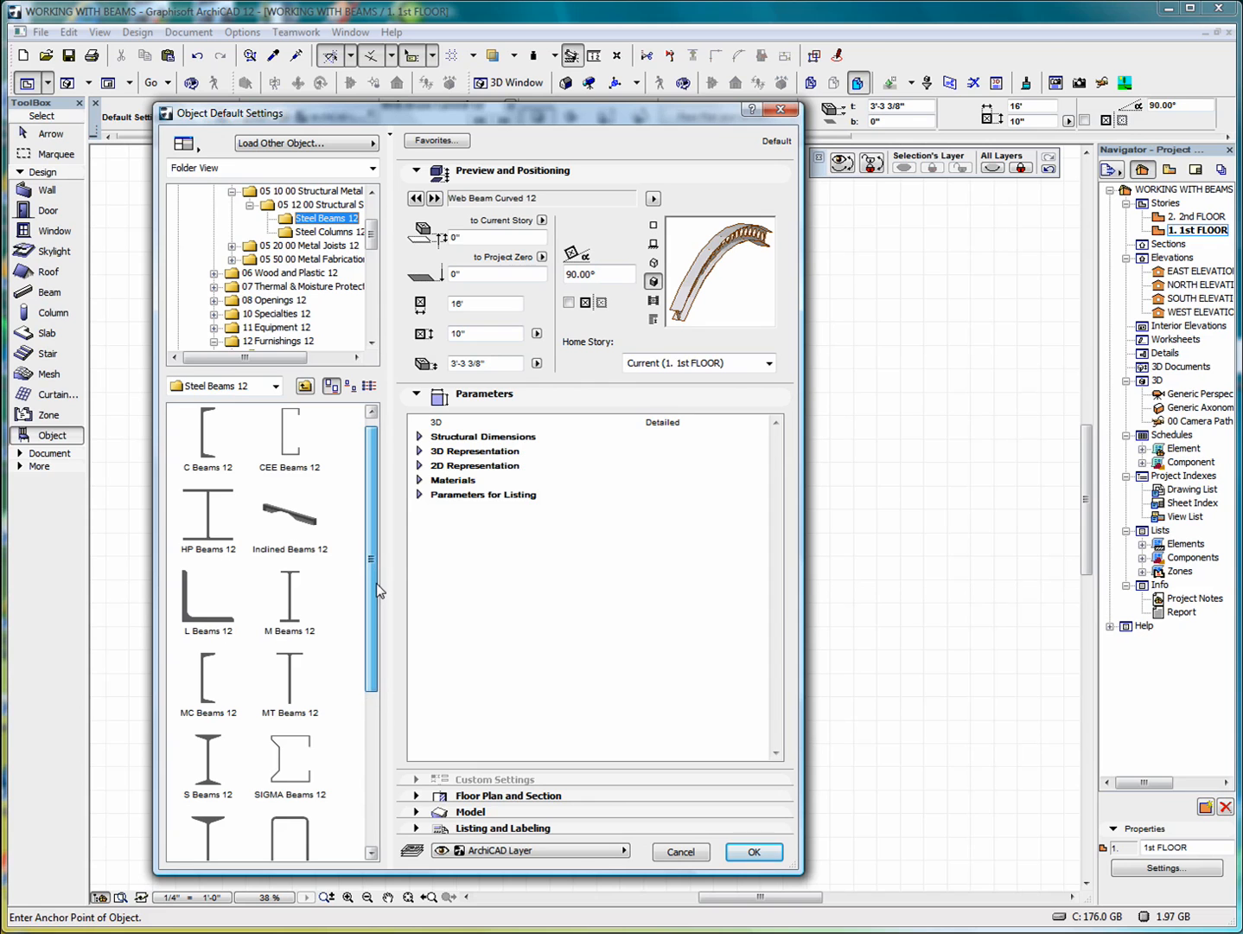
{"action": "left_click", "coordinate": [207, 526]}
{"action": "scroll", "coordinate": [206, 524], "scroll_direction": "down", "scroll_amount": 2}
{"action": "left_click", "coordinate": [203, 615]}
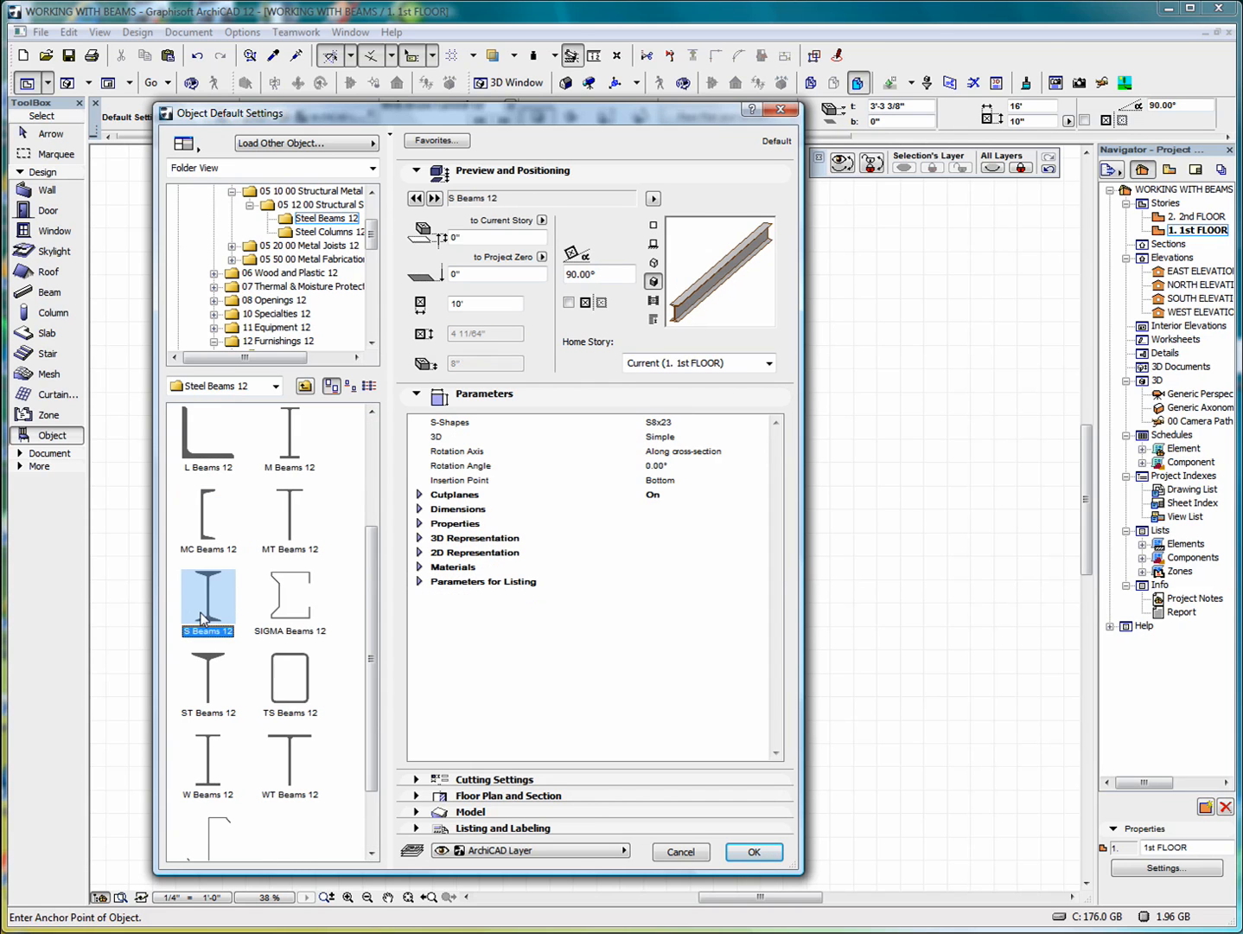
Expand the Cutting Settings of S Beams 12 and examine the options for rotation axis, insertion point and rotation angle.
{"action": "left_click", "coordinate": [418, 394]}
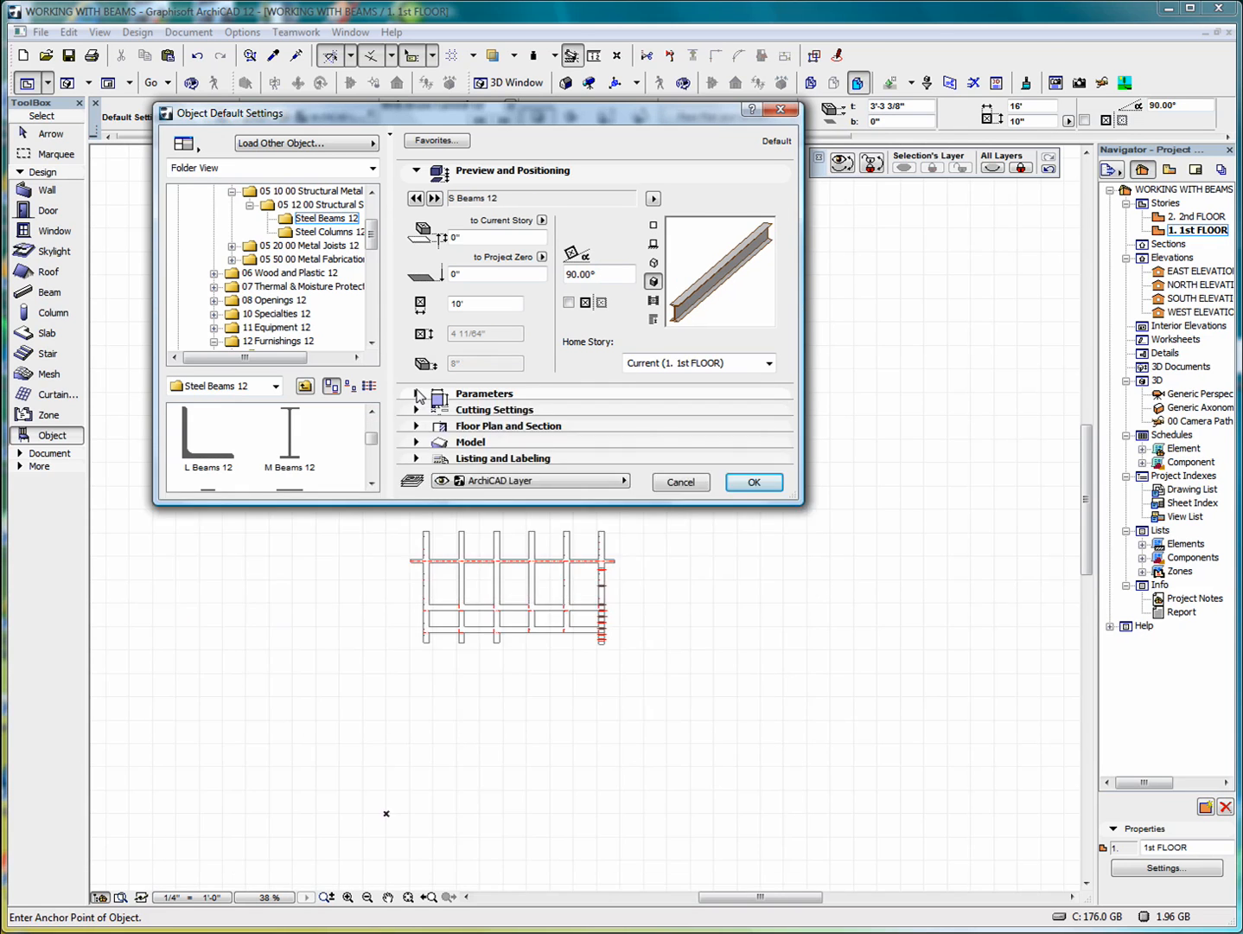
{"action": "left_click", "coordinate": [415, 410]}
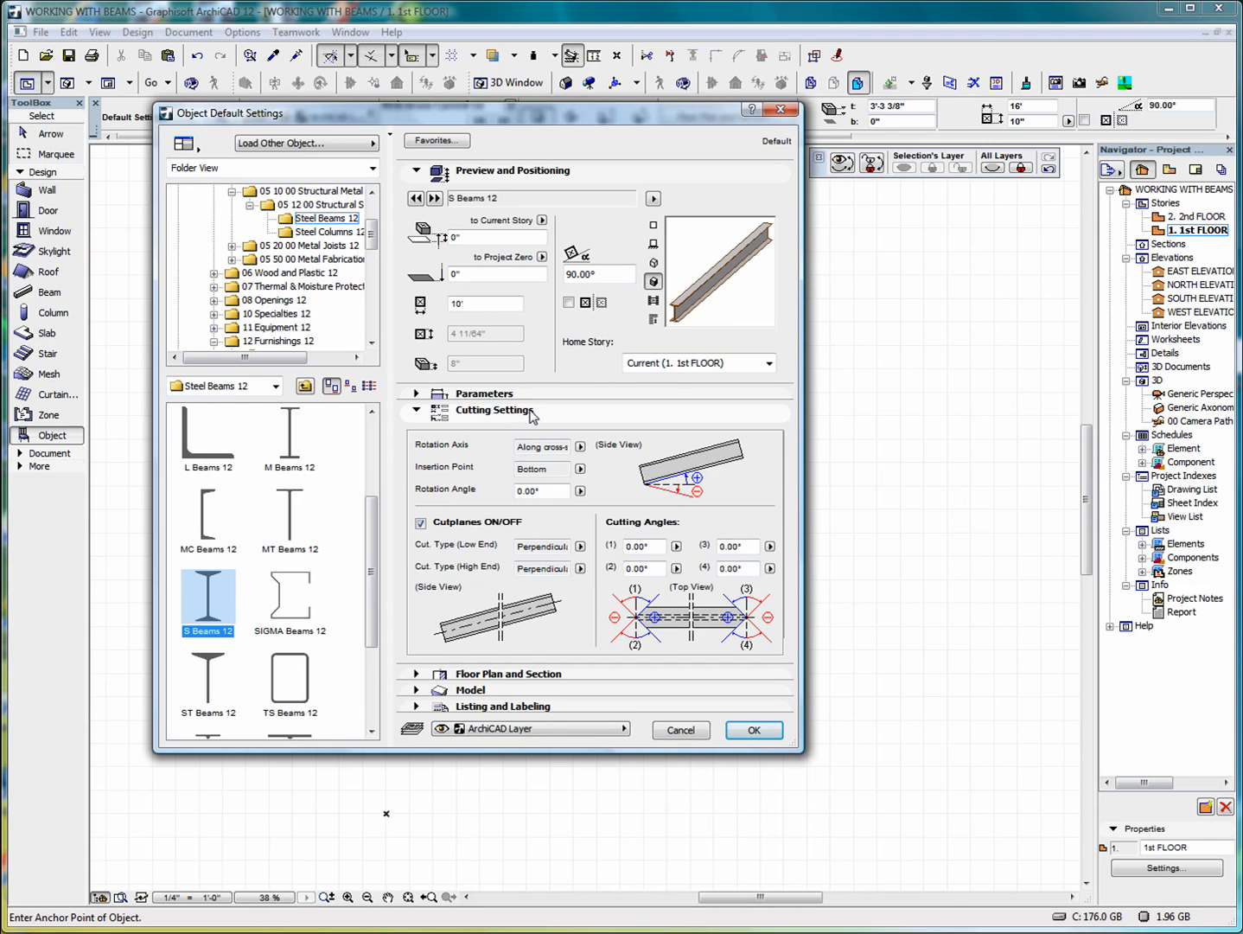
{"action": "left_click", "coordinate": [580, 448]}
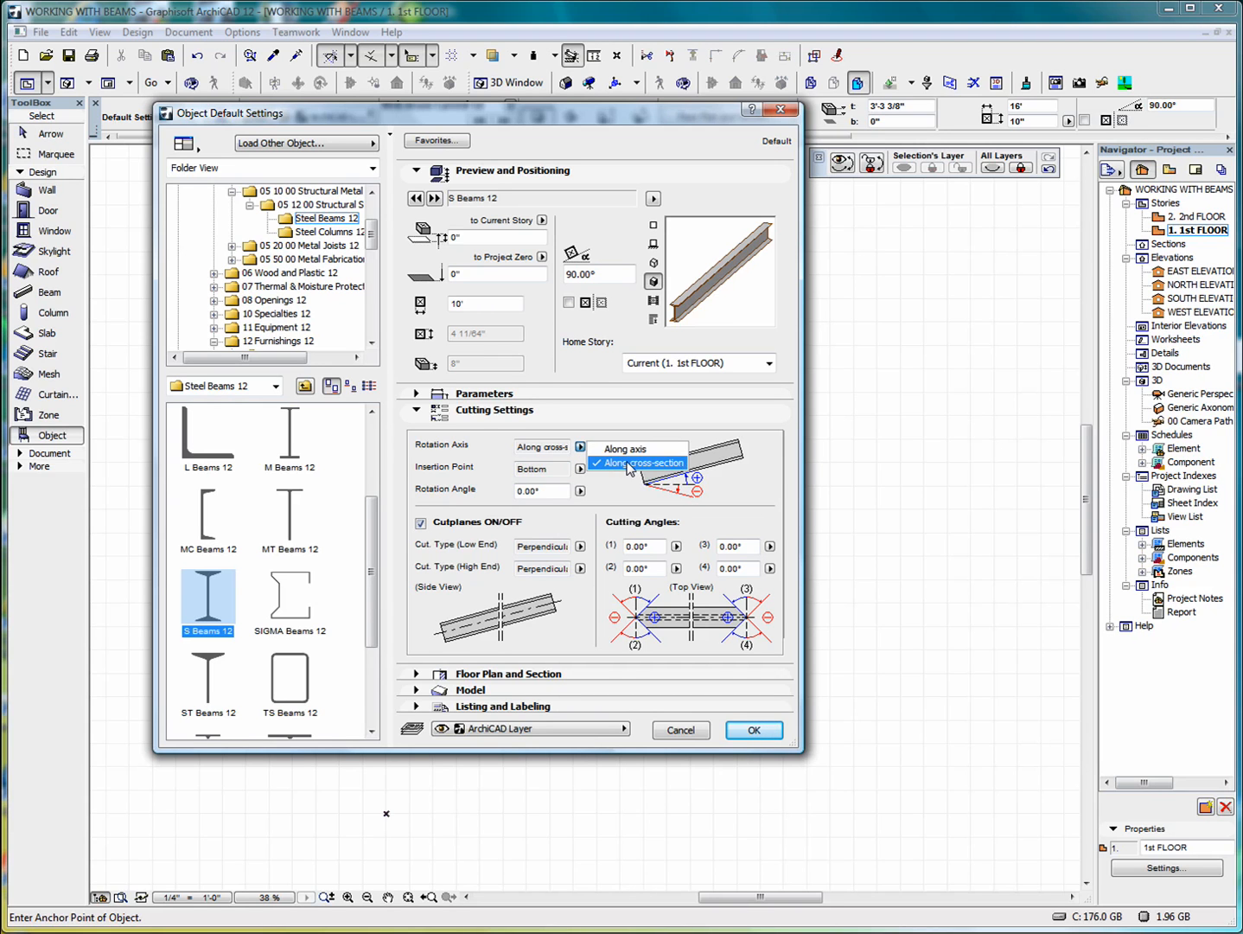
{"action": "left_click", "coordinate": [419, 397]}
{"action": "left_click", "coordinate": [418, 397]}
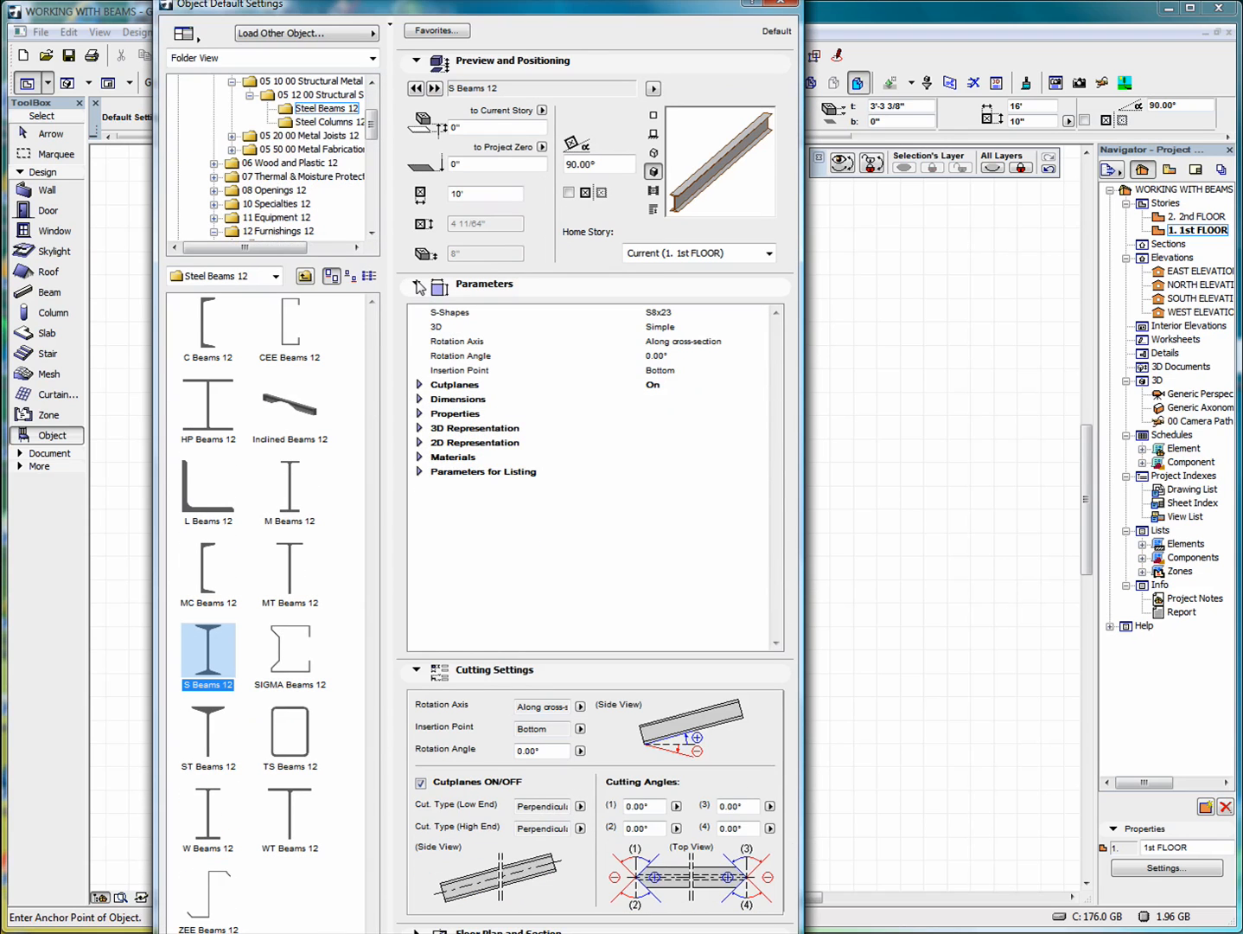
{"action": "left_click", "coordinate": [417, 285]}
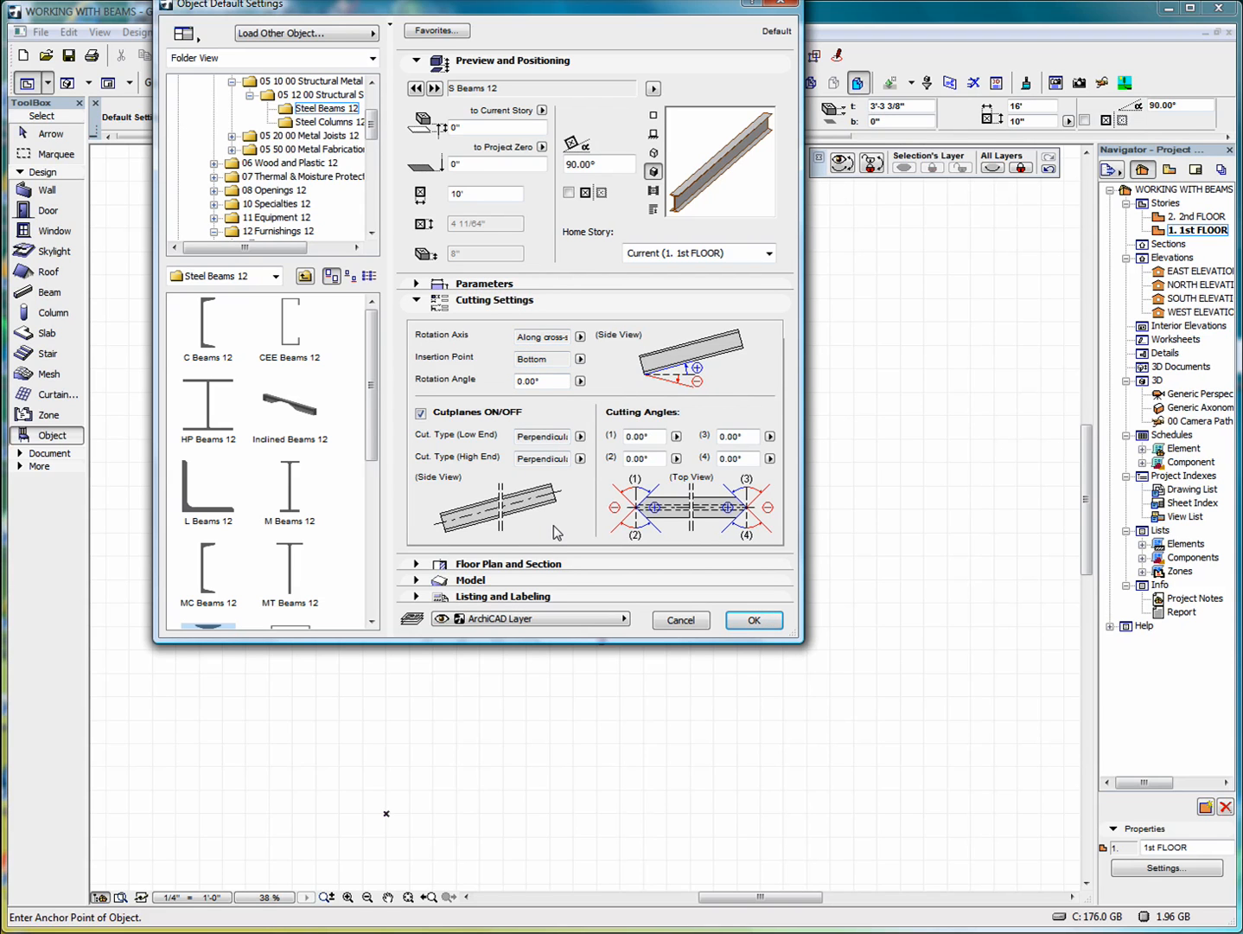
{"action": "left_click", "coordinate": [580, 360]}
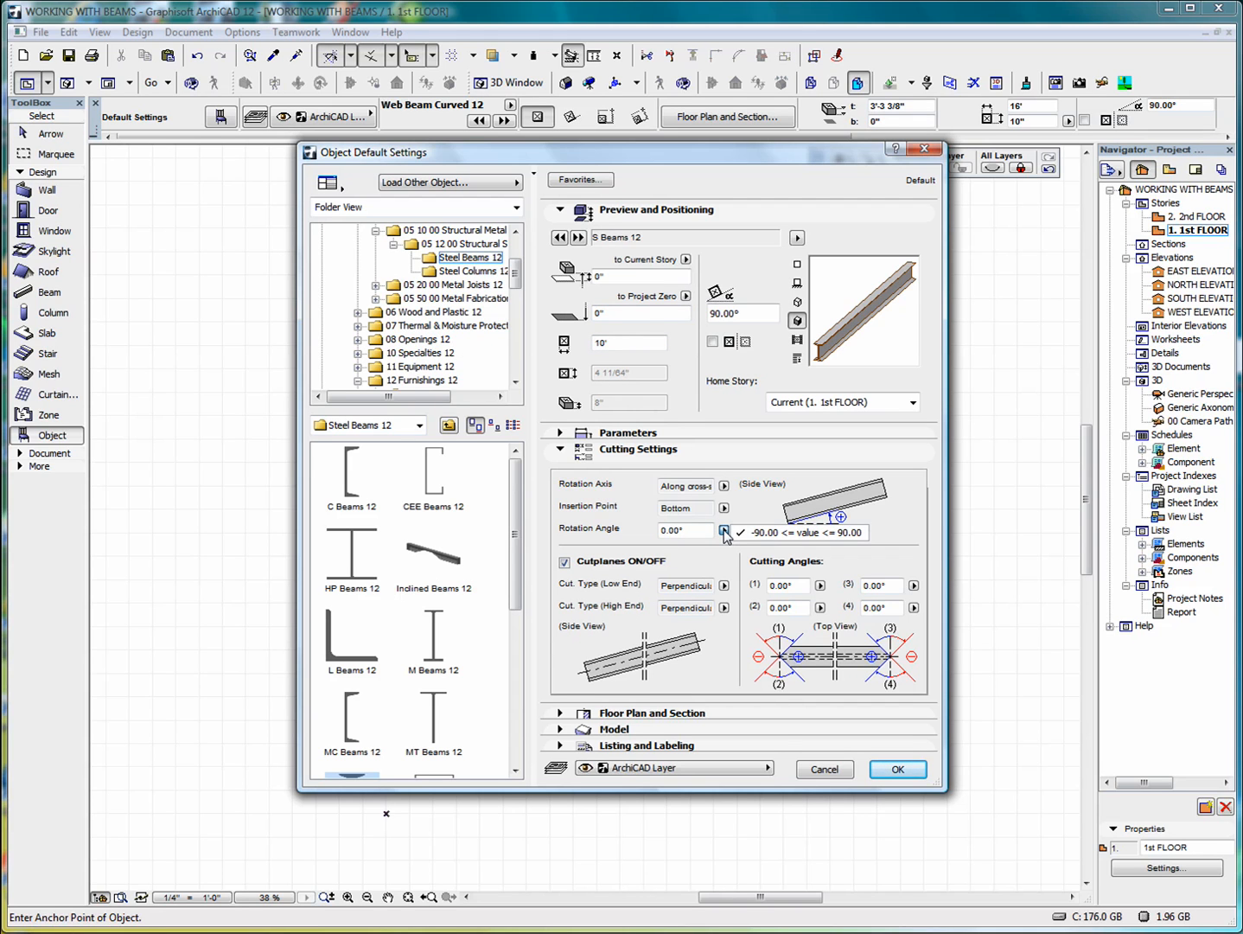
{"action": "left_click", "coordinate": [725, 531]}
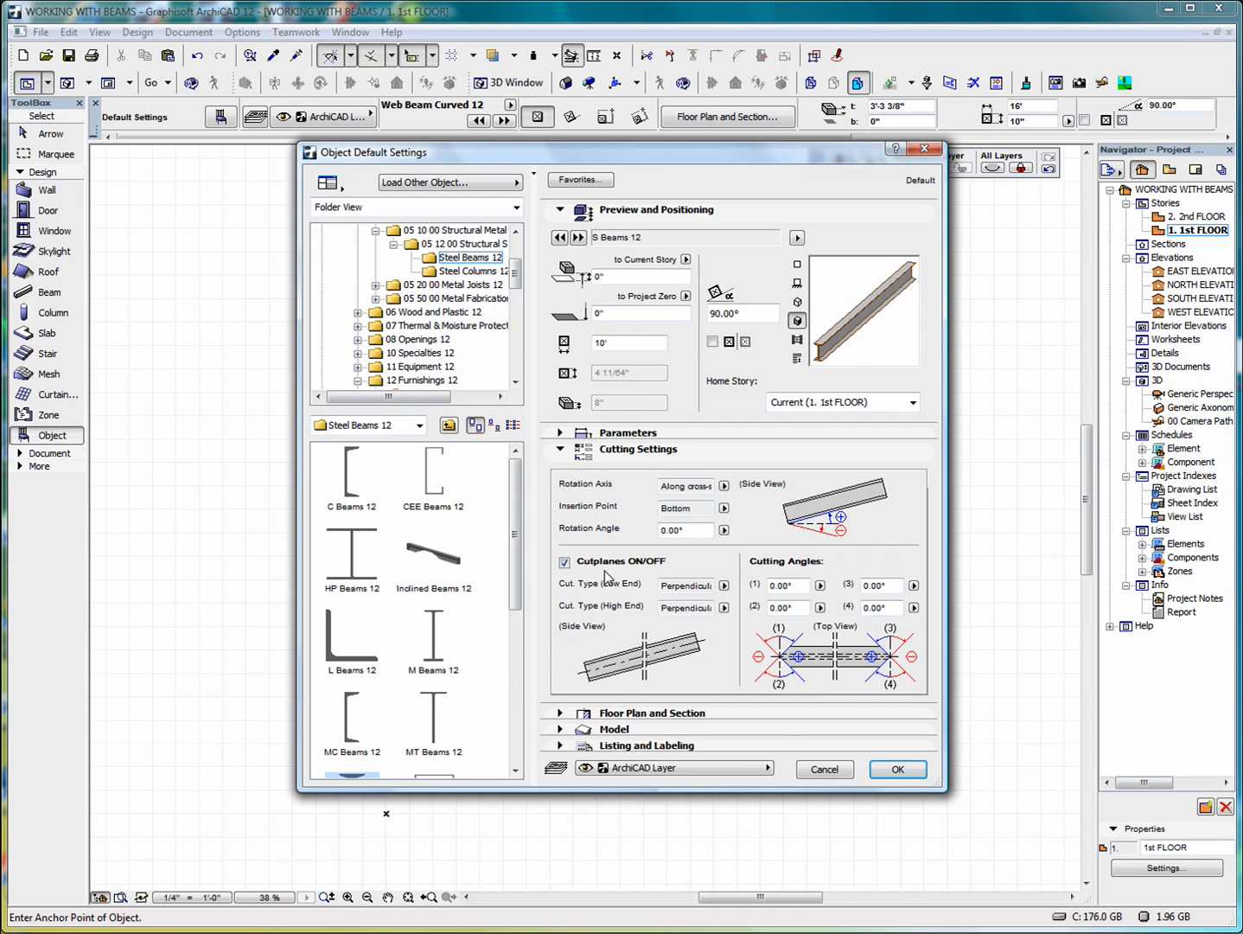
Toggle the cutplanes off and back on, and examine the low-end and high-end cut types and the cutting angle range.
{"action": "left_click", "coordinate": [565, 562]}
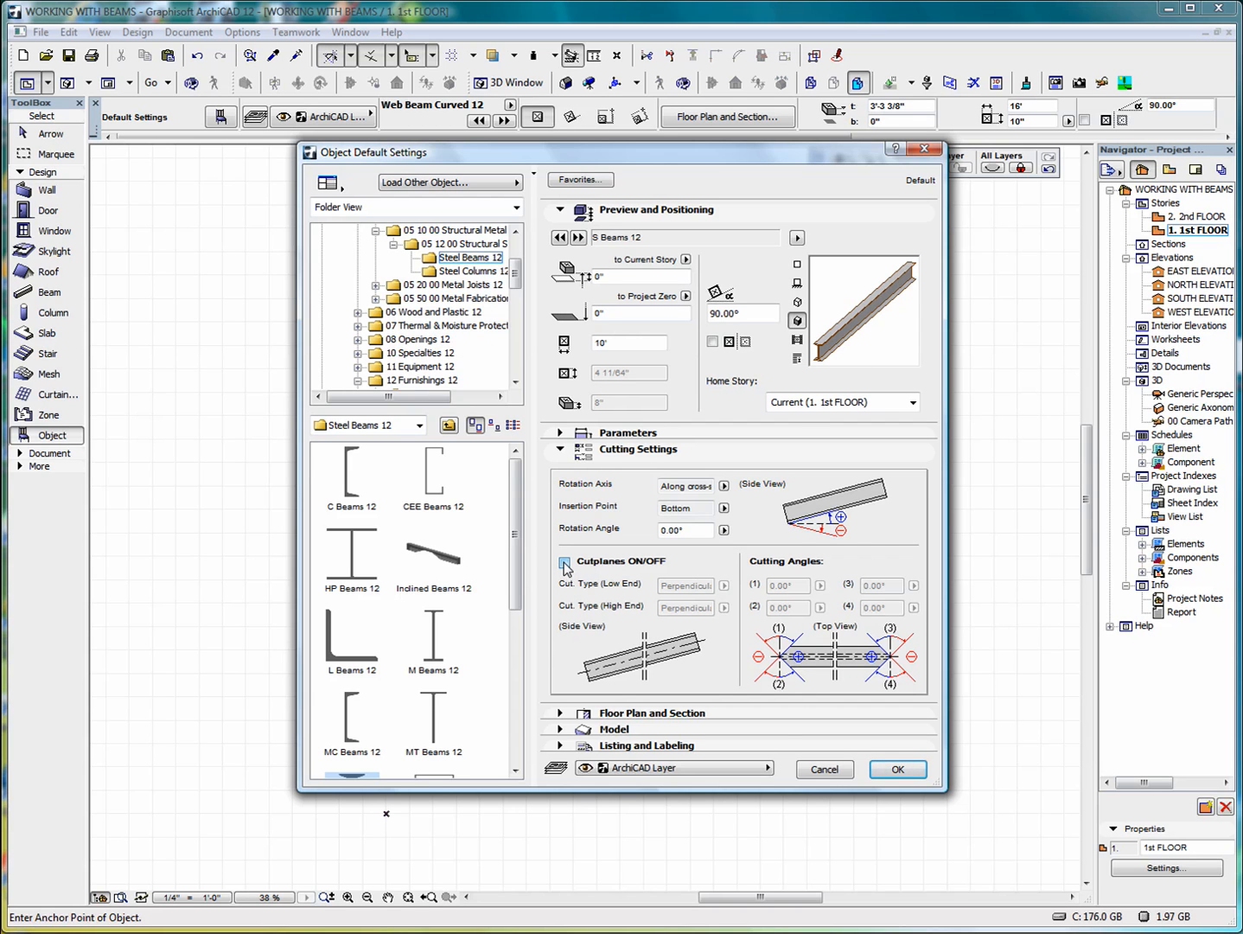
{"action": "left_click", "coordinate": [565, 562]}
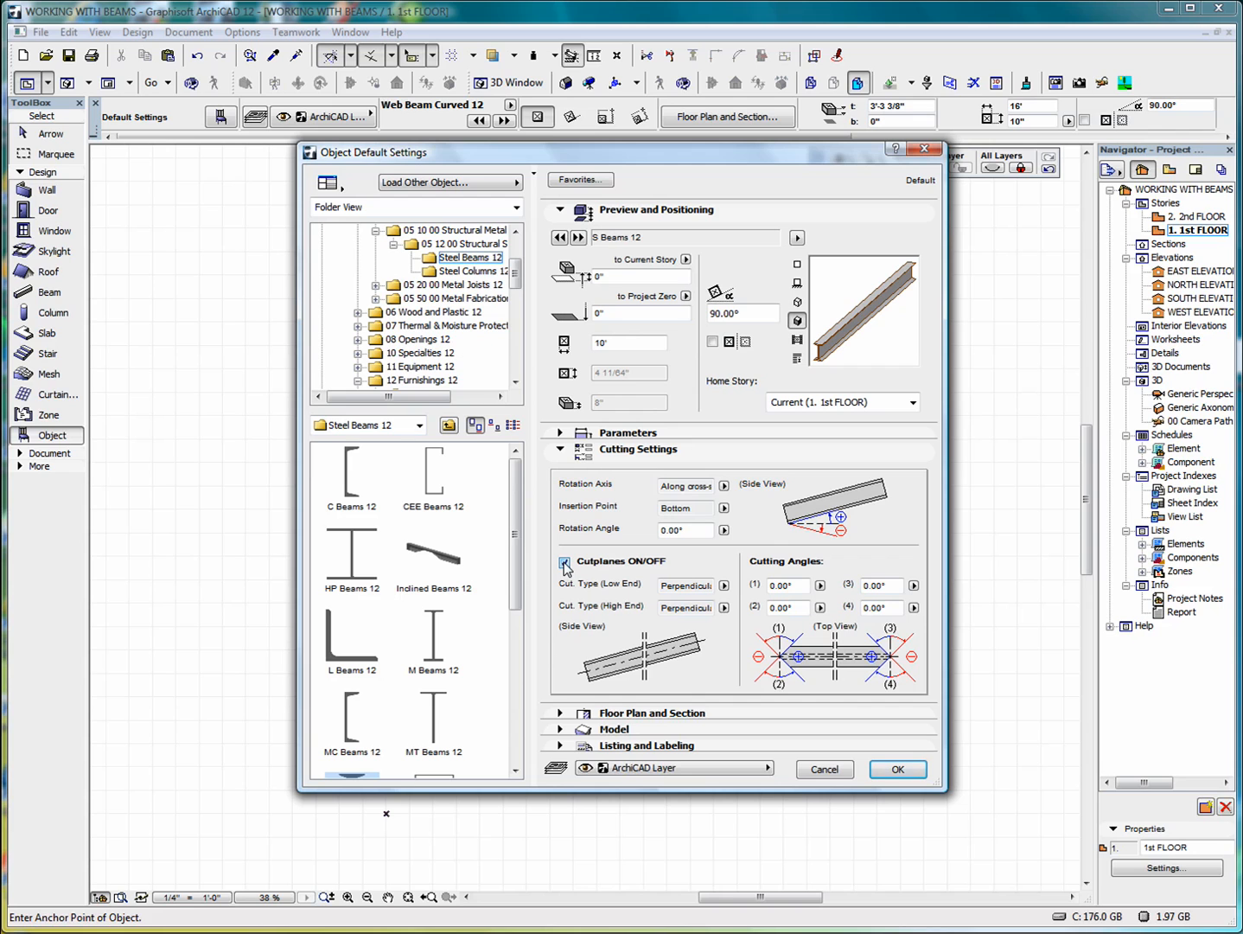
{"action": "left_click", "coordinate": [724, 586]}
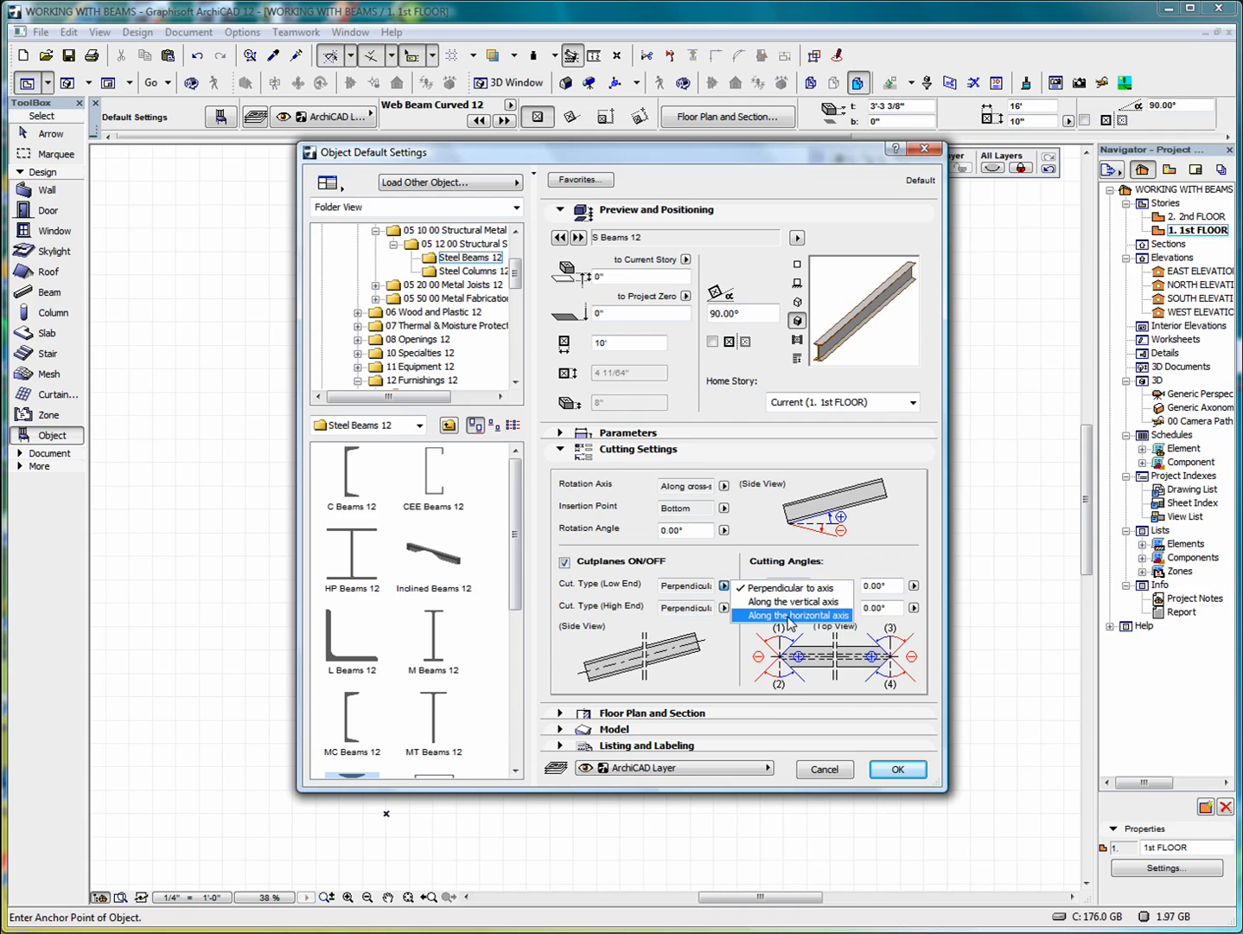
{"action": "left_click", "coordinate": [726, 587]}
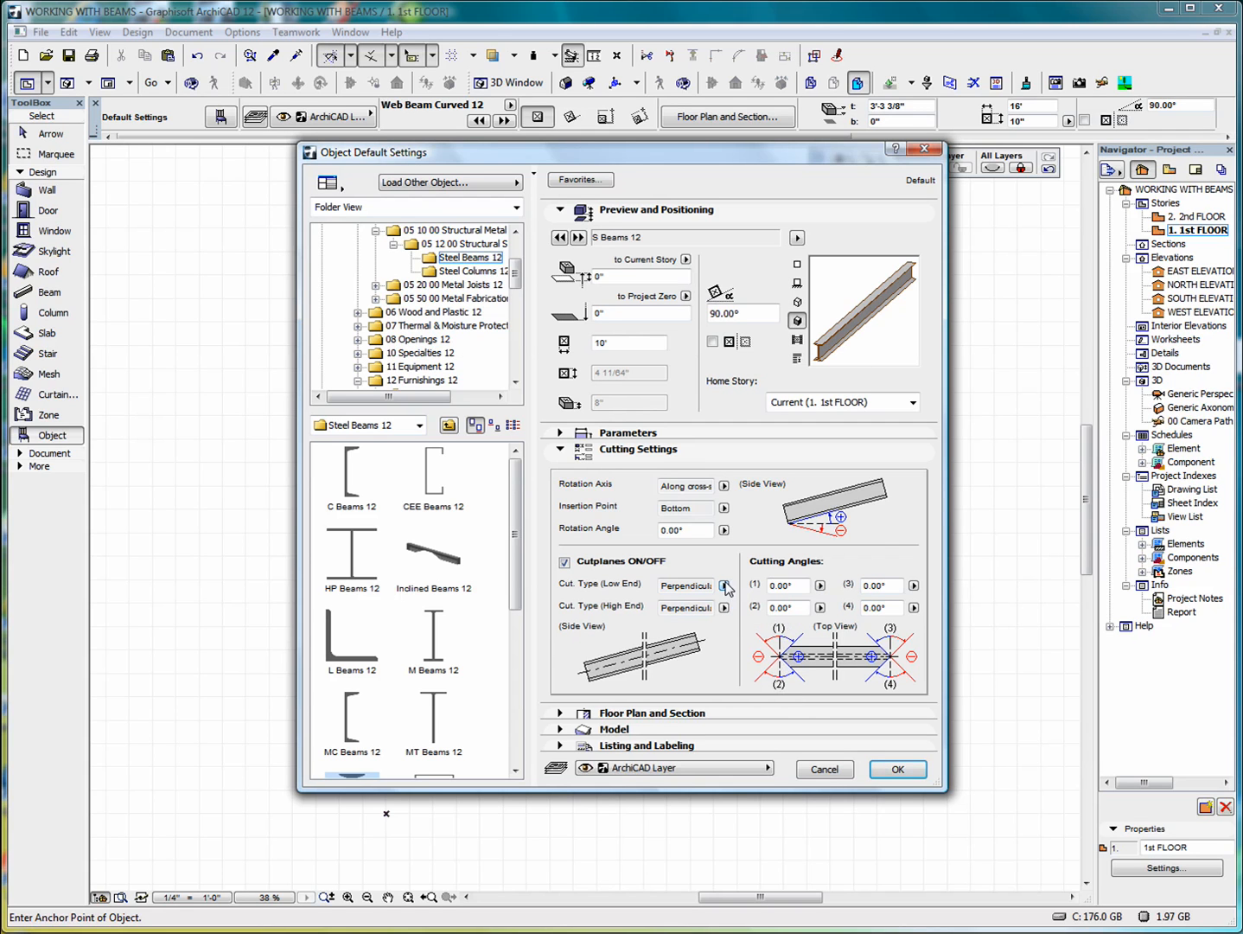
{"action": "left_click", "coordinate": [723, 608]}
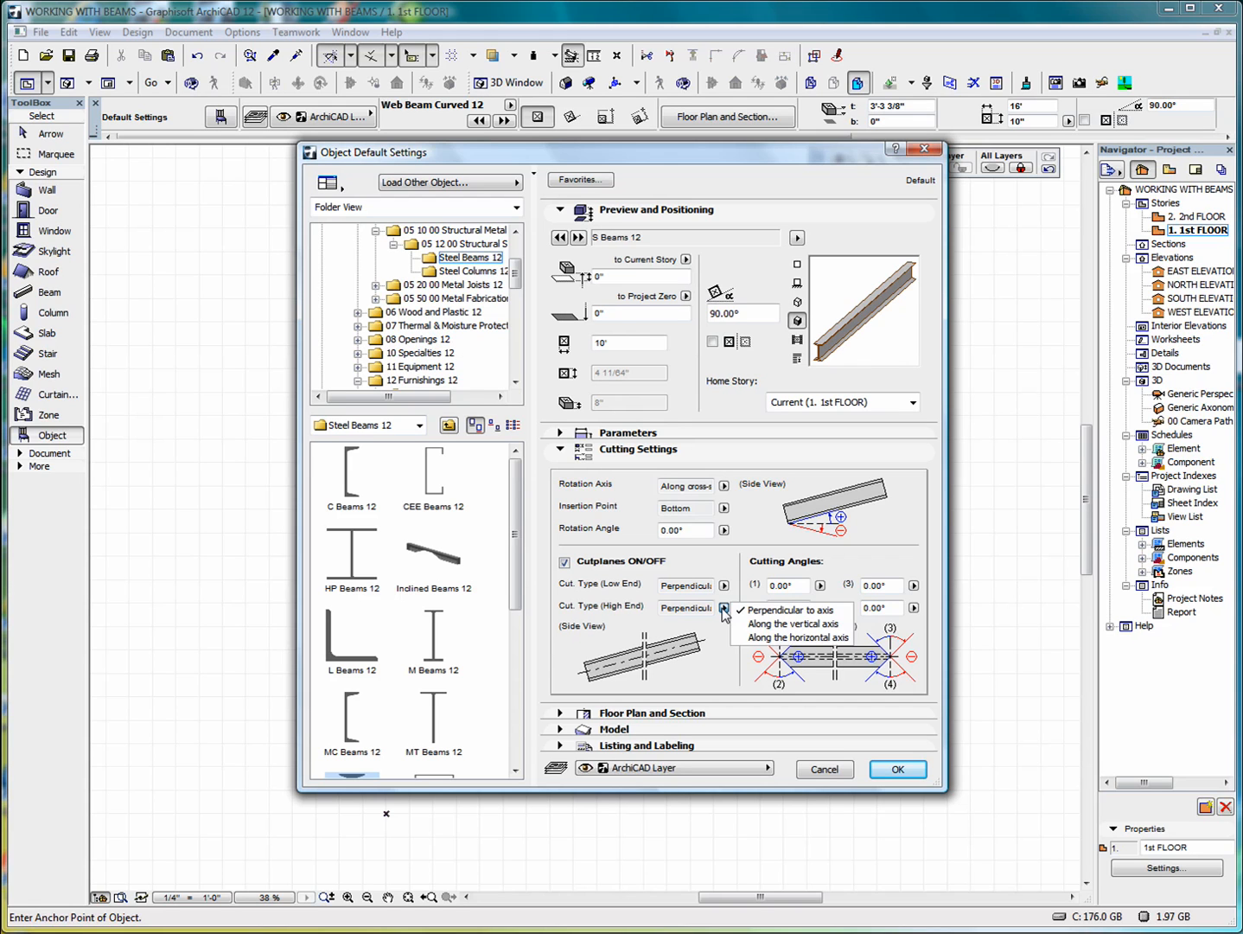
{"action": "left_click", "coordinate": [724, 608]}
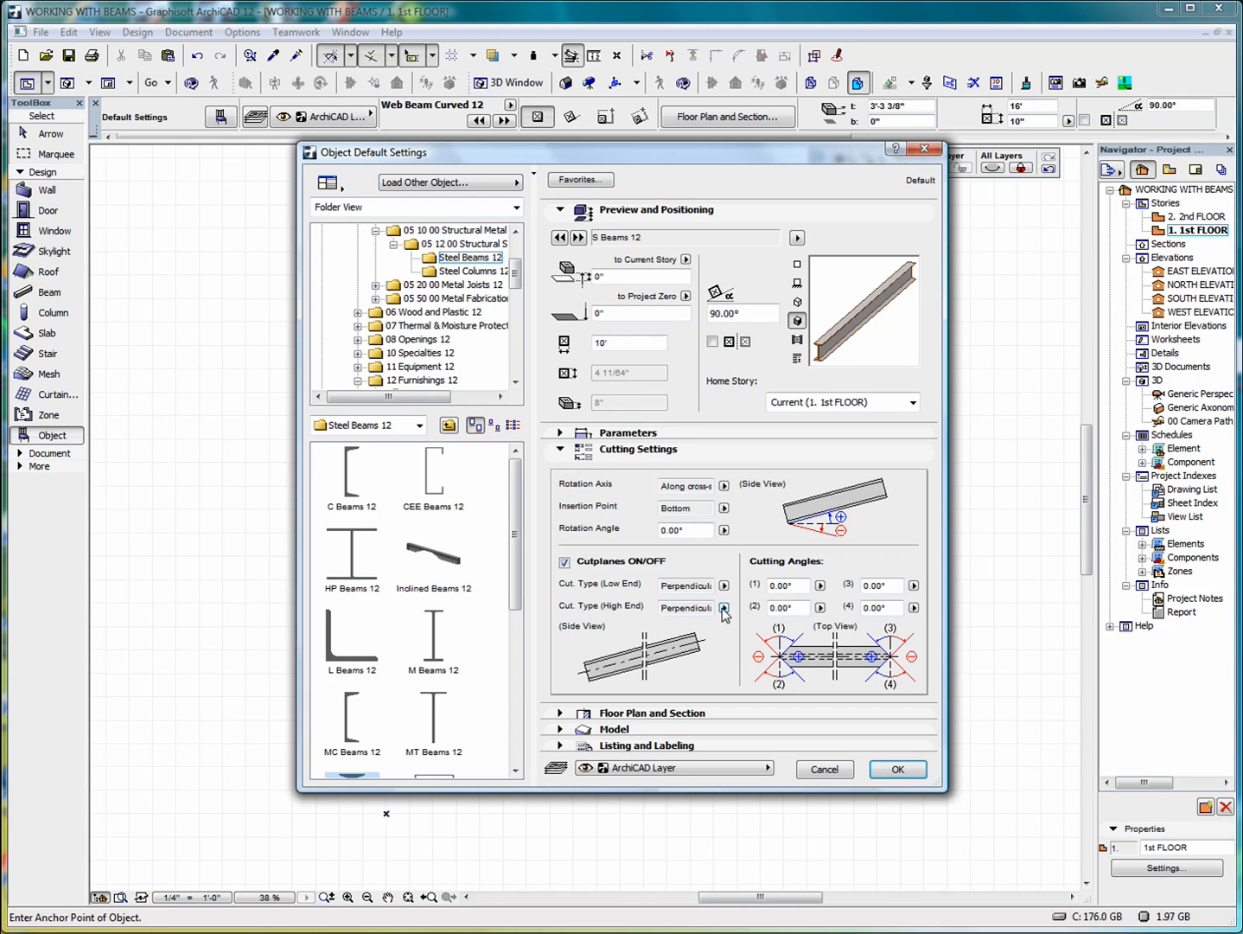
{"action": "left_click", "coordinate": [821, 587]}
{"action": "left_click", "coordinate": [820, 587]}
Accept the S Beams 12 settings, place one beam in the empty area above the beam grid and select it.
{"action": "left_click", "coordinate": [899, 769]}
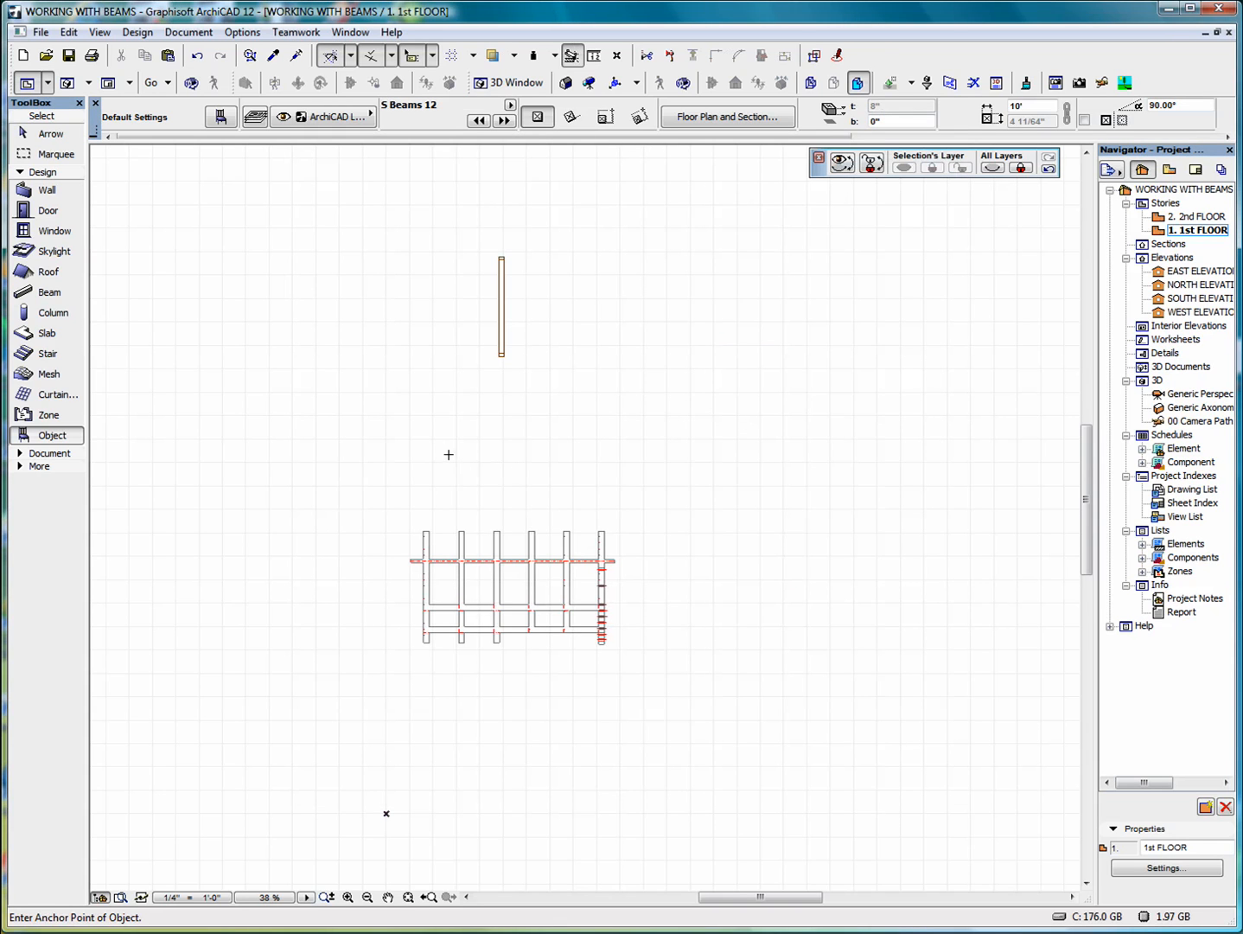
{"action": "left_click", "coordinate": [444, 448]}
{"action": "scroll", "coordinate": [452, 377], "scroll_direction": "up", "scroll_amount": 10}
{"action": "left_click", "coordinate": [47, 134]}
{"action": "left_click", "coordinate": [474, 340]}
Angularly stretch the right corner hotspot at the S beam's upper end to cut that half at about 45 degrees.
{"action": "scroll", "coordinate": [444, 356], "scroll_direction": "up", "scroll_amount": 3}
{"action": "scroll", "coordinate": [444, 357], "scroll_direction": "up", "scroll_amount": 3}
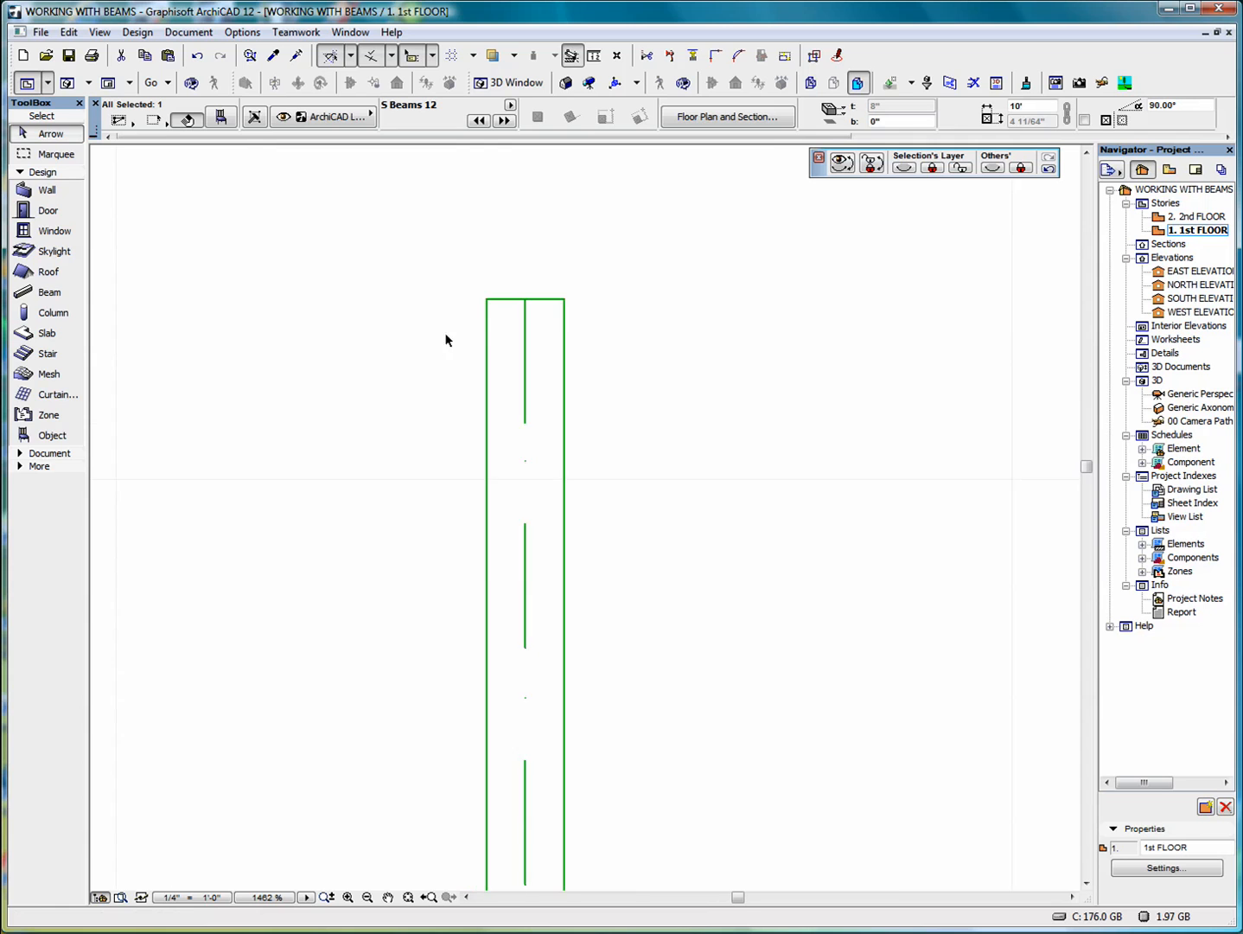
{"action": "left_click", "coordinate": [563, 299]}
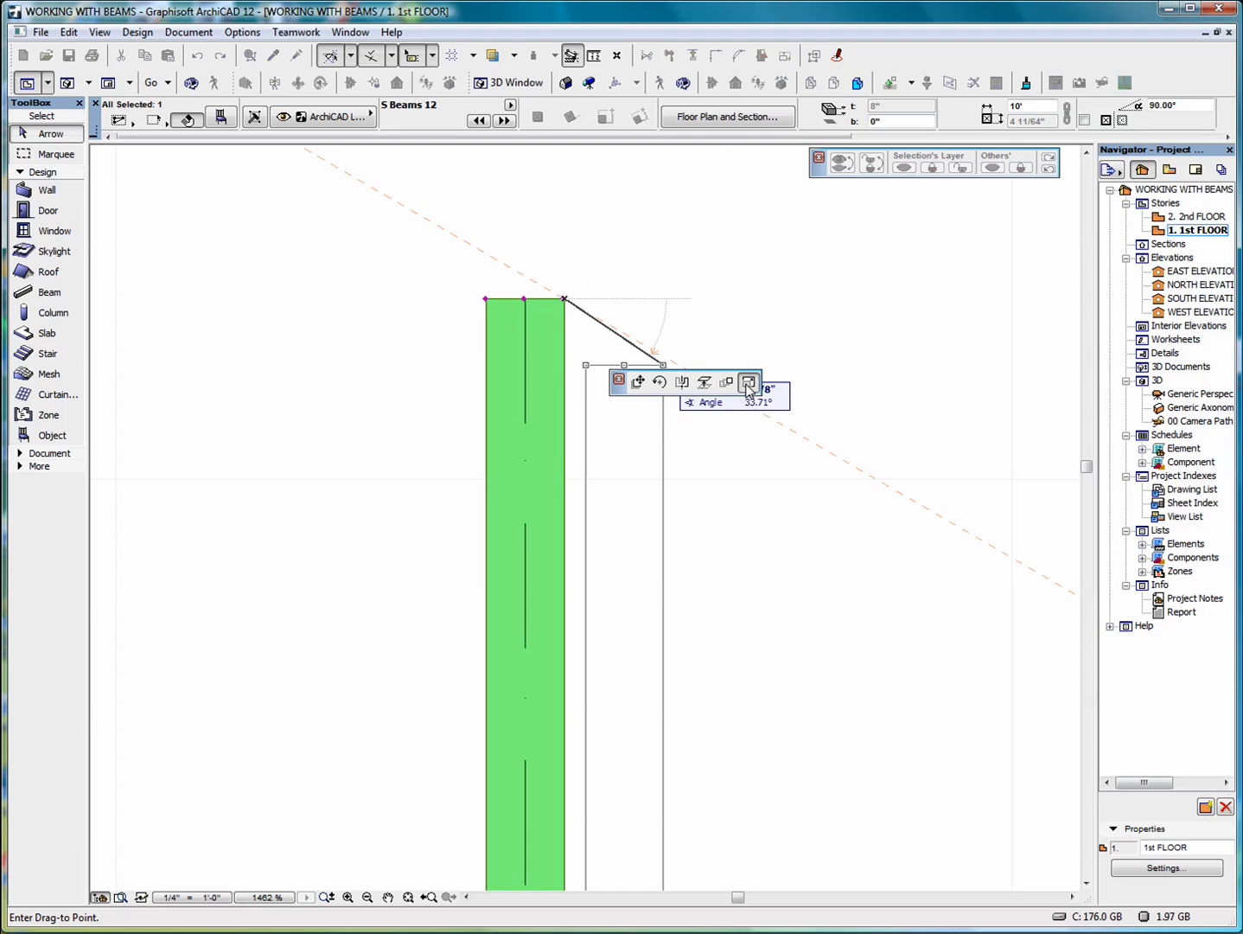
{"action": "left_click", "coordinate": [748, 385]}
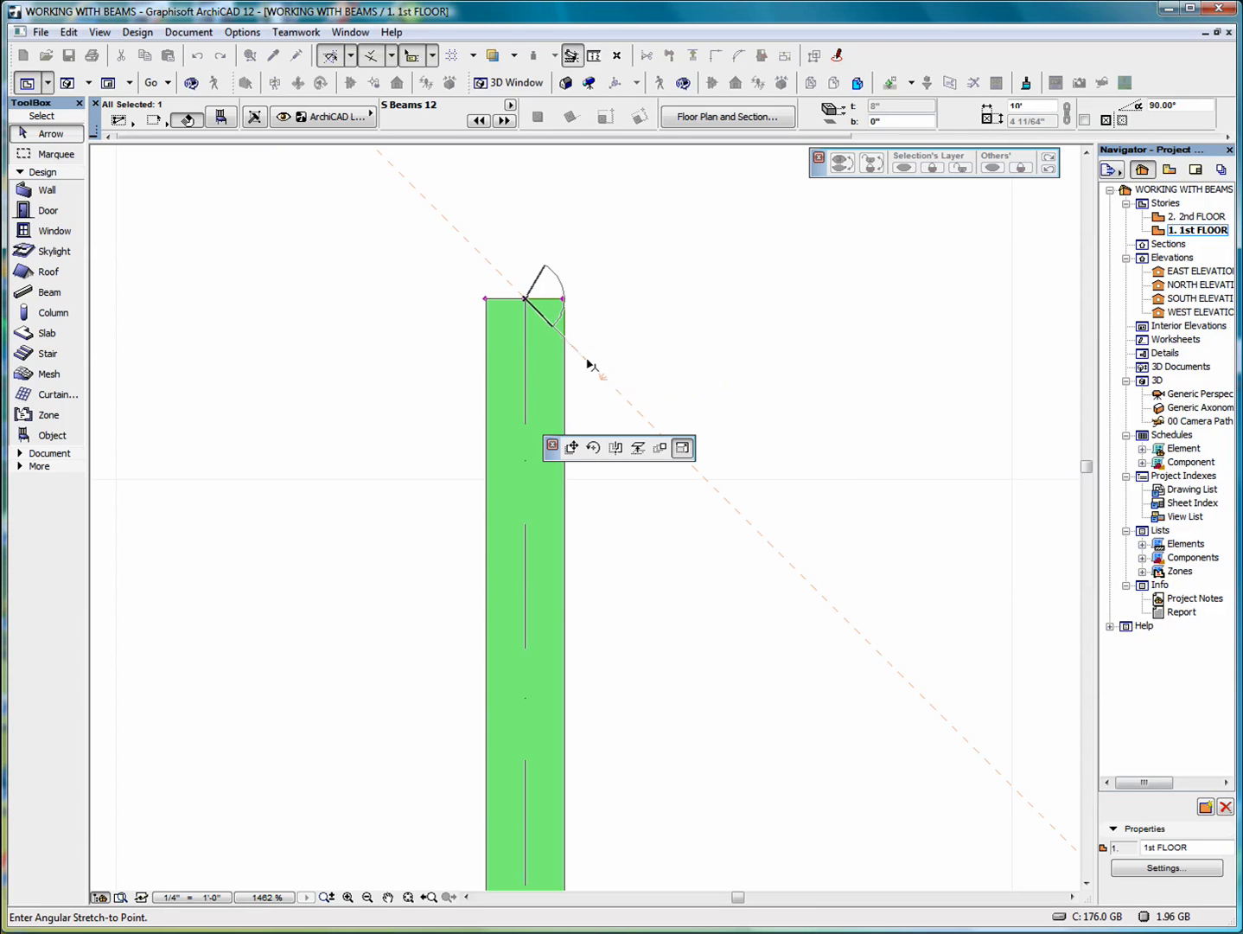
{"action": "left_click", "coordinate": [587, 364]}
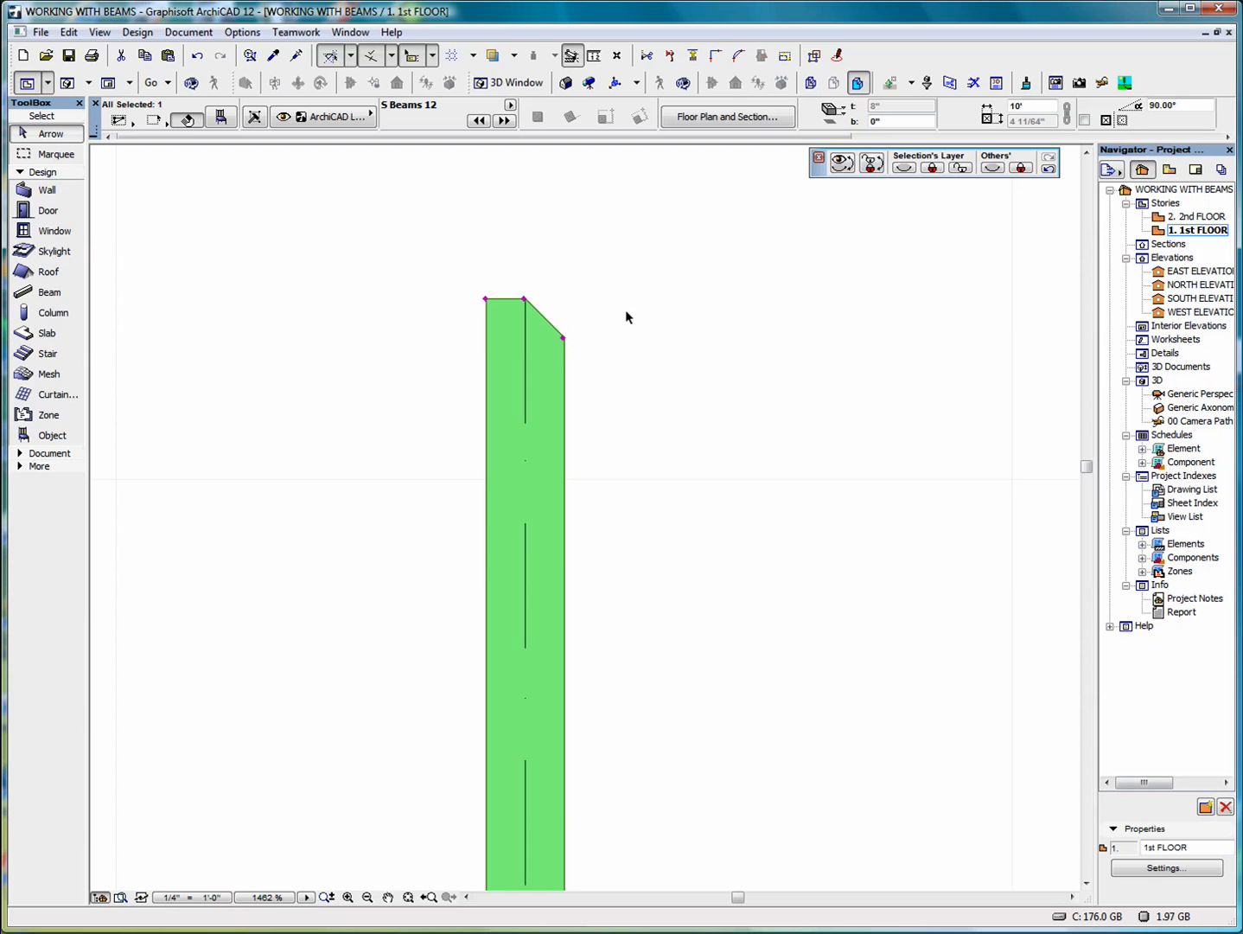
Cut the left half of the S beam's upper end at 45 degrees by angularly stretching its corner hotspot.
{"action": "scroll", "coordinate": [624, 307], "scroll_direction": "down", "scroll_amount": 2}
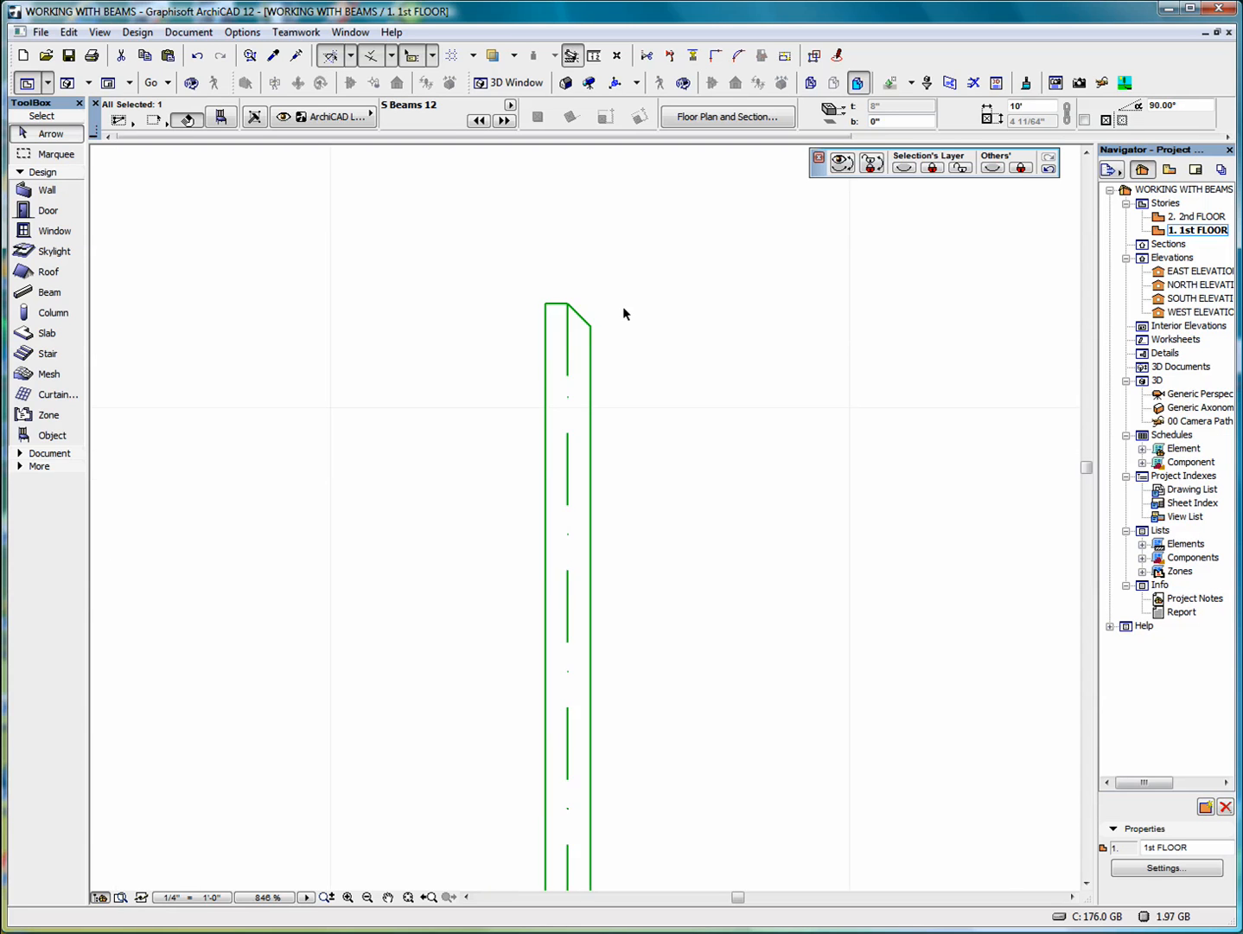
{"action": "left_click", "coordinate": [545, 305]}
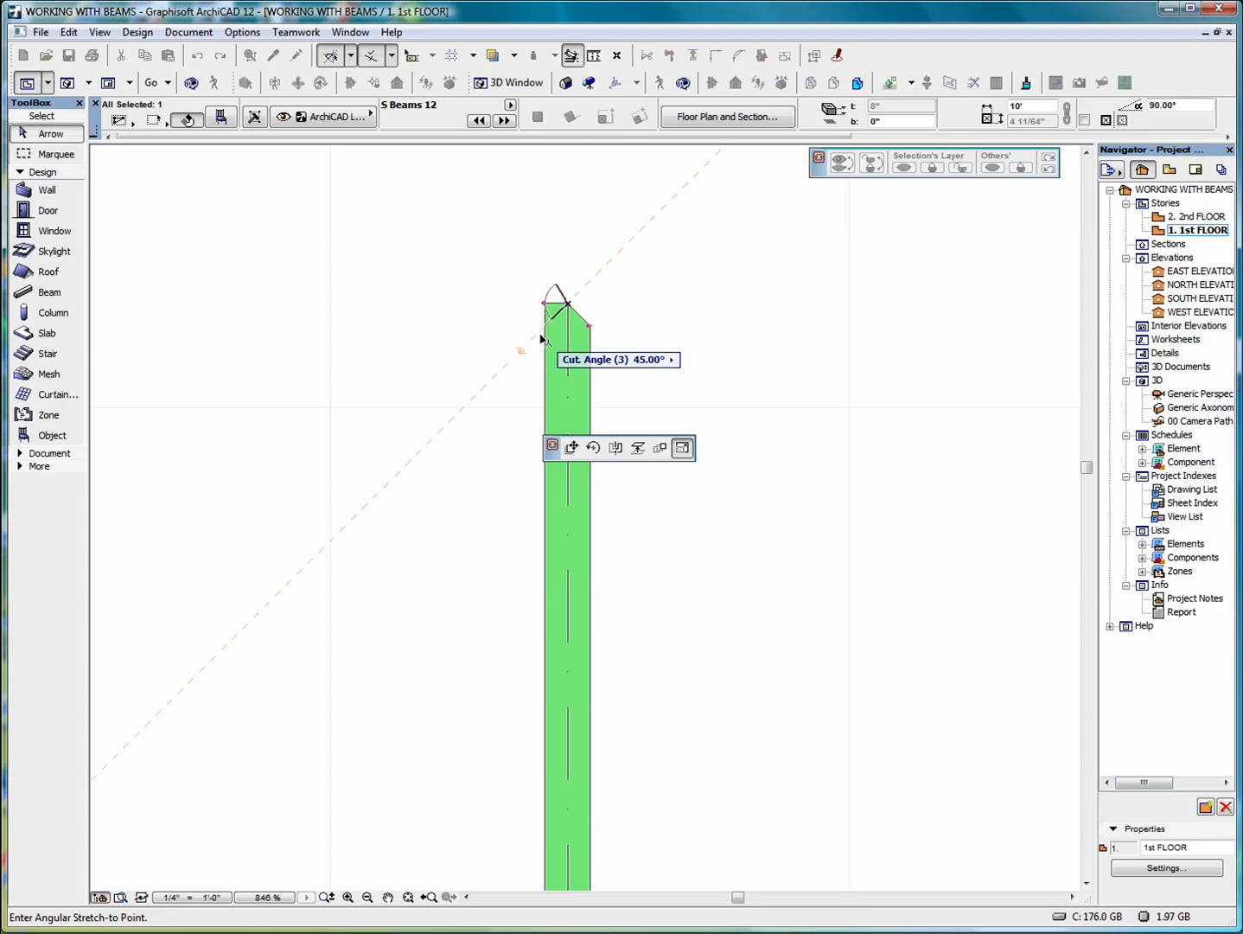
{"action": "left_click", "coordinate": [542, 338]}
{"action": "scroll", "coordinate": [464, 327], "scroll_direction": "down", "scroll_amount": 3}
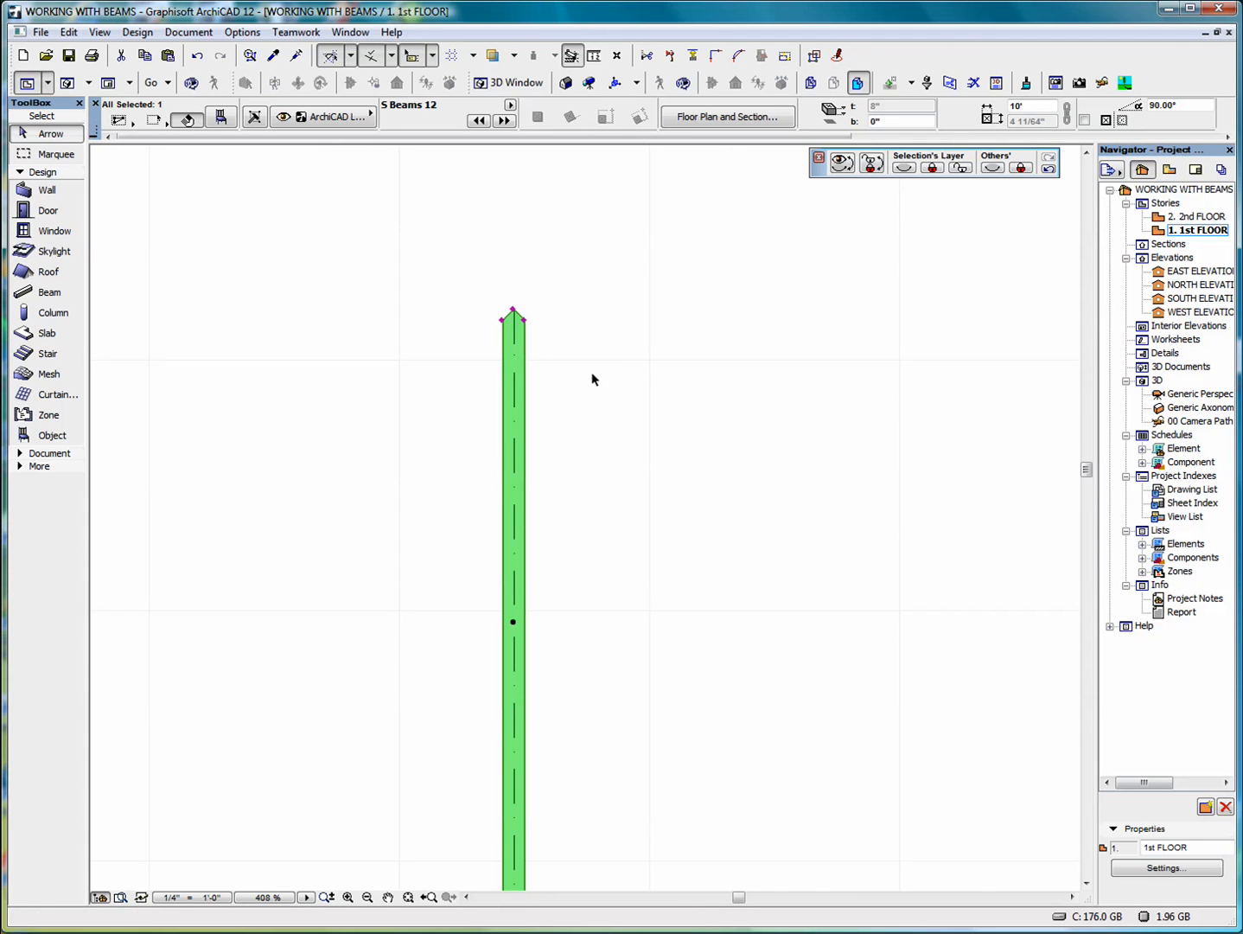
{"action": "scroll", "coordinate": [622, 364], "scroll_direction": "down", "scroll_amount": 2}
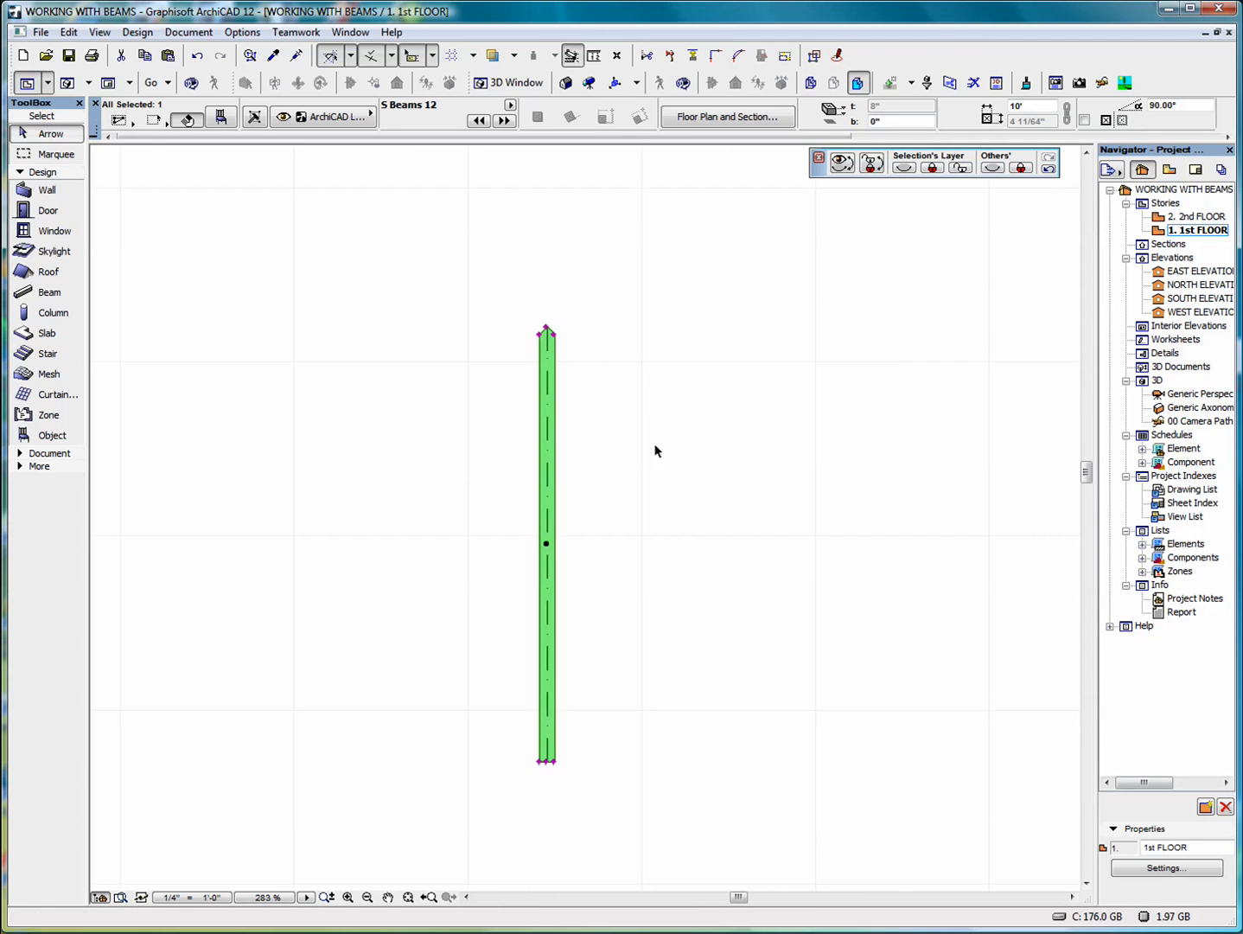